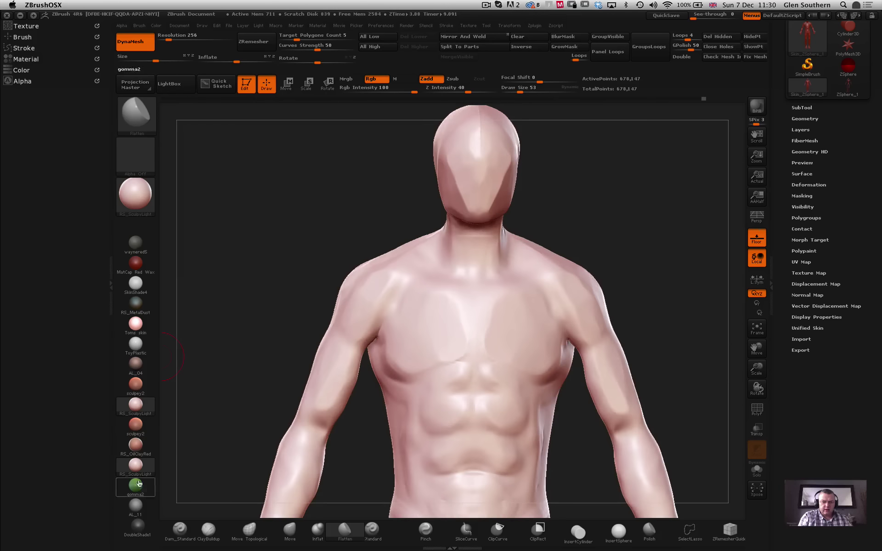
Try the AL_11 and DoubleShade1 materials on the figure.
{"action": "left_click", "coordinate": [136, 505]}
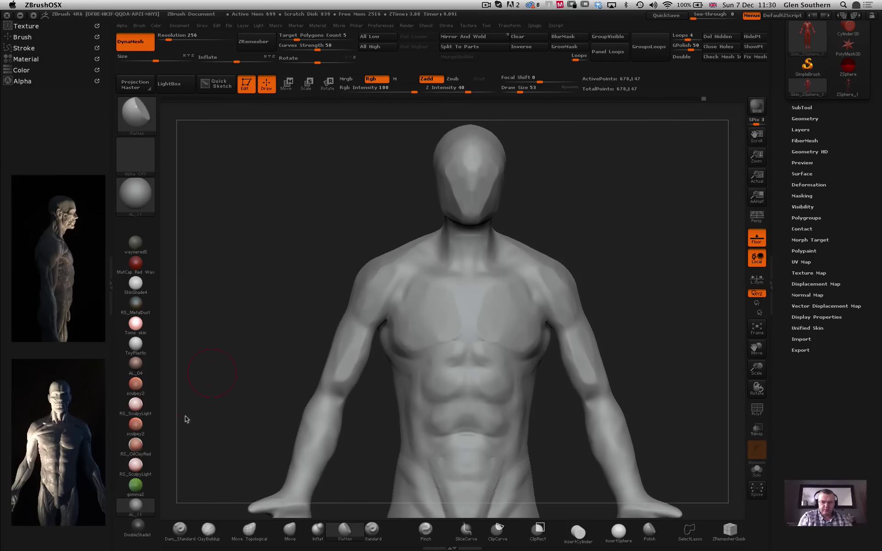
{"action": "left_click", "coordinate": [136, 525]}
{"action": "key", "text": "ctrl"}
{"action": "left_click_drag", "start_coordinate": [174, 184], "coordinate": [202, 191], "text": "alt"}
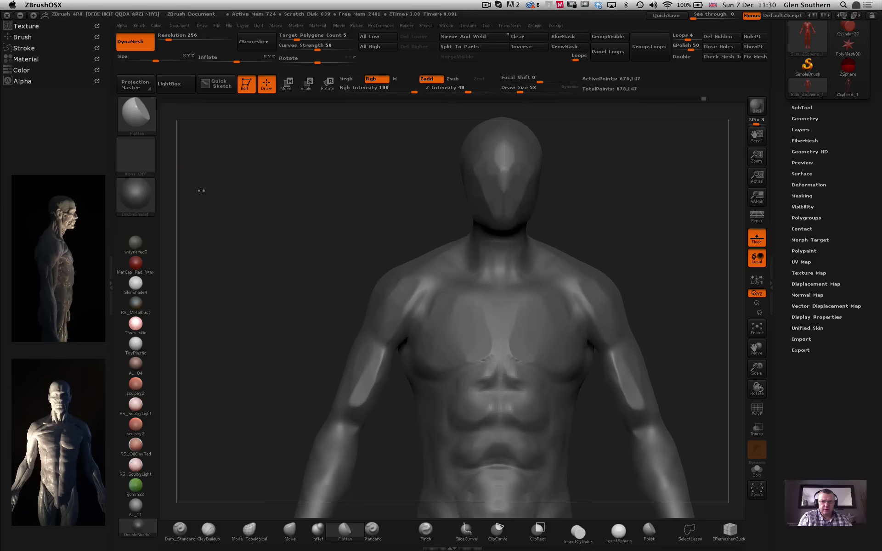
{"action": "left_click_drag", "start_coordinate": [221, 263], "coordinate": [196, 251], "text": "alt"}
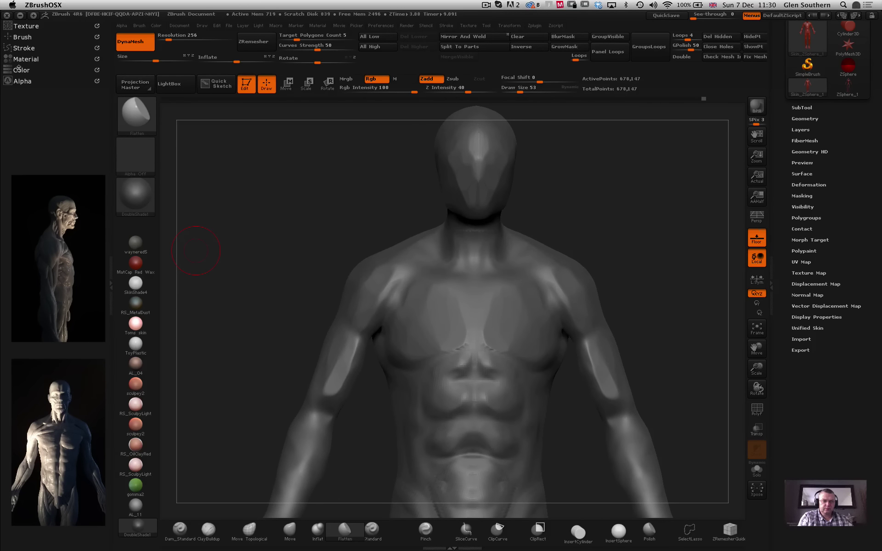
Expand the colour controls to show the colour picker and swatches.
{"action": "left_click", "coordinate": [19, 69]}
{"action": "mouse_move", "coordinate": [250, 165]}
{"action": "left_mouse_down"}
{"action": "mouse_move", "coordinate": [320, 175]}
{"action": "mouse_move", "coordinate": [260, 178]}
{"action": "left_mouse_up"}
{"action": "right_click_drag", "start_coordinate": [294, 198], "coordinate": [335, 236], "text": "ctrl"}
{"action": "left_click_drag", "start_coordinate": [335, 236], "coordinate": [306, 176], "text": "alt"}
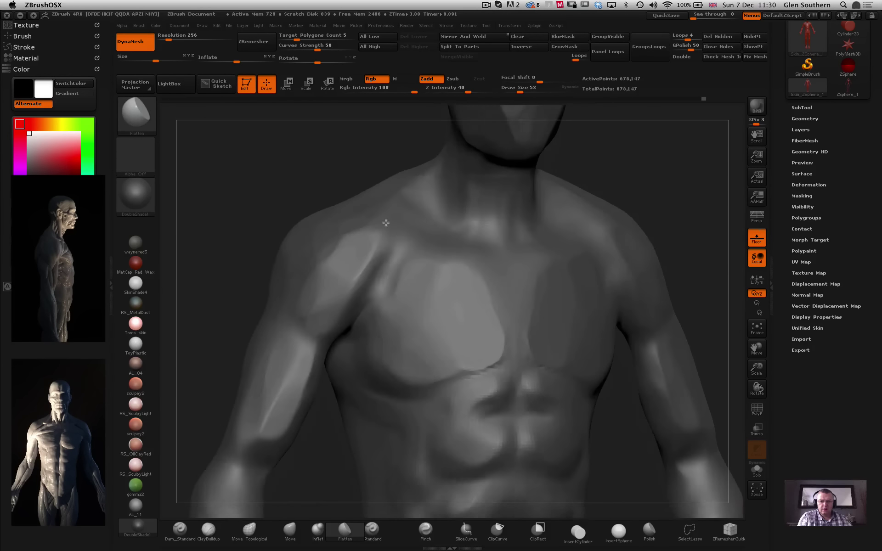
{"action": "right_click_drag", "start_coordinate": [386, 223], "coordinate": [289, 243], "text": "ctrl"}
{"action": "left_click_drag", "start_coordinate": [289, 244], "coordinate": [335, 221], "text": "alt"}
Try the RS_SculptyLight and sculpey2 materials on the figure and settle on AL_04.
{"action": "left_click", "coordinate": [136, 465]}
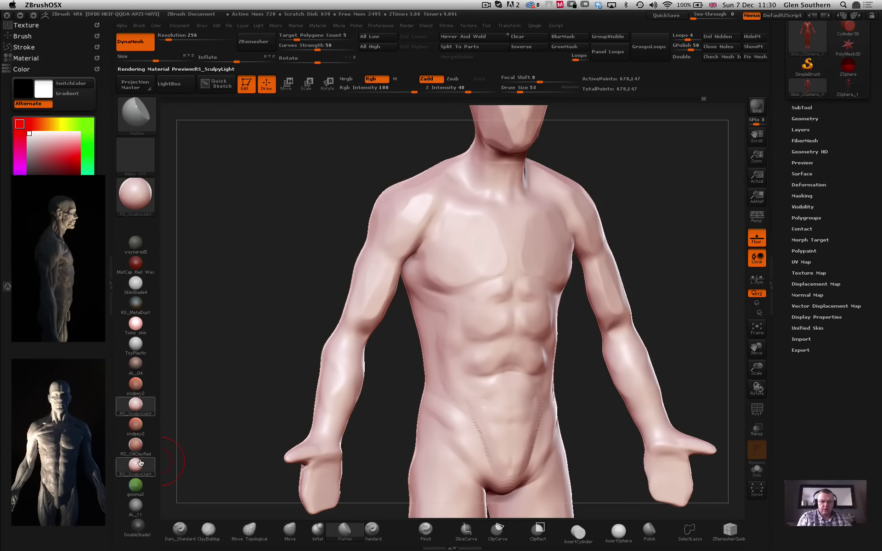
{"action": "mouse_move", "coordinate": [299, 214]}
{"action": "right_mouse_down", "text": "ctrl"}
{"action": "mouse_move", "coordinate": [321, 238]}
{"action": "mouse_move", "coordinate": [264, 221]}
{"action": "mouse_move", "coordinate": [302, 215]}
{"action": "right_mouse_up", "text": "ctrl"}
{"action": "left_click", "coordinate": [135, 392]}
{"action": "left_click", "coordinate": [135, 368]}
{"action": "right_click_drag", "start_coordinate": [302, 215], "coordinate": [342, 226], "text": "ctrl"}
{"action": "right_click_drag", "start_coordinate": [283, 232], "coordinate": [284, 250]}
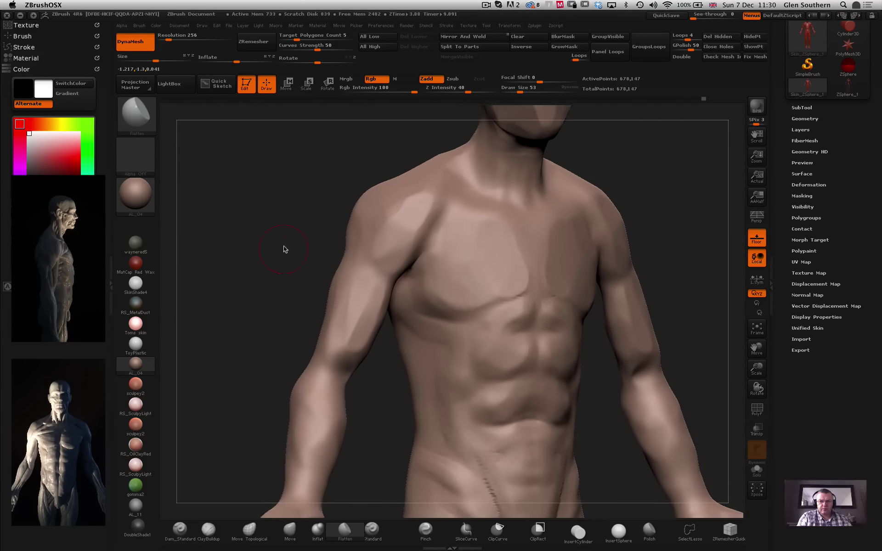
{"action": "left_click_drag", "start_coordinate": [285, 249], "coordinate": [346, 208], "text": "alt"}
Inspect the figure's polygroups with the polyframe display and switch it back off.
{"action": "key", "text": "shift+f"}
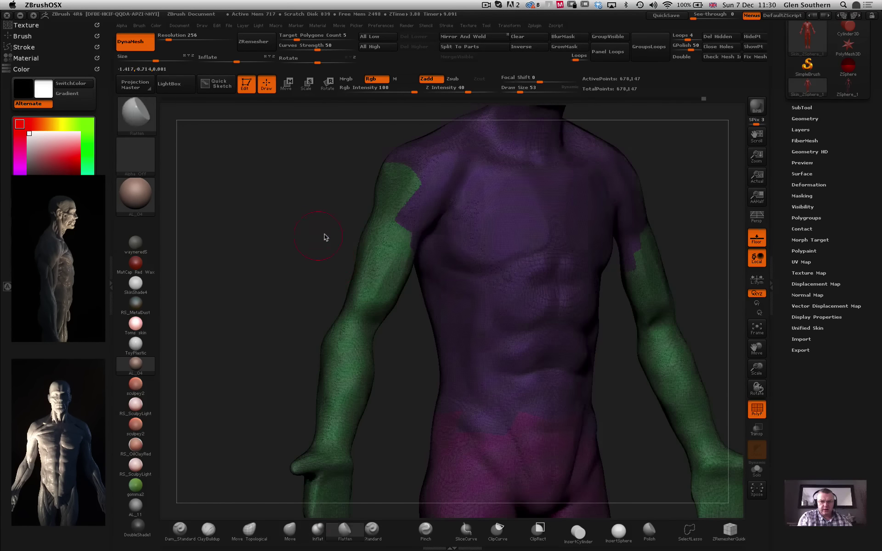
{"action": "mouse_move", "coordinate": [296, 217]}
{"action": "right_mouse_down", "text": "ctrl"}
{"action": "mouse_move", "coordinate": [378, 234]}
{"action": "mouse_move", "coordinate": [305, 224]}
{"action": "mouse_move", "coordinate": [298, 246]}
{"action": "right_mouse_up", "text": "ctrl"}
{"action": "key", "text": "shift+f"}
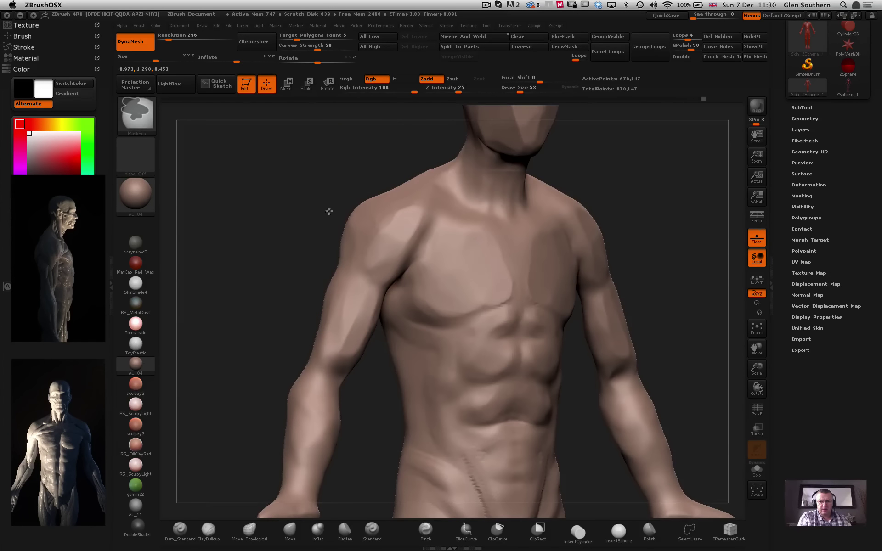
Mirror and weld the whole figure to make both sides symmetrical.
{"action": "mouse_move", "coordinate": [329, 211]}
{"action": "right_mouse_down", "text": "ctrl"}
{"action": "mouse_move", "coordinate": [411, 234]}
{"action": "mouse_move", "coordinate": [184, 163]}
{"action": "right_mouse_up", "text": "ctrl"}
{"action": "right_click_drag", "start_coordinate": [423, 225], "coordinate": [341, 208], "text": "ctrl"}
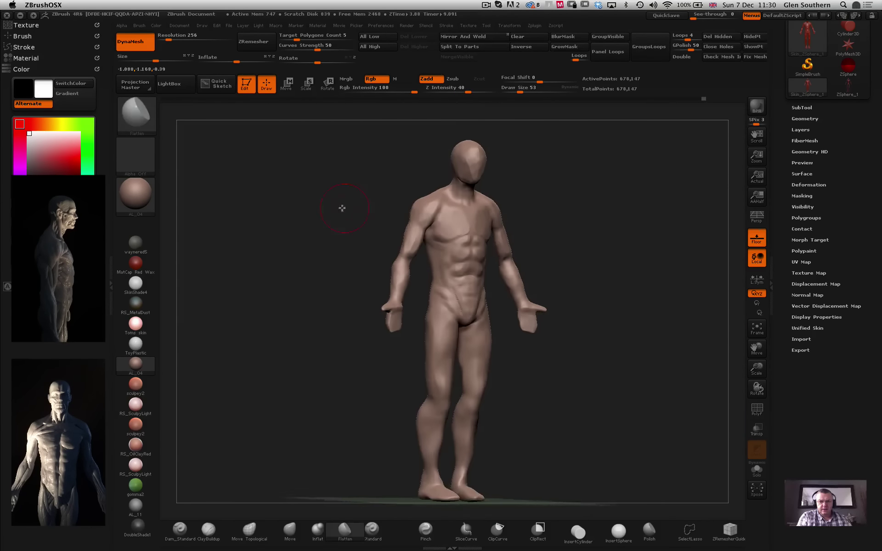
{"action": "mouse_move", "coordinate": [342, 208]}
{"action": "left_mouse_down"}
{"action": "mouse_move", "coordinate": [335, 201]}
{"action": "mouse_move", "coordinate": [329, 218]}
{"action": "left_mouse_up"}
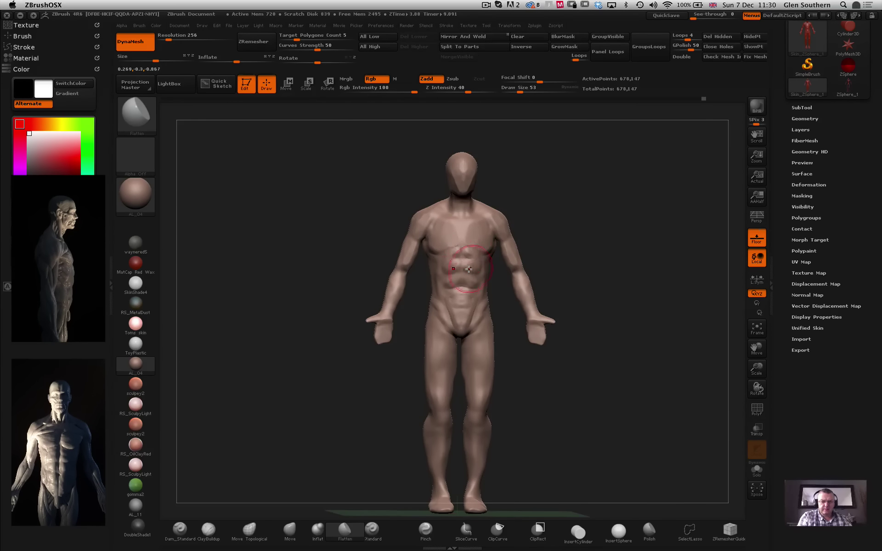
{"action": "right_click_drag", "start_coordinate": [398, 187], "coordinate": [469, 209], "text": "ctrl"}
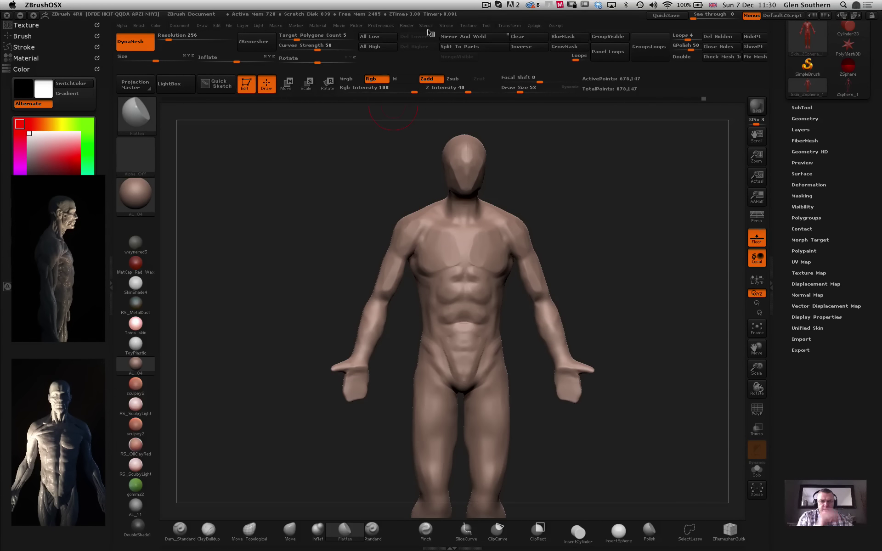
{"action": "left_click", "coordinate": [462, 36]}
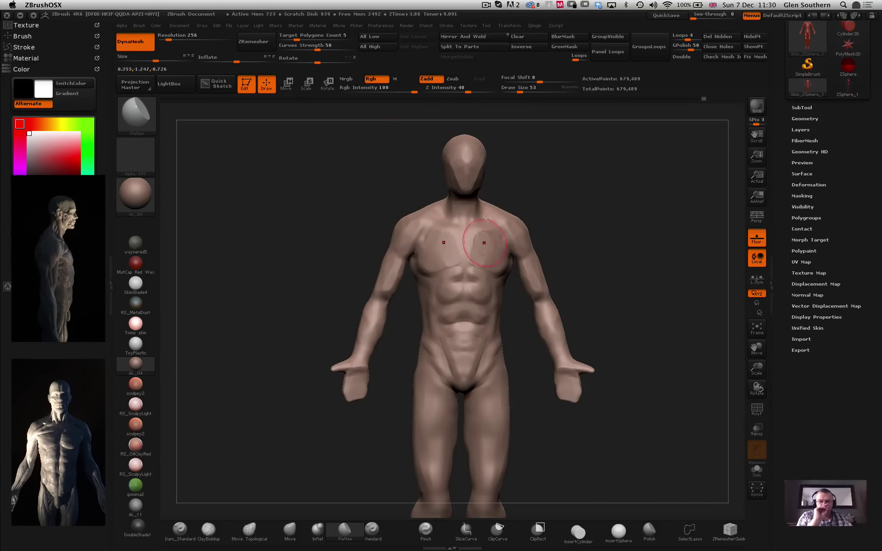
Try isolating the legs below mid-thigh and restore the whole figure.
{"action": "mouse_move", "coordinate": [464, 225]}
{"action": "right_mouse_down", "text": "ctrl"}
{"action": "mouse_move", "coordinate": [427, 205]}
{"action": "mouse_move", "coordinate": [354, 195]}
{"action": "mouse_move", "coordinate": [340, 170]}
{"action": "right_mouse_up", "text": "ctrl"}
{"action": "right_click_drag", "start_coordinate": [402, 242], "coordinate": [409, 264], "text": "ctrl"}
{"action": "mouse_move", "coordinate": [517, 461]}
{"action": "left_mouse_down", "text": "ctrl+shift"}
{"action": "mouse_move", "coordinate": [353, 343]}
{"action": "mouse_move", "coordinate": [346, 325]}
{"action": "left_mouse_up", "text": "ctrl+shift"}
{"action": "left_click", "coordinate": [452, 303], "text": "ctrl+shift"}
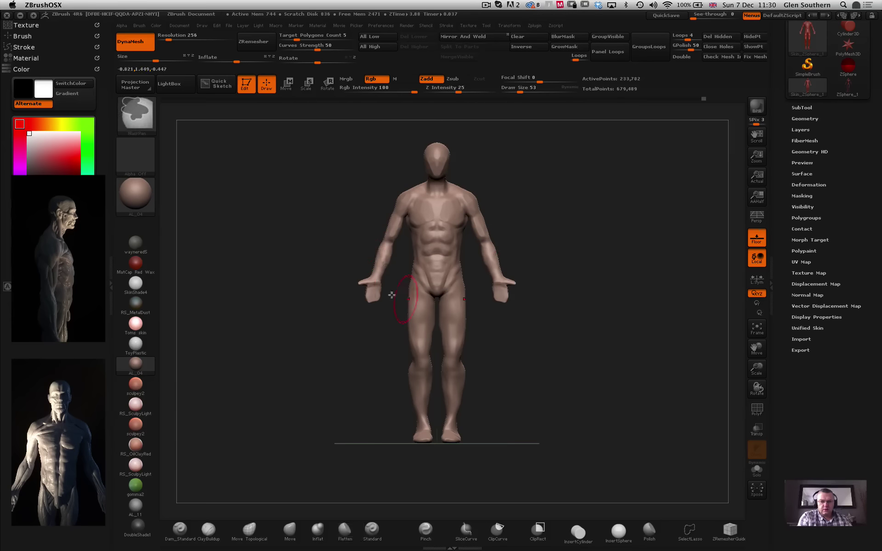
{"action": "left_click_drag", "start_coordinate": [515, 464], "coordinate": [337, 317], "text": "ctrl+shift"}
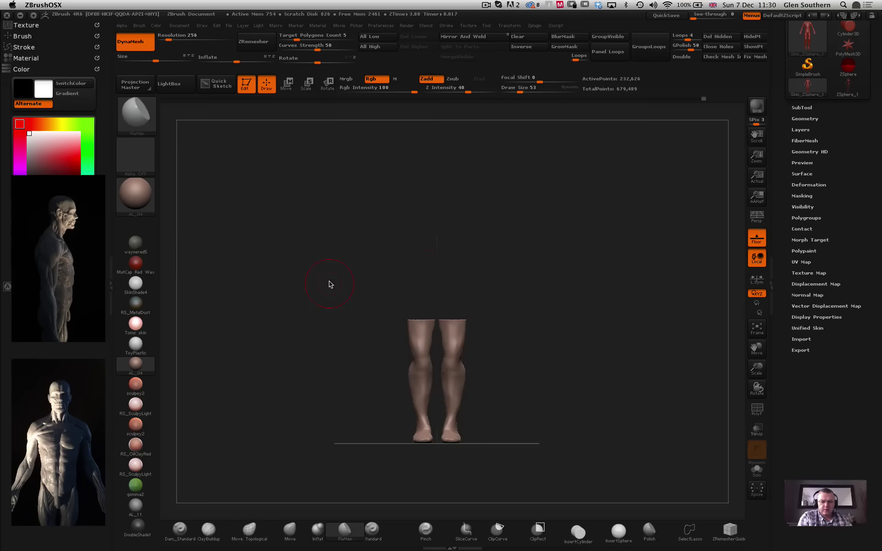
{"action": "left_click", "coordinate": [342, 239], "text": "ctrl+shift"}
Isolate the upper body and narrow the visible part to the head, the figure's right arm and right half of the torso.
{"action": "mouse_move", "coordinate": [314, 122]}
{"action": "left_mouse_down", "text": "ctrl+shift"}
{"action": "mouse_move", "coordinate": [437, 309]}
{"action": "mouse_move", "coordinate": [453, 310]}
{"action": "left_mouse_up", "text": "ctrl+shift"}
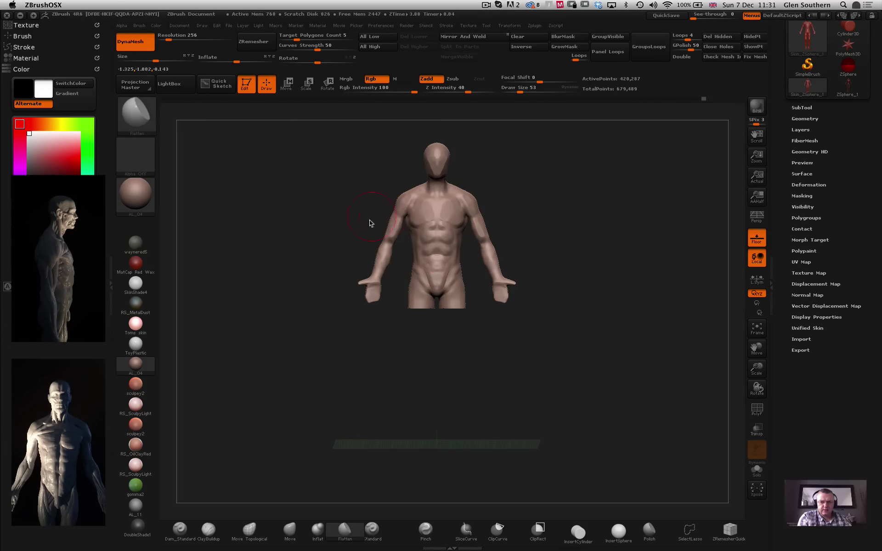
{"action": "left_click_drag", "start_coordinate": [372, 215], "coordinate": [406, 321], "text": "alt"}
{"action": "mouse_move", "coordinate": [305, 163]}
{"action": "left_mouse_down", "text": "ctrl+shift"}
{"action": "mouse_move", "coordinate": [443, 324]}
{"action": "mouse_move", "coordinate": [522, 482]}
{"action": "mouse_move", "coordinate": [508, 486]}
{"action": "mouse_move", "coordinate": [429, 382]}
{"action": "mouse_move", "coordinate": [433, 408]}
{"action": "mouse_move", "coordinate": [437, 384]}
{"action": "left_mouse_up", "text": "ctrl+shift"}
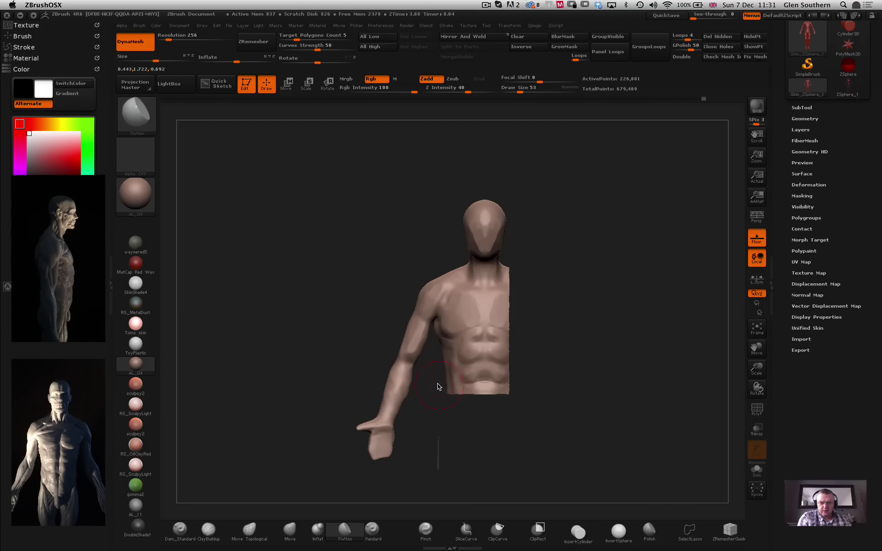
Hide the leftover sliver of mesh beside the hand below the isolated torso.
{"action": "mouse_move", "coordinate": [353, 274]}
{"action": "left_mouse_down"}
{"action": "mouse_move", "coordinate": [380, 258]}
{"action": "mouse_move", "coordinate": [349, 285]}
{"action": "mouse_move", "coordinate": [365, 292]}
{"action": "left_mouse_up"}
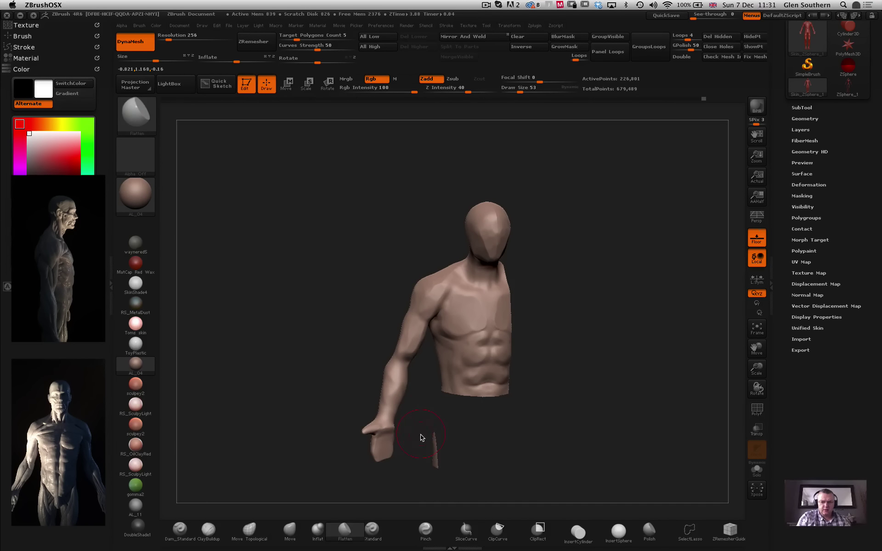
{"action": "mouse_move", "coordinate": [426, 415]}
{"action": "left_mouse_down", "text": "ctrl+shift"}
{"action": "mouse_move", "coordinate": [464, 477]}
{"action": "mouse_move", "coordinate": [454, 481]}
{"action": "left_mouse_up", "text": "ctrl+shift"}
{"action": "left_click", "coordinate": [496, 400], "text": "ctrl+shift"}
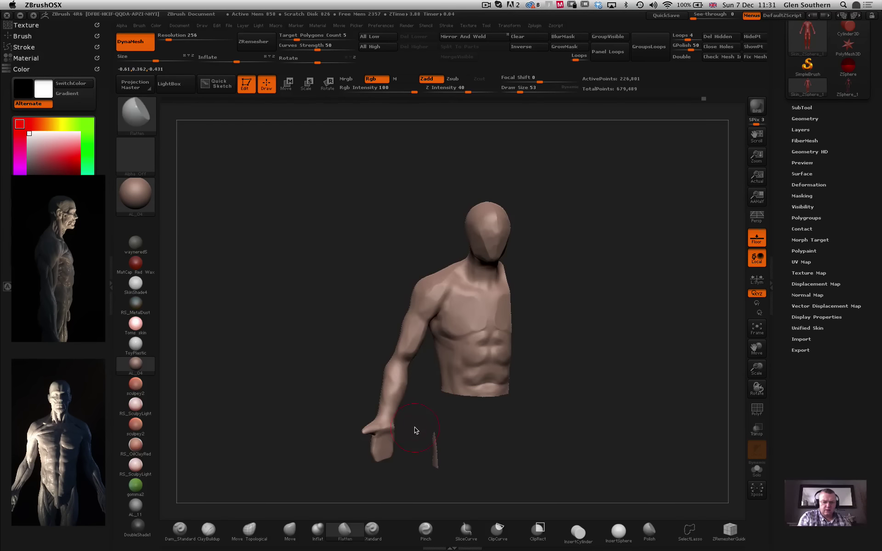
{"action": "left_click_drag", "start_coordinate": [413, 415], "coordinate": [460, 488], "text": "ctrl+shift"}
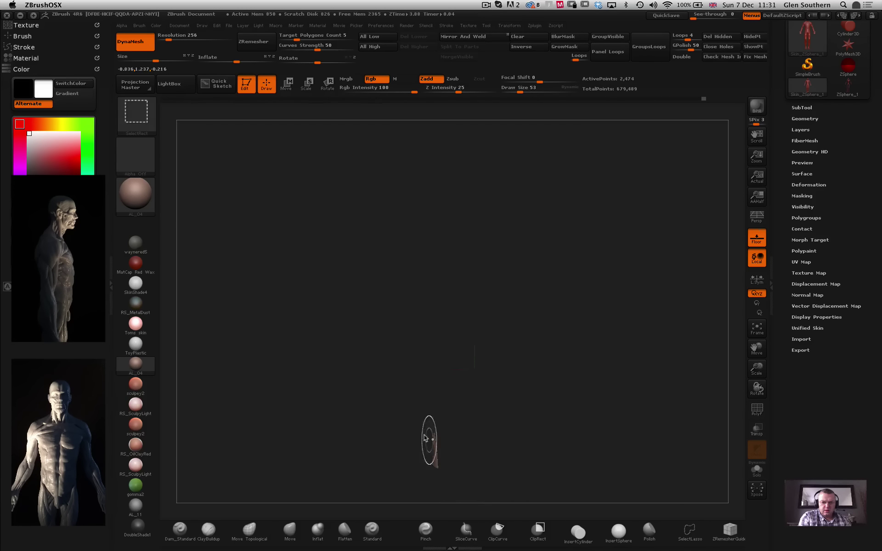
{"action": "left_click", "coordinate": [405, 423], "text": "ctrl+shift"}
{"action": "left_click_drag", "start_coordinate": [420, 424], "coordinate": [463, 487], "text": "ctrl+shift"}
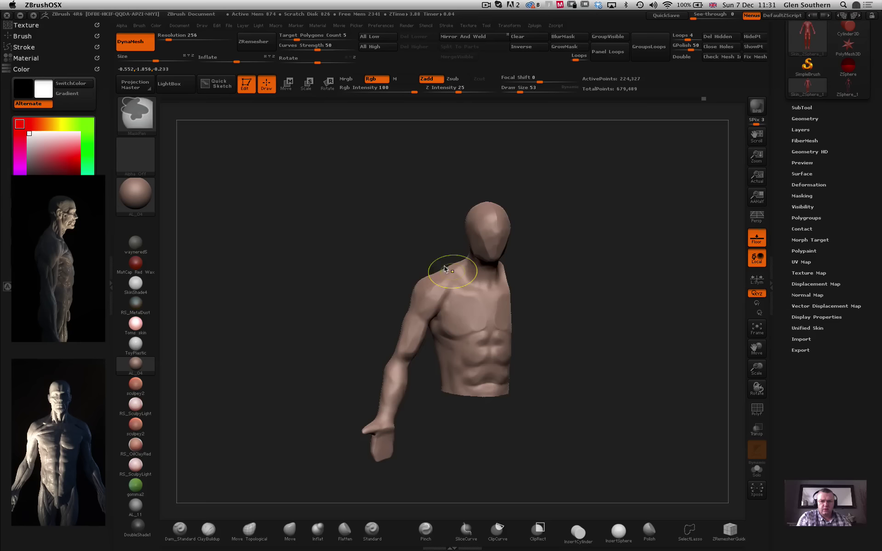
Examine the isolated half torso's chest, shoulder and neck from several angles.
{"action": "mouse_move", "coordinate": [445, 266]}
{"action": "right_mouse_down", "text": "ctrl"}
{"action": "mouse_move", "coordinate": [392, 201]}
{"action": "mouse_move", "coordinate": [395, 176]}
{"action": "right_mouse_up", "text": "ctrl"}
{"action": "mouse_move", "coordinate": [395, 176]}
{"action": "right_mouse_down"}
{"action": "mouse_move", "coordinate": [327, 209]}
{"action": "mouse_move", "coordinate": [430, 210]}
{"action": "right_mouse_up"}
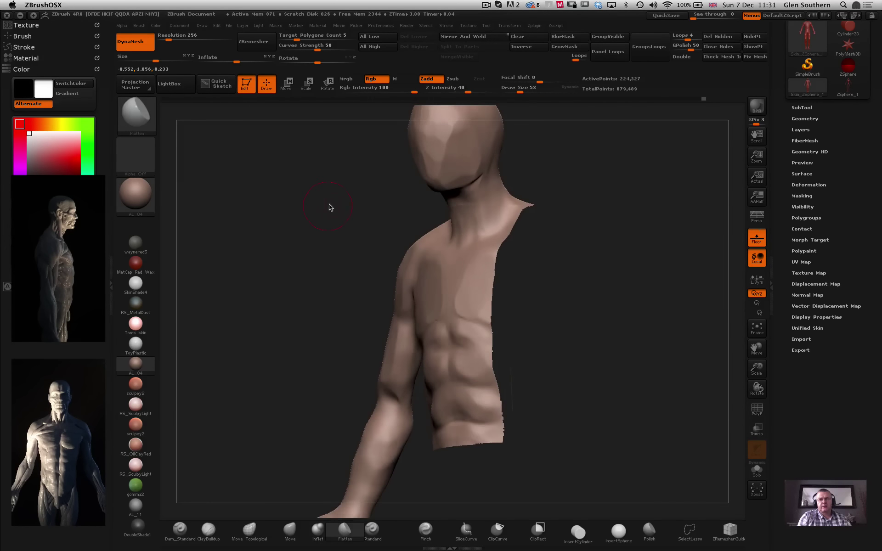
{"action": "right_click_drag", "start_coordinate": [331, 206], "coordinate": [401, 229]}
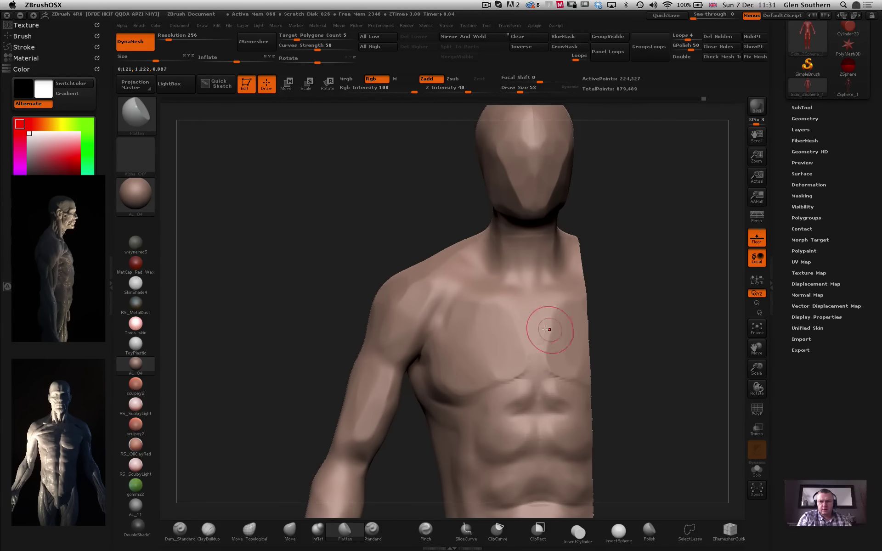
{"action": "right_click_drag", "start_coordinate": [547, 329], "coordinate": [416, 215], "text": "alt"}
{"action": "right_click_drag", "start_coordinate": [415, 214], "coordinate": [406, 193], "text": "ctrl"}
{"action": "mouse_move", "coordinate": [406, 193]}
{"action": "left_mouse_down"}
{"action": "mouse_move", "coordinate": [345, 226]}
{"action": "mouse_move", "coordinate": [372, 214]}
{"action": "left_mouse_up"}
{"action": "left_click_drag", "start_coordinate": [677, 258], "coordinate": [662, 264]}
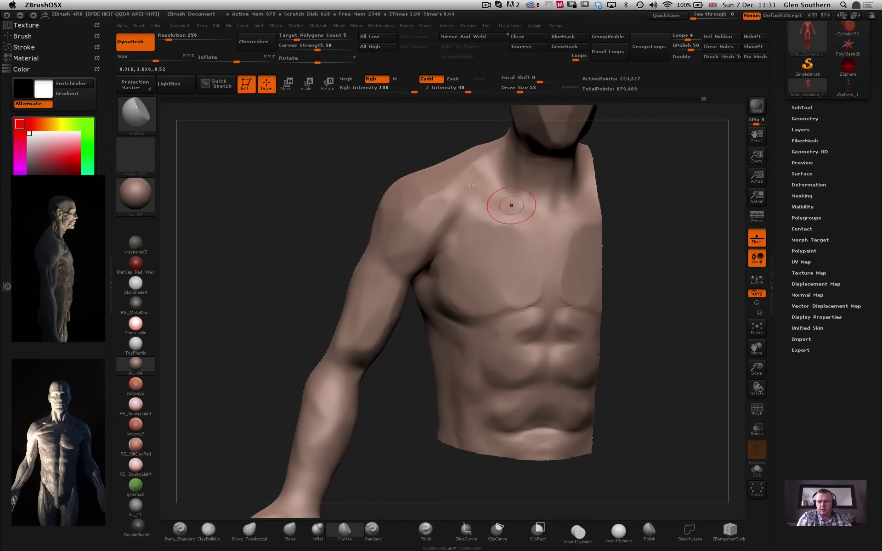
{"action": "mouse_move", "coordinate": [384, 145]}
{"action": "left_mouse_down"}
{"action": "mouse_move", "coordinate": [394, 149]}
{"action": "mouse_move", "coordinate": [387, 188]}
{"action": "left_mouse_up"}
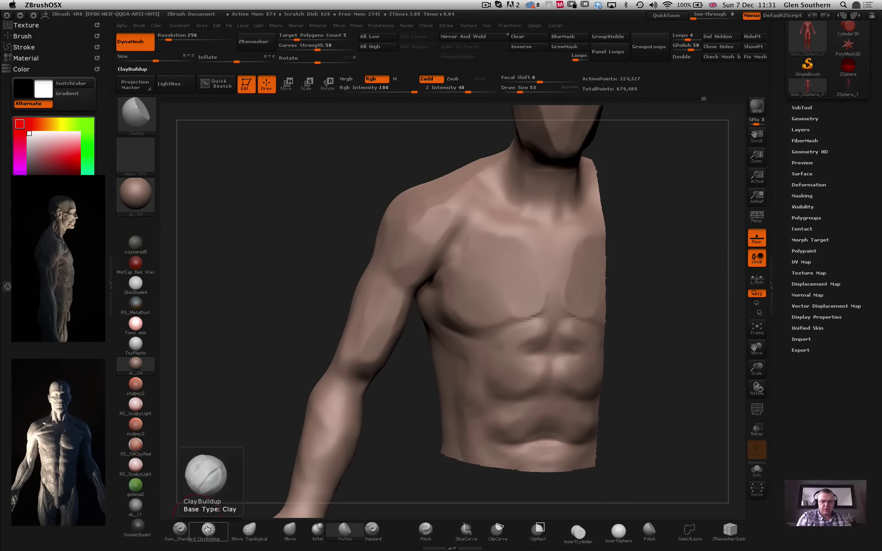
Sculpt strokes along the sternum with the ClayBuildup brush at draw size 17 and smooth them.
{"action": "left_click", "coordinate": [222, 532]}
{"action": "left_click_drag", "start_coordinate": [510, 89], "coordinate": [513, 89]}
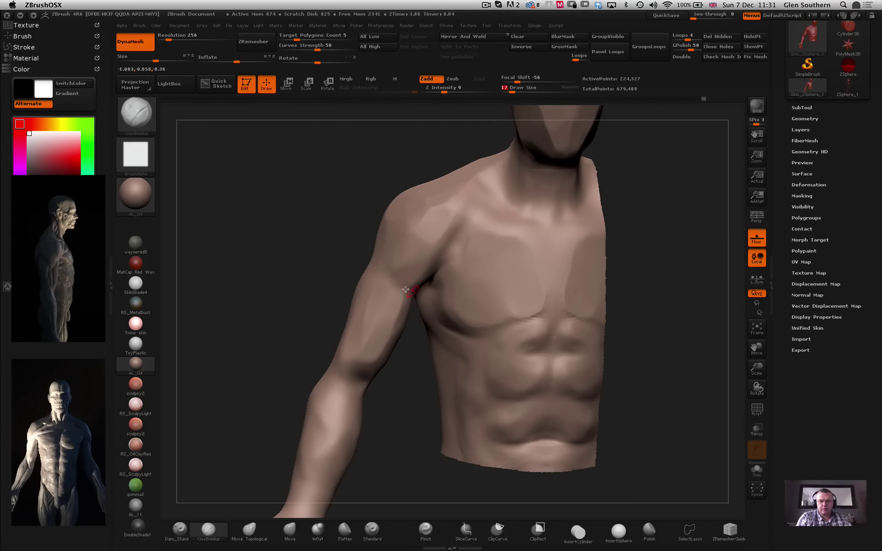
{"action": "left_click_drag", "start_coordinate": [338, 242], "coordinate": [447, 248]}
{"action": "left_click_drag", "start_coordinate": [329, 221], "coordinate": [449, 217], "text": "alt"}
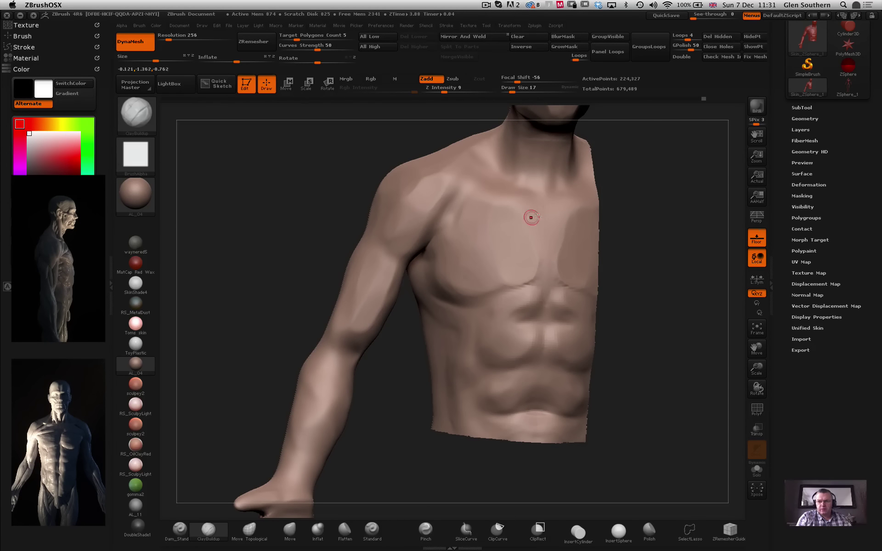
{"action": "left_click_drag", "start_coordinate": [548, 253], "coordinate": [550, 215]}
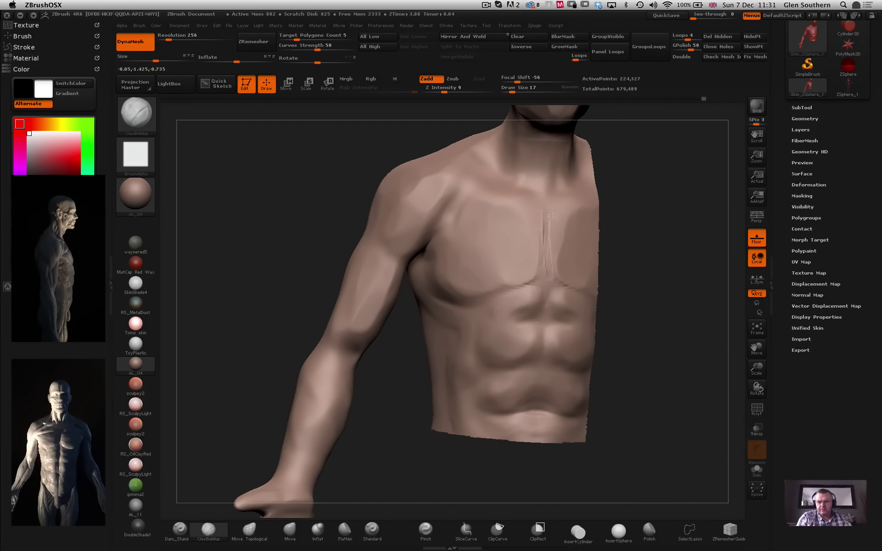
{"action": "key", "text": "shift"}
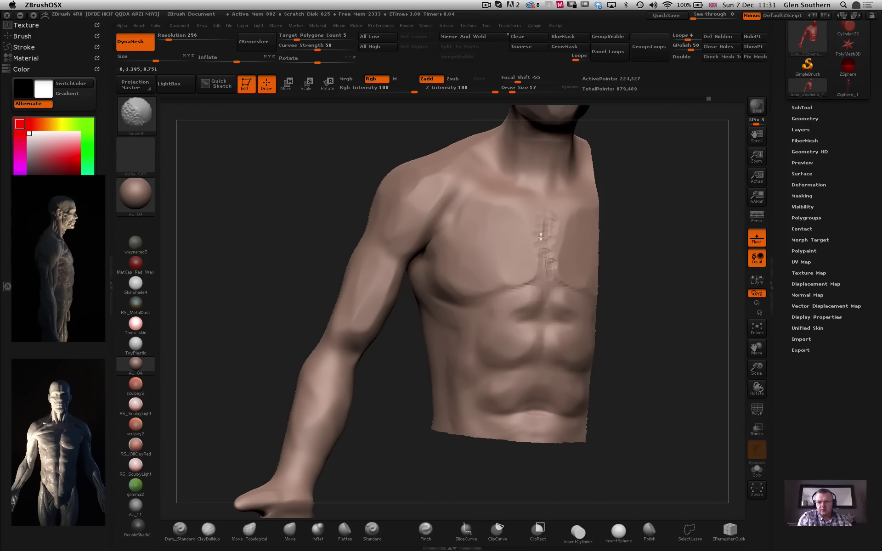
{"action": "left_click_drag", "start_coordinate": [552, 245], "coordinate": [538, 252], "text": "shift"}
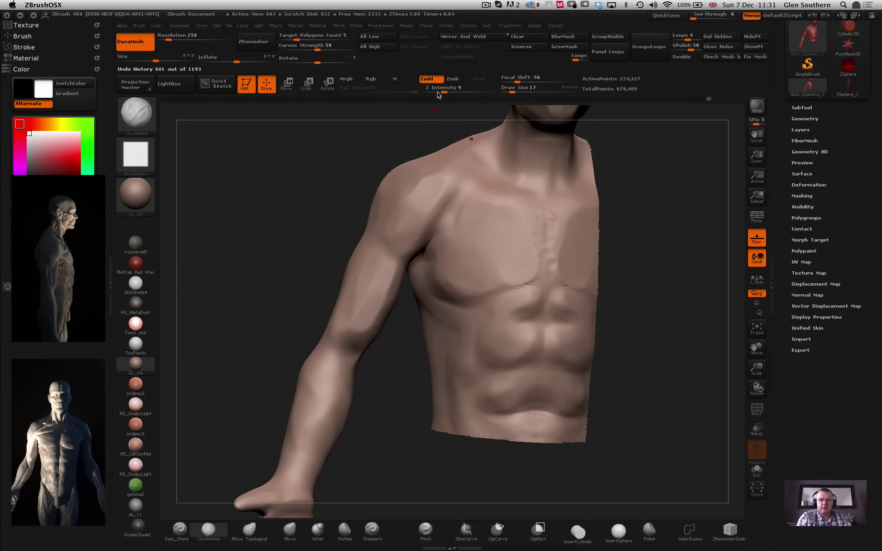
Set Z Intensity to 4 and draw size to 28, and sculpt muscle-fibre strokes across the lower pectoral.
{"action": "left_click_drag", "start_coordinate": [439, 92], "coordinate": [436, 92]}
{"action": "left_click_drag", "start_coordinate": [511, 92], "coordinate": [515, 91]}
{"action": "left_click_drag", "start_coordinate": [372, 191], "coordinate": [396, 213], "text": "alt"}
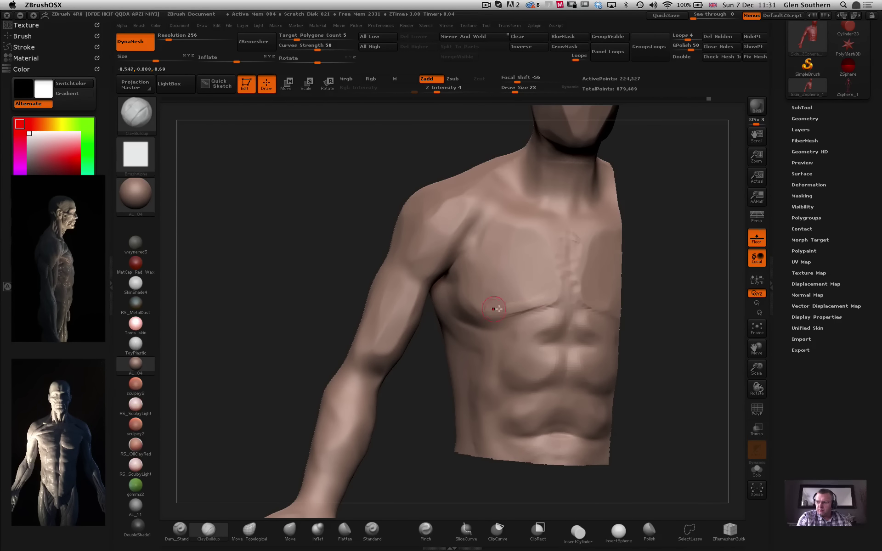
{"action": "mouse_move", "coordinate": [350, 216]}
{"action": "left_mouse_down"}
{"action": "mouse_move", "coordinate": [357, 209]}
{"action": "mouse_move", "coordinate": [305, 211]}
{"action": "left_mouse_up"}
{"action": "left_click_drag", "start_coordinate": [506, 297], "coordinate": [459, 300]}
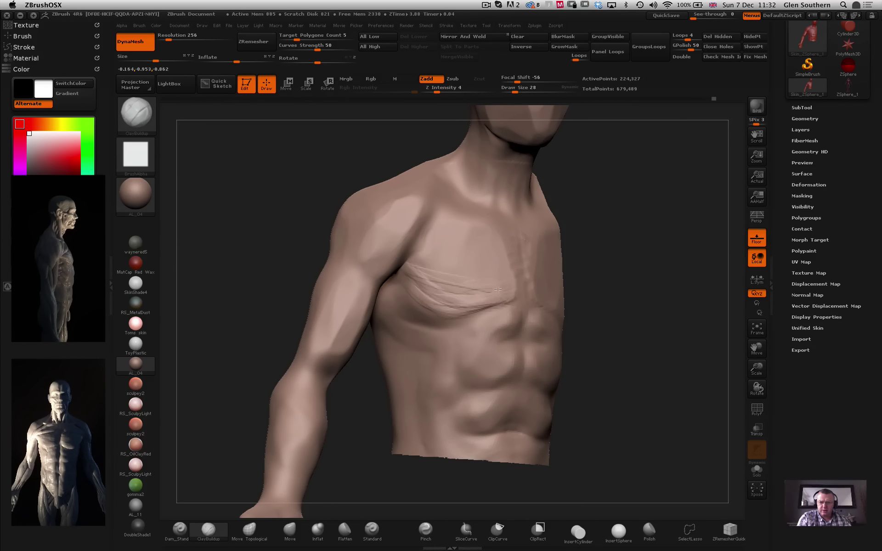
Set Z Intensity to 2 and draw size to 30, and sculpt finer muscle-fibre strokes across the lower and middle pectoral.
{"action": "left_click_drag", "start_coordinate": [437, 92], "coordinate": [433, 92]}
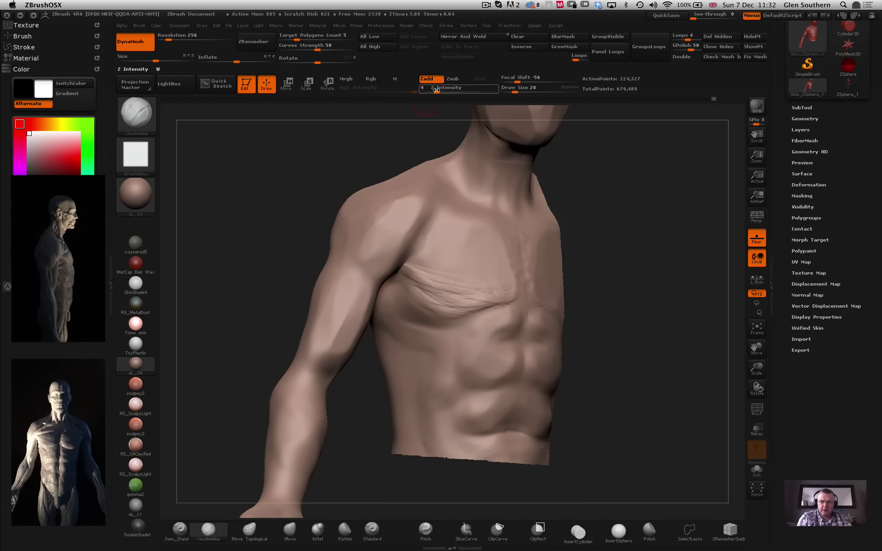
{"action": "left_click_drag", "start_coordinate": [515, 92], "coordinate": [516, 92]}
{"action": "left_click_drag", "start_coordinate": [512, 293], "coordinate": [438, 298]}
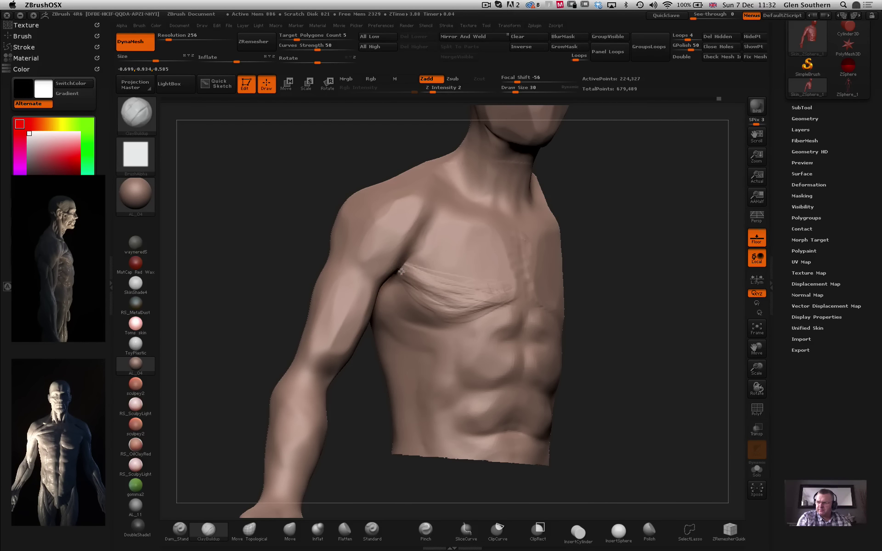
{"action": "mouse_move", "coordinate": [457, 267]}
{"action": "left_mouse_down"}
{"action": "mouse_move", "coordinate": [391, 261]}
{"action": "mouse_move", "coordinate": [487, 261]}
{"action": "left_mouse_up"}
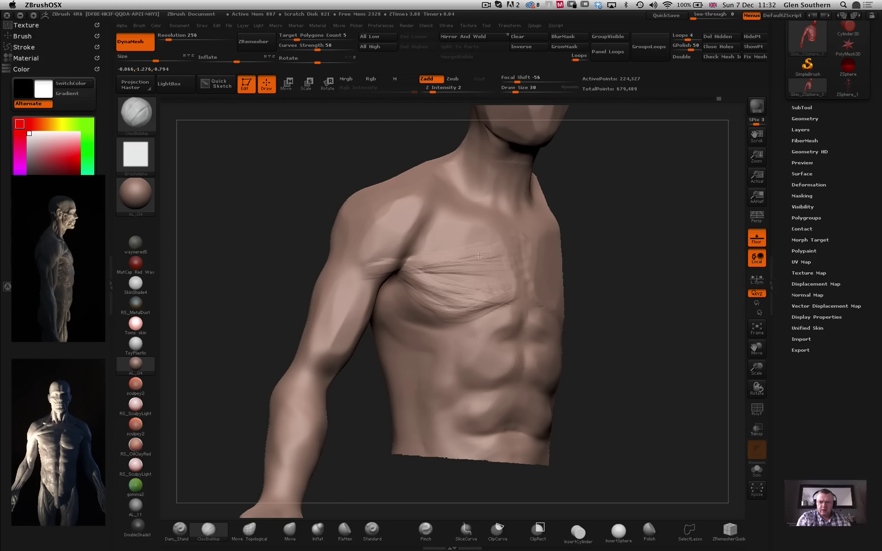
Smooth the pectoral fibres where they meet the upper arm, and flatten the front of the shoulder with the Flatten brush.
{"action": "key", "text": "shift"}
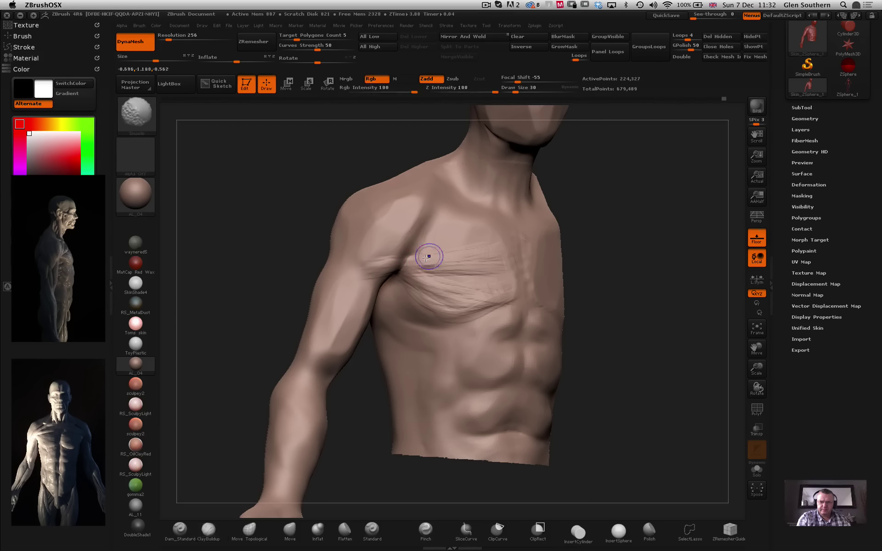
{"action": "key", "text": "shift"}
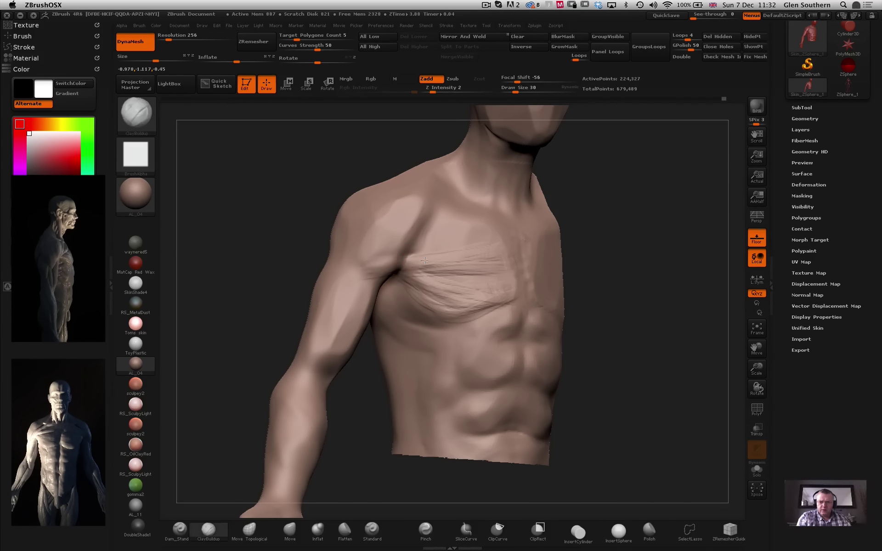
{"action": "left_click_drag", "start_coordinate": [391, 265], "coordinate": [382, 261], "text": "shift"}
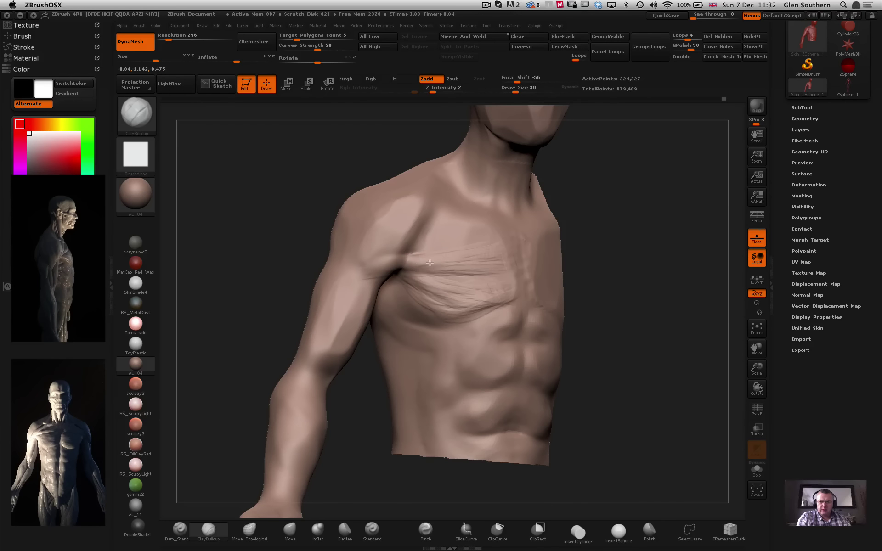
{"action": "mouse_move", "coordinate": [432, 248]}
{"action": "left_mouse_down", "text": "shift"}
{"action": "mouse_move", "coordinate": [426, 234]}
{"action": "mouse_move", "coordinate": [395, 229]}
{"action": "left_mouse_up", "text": "shift"}
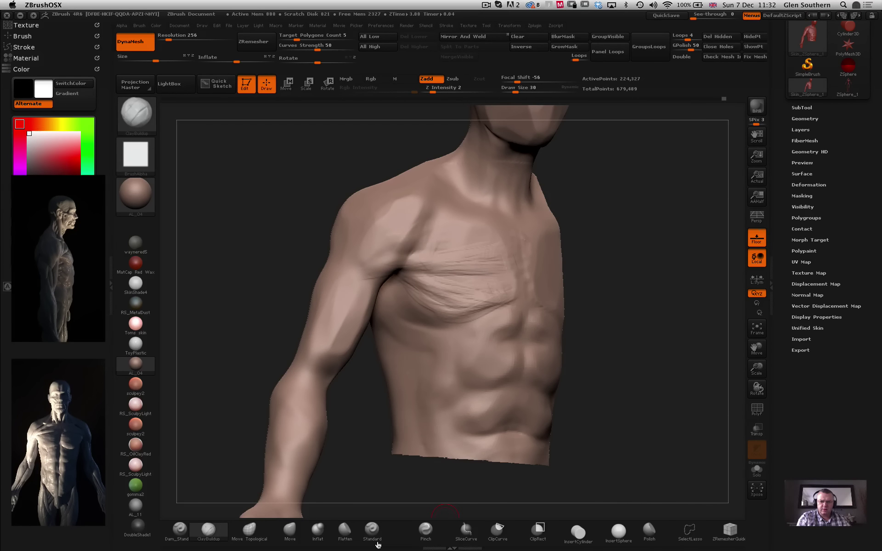
{"action": "left_click", "coordinate": [344, 533]}
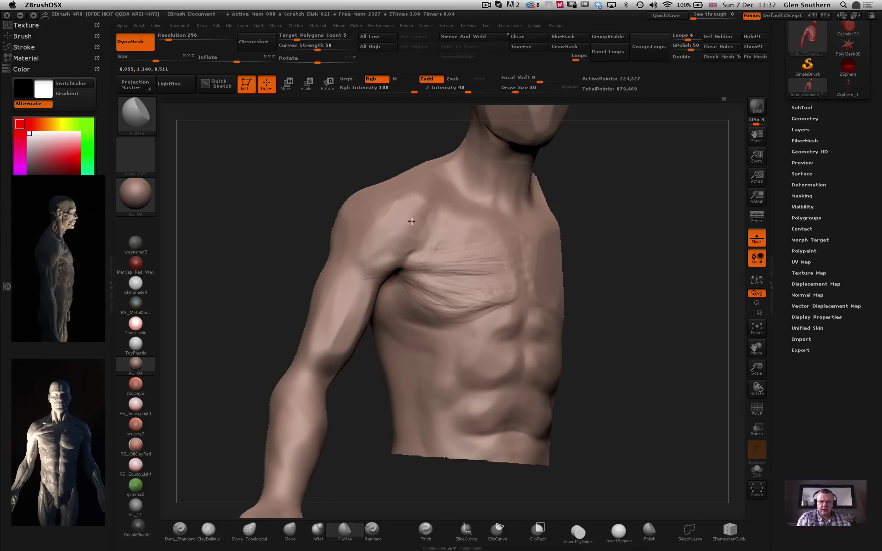
{"action": "mouse_move", "coordinate": [387, 254]}
{"action": "left_mouse_down", "text": "shift"}
{"action": "mouse_move", "coordinate": [415, 254]}
{"action": "mouse_move", "coordinate": [394, 240]}
{"action": "mouse_move", "coordinate": [403, 239]}
{"action": "mouse_move", "coordinate": [376, 259]}
{"action": "left_mouse_up", "text": "shift"}
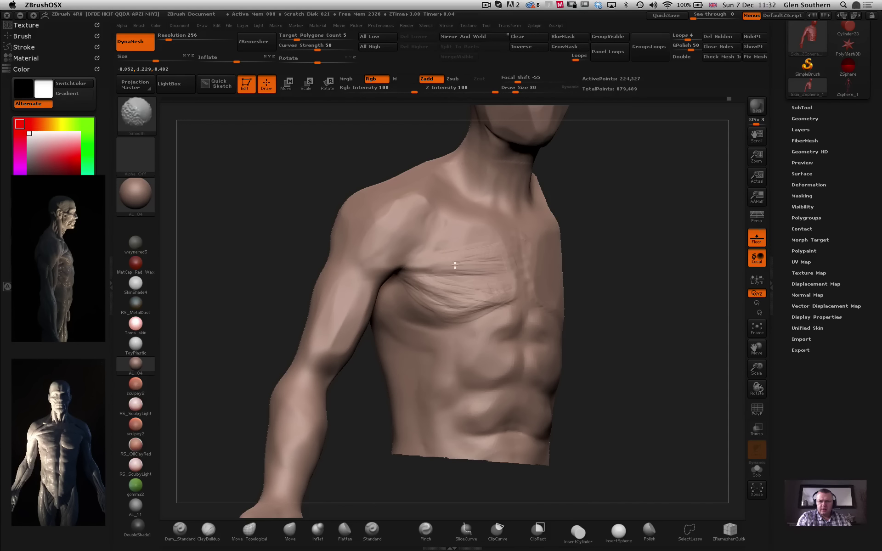
Sculpt ClayBuildup fibre strokes across the upper pectoral, from the sternum out to the front of the upper arm.
{"action": "left_click", "coordinate": [208, 530]}
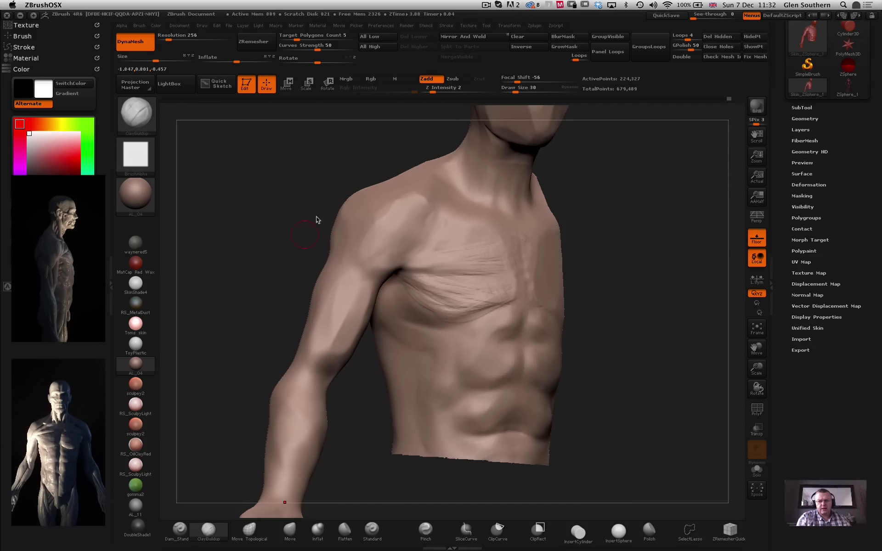
{"action": "left_click_drag", "start_coordinate": [315, 216], "coordinate": [382, 232]}
{"action": "right_click_drag", "start_coordinate": [425, 256], "coordinate": [437, 262]}
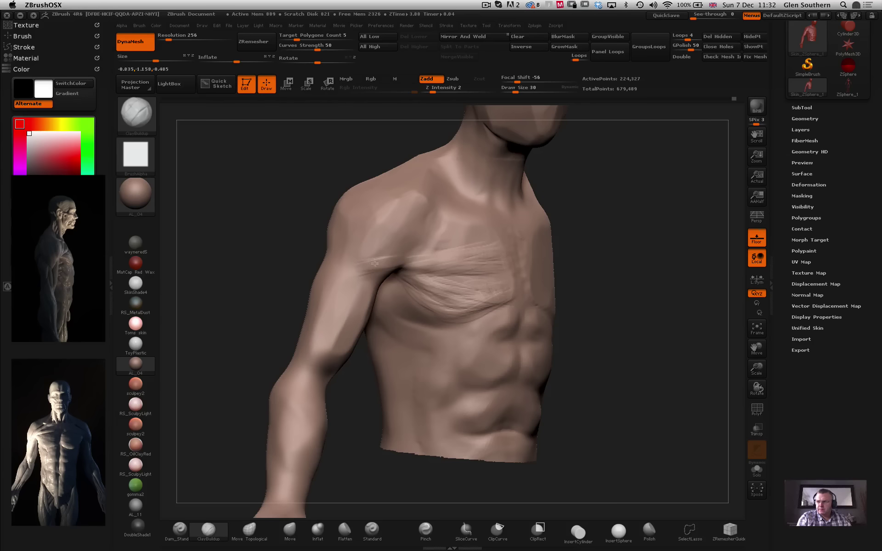
{"action": "left_click_drag", "start_coordinate": [302, 247], "coordinate": [317, 248]}
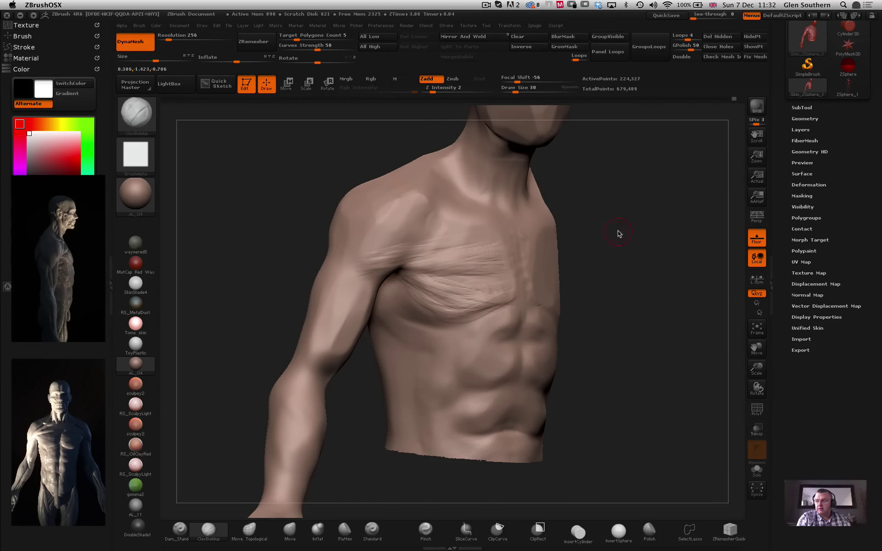
{"action": "left_click_drag", "start_coordinate": [617, 234], "coordinate": [482, 187]}
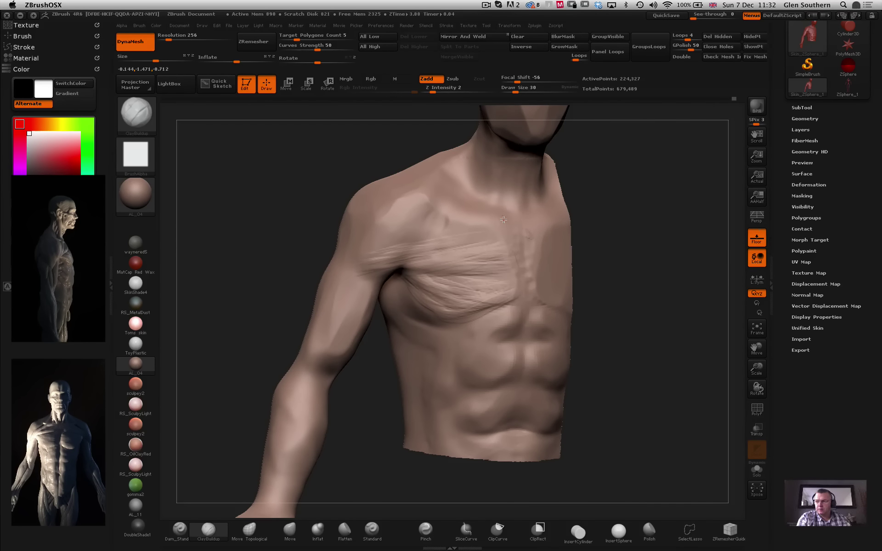
Build up the collarbone from the sternum towards the shoulder, and smooth the strokes on top of the shoulder.
{"action": "left_click_drag", "start_coordinate": [378, 144], "coordinate": [500, 221]}
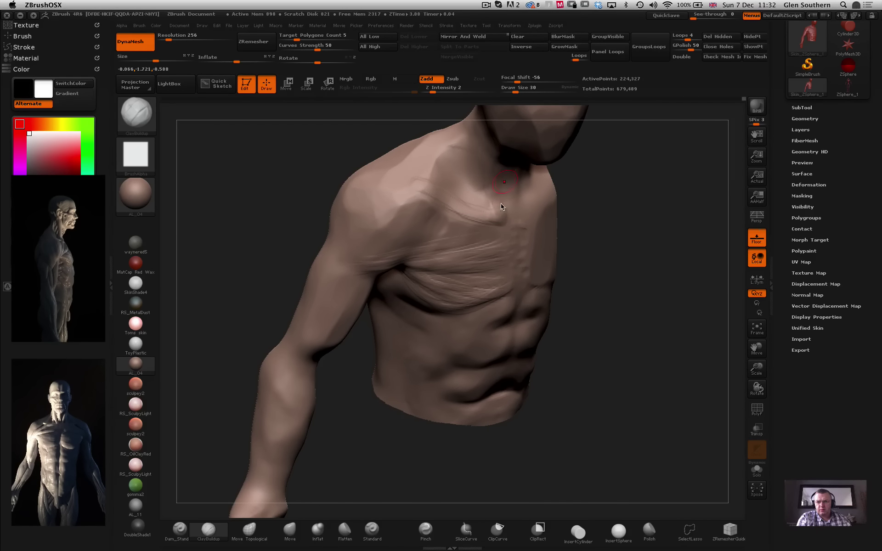
{"action": "left_click_drag", "start_coordinate": [569, 220], "coordinate": [459, 164]}
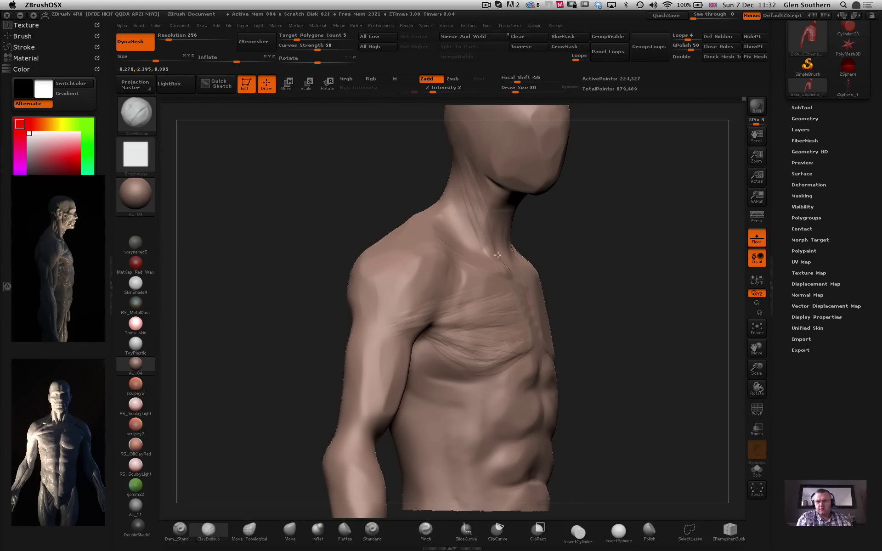
{"action": "left_click_drag", "start_coordinate": [571, 230], "coordinate": [489, 242]}
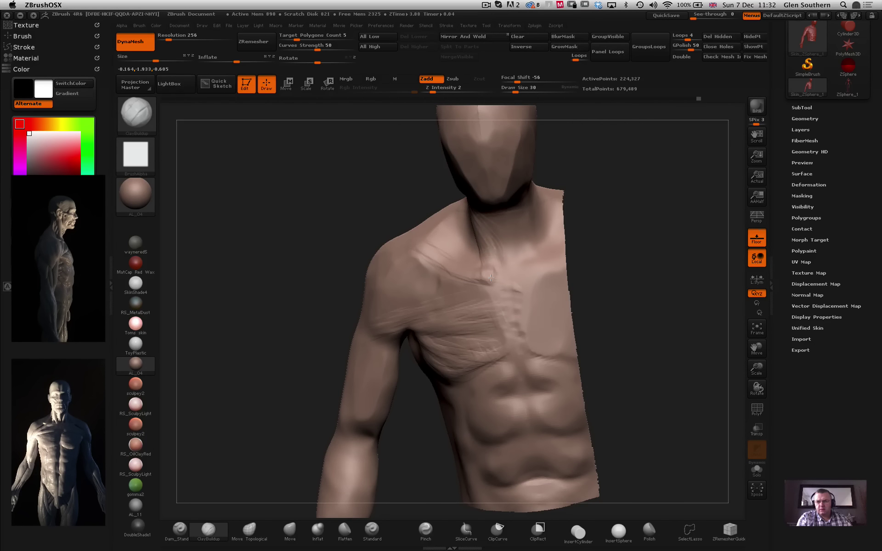
{"action": "left_click_drag", "start_coordinate": [491, 278], "coordinate": [371, 215]}
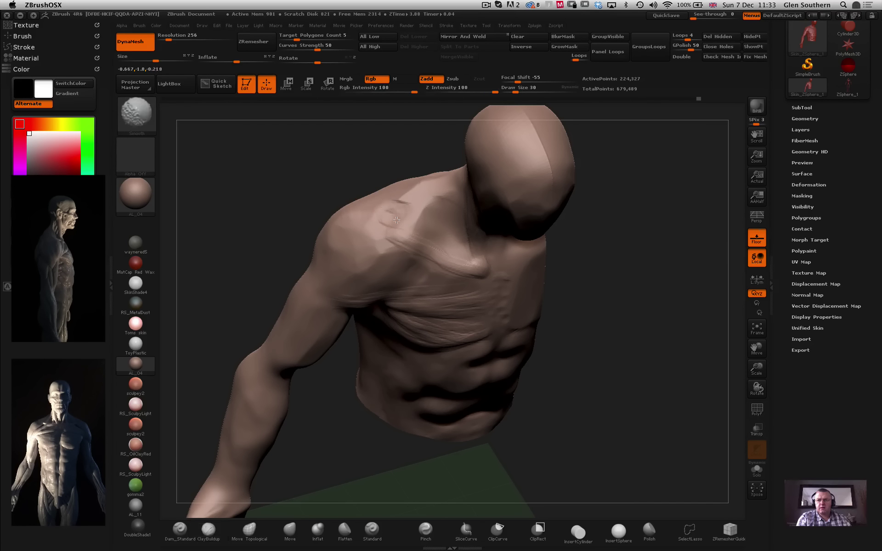
{"action": "left_click_drag", "start_coordinate": [405, 210], "coordinate": [387, 226]}
Sculpt fibre strokes over the back of the shoulder, along the upper edge of the shoulder blade.
{"action": "mouse_move", "coordinate": [316, 185]}
{"action": "left_mouse_down"}
{"action": "mouse_move", "coordinate": [480, 202]}
{"action": "mouse_move", "coordinate": [468, 219]}
{"action": "mouse_move", "coordinate": [378, 248]}
{"action": "left_mouse_up"}
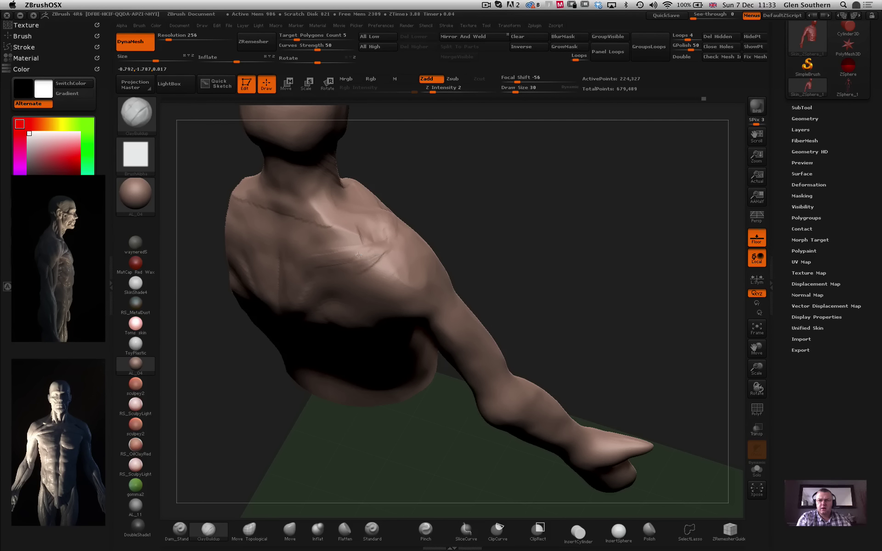
{"action": "left_click_drag", "start_coordinate": [470, 229], "coordinate": [396, 243]}
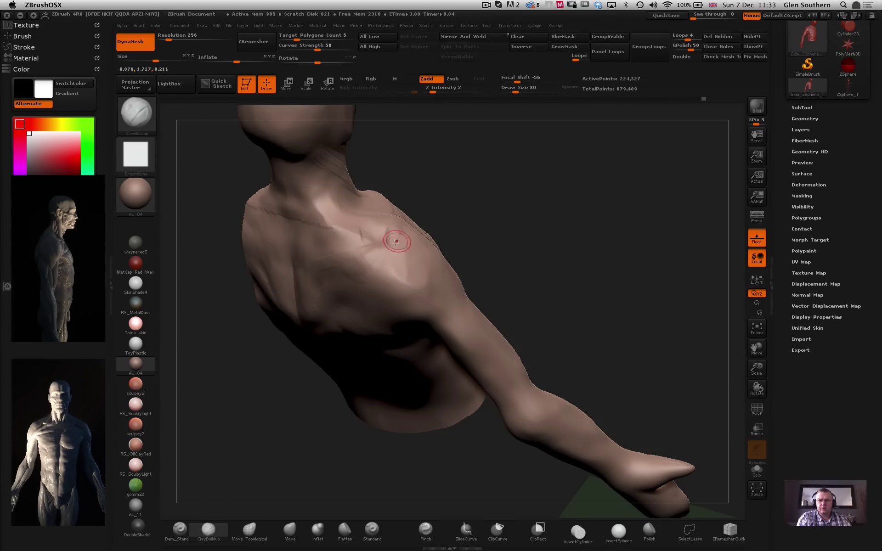
{"action": "left_click_drag", "start_coordinate": [455, 216], "coordinate": [390, 248]}
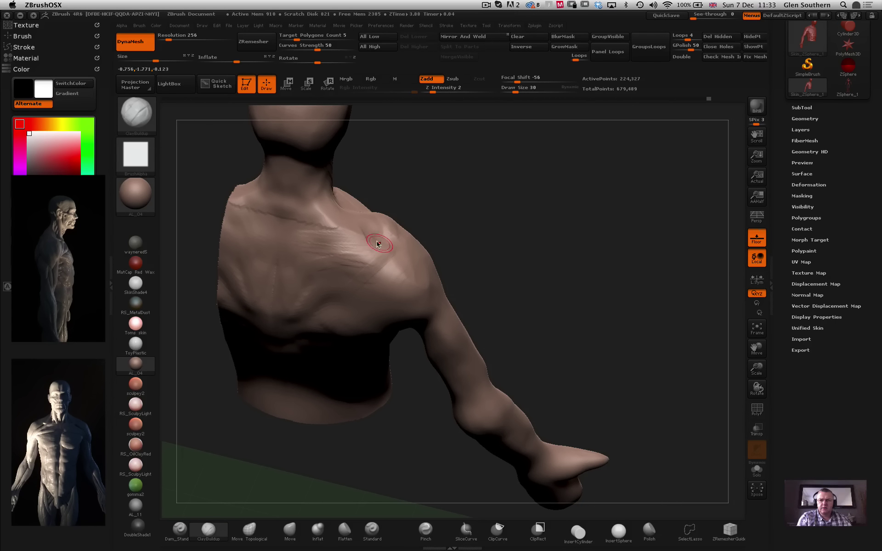
{"action": "left_click_drag", "start_coordinate": [397, 217], "coordinate": [349, 228]}
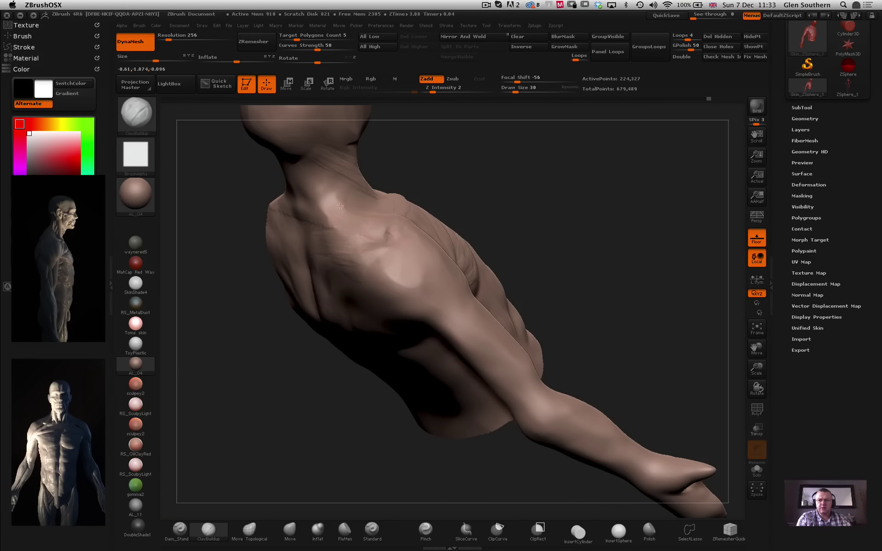
{"action": "mouse_move", "coordinate": [484, 219]}
{"action": "left_mouse_down"}
{"action": "mouse_move", "coordinate": [492, 218]}
{"action": "mouse_move", "coordinate": [419, 188]}
{"action": "left_mouse_up"}
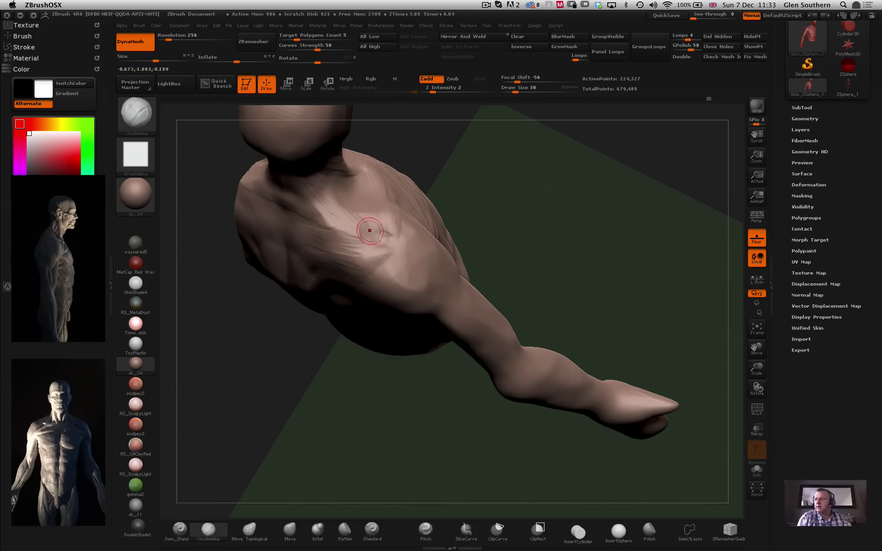
{"action": "left_click_drag", "start_coordinate": [390, 234], "coordinate": [387, 237]}
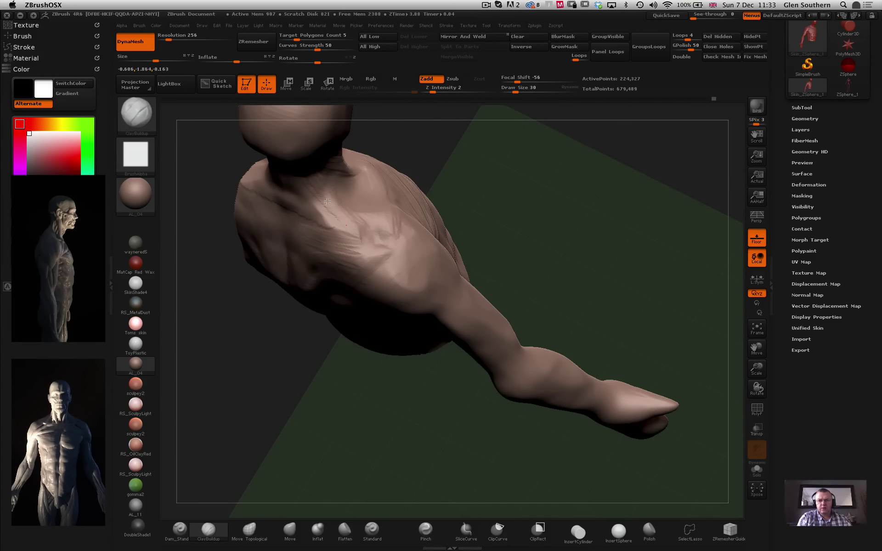
Sculpt trapezius fibre strokes from the back of the neck onto the upper back, and smooth them.
{"action": "left_click_drag", "start_coordinate": [508, 233], "coordinate": [482, 124]}
{"action": "mouse_move", "coordinate": [296, 170]}
{"action": "left_mouse_down"}
{"action": "mouse_move", "coordinate": [312, 179]}
{"action": "mouse_move", "coordinate": [310, 197]}
{"action": "mouse_move", "coordinate": [337, 243]}
{"action": "mouse_move", "coordinate": [351, 250]}
{"action": "mouse_move", "coordinate": [312, 261]}
{"action": "mouse_move", "coordinate": [321, 235]}
{"action": "mouse_move", "coordinate": [298, 226]}
{"action": "left_mouse_up"}
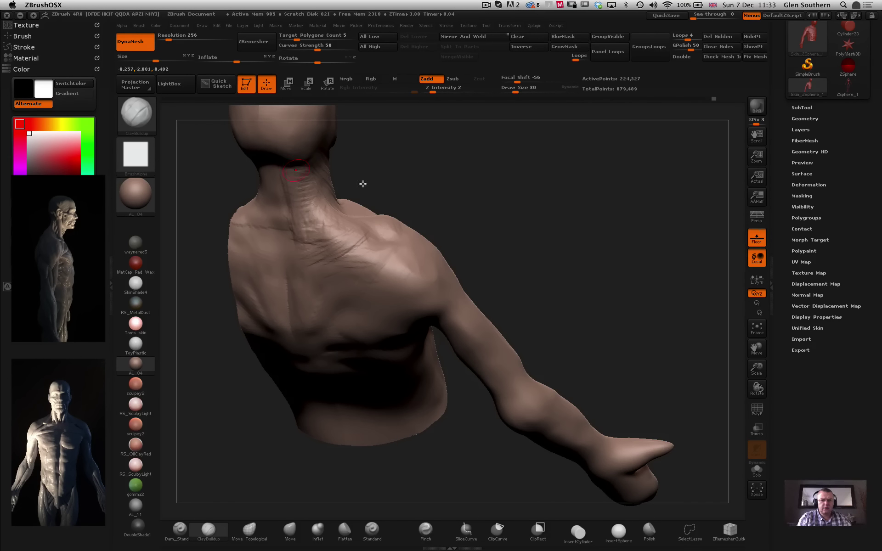
{"action": "left_click_drag", "start_coordinate": [363, 183], "coordinate": [295, 179]}
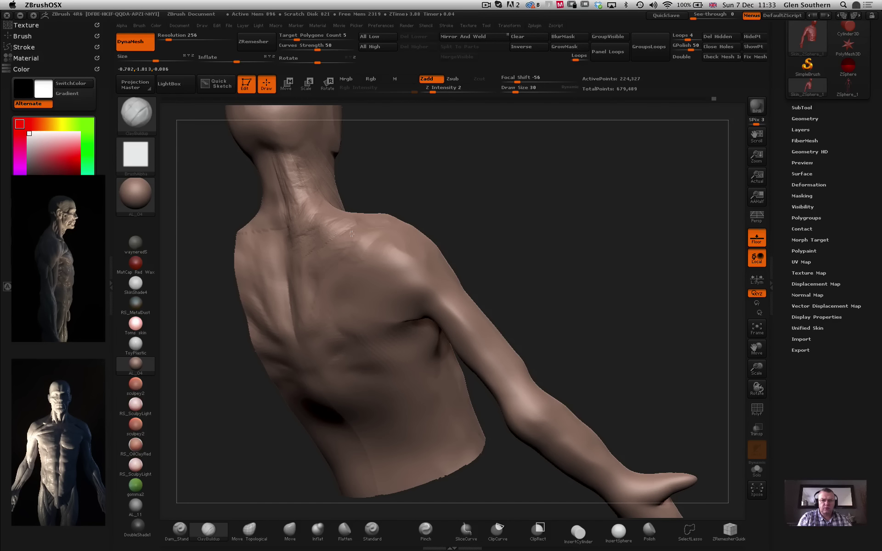
{"action": "mouse_move", "coordinate": [316, 221]}
{"action": "left_mouse_down"}
{"action": "mouse_move", "coordinate": [332, 242]}
{"action": "mouse_move", "coordinate": [315, 278]}
{"action": "mouse_move", "coordinate": [330, 253]}
{"action": "left_mouse_up"}
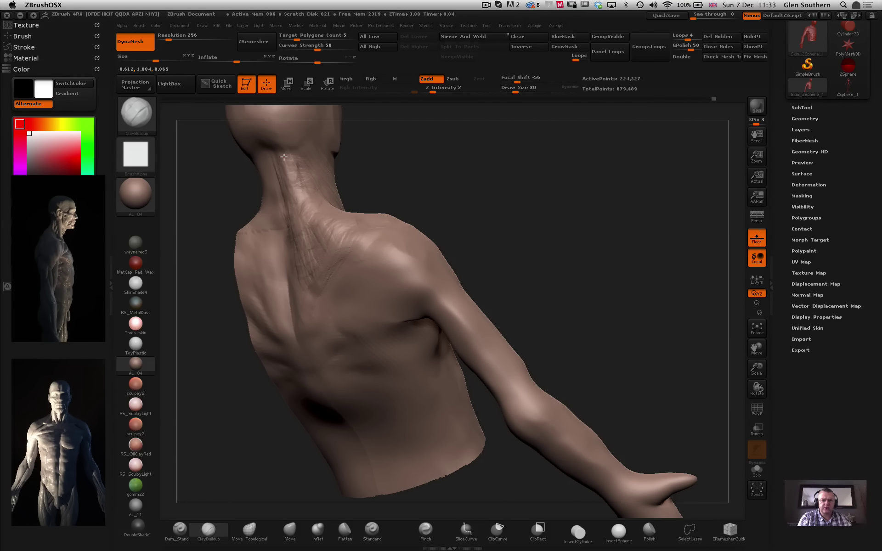
{"action": "key", "text": "shift"}
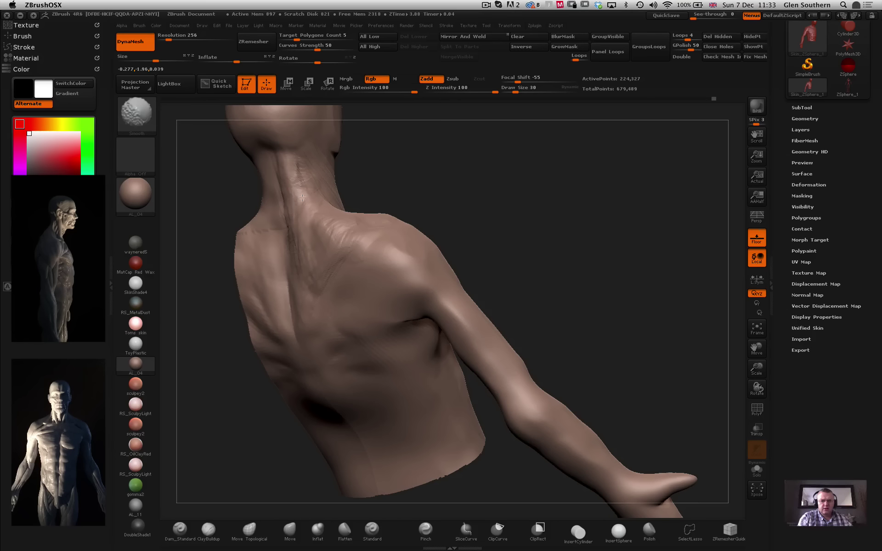
Extend the trapezius fibre strokes from the back of the neck down beside the spine, and smooth them.
{"action": "left_click_drag", "start_coordinate": [386, 142], "coordinate": [432, 168], "text": "alt"}
{"action": "left_click_drag", "start_coordinate": [337, 195], "coordinate": [349, 208]}
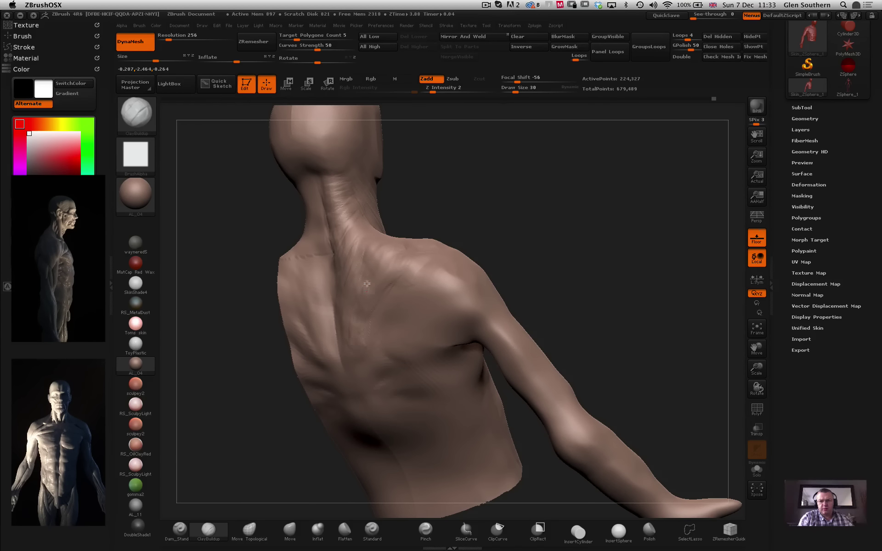
{"action": "mouse_move", "coordinate": [346, 309]}
{"action": "left_mouse_down"}
{"action": "mouse_move", "coordinate": [336, 212]}
{"action": "mouse_move", "coordinate": [350, 188]}
{"action": "mouse_move", "coordinate": [338, 211]}
{"action": "mouse_move", "coordinate": [345, 228]}
{"action": "left_mouse_up"}
{"action": "key", "text": "shift"}
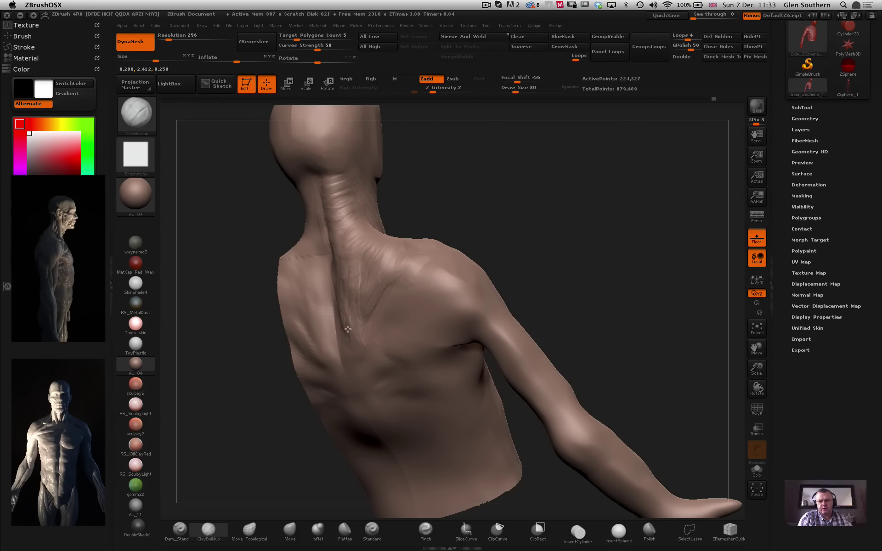
{"action": "key", "text": "shift"}
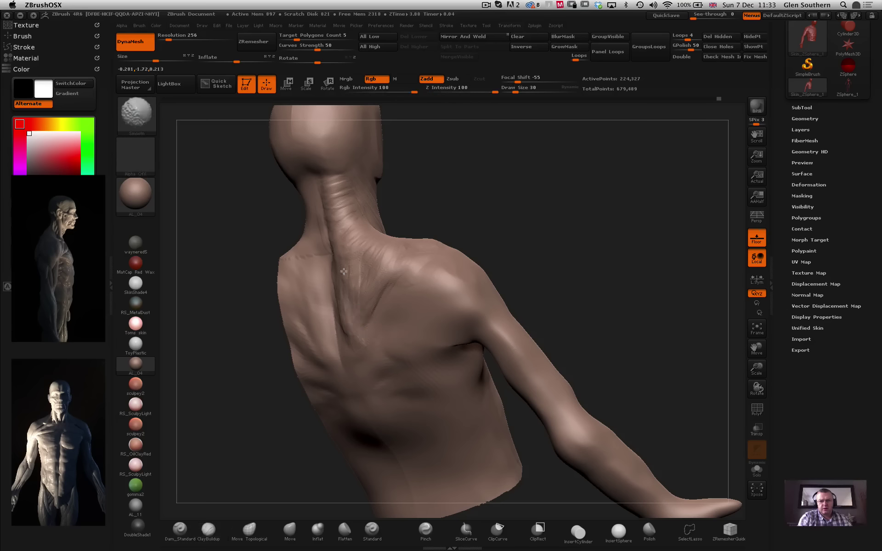
Add fibre strokes where the trapezius curves from the neck to the shoulder, and soften them with Smooth.
{"action": "mouse_move", "coordinate": [412, 193]}
{"action": "left_mouse_down"}
{"action": "mouse_move", "coordinate": [367, 189]}
{"action": "mouse_move", "coordinate": [364, 233]}
{"action": "mouse_move", "coordinate": [352, 208]}
{"action": "left_mouse_up"}
{"action": "key", "text": "shift"}
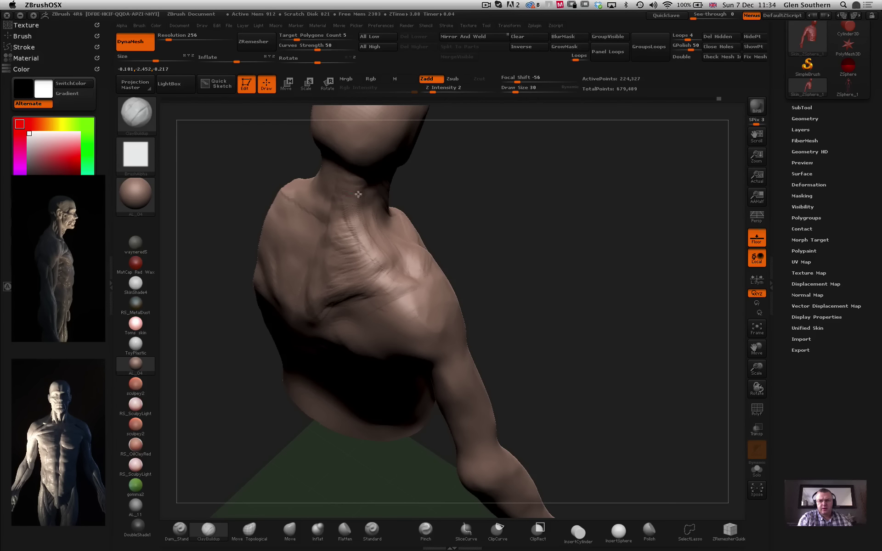
{"action": "key", "text": "shift"}
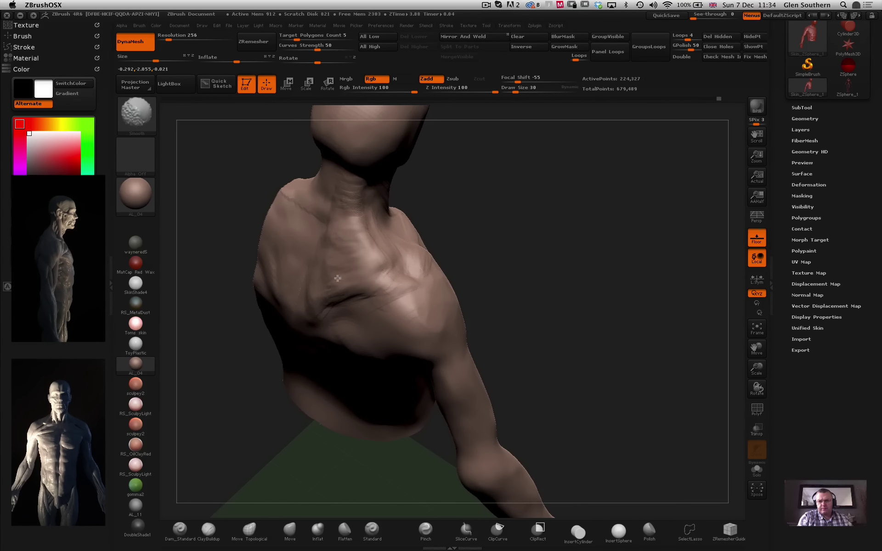
Sculpt strokes along the base of the skull and down the side of the neck, and smooth them.
{"action": "left_click_drag", "start_coordinate": [366, 197], "coordinate": [353, 182]}
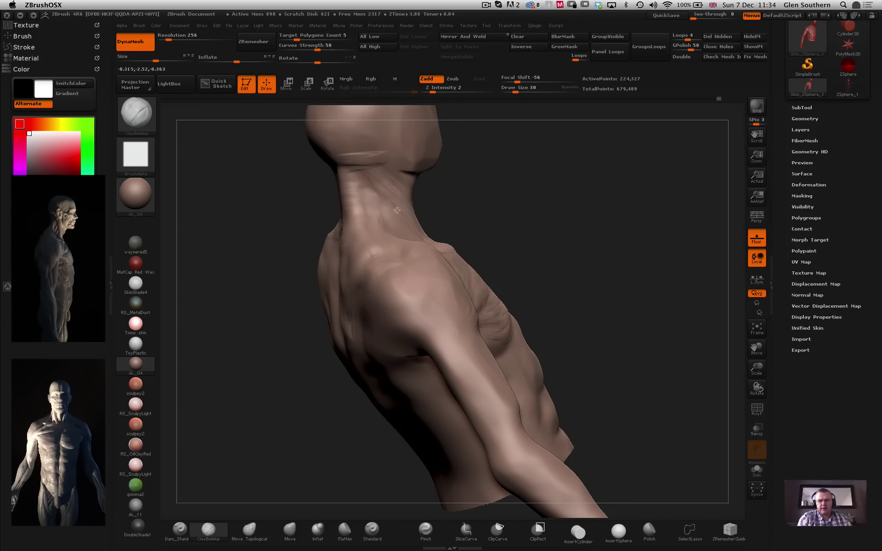
{"action": "left_click_drag", "start_coordinate": [394, 210], "coordinate": [402, 193]}
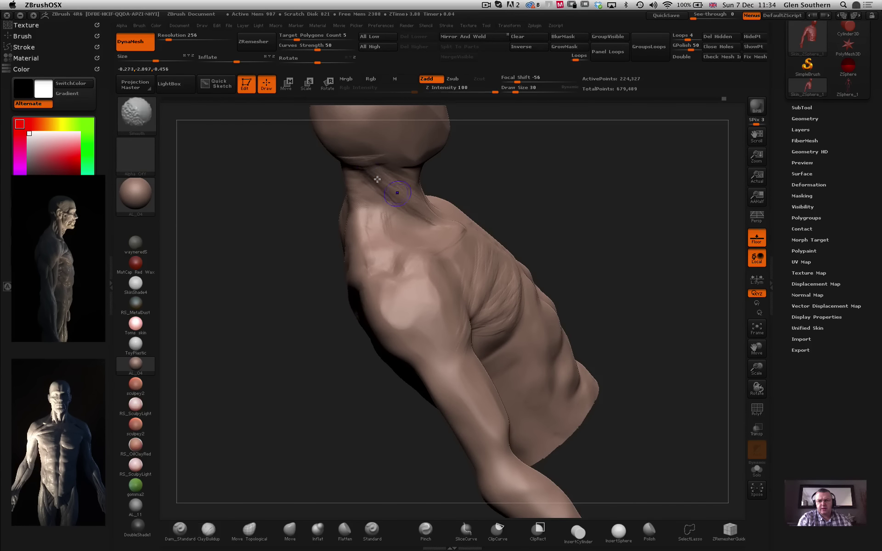
{"action": "left_click_drag", "start_coordinate": [478, 184], "coordinate": [427, 161]}
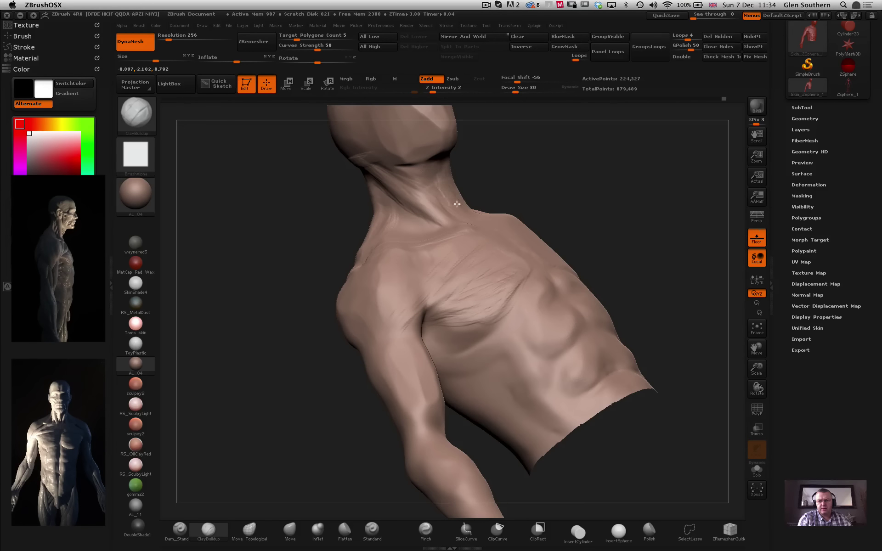
Add fine ClayBuildup strokes to the front and side of the neck, and smooth them.
{"action": "left_click_drag", "start_coordinate": [490, 180], "coordinate": [450, 172]}
{"action": "mouse_move", "coordinate": [445, 178]}
{"action": "left_mouse_down"}
{"action": "mouse_move", "coordinate": [461, 205]}
{"action": "mouse_move", "coordinate": [446, 168]}
{"action": "left_mouse_up"}
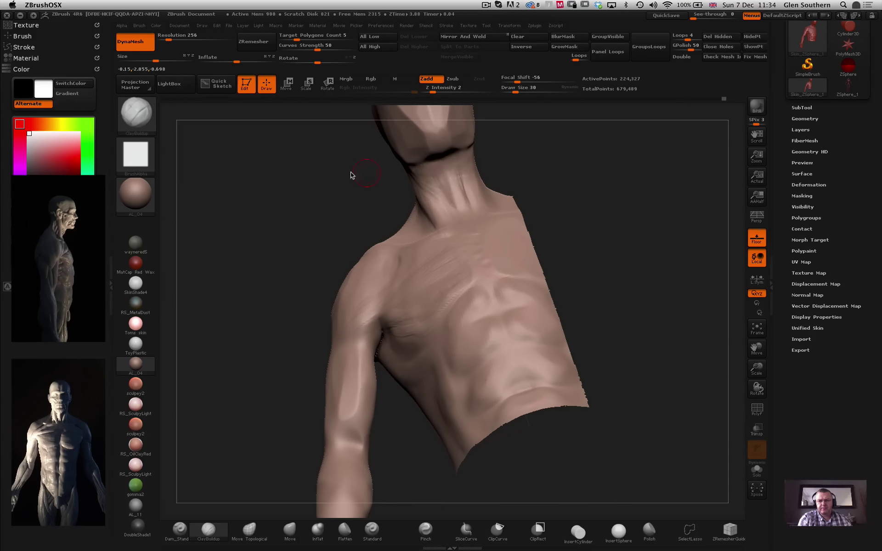
{"action": "left_click_drag", "start_coordinate": [351, 175], "coordinate": [428, 190]}
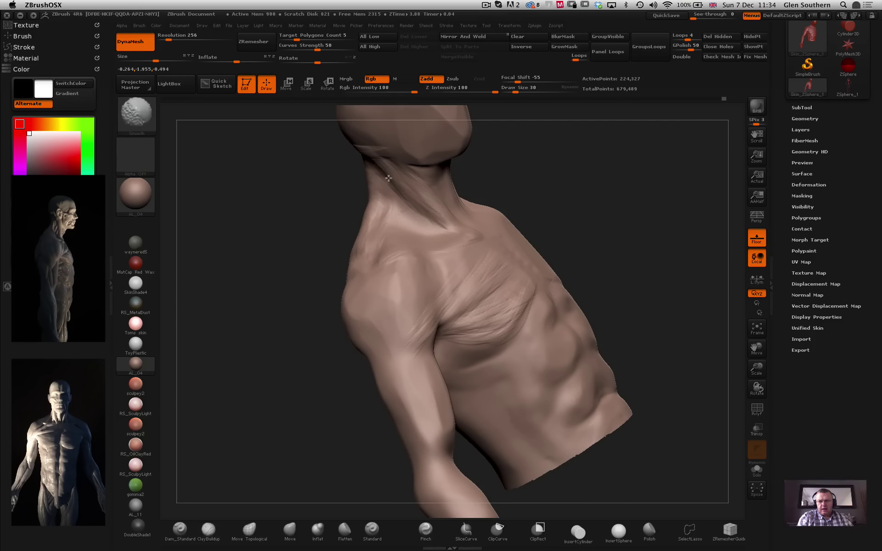
{"action": "mouse_move", "coordinate": [354, 184]}
{"action": "left_mouse_down"}
{"action": "mouse_move", "coordinate": [321, 191]}
{"action": "mouse_move", "coordinate": [310, 176]}
{"action": "mouse_move", "coordinate": [335, 188]}
{"action": "left_mouse_up"}
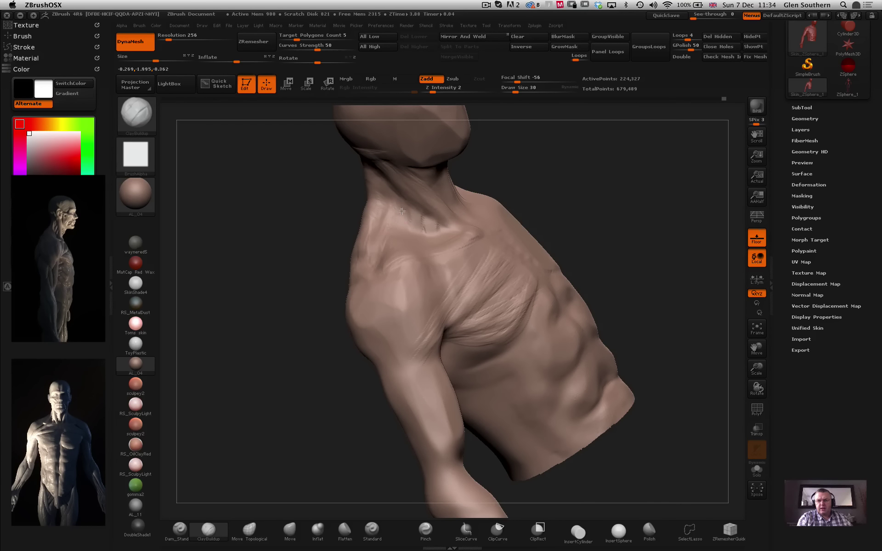
Sculpt short fibre strokes in the hollow between the side of the neck and the collarbone, and smooth them.
{"action": "left_click_drag", "start_coordinate": [404, 206], "coordinate": [409, 222]}
{"action": "left_click_drag", "start_coordinate": [391, 201], "coordinate": [395, 216]}
{"action": "key", "text": "shift"}
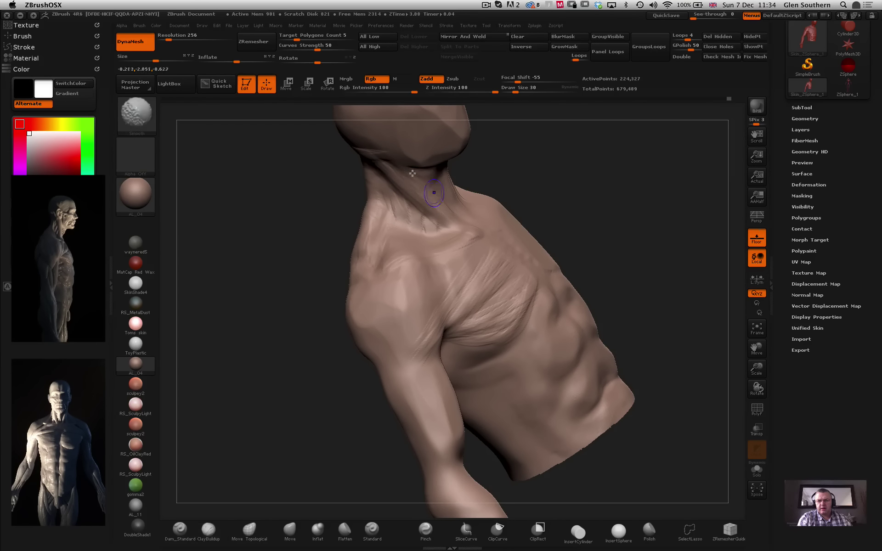
{"action": "mouse_move", "coordinate": [321, 178]}
{"action": "left_mouse_down"}
{"action": "mouse_move", "coordinate": [365, 208]}
{"action": "mouse_move", "coordinate": [366, 220]}
{"action": "mouse_move", "coordinate": [362, 175]}
{"action": "mouse_move", "coordinate": [357, 206]}
{"action": "mouse_move", "coordinate": [435, 201]}
{"action": "left_mouse_up"}
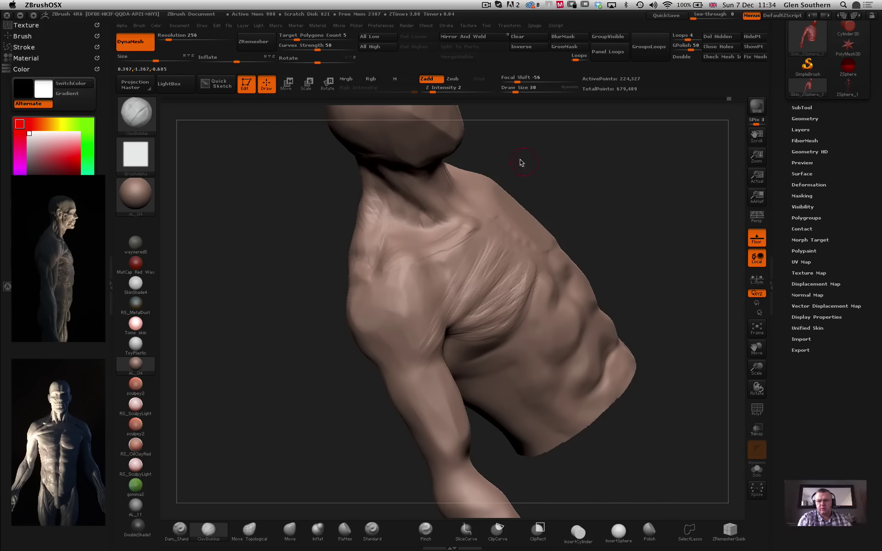
Set the brush's Draw Size to 15, build up the inner end of the collarbone, and smooth it.
{"action": "left_click_drag", "start_coordinate": [522, 163], "coordinate": [464, 230]}
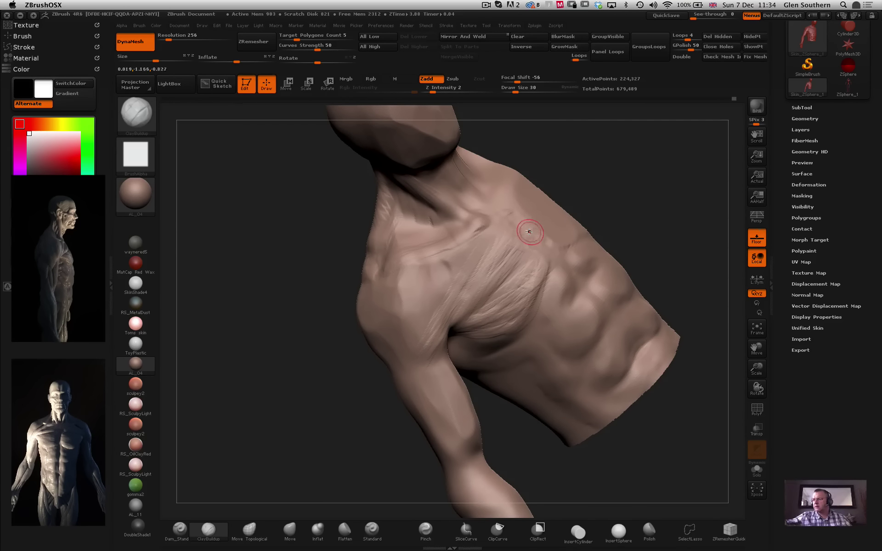
{"action": "mouse_move", "coordinate": [332, 229]}
{"action": "left_mouse_down"}
{"action": "mouse_move", "coordinate": [329, 222]}
{"action": "mouse_move", "coordinate": [398, 171]}
{"action": "left_mouse_up"}
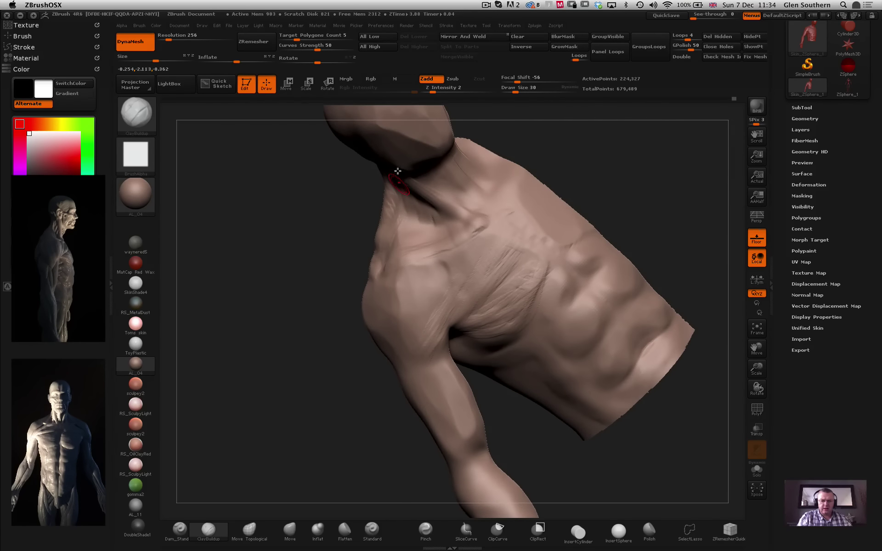
{"action": "left_click", "coordinate": [519, 88]}
{"action": "type", "text": "15"}
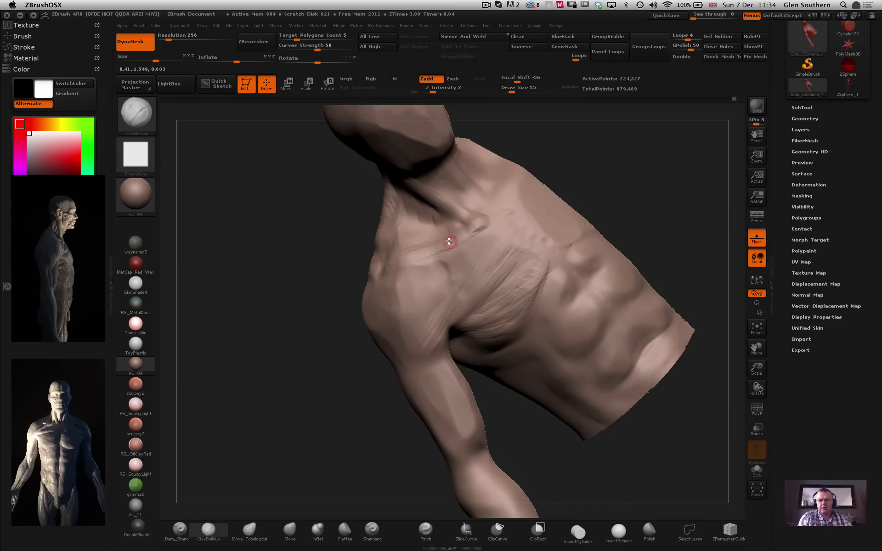
{"action": "mouse_move", "coordinate": [329, 183]}
{"action": "left_mouse_down"}
{"action": "mouse_move", "coordinate": [399, 178]}
{"action": "mouse_move", "coordinate": [441, 214]}
{"action": "left_mouse_up"}
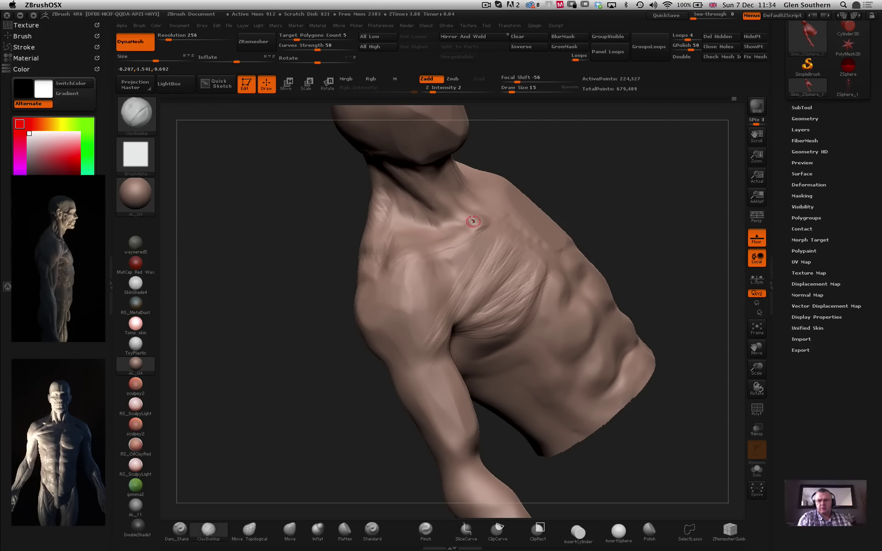
{"action": "left_click_drag", "start_coordinate": [521, 179], "coordinate": [489, 217]}
{"action": "key", "text": "shift"}
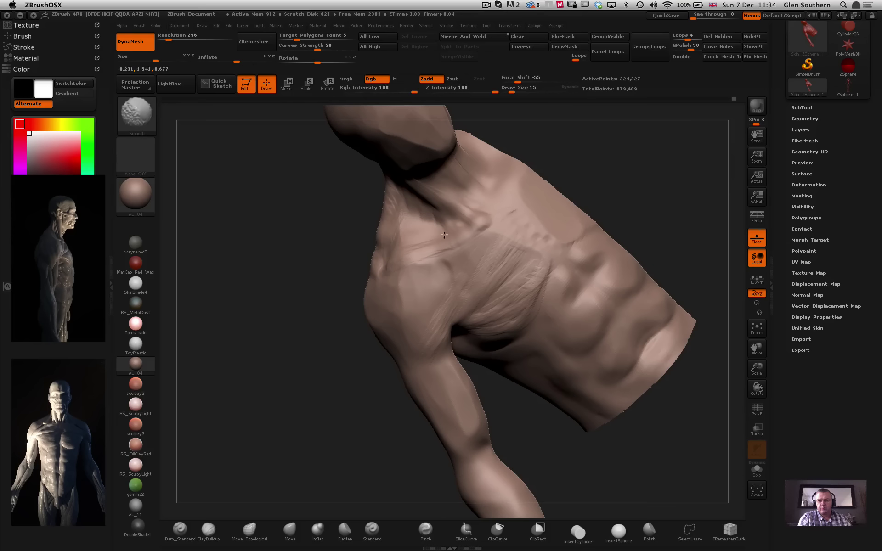
{"action": "key", "text": "shift"}
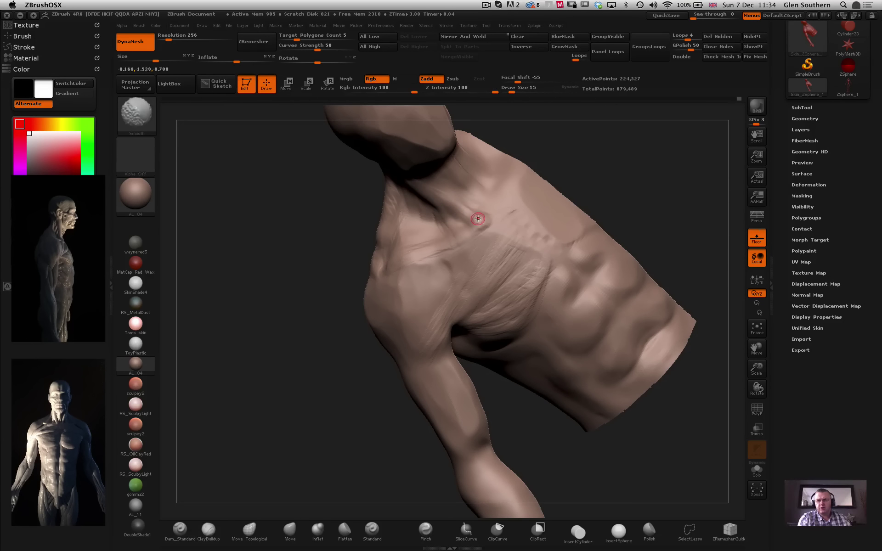
{"action": "mouse_move", "coordinate": [405, 204]}
{"action": "right_mouse_down", "text": "ctrl"}
{"action": "mouse_move", "coordinate": [437, 228]}
{"action": "mouse_move", "coordinate": [536, 167]}
{"action": "mouse_move", "coordinate": [549, 202]}
{"action": "mouse_move", "coordinate": [488, 248]}
{"action": "mouse_move", "coordinate": [438, 335]}
{"action": "mouse_move", "coordinate": [442, 318]}
{"action": "right_mouse_up", "text": "ctrl"}
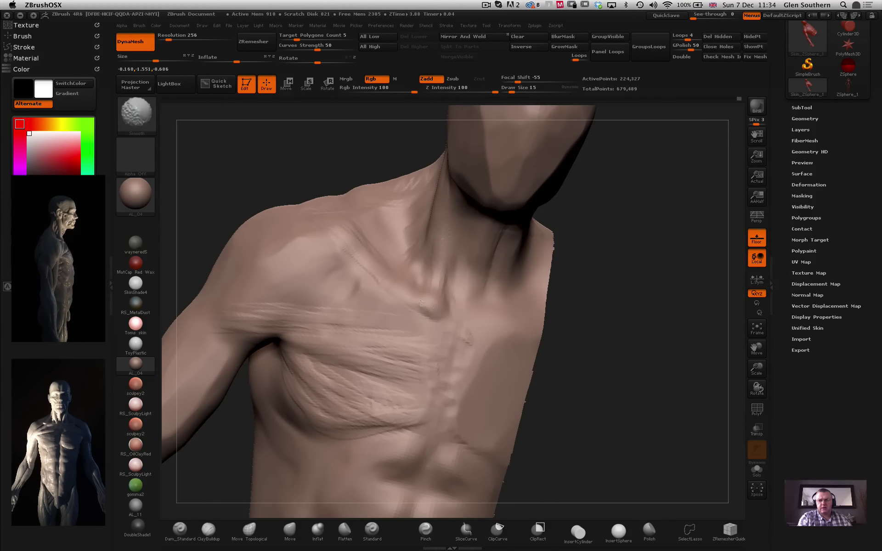
{"action": "mouse_move", "coordinate": [430, 307]}
{"action": "left_mouse_down", "text": "shift"}
{"action": "mouse_move", "coordinate": [433, 297]}
{"action": "mouse_move", "coordinate": [406, 310]}
{"action": "mouse_move", "coordinate": [439, 318]}
{"action": "left_mouse_up", "text": "shift"}
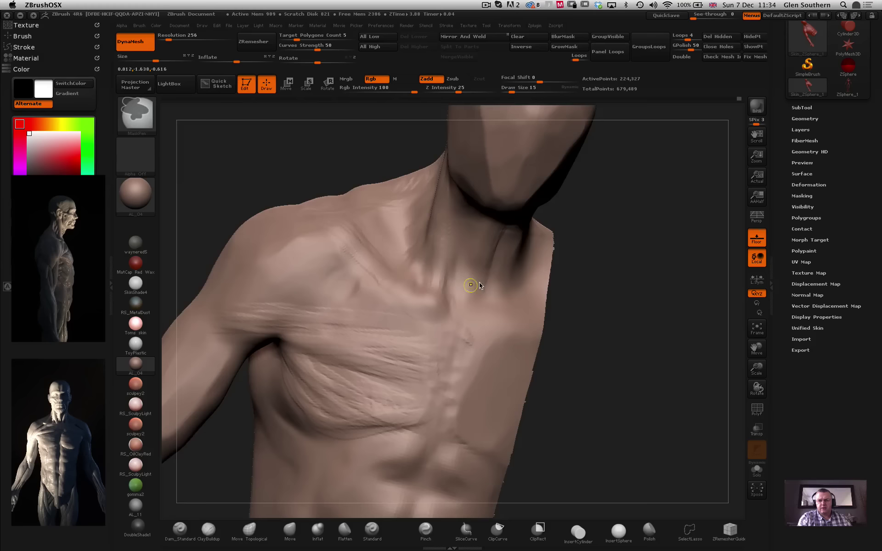
Enlarge the brush to Draw Size 28 and work over the hollow above the collarbone beside the neck.
{"action": "right_click_drag", "start_coordinate": [473, 285], "coordinate": [455, 193], "text": "ctrl"}
{"action": "key", "text": "shift"}
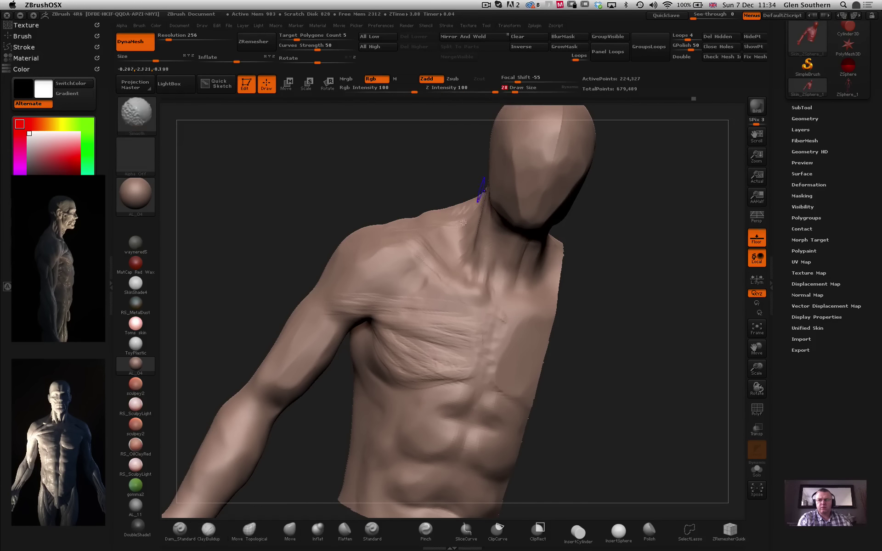
{"action": "mouse_move", "coordinate": [428, 180]}
{"action": "left_mouse_down"}
{"action": "mouse_move", "coordinate": [418, 180]}
{"action": "mouse_move", "coordinate": [445, 205]}
{"action": "mouse_move", "coordinate": [454, 247]}
{"action": "left_mouse_up"}
{"action": "left_click_drag", "start_coordinate": [421, 191], "coordinate": [460, 221]}
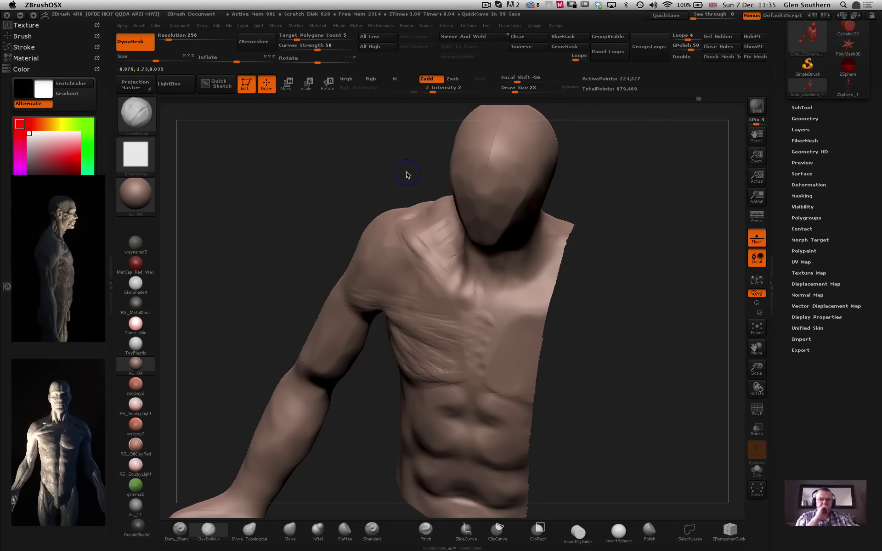
{"action": "mouse_move", "coordinate": [338, 202]}
{"action": "left_mouse_down"}
{"action": "mouse_move", "coordinate": [285, 212]}
{"action": "mouse_move", "coordinate": [289, 200]}
{"action": "mouse_move", "coordinate": [286, 209]}
{"action": "mouse_move", "coordinate": [356, 201]}
{"action": "mouse_move", "coordinate": [311, 201]}
{"action": "mouse_move", "coordinate": [427, 169]}
{"action": "left_mouse_up"}
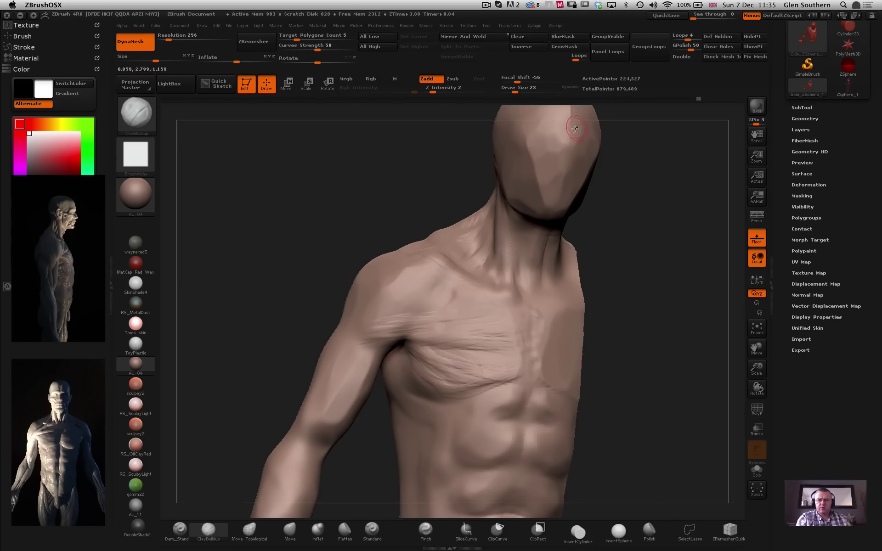
{"action": "key", "text": "shift"}
{"action": "mouse_move", "coordinate": [371, 140]}
{"action": "left_mouse_down", "text": "alt"}
{"action": "mouse_move", "coordinate": [349, 201]}
{"action": "mouse_move", "coordinate": [354, 220]}
{"action": "mouse_move", "coordinate": [358, 202]}
{"action": "left_mouse_up", "text": "alt"}
{"action": "key", "text": "ctrl"}
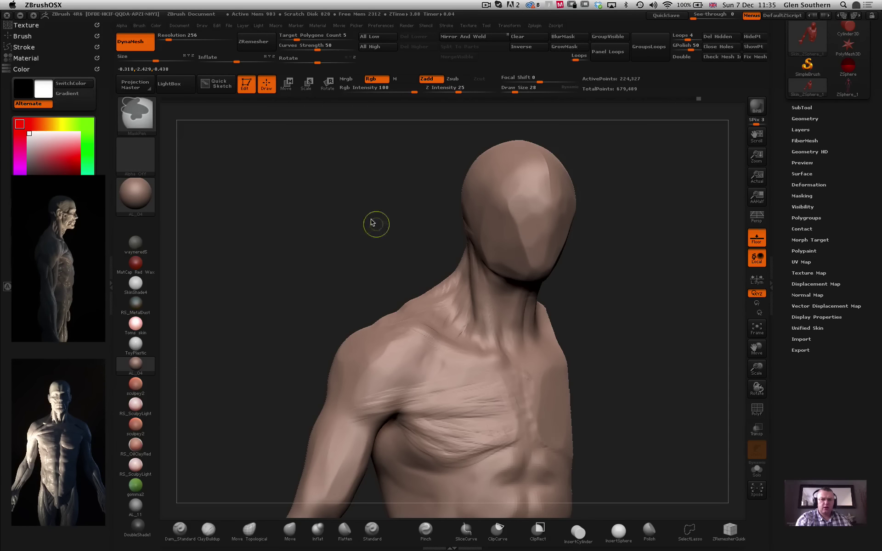
{"action": "mouse_move", "coordinate": [397, 215]}
{"action": "left_mouse_down"}
{"action": "mouse_move", "coordinate": [378, 213]}
{"action": "mouse_move", "coordinate": [397, 183]}
{"action": "left_mouse_up"}
{"action": "key", "text": "shift"}
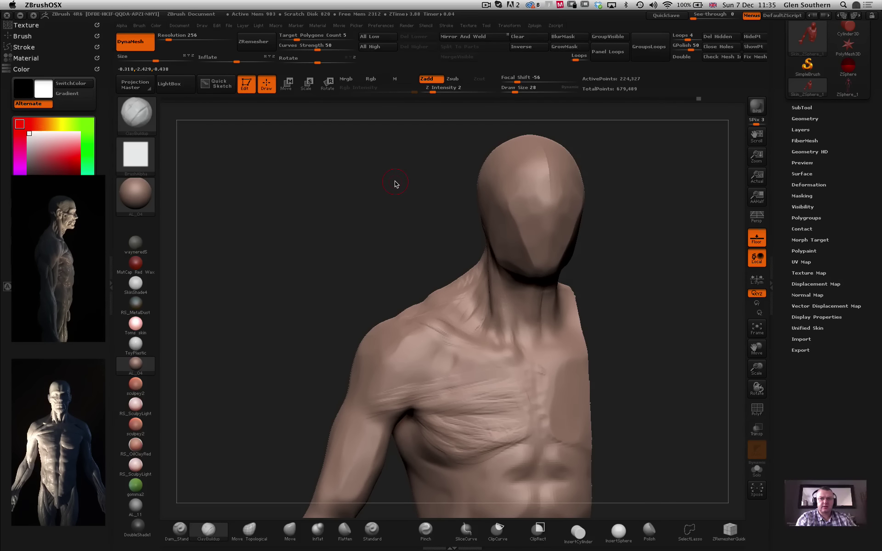
{"action": "key", "text": "shift"}
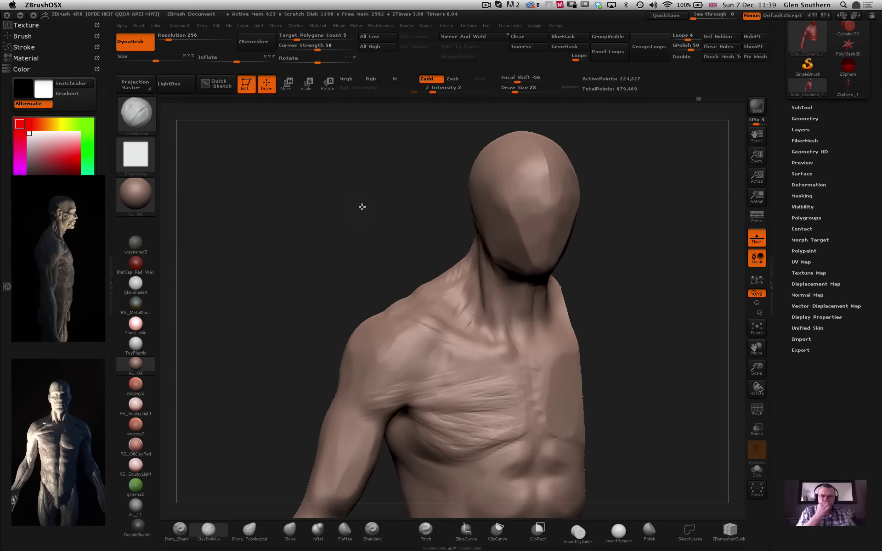
Build up more ClayBuildup strokes along the collarbone and in the hollow between it and the trapezius.
{"action": "mouse_move", "coordinate": [362, 207]}
{"action": "left_mouse_down"}
{"action": "mouse_move", "coordinate": [368, 223]}
{"action": "mouse_move", "coordinate": [418, 258]}
{"action": "mouse_move", "coordinate": [368, 252]}
{"action": "mouse_move", "coordinate": [374, 274]}
{"action": "mouse_move", "coordinate": [423, 305]}
{"action": "left_mouse_up"}
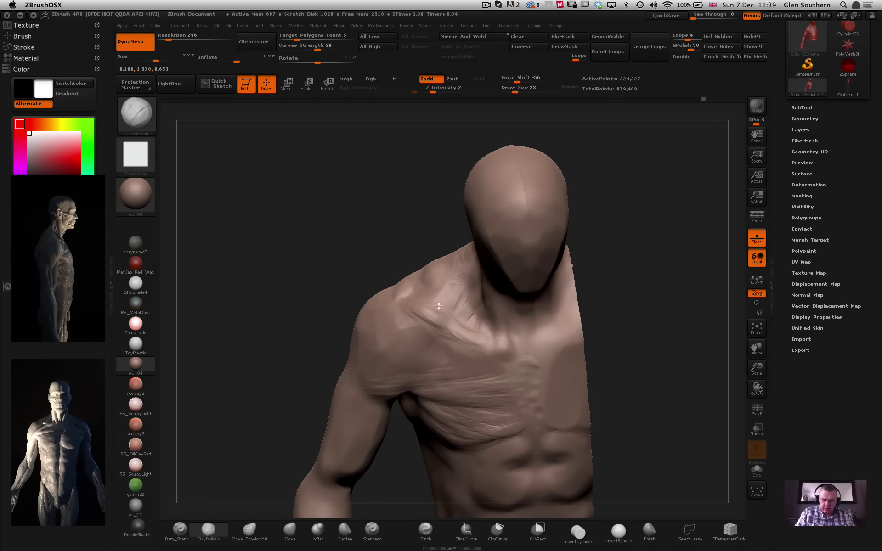
{"action": "left_click_drag", "start_coordinate": [370, 288], "coordinate": [421, 318]}
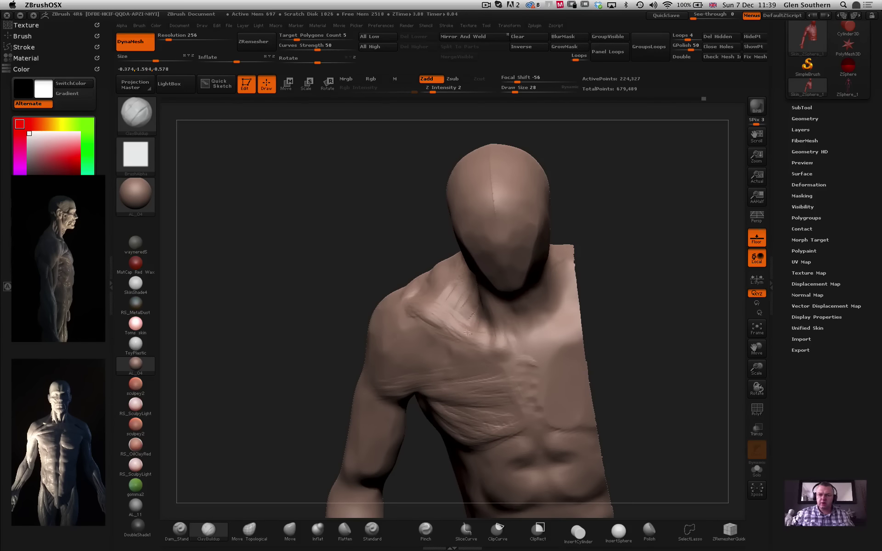
{"action": "left_click_drag", "start_coordinate": [370, 260], "coordinate": [379, 293]}
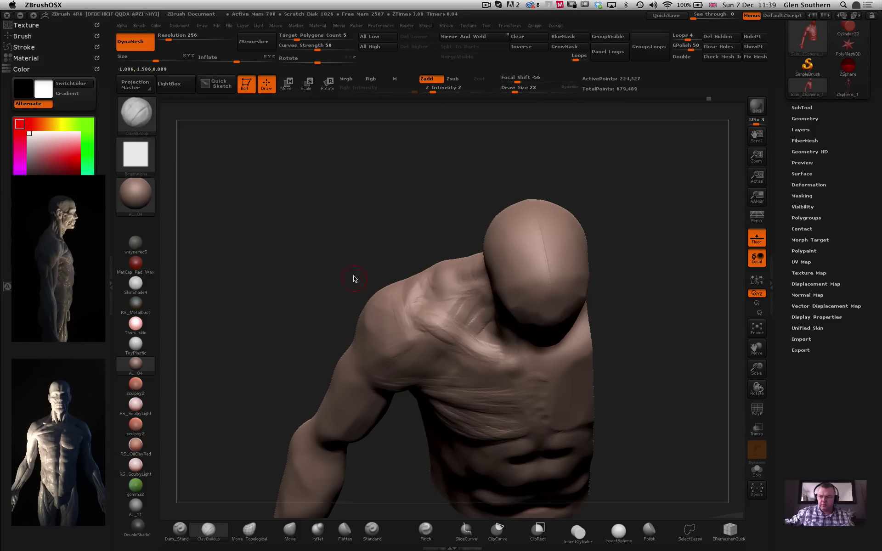
{"action": "mouse_move", "coordinate": [354, 278]}
{"action": "left_mouse_down"}
{"action": "mouse_move", "coordinate": [394, 309]}
{"action": "mouse_move", "coordinate": [384, 277]}
{"action": "left_mouse_up"}
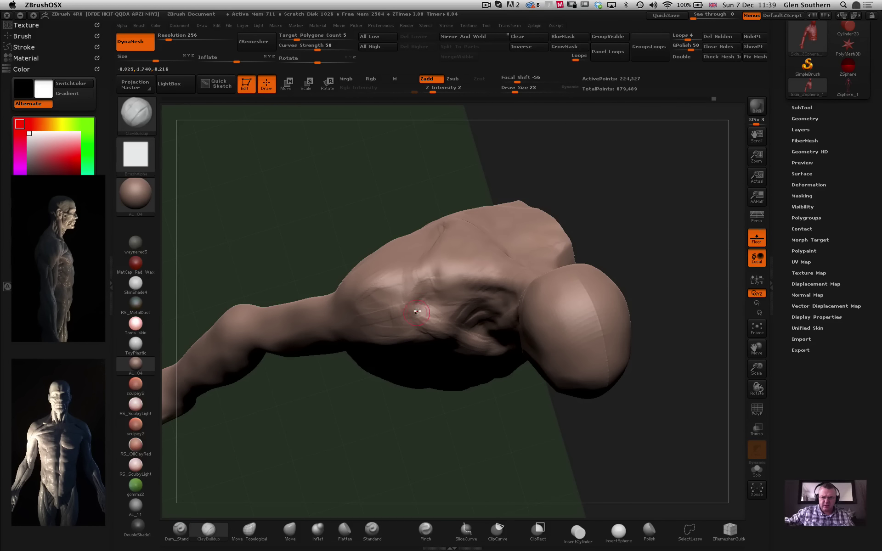
Sculpt short fibre strokes over the top of the shoulder, running from the collarbone's outer end onto the deltoid.
{"action": "mouse_move", "coordinate": [400, 235]}
{"action": "left_mouse_down"}
{"action": "mouse_move", "coordinate": [335, 148]}
{"action": "mouse_move", "coordinate": [315, 199]}
{"action": "left_mouse_up"}
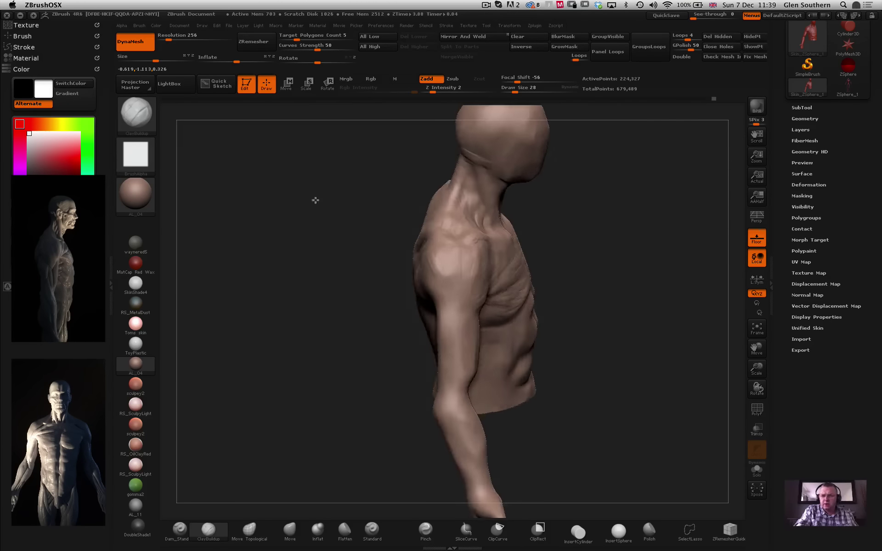
{"action": "mouse_move", "coordinate": [367, 179]}
{"action": "right_mouse_down", "text": "ctrl"}
{"action": "mouse_move", "coordinate": [395, 202]}
{"action": "mouse_move", "coordinate": [427, 155]}
{"action": "mouse_move", "coordinate": [429, 213]}
{"action": "right_mouse_up", "text": "ctrl"}
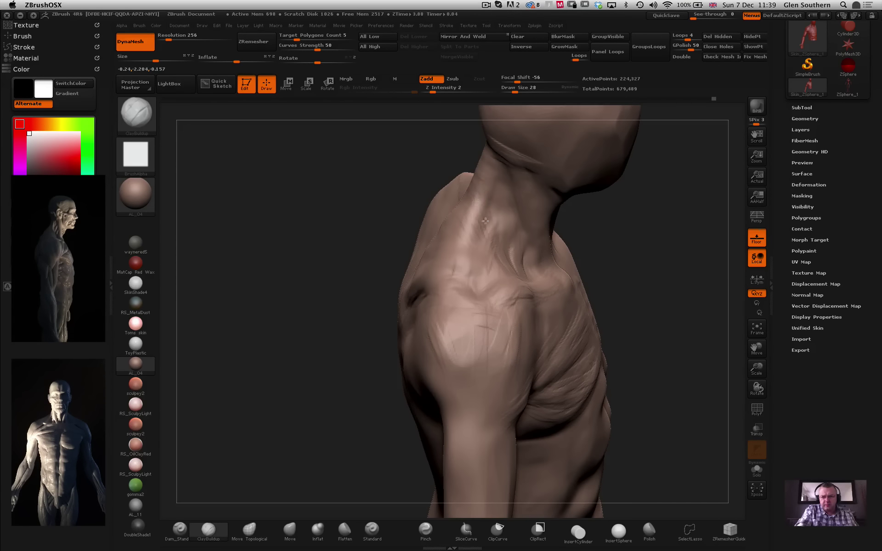
{"action": "mouse_move", "coordinate": [476, 271]}
{"action": "left_mouse_down"}
{"action": "mouse_move", "coordinate": [398, 232]}
{"action": "mouse_move", "coordinate": [376, 201]}
{"action": "mouse_move", "coordinate": [281, 240]}
{"action": "mouse_move", "coordinate": [418, 319]}
{"action": "left_mouse_up"}
{"action": "left_click_drag", "start_coordinate": [339, 298], "coordinate": [383, 319]}
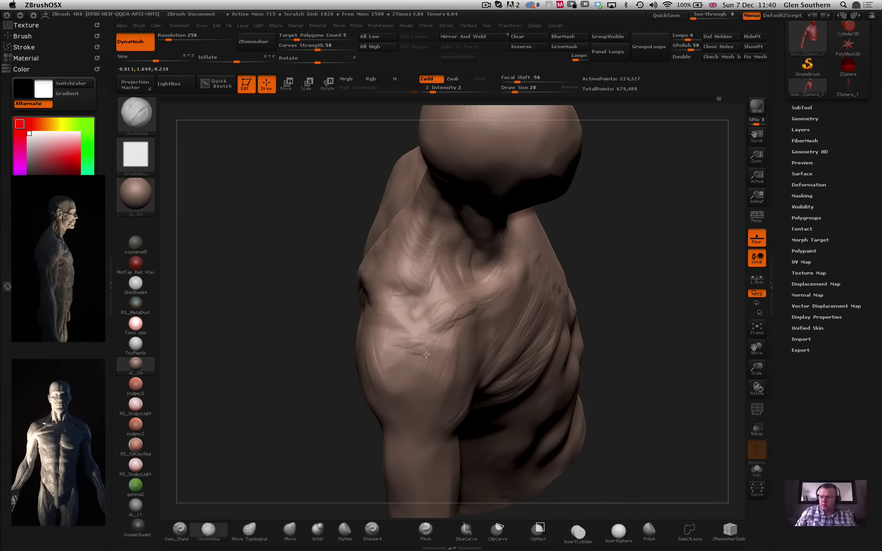
{"action": "left_click_drag", "start_coordinate": [354, 315], "coordinate": [248, 410]}
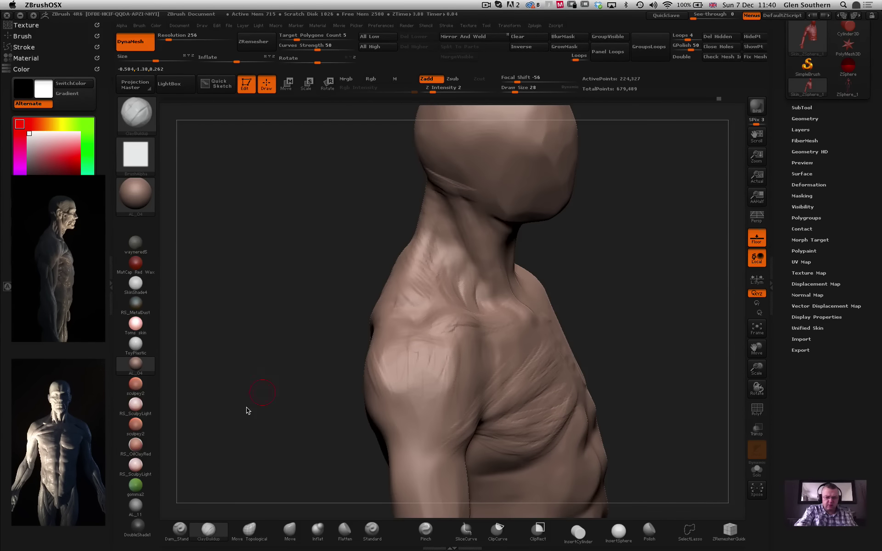
Switch to the Dam_Standard brush at Draw Size 20 and carve the groove separating the deltoid from the chest.
{"action": "left_click", "coordinate": [180, 528]}
{"action": "left_click_drag", "start_coordinate": [516, 90], "coordinate": [512, 91]}
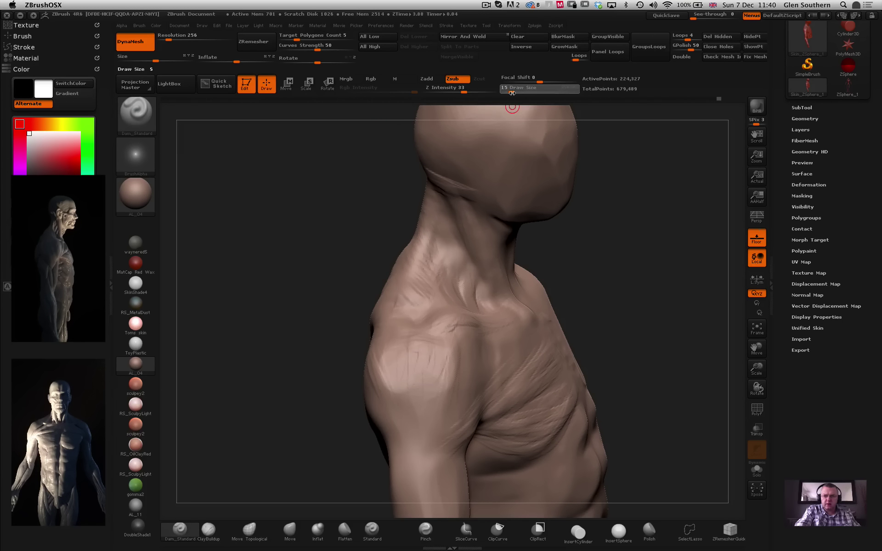
{"action": "mouse_move", "coordinate": [580, 178]}
{"action": "left_mouse_down"}
{"action": "mouse_move", "coordinate": [622, 179]}
{"action": "mouse_move", "coordinate": [406, 206]}
{"action": "mouse_move", "coordinate": [380, 164]}
{"action": "mouse_move", "coordinate": [376, 248]}
{"action": "mouse_move", "coordinate": [342, 220]}
{"action": "mouse_move", "coordinate": [363, 229]}
{"action": "left_mouse_up"}
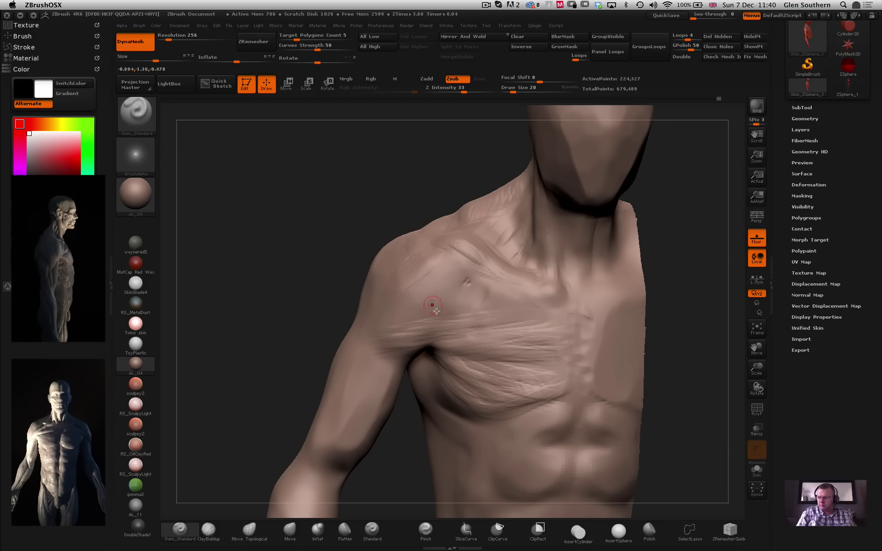
{"action": "left_click_drag", "start_coordinate": [476, 275], "coordinate": [448, 303]}
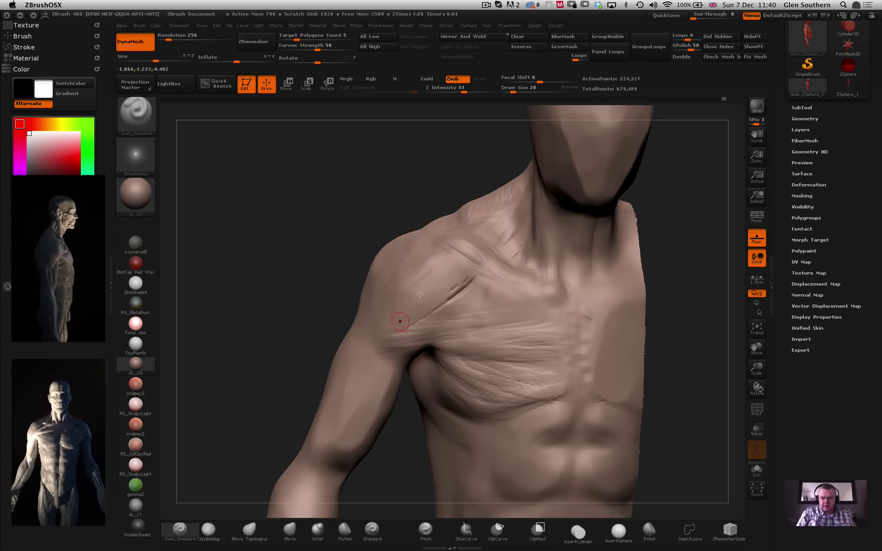
Lower the Dam_Standard brush's Z Intensity to 13 and carve finer creases along the outer collarbone and front deltoid.
{"action": "left_click", "coordinate": [447, 91]}
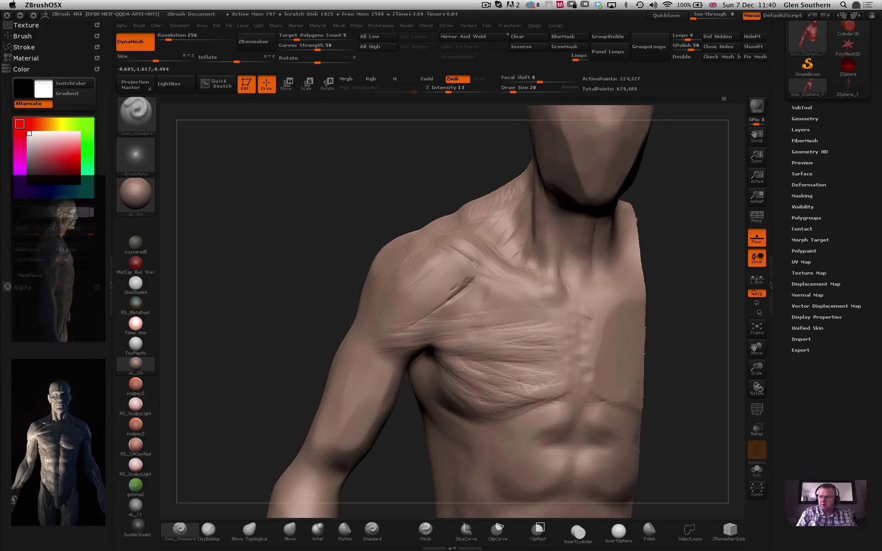
{"action": "left_click_drag", "start_coordinate": [443, 240], "coordinate": [457, 251]}
{"action": "left_click_drag", "start_coordinate": [395, 224], "coordinate": [437, 259]}
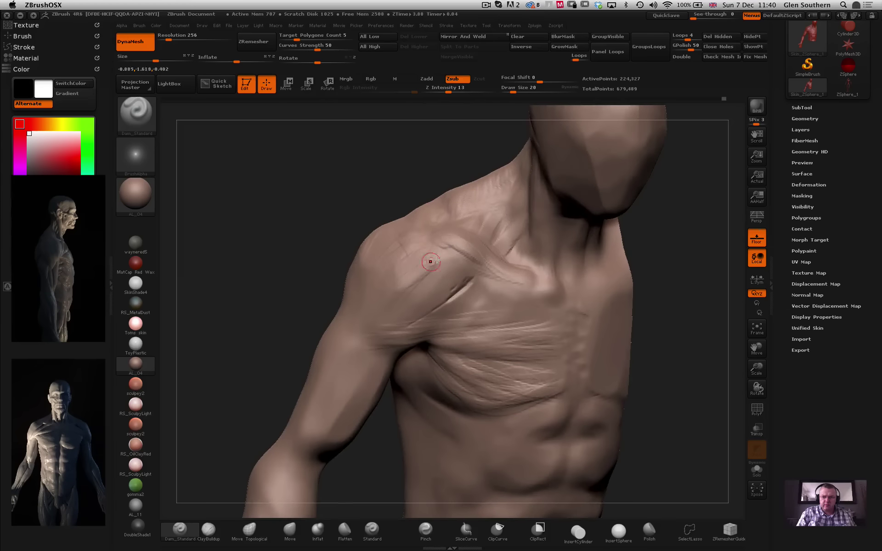
Extend the groove along the deltoid's lower front edge onto the upper arm.
{"action": "mouse_move", "coordinate": [286, 305]}
{"action": "left_mouse_down"}
{"action": "mouse_move", "coordinate": [322, 286]}
{"action": "mouse_move", "coordinate": [376, 330]}
{"action": "left_mouse_up"}
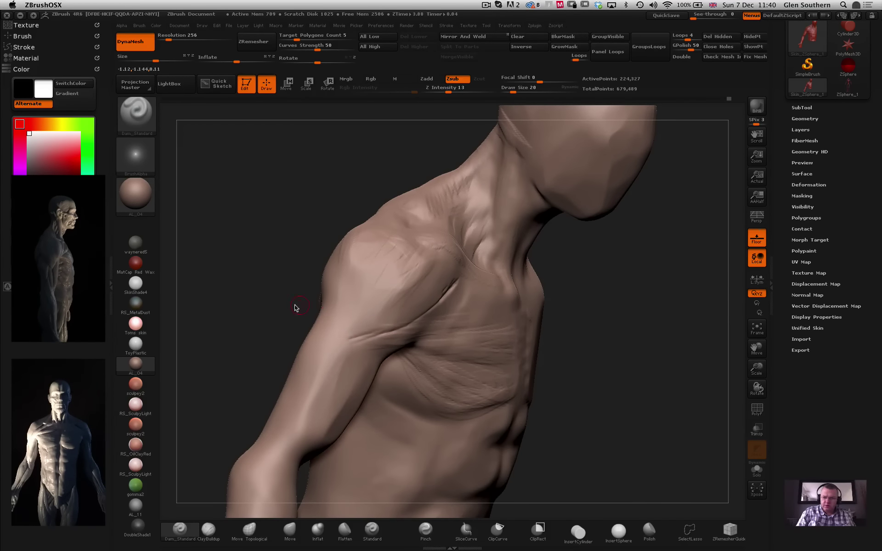
{"action": "mouse_move", "coordinate": [296, 307]}
{"action": "left_mouse_down"}
{"action": "mouse_move", "coordinate": [282, 285]}
{"action": "mouse_move", "coordinate": [358, 322]}
{"action": "left_mouse_up"}
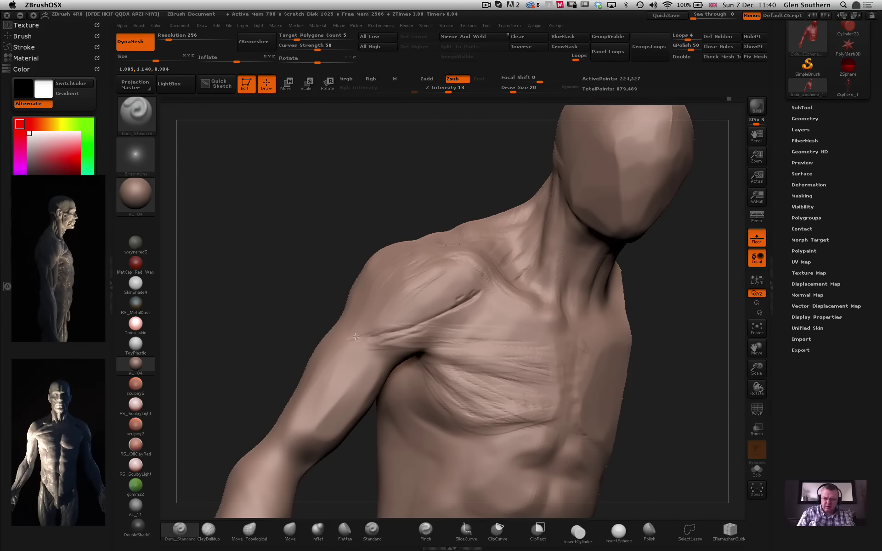
{"action": "left_click_drag", "start_coordinate": [305, 303], "coordinate": [339, 284]}
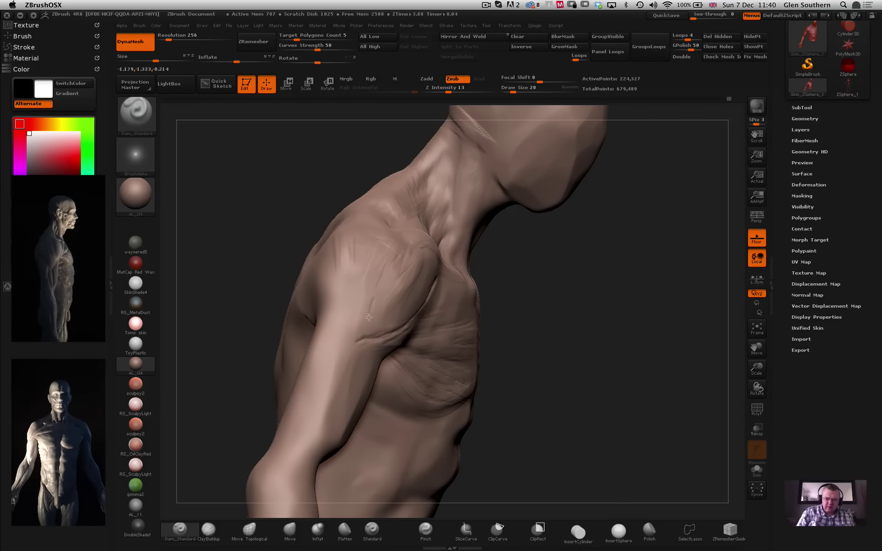
Carve Dam_Standard grooves across the rear deltoid, from the shoulder blade's outer edge down to the back of the upper arm.
{"action": "left_click_drag", "start_coordinate": [284, 275], "coordinate": [328, 328]}
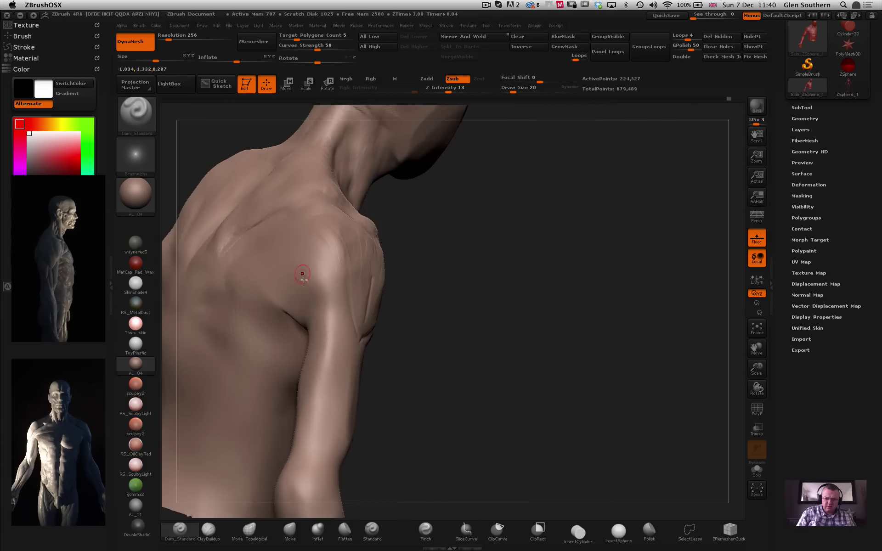
{"action": "mouse_move", "coordinate": [485, 272]}
{"action": "left_mouse_down"}
{"action": "mouse_move", "coordinate": [479, 262]}
{"action": "mouse_move", "coordinate": [450, 274]}
{"action": "left_mouse_up"}
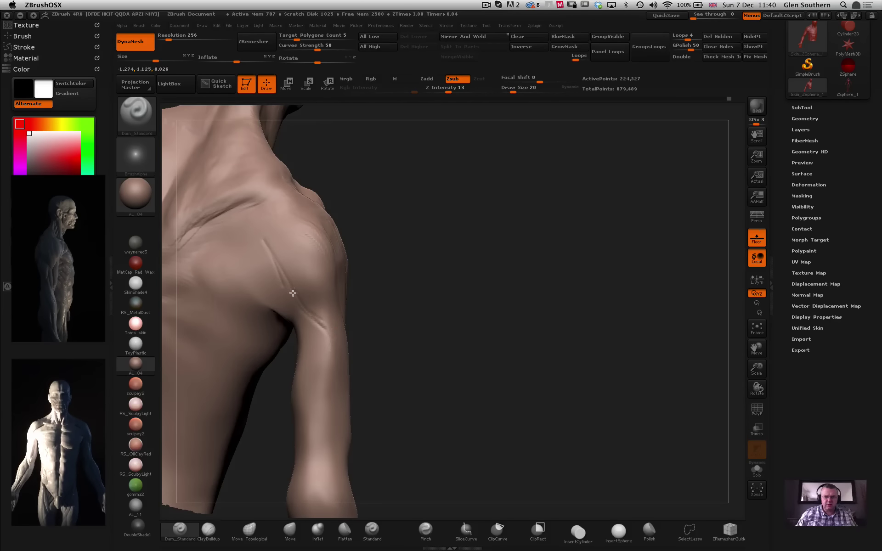
{"action": "mouse_move", "coordinate": [354, 346]}
{"action": "left_mouse_down"}
{"action": "mouse_move", "coordinate": [279, 326]}
{"action": "mouse_move", "coordinate": [374, 340]}
{"action": "mouse_move", "coordinate": [303, 308]}
{"action": "left_mouse_up"}
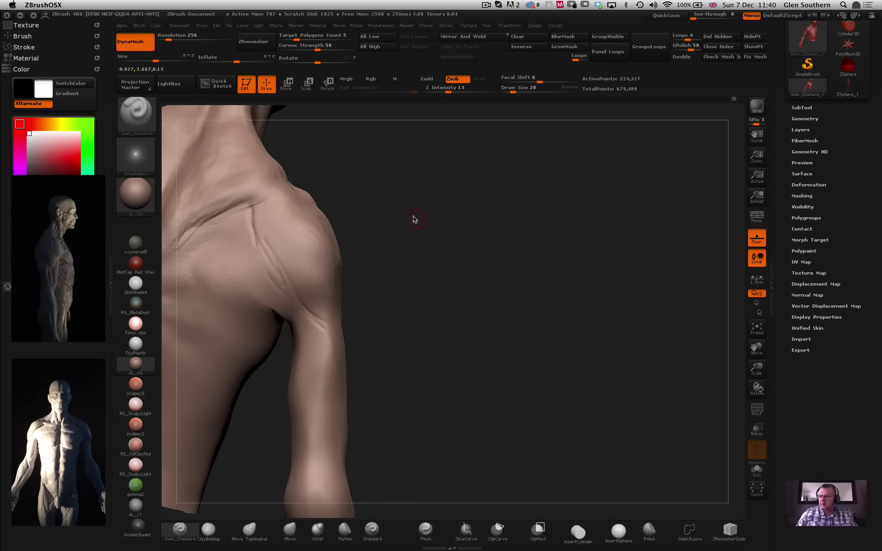
{"action": "left_click_drag", "start_coordinate": [413, 220], "coordinate": [263, 244]}
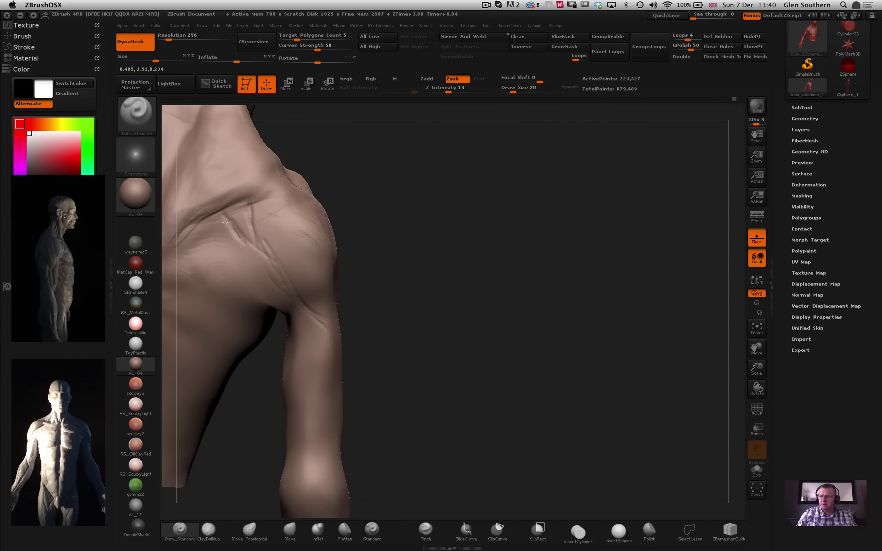
{"action": "left_click_drag", "start_coordinate": [380, 211], "coordinate": [281, 204]}
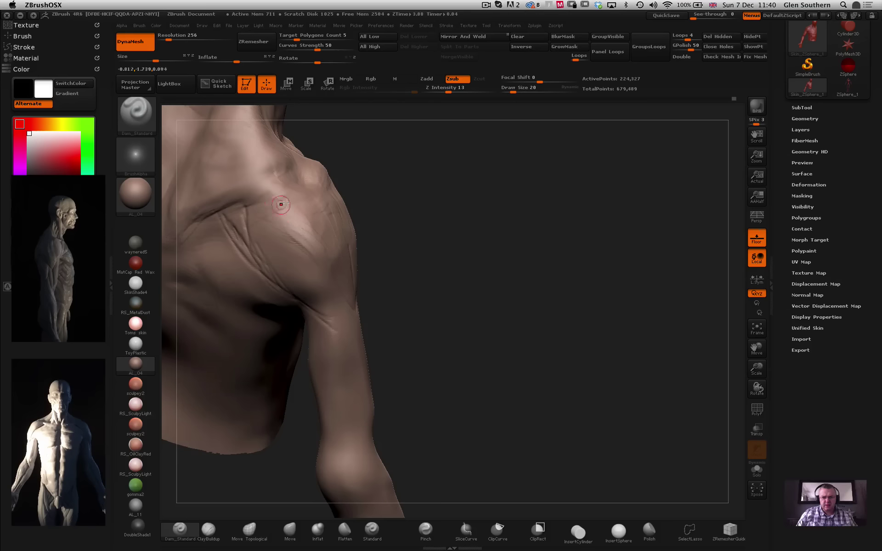
Carve fibre grooves down the outer and rear deltoid, converging at its insertion on the outer upper arm.
{"action": "left_click_drag", "start_coordinate": [359, 188], "coordinate": [305, 200]}
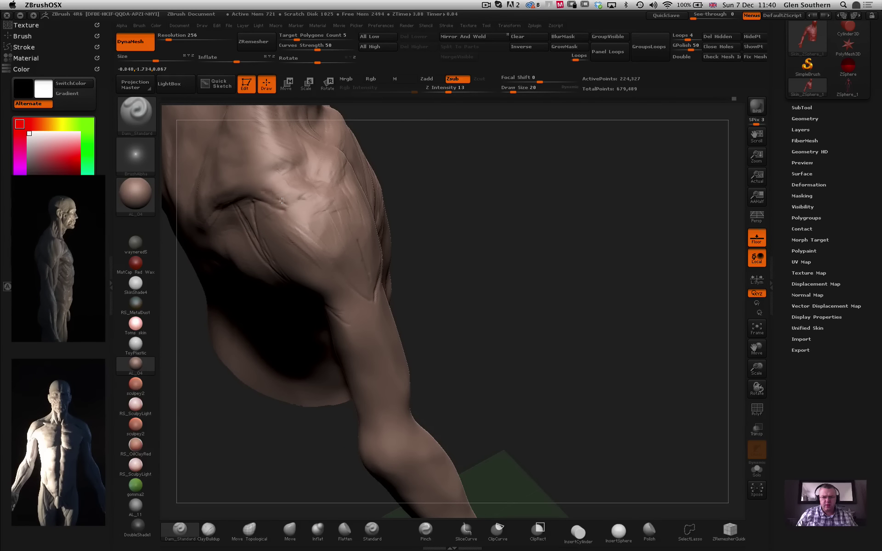
{"action": "mouse_move", "coordinate": [427, 291]}
{"action": "left_mouse_down"}
{"action": "mouse_move", "coordinate": [325, 274]}
{"action": "mouse_move", "coordinate": [266, 244]}
{"action": "mouse_move", "coordinate": [348, 294]}
{"action": "left_mouse_up"}
{"action": "mouse_move", "coordinate": [510, 241]}
{"action": "left_mouse_down"}
{"action": "mouse_move", "coordinate": [413, 254]}
{"action": "mouse_move", "coordinate": [392, 229]}
{"action": "left_mouse_up"}
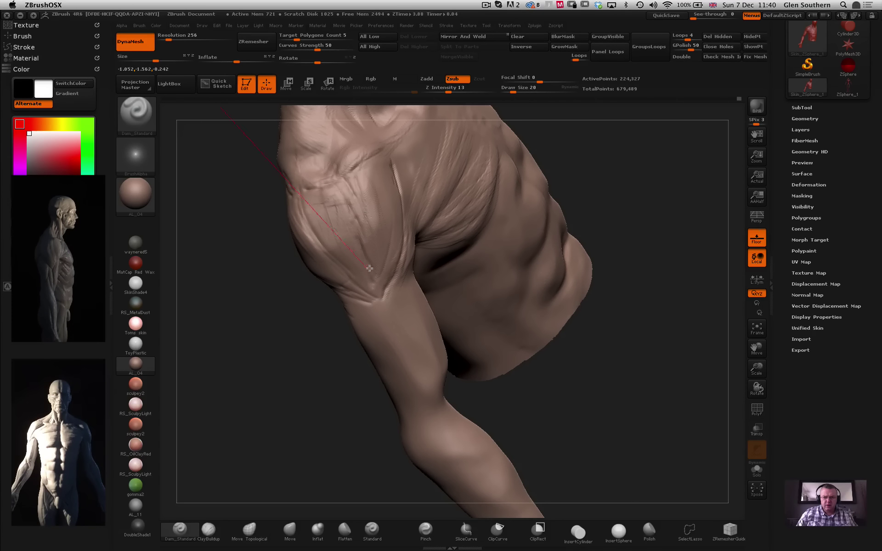
{"action": "left_click_drag", "start_coordinate": [369, 268], "coordinate": [294, 188]}
{"action": "mouse_move", "coordinate": [262, 294]}
{"action": "left_mouse_down"}
{"action": "mouse_move", "coordinate": [266, 266]}
{"action": "mouse_move", "coordinate": [415, 232]}
{"action": "mouse_move", "coordinate": [464, 245]}
{"action": "mouse_move", "coordinate": [435, 246]}
{"action": "mouse_move", "coordinate": [480, 242]}
{"action": "mouse_move", "coordinate": [449, 255]}
{"action": "mouse_move", "coordinate": [383, 218]}
{"action": "left_mouse_up"}
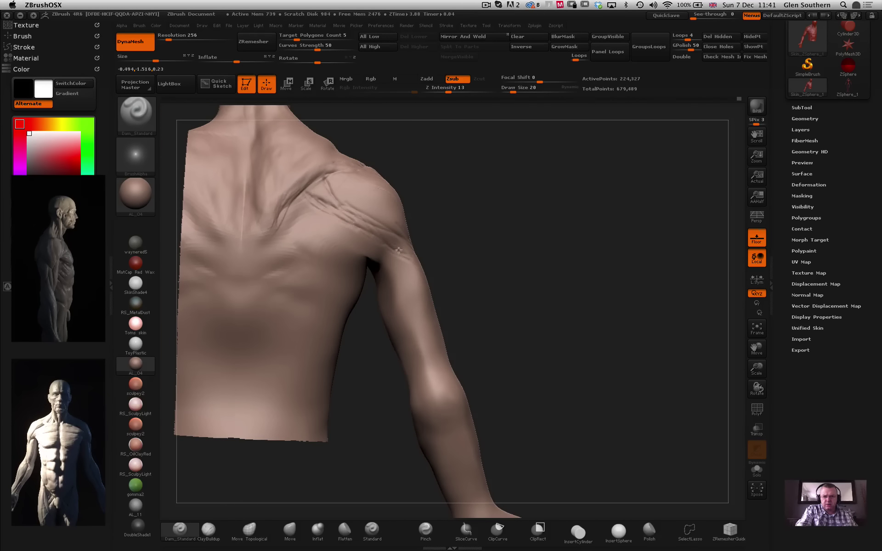
{"action": "left_click_drag", "start_coordinate": [478, 246], "coordinate": [384, 217]}
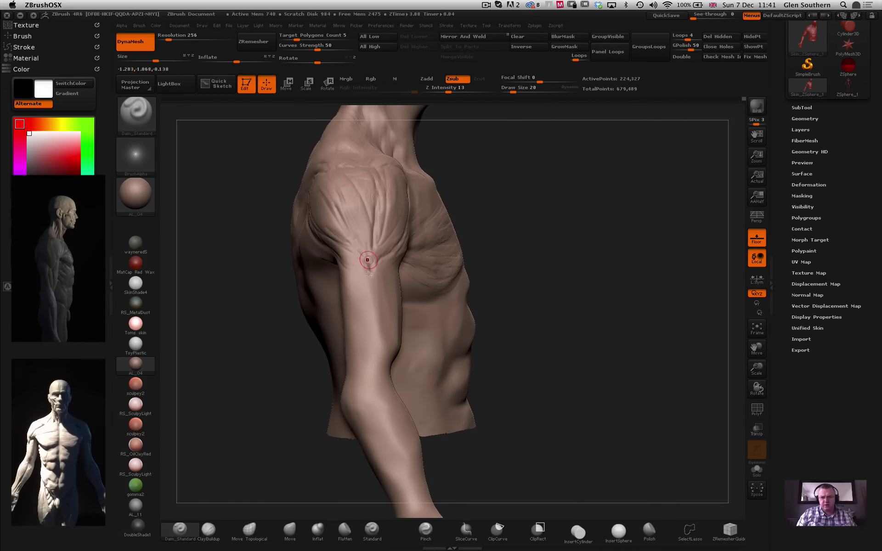
{"action": "left_click_drag", "start_coordinate": [510, 263], "coordinate": [374, 260]}
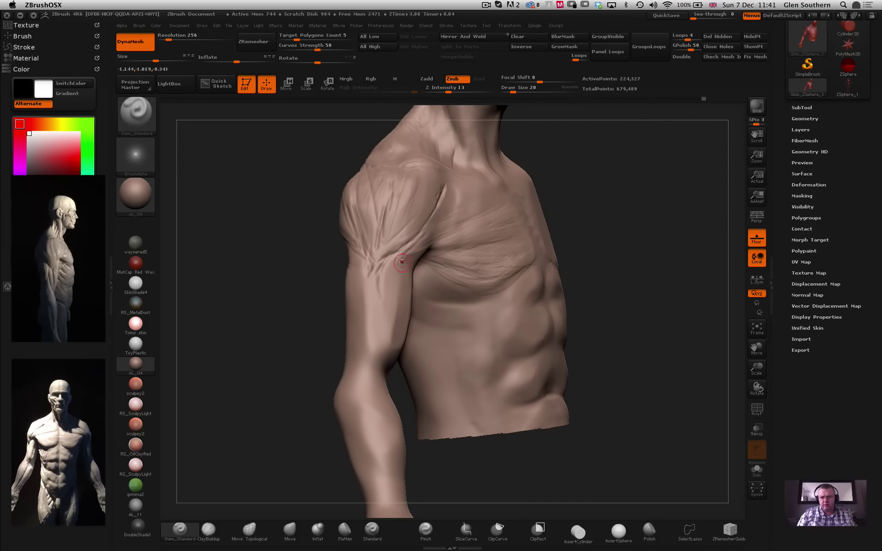
Carve long, fine muscle creases from the deltoid insertion down the outer upper arm toward the elbow.
{"action": "mouse_move", "coordinate": [317, 266]}
{"action": "left_mouse_down"}
{"action": "mouse_move", "coordinate": [364, 285]}
{"action": "mouse_move", "coordinate": [377, 344]}
{"action": "left_mouse_up"}
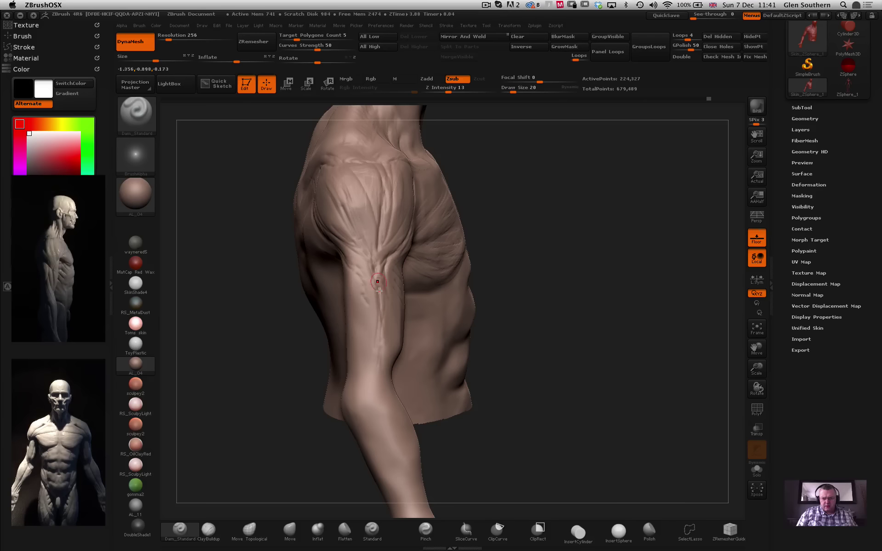
{"action": "left_click_drag", "start_coordinate": [502, 306], "coordinate": [303, 294]}
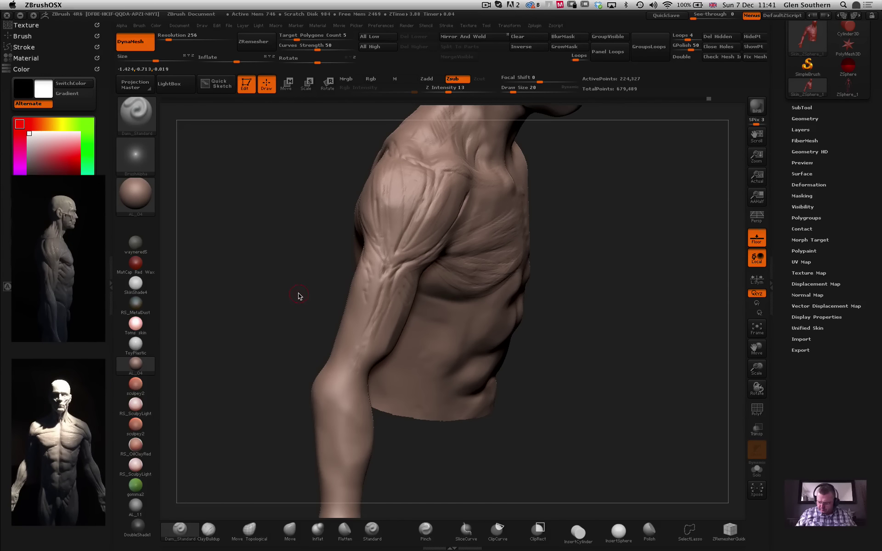
{"action": "left_click_drag", "start_coordinate": [258, 275], "coordinate": [277, 289]}
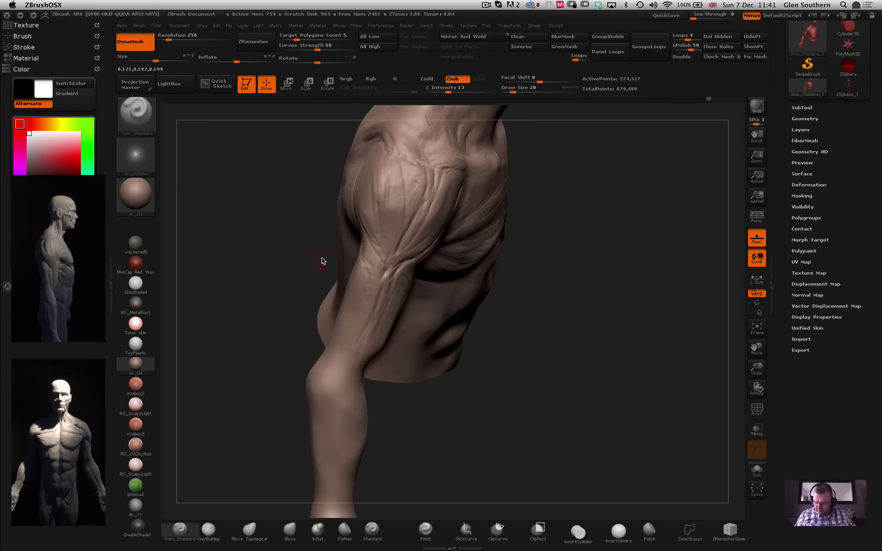
{"action": "left_click_drag", "start_coordinate": [570, 320], "coordinate": [375, 342]}
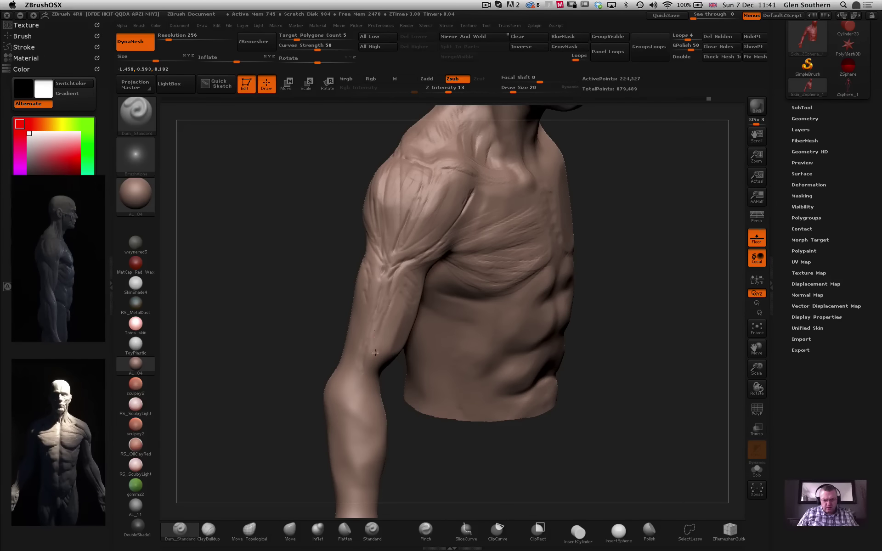
{"action": "right_click_drag", "start_coordinate": [321, 275], "coordinate": [312, 232], "text": "ctrl"}
{"action": "mouse_move", "coordinate": [301, 223]}
{"action": "left_mouse_down"}
{"action": "mouse_move", "coordinate": [350, 220]}
{"action": "mouse_move", "coordinate": [301, 271]}
{"action": "mouse_move", "coordinate": [299, 250]}
{"action": "mouse_move", "coordinate": [317, 243]}
{"action": "left_mouse_up"}
{"action": "right_click_drag", "start_coordinate": [415, 227], "coordinate": [357, 183], "text": "ctrl"}
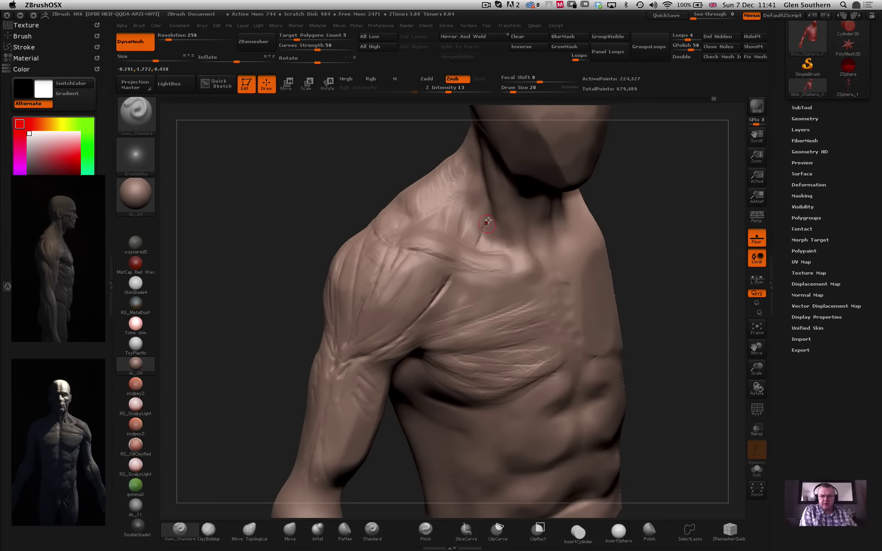
Switch to the Move brush, enlarge its Draw Size, and push the top of the deltoid upward to reshape the shoulder outline.
{"action": "left_click_drag", "start_coordinate": [399, 191], "coordinate": [457, 186]}
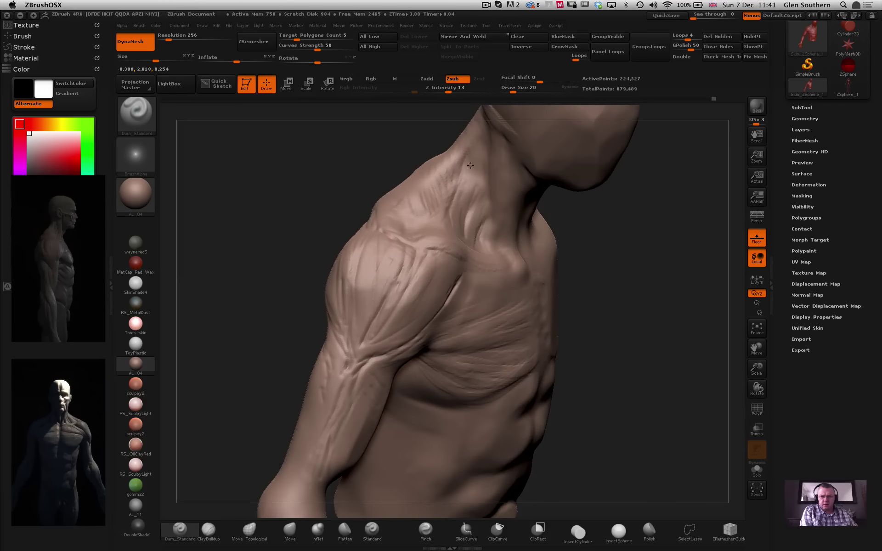
{"action": "left_click_drag", "start_coordinate": [557, 264], "coordinate": [597, 258]}
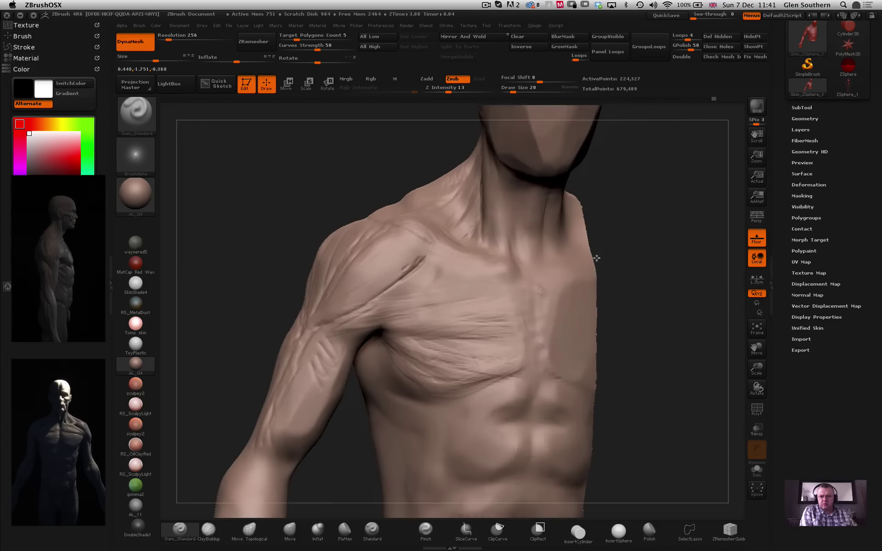
{"action": "left_click_drag", "start_coordinate": [345, 206], "coordinate": [369, 187], "text": "alt"}
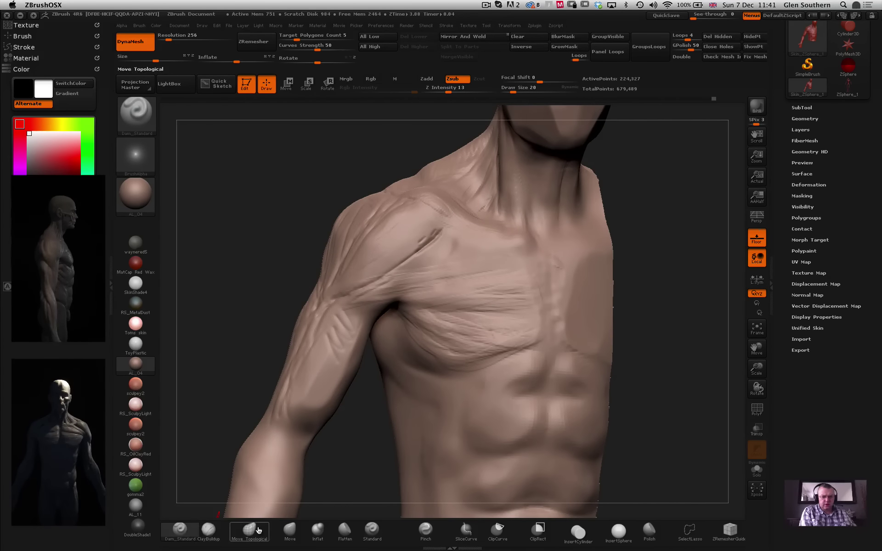
{"action": "left_click", "coordinate": [290, 531]}
{"action": "left_click_drag", "start_coordinate": [513, 89], "coordinate": [528, 89]}
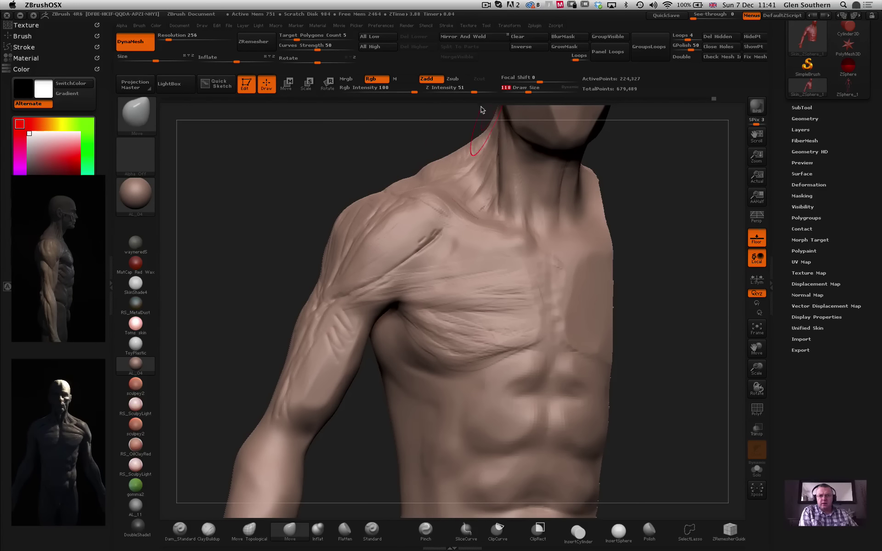
{"action": "left_click_drag", "start_coordinate": [414, 112], "coordinate": [300, 151]}
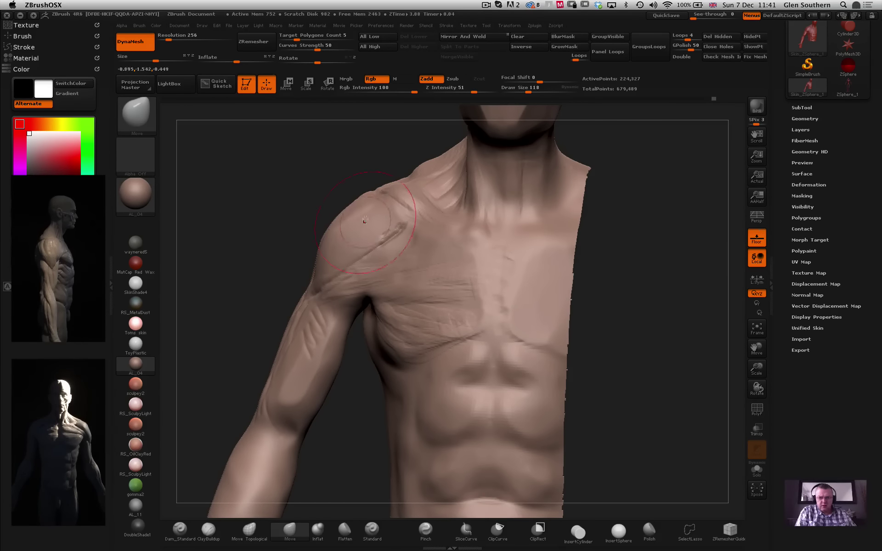
{"action": "mouse_move", "coordinate": [359, 214]}
{"action": "left_mouse_down"}
{"action": "mouse_move", "coordinate": [346, 202]}
{"action": "mouse_move", "coordinate": [362, 195]}
{"action": "left_mouse_up"}
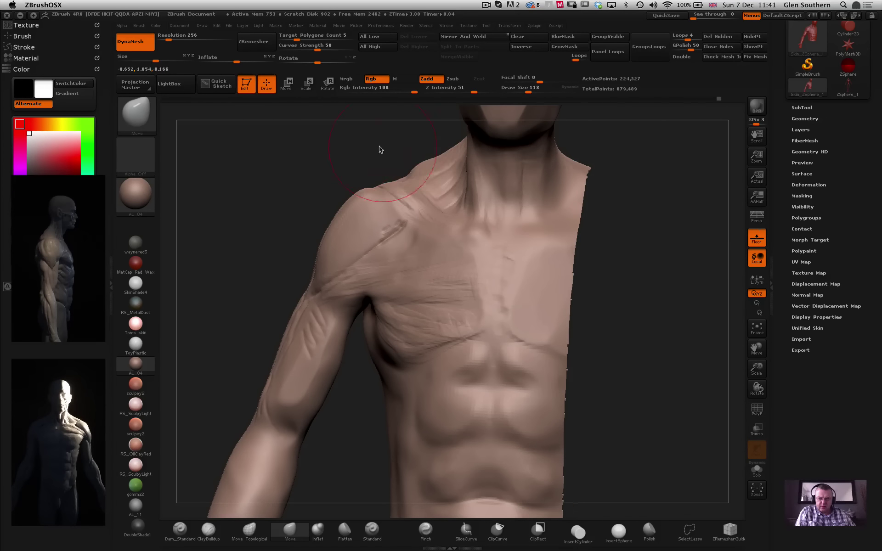
Reduce the Move brush's Draw Size to 50 and refine the outline where the trapezius meets the shoulder.
{"action": "left_click_drag", "start_coordinate": [379, 150], "coordinate": [400, 158]}
{"action": "left_click_drag", "start_coordinate": [529, 90], "coordinate": [518, 92]}
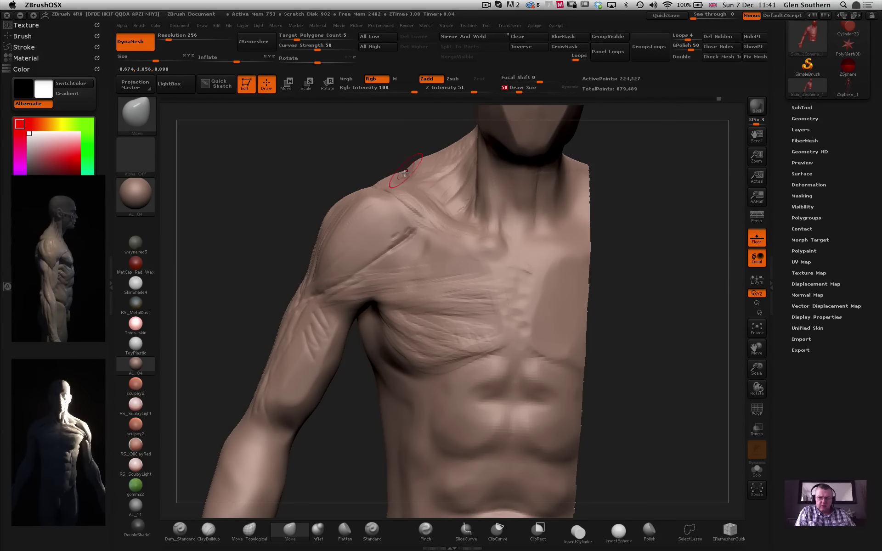
{"action": "left_click_drag", "start_coordinate": [359, 172], "coordinate": [387, 172]}
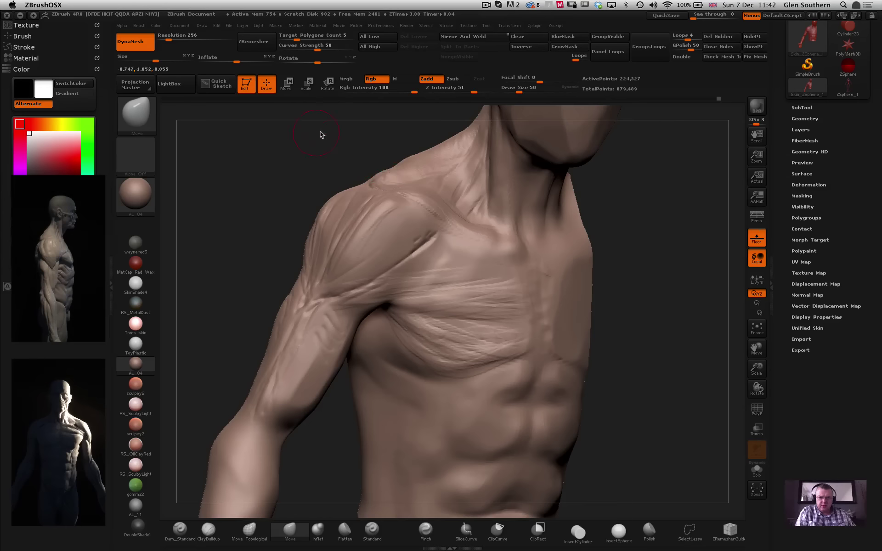
Smooth the front deltoid, its groove against the chest and the rear deltoid grooves to soften the carved detail.
{"action": "mouse_move", "coordinate": [321, 134]}
{"action": "left_mouse_down"}
{"action": "mouse_move", "coordinate": [390, 150]}
{"action": "mouse_move", "coordinate": [388, 167]}
{"action": "mouse_move", "coordinate": [437, 149]}
{"action": "mouse_move", "coordinate": [413, 170]}
{"action": "left_mouse_up"}
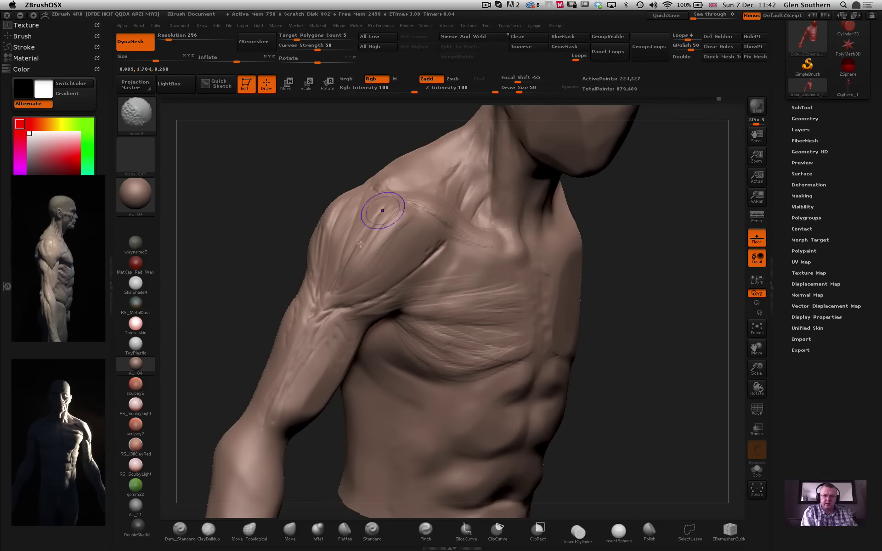
{"action": "mouse_move", "coordinate": [382, 213]}
{"action": "left_mouse_down", "text": "shift"}
{"action": "mouse_move", "coordinate": [367, 299]}
{"action": "mouse_move", "coordinate": [442, 263]}
{"action": "left_mouse_up", "text": "shift"}
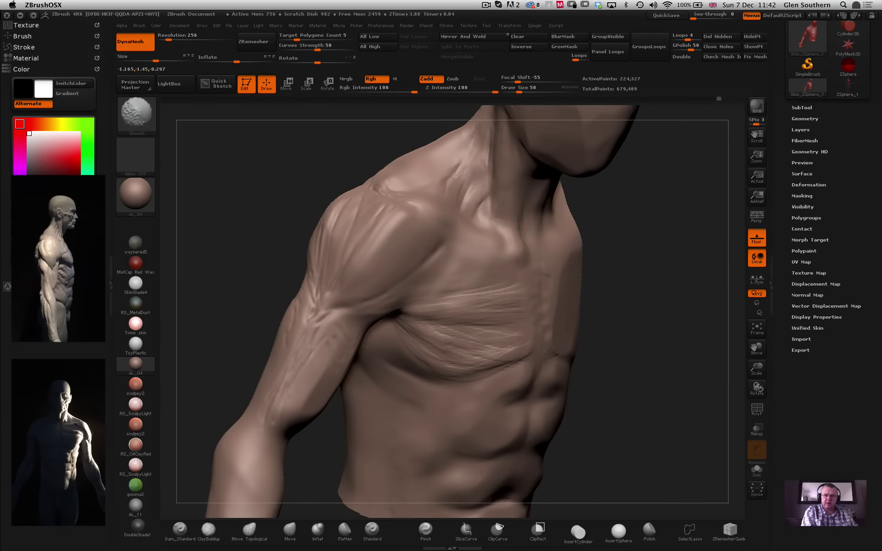
{"action": "left_click_drag", "start_coordinate": [220, 216], "coordinate": [339, 256]}
{"action": "left_click_drag", "start_coordinate": [325, 215], "coordinate": [321, 199], "text": "shift"}
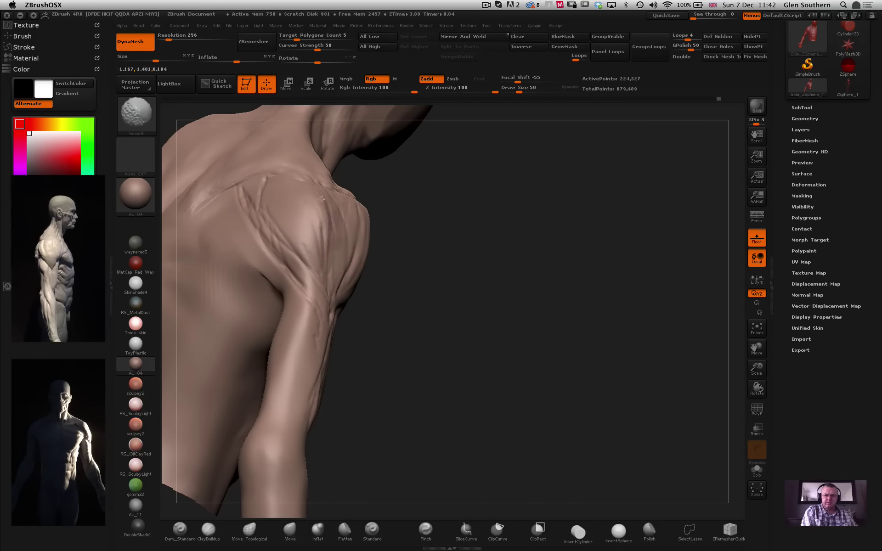
{"action": "mouse_move", "coordinate": [417, 262]}
{"action": "left_mouse_down"}
{"action": "mouse_move", "coordinate": [535, 309]}
{"action": "mouse_move", "coordinate": [455, 324]}
{"action": "left_mouse_up"}
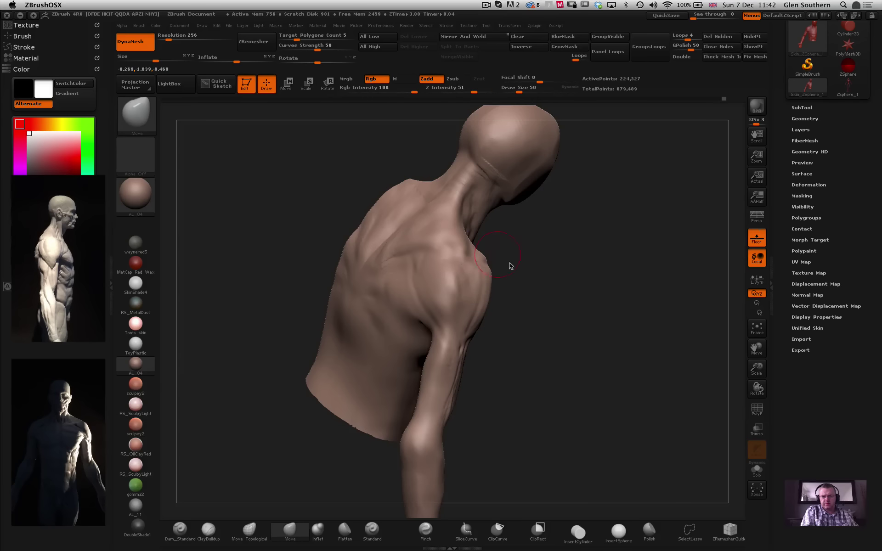
Smooth the top of the shoulder and the upper back around the shoulder blade.
{"action": "left_click_drag", "start_coordinate": [508, 266], "coordinate": [468, 287]}
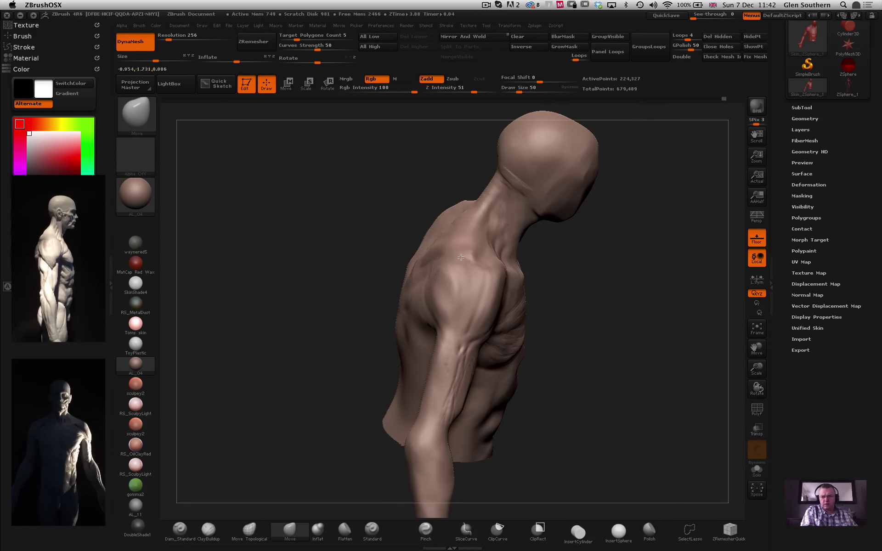
{"action": "right_click_drag", "start_coordinate": [460, 257], "coordinate": [508, 280]}
{"action": "mouse_move", "coordinate": [445, 264]}
{"action": "left_mouse_down", "text": "shift"}
{"action": "mouse_move", "coordinate": [452, 298]}
{"action": "mouse_move", "coordinate": [547, 301]}
{"action": "mouse_move", "coordinate": [531, 293]}
{"action": "mouse_move", "coordinate": [551, 276]}
{"action": "left_mouse_up", "text": "shift"}
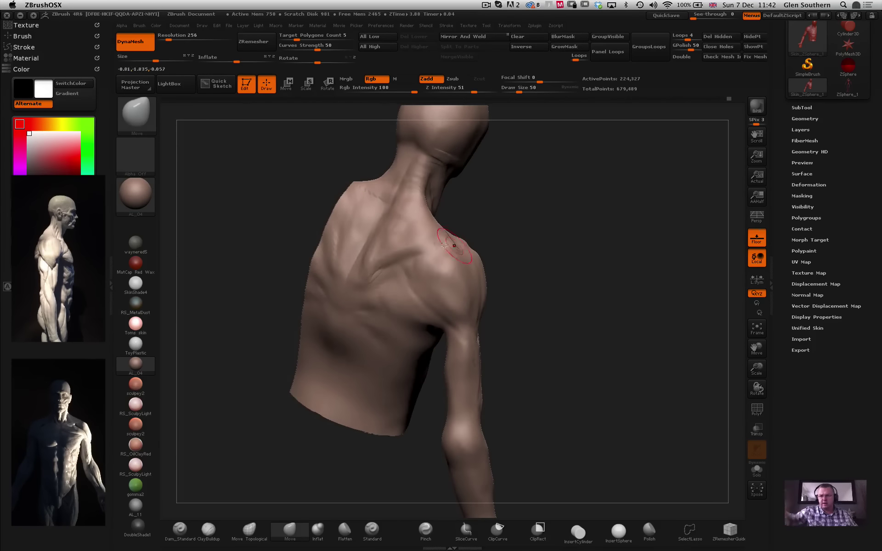
{"action": "key", "text": "shift"}
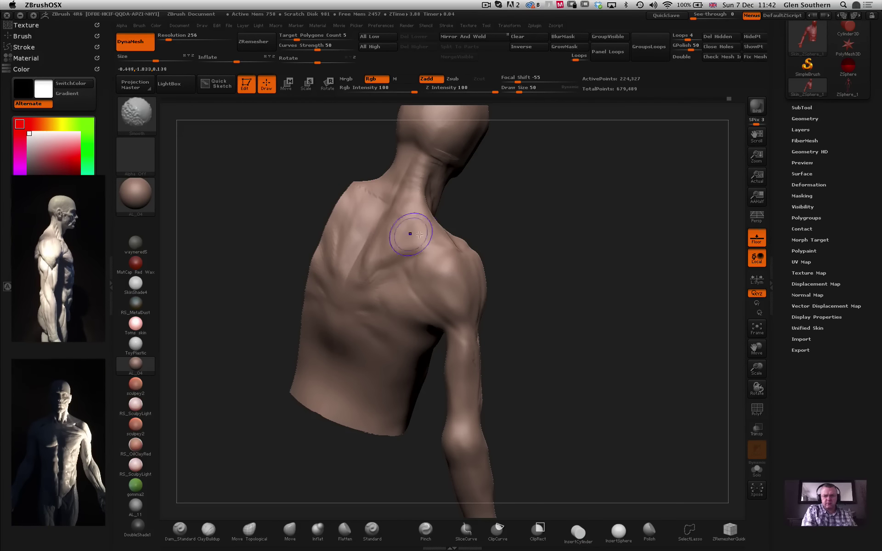
{"action": "mouse_move", "coordinate": [515, 280]}
{"action": "left_mouse_down"}
{"action": "mouse_move", "coordinate": [505, 278]}
{"action": "mouse_move", "coordinate": [535, 296]}
{"action": "mouse_move", "coordinate": [453, 290]}
{"action": "left_mouse_up"}
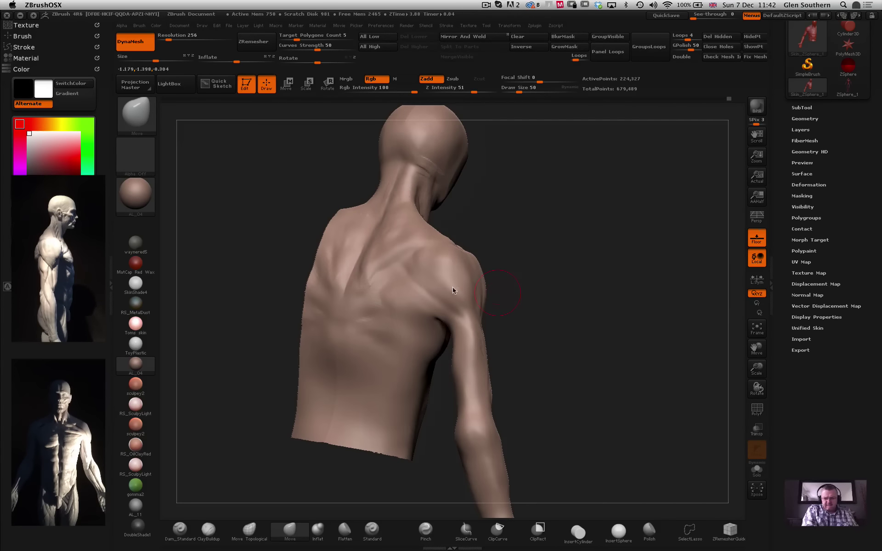
Switch to the ClayBuildup brush and build up muscle strands below the shoulder blade toward the armpit, smoothing between strokes.
{"action": "left_click", "coordinate": [207, 529]}
{"action": "left_click_drag", "start_coordinate": [242, 236], "coordinate": [321, 275]}
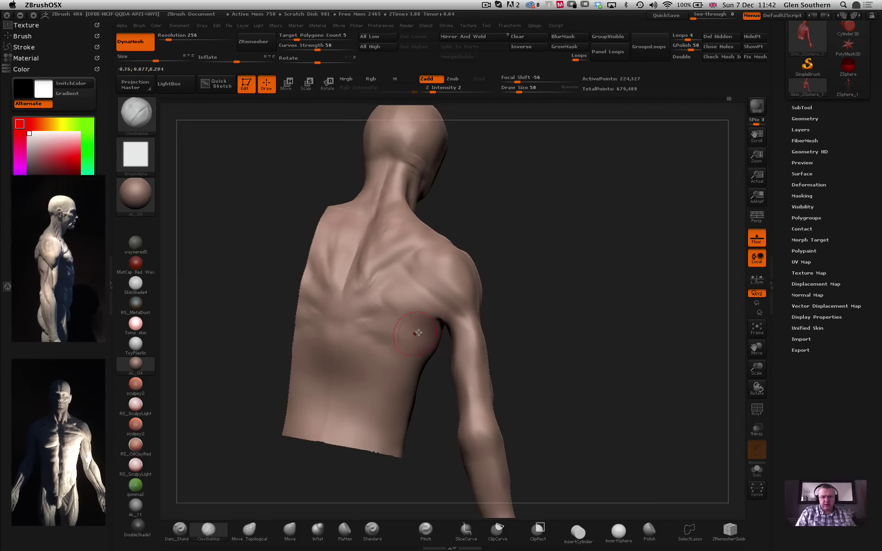
{"action": "mouse_move", "coordinate": [428, 329]}
{"action": "left_mouse_down"}
{"action": "mouse_move", "coordinate": [398, 324]}
{"action": "mouse_move", "coordinate": [414, 335]}
{"action": "mouse_move", "coordinate": [399, 339]}
{"action": "mouse_move", "coordinate": [410, 335]}
{"action": "left_mouse_up"}
{"action": "key", "text": "shift"}
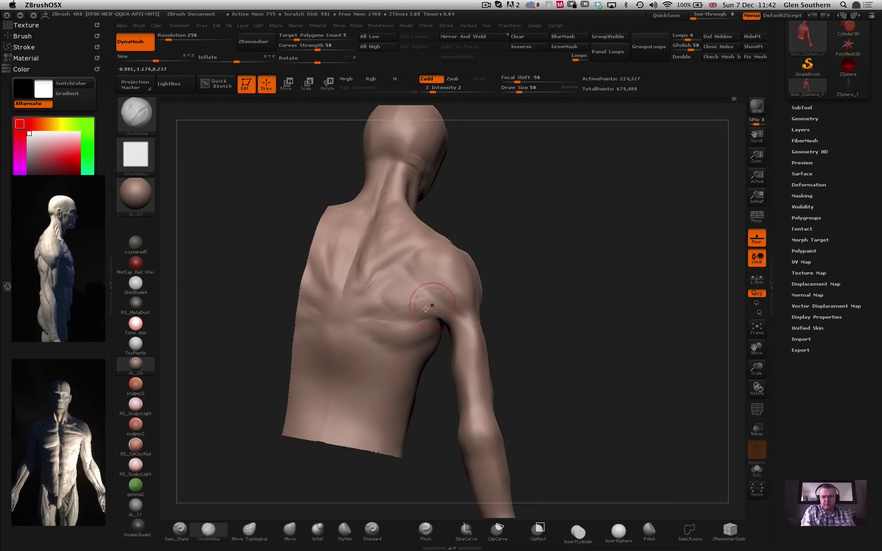
{"action": "left_click_drag", "start_coordinate": [525, 378], "coordinate": [432, 348]}
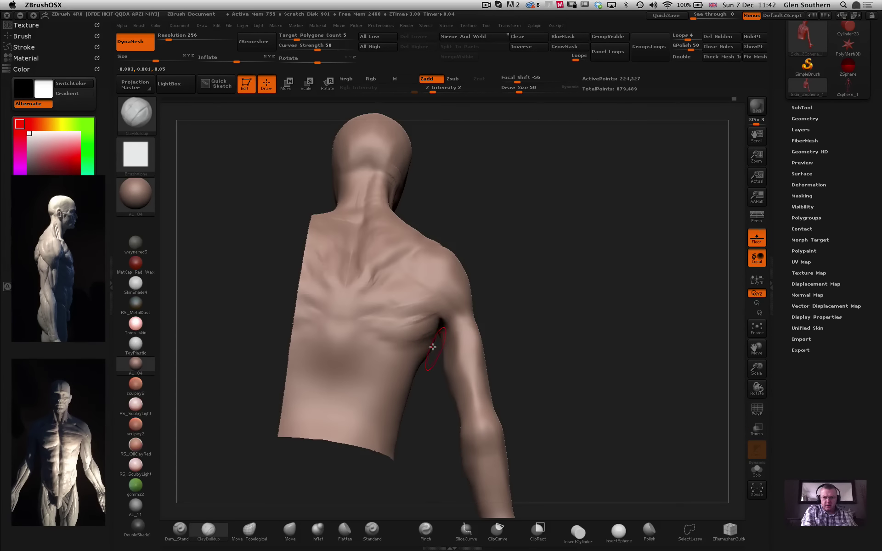
{"action": "key", "text": "shift"}
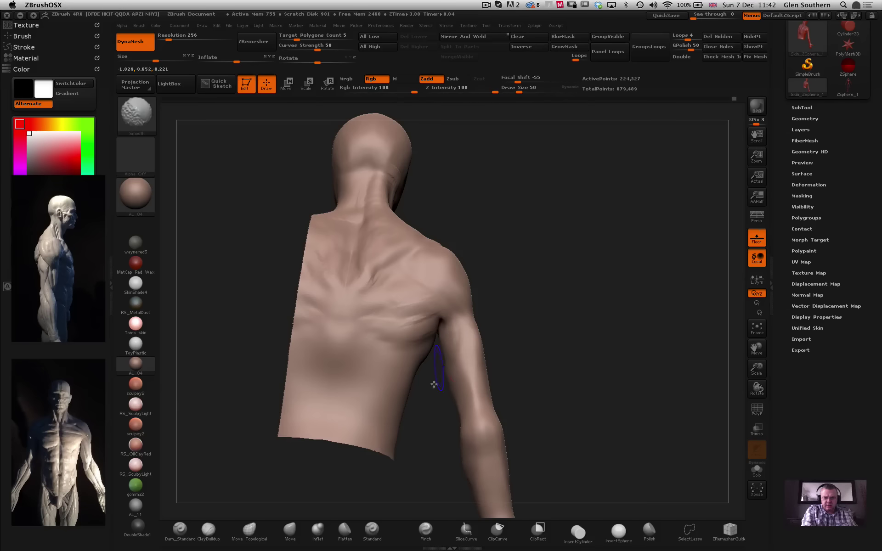
Build up light ClayBuildup strokes on the back of the upper arm below the armpit and smooth them toward the elbow.
{"action": "mouse_move", "coordinate": [433, 384]}
{"action": "left_mouse_down"}
{"action": "mouse_move", "coordinate": [431, 351]}
{"action": "mouse_move", "coordinate": [458, 358]}
{"action": "mouse_move", "coordinate": [461, 375]}
{"action": "left_mouse_up"}
{"action": "mouse_move", "coordinate": [454, 356]}
{"action": "left_mouse_down"}
{"action": "mouse_move", "coordinate": [463, 389]}
{"action": "mouse_move", "coordinate": [451, 357]}
{"action": "mouse_move", "coordinate": [488, 379]}
{"action": "mouse_move", "coordinate": [444, 319]}
{"action": "mouse_move", "coordinate": [441, 357]}
{"action": "left_mouse_up"}
{"action": "left_click_drag", "start_coordinate": [445, 421], "coordinate": [433, 352]}
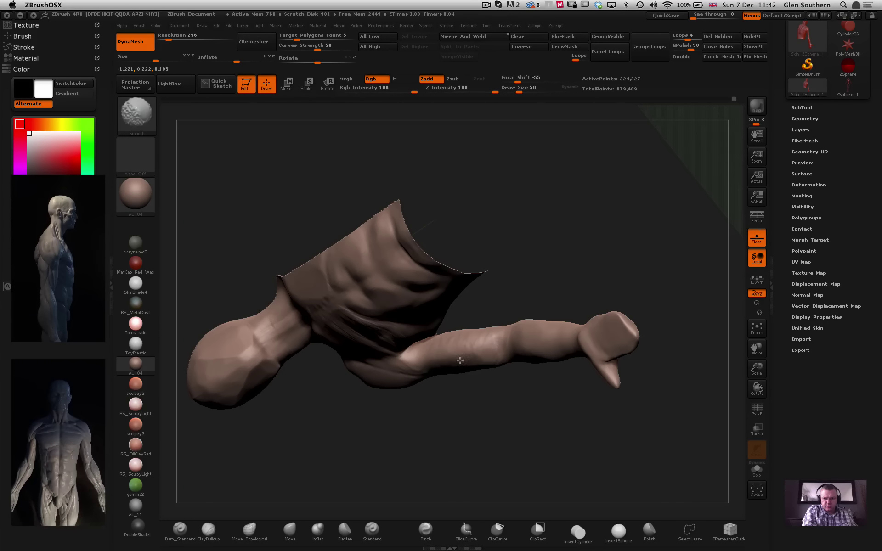
{"action": "mouse_move", "coordinate": [461, 409]}
{"action": "left_mouse_down"}
{"action": "mouse_move", "coordinate": [488, 297]}
{"action": "mouse_move", "coordinate": [512, 287]}
{"action": "left_mouse_up"}
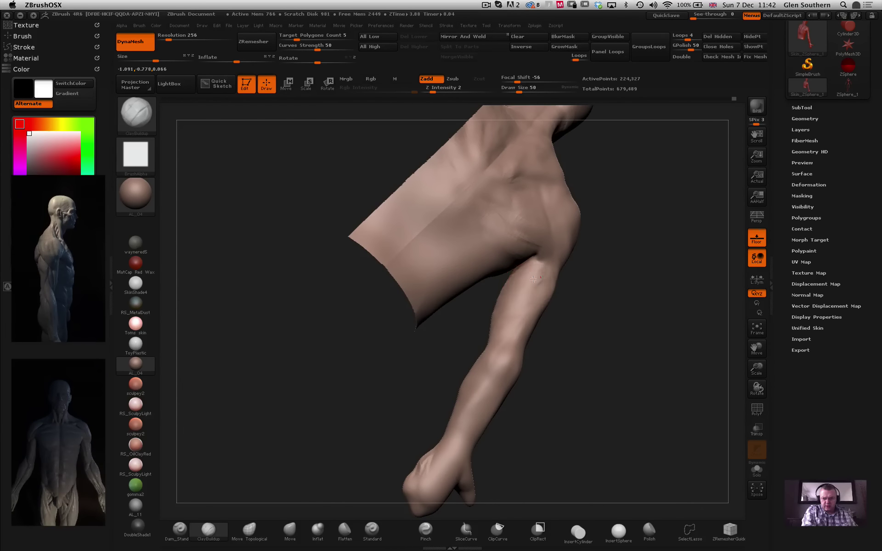
{"action": "key", "text": "shift"}
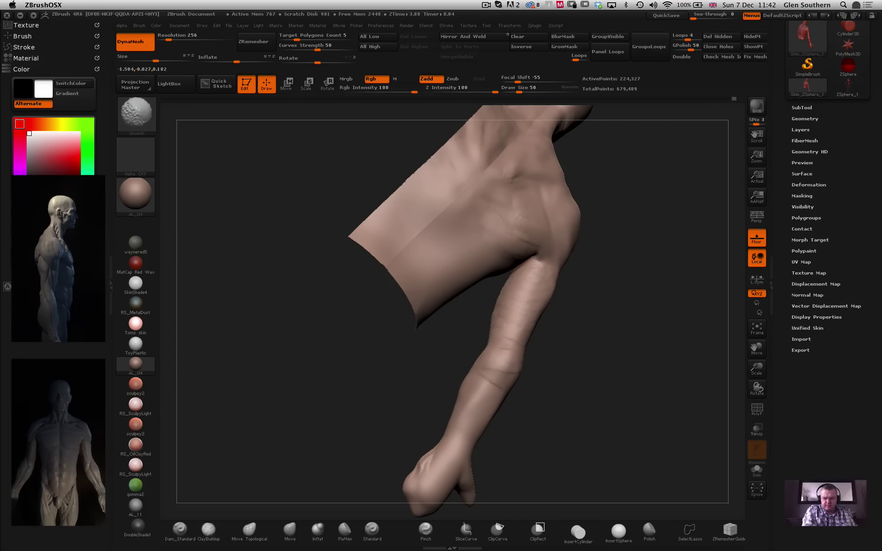
{"action": "key", "text": "shift"}
{"action": "mouse_move", "coordinate": [535, 383]}
{"action": "left_mouse_down"}
{"action": "mouse_move", "coordinate": [565, 285]}
{"action": "mouse_move", "coordinate": [558, 307]}
{"action": "mouse_move", "coordinate": [541, 311]}
{"action": "mouse_move", "coordinate": [583, 290]}
{"action": "mouse_move", "coordinate": [388, 179]}
{"action": "mouse_move", "coordinate": [290, 181]}
{"action": "mouse_move", "coordinate": [366, 214]}
{"action": "mouse_move", "coordinate": [601, 280]}
{"action": "mouse_move", "coordinate": [571, 292]}
{"action": "mouse_move", "coordinate": [437, 295]}
{"action": "left_mouse_up"}
{"action": "key", "text": "shift"}
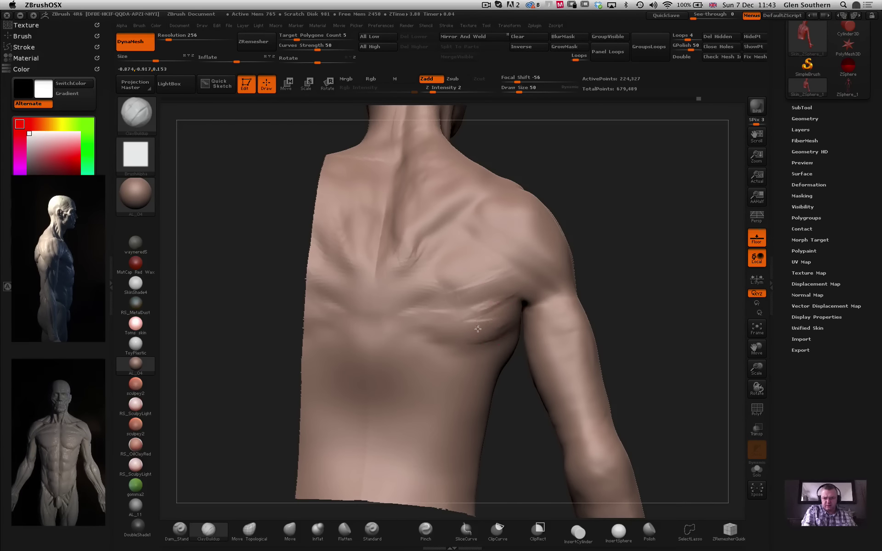
Build up latissimus strands fanning from below the armpit across the mid back toward the spine.
{"action": "left_click_drag", "start_coordinate": [531, 337], "coordinate": [495, 337]}
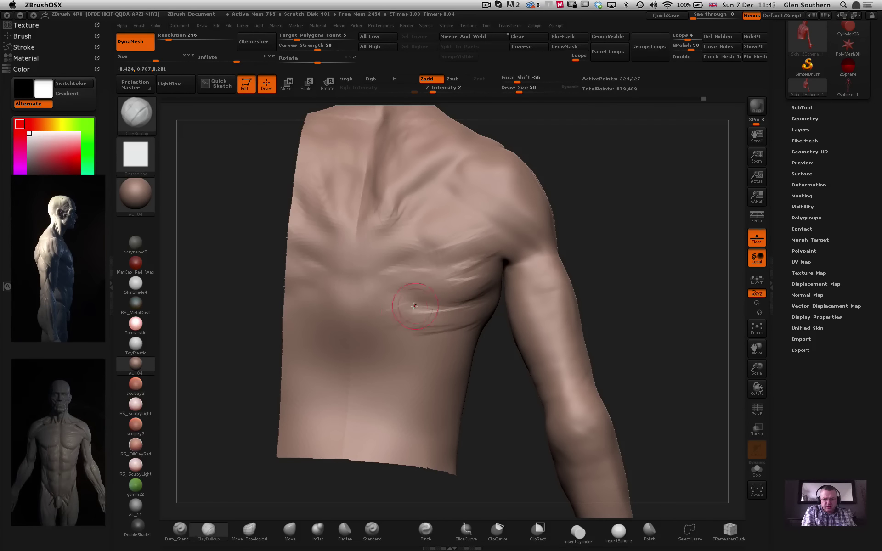
{"action": "left_click_drag", "start_coordinate": [437, 338], "coordinate": [447, 335]}
{"action": "left_click_drag", "start_coordinate": [488, 343], "coordinate": [506, 355]}
{"action": "left_click_drag", "start_coordinate": [442, 344], "coordinate": [479, 331]}
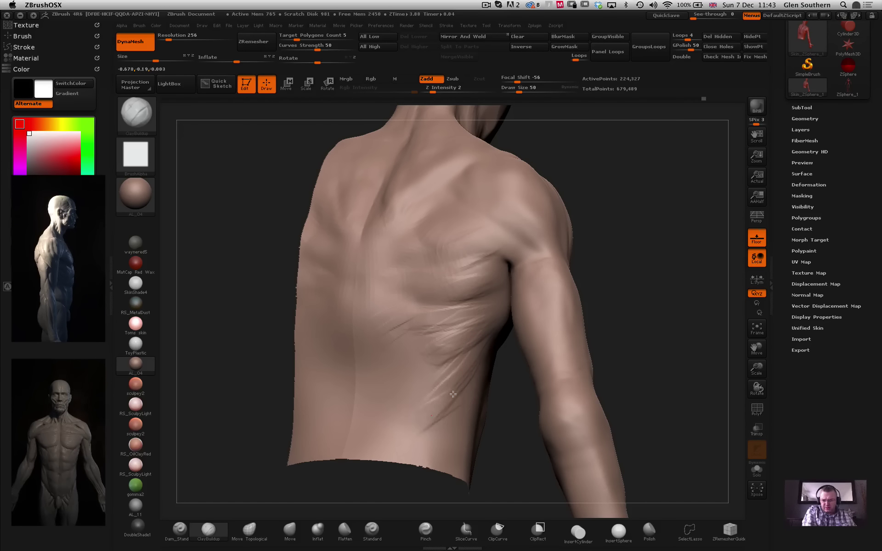
{"action": "left_click_drag", "start_coordinate": [482, 313], "coordinate": [397, 323]}
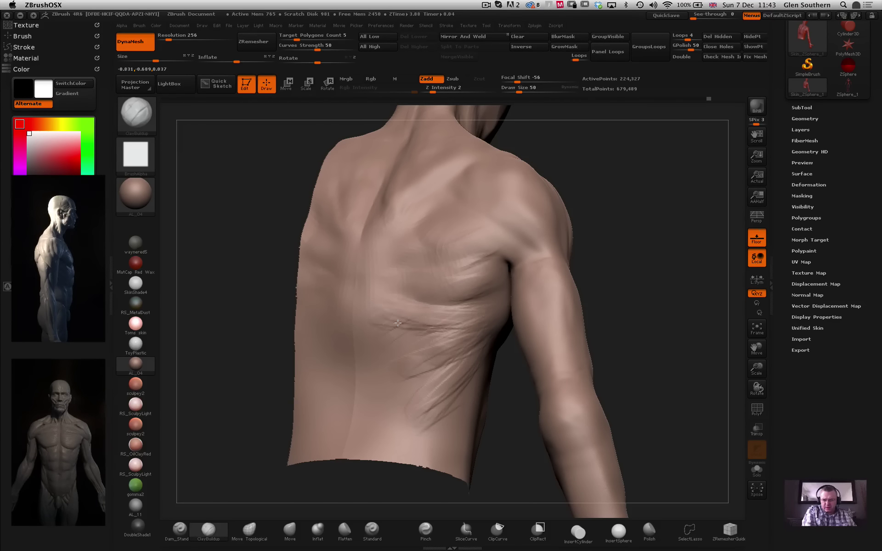
{"action": "left_click_drag", "start_coordinate": [285, 315], "coordinate": [362, 323]}
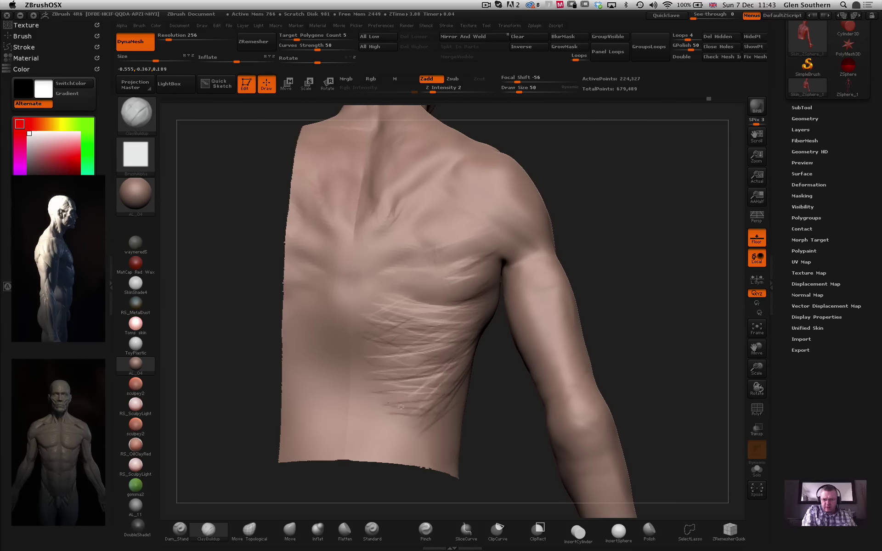
Smooth the latissimus strands, extend the strokes across the lower back and soften them from waist to armpit.
{"action": "key", "text": "shift"}
{"action": "mouse_move", "coordinate": [386, 376]}
{"action": "left_mouse_down"}
{"action": "mouse_move", "coordinate": [458, 387]}
{"action": "mouse_move", "coordinate": [369, 356]}
{"action": "left_mouse_up"}
{"action": "left_click_drag", "start_coordinate": [436, 422], "coordinate": [399, 433]}
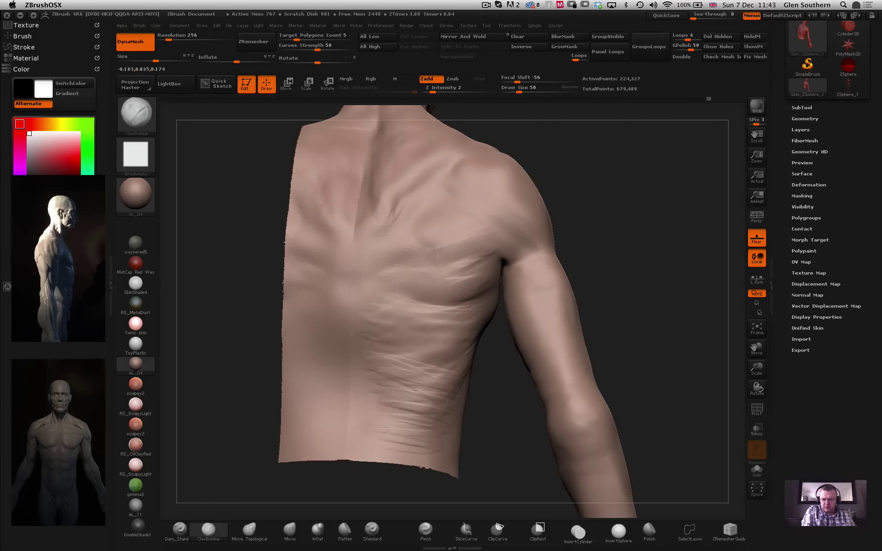
{"action": "key", "text": "shift"}
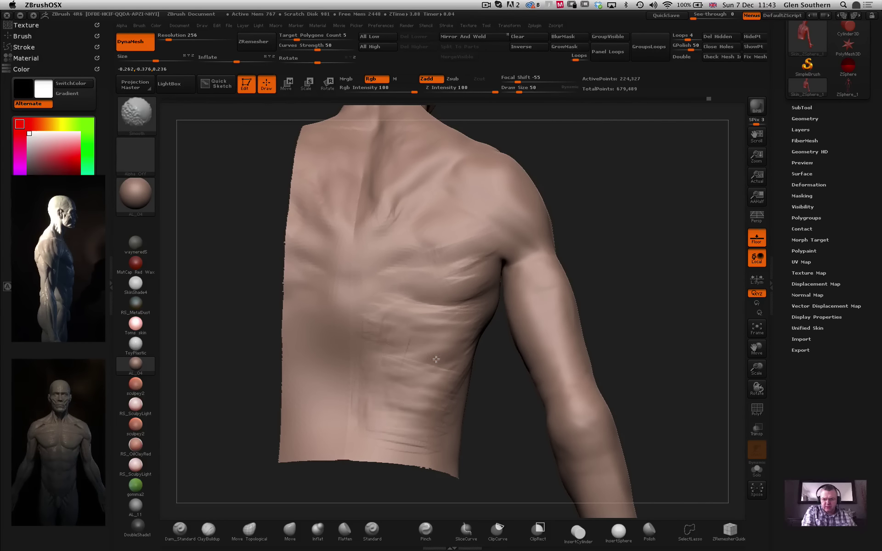
{"action": "mouse_move", "coordinate": [436, 359]}
{"action": "left_mouse_down", "text": "shift"}
{"action": "mouse_move", "coordinate": [400, 349]}
{"action": "mouse_move", "coordinate": [390, 308]}
{"action": "mouse_move", "coordinate": [482, 301]}
{"action": "left_mouse_up", "text": "shift"}
Layer diagonal strokes sloping down and outward over the mid back, smoothing between passes.
{"action": "left_click_drag", "start_coordinate": [395, 322], "coordinate": [448, 339]}
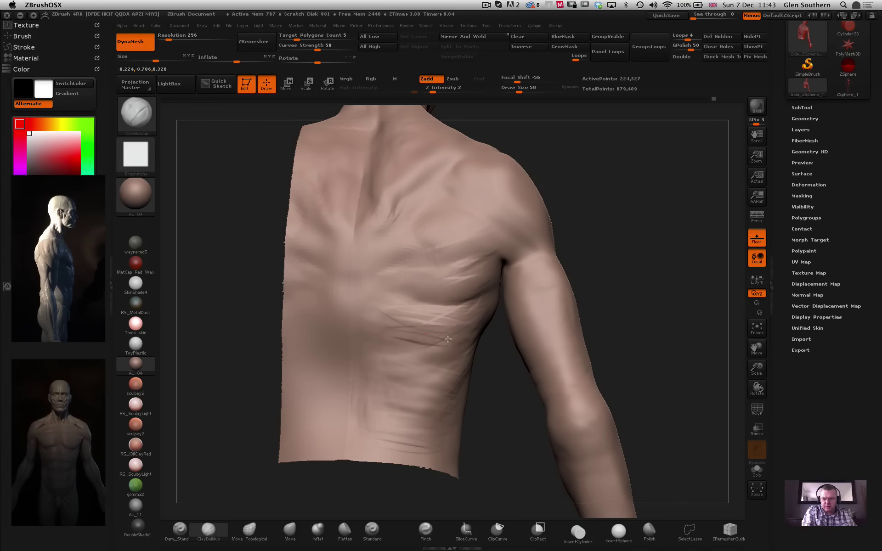
{"action": "left_click_drag", "start_coordinate": [391, 344], "coordinate": [446, 359]}
{"action": "mouse_move", "coordinate": [387, 356]}
{"action": "left_mouse_down"}
{"action": "mouse_move", "coordinate": [449, 373]}
{"action": "mouse_move", "coordinate": [443, 388]}
{"action": "left_mouse_up"}
{"action": "mouse_move", "coordinate": [436, 346]}
{"action": "left_mouse_down", "text": "shift"}
{"action": "mouse_move", "coordinate": [429, 363]}
{"action": "mouse_move", "coordinate": [402, 324]}
{"action": "mouse_move", "coordinate": [449, 339]}
{"action": "left_mouse_up", "text": "shift"}
{"action": "left_click_drag", "start_coordinate": [391, 333], "coordinate": [437, 376]}
{"action": "left_click_drag", "start_coordinate": [382, 356], "coordinate": [432, 409]}
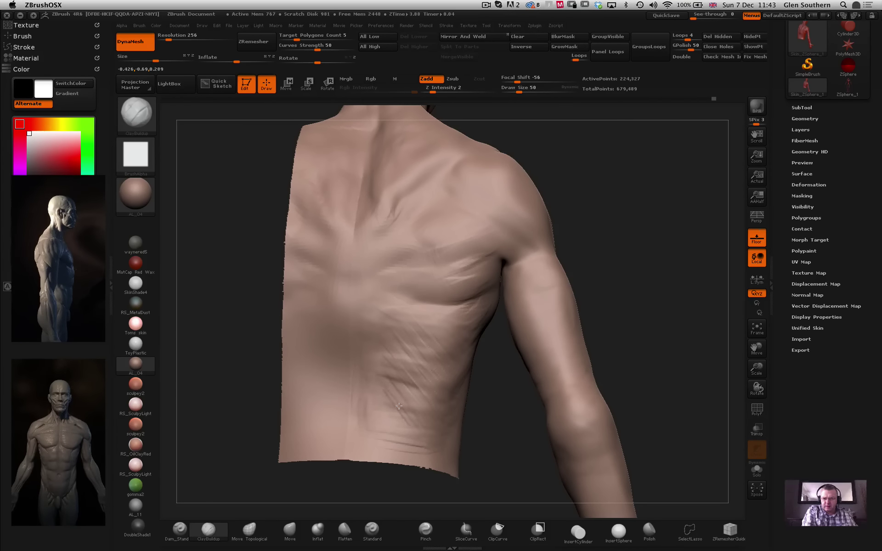
Cross-hatch clay strokes from the lower back up toward the armpit and smooth the outer latissimus.
{"action": "left_click_drag", "start_coordinate": [367, 400], "coordinate": [404, 444]}
{"action": "mouse_move", "coordinate": [408, 324]}
{"action": "left_mouse_down", "text": "shift"}
{"action": "mouse_move", "coordinate": [466, 316]}
{"action": "mouse_move", "coordinate": [453, 323]}
{"action": "left_mouse_up", "text": "shift"}
{"action": "left_click_drag", "start_coordinate": [390, 345], "coordinate": [456, 326]}
{"action": "left_click_drag", "start_coordinate": [394, 407], "coordinate": [463, 346]}
{"action": "key", "text": "shift"}
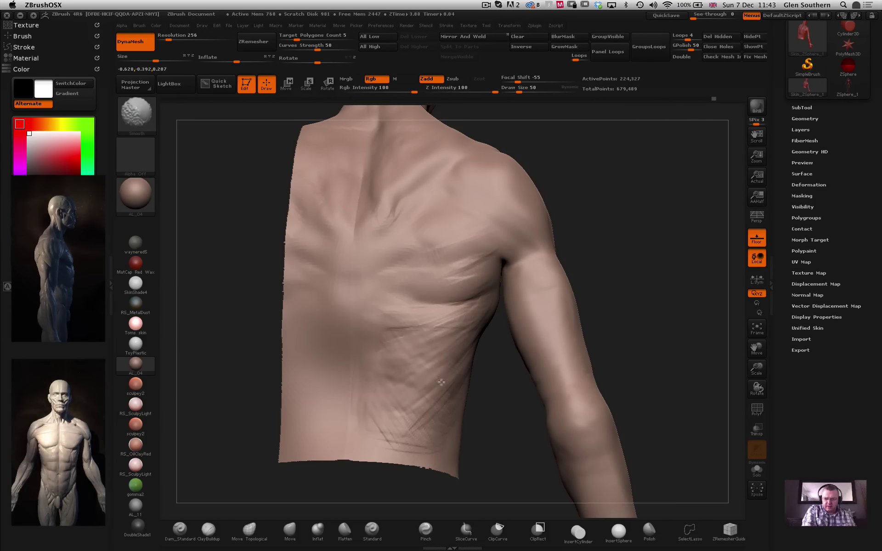
{"action": "left_click_drag", "start_coordinate": [441, 382], "coordinate": [450, 353], "text": "shift"}
Add another layer of strokes rising from the spine toward the armpit and blend them by smoothing.
{"action": "mouse_move", "coordinate": [406, 325]}
{"action": "left_mouse_down"}
{"action": "mouse_move", "coordinate": [448, 324]}
{"action": "mouse_move", "coordinate": [443, 306]}
{"action": "mouse_move", "coordinate": [390, 307]}
{"action": "mouse_move", "coordinate": [457, 318]}
{"action": "left_mouse_up"}
{"action": "left_click_drag", "start_coordinate": [404, 341], "coordinate": [458, 327]}
{"action": "left_click_drag", "start_coordinate": [378, 350], "coordinate": [429, 321]}
{"action": "left_click_drag", "start_coordinate": [405, 344], "coordinate": [461, 317]}
{"action": "left_click_drag", "start_coordinate": [408, 376], "coordinate": [452, 329]}
{"action": "left_click_drag", "start_coordinate": [392, 404], "coordinate": [462, 344]}
{"action": "key", "text": "shift"}
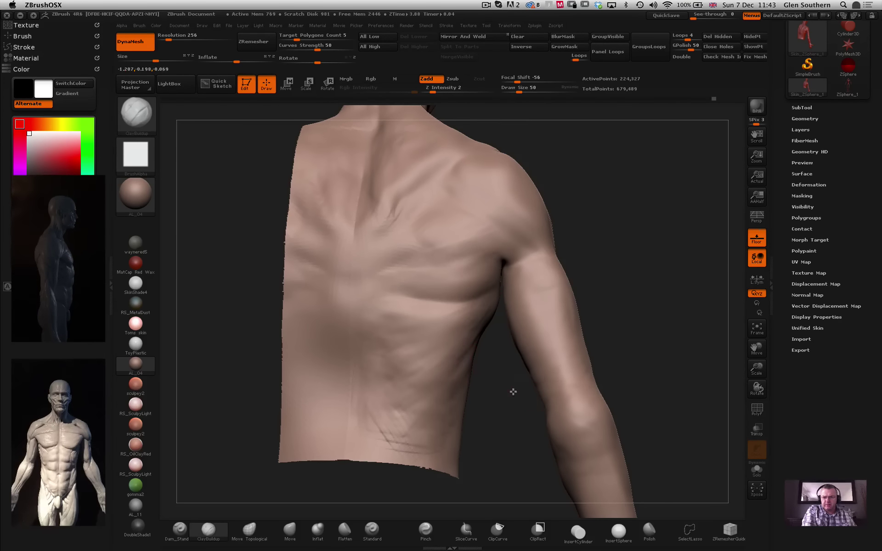
Build up the outer edge of the latissimus along the side of the torso and smooth it.
{"action": "left_click_drag", "start_coordinate": [512, 391], "coordinate": [461, 344]}
{"action": "left_click_drag", "start_coordinate": [437, 387], "coordinate": [425, 406]}
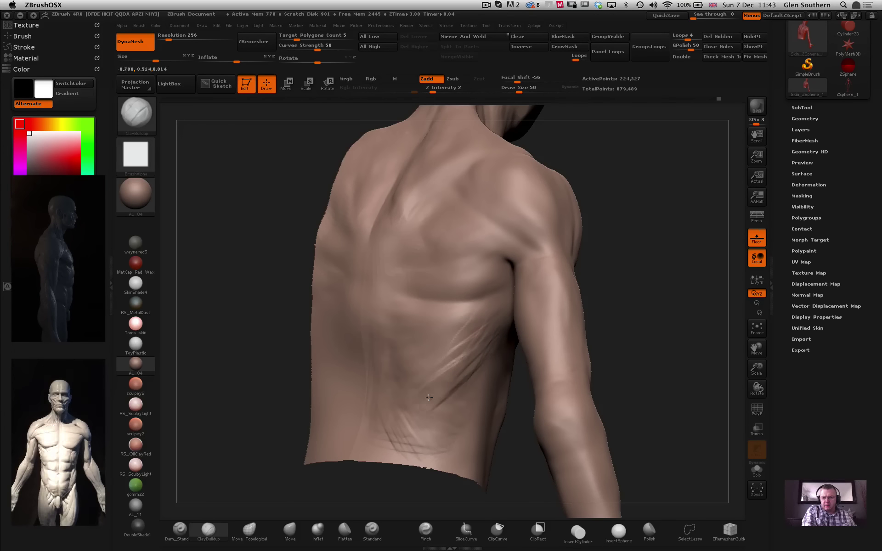
{"action": "mouse_move", "coordinate": [494, 317]}
{"action": "left_mouse_down", "text": "shift"}
{"action": "mouse_move", "coordinate": [468, 354]}
{"action": "mouse_move", "coordinate": [422, 386]}
{"action": "left_mouse_up", "text": "shift"}
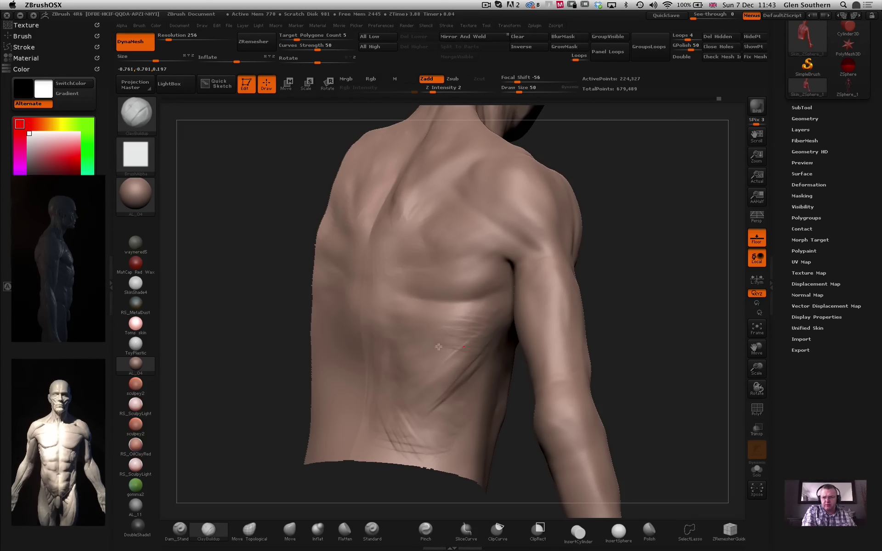
{"action": "key", "text": "shift"}
{"action": "mouse_move", "coordinate": [476, 411]}
{"action": "right_mouse_down", "text": "ctrl"}
{"action": "mouse_move", "coordinate": [477, 228]}
{"action": "mouse_move", "coordinate": [366, 247]}
{"action": "mouse_move", "coordinate": [459, 256]}
{"action": "mouse_move", "coordinate": [432, 213]}
{"action": "right_mouse_up", "text": "ctrl"}
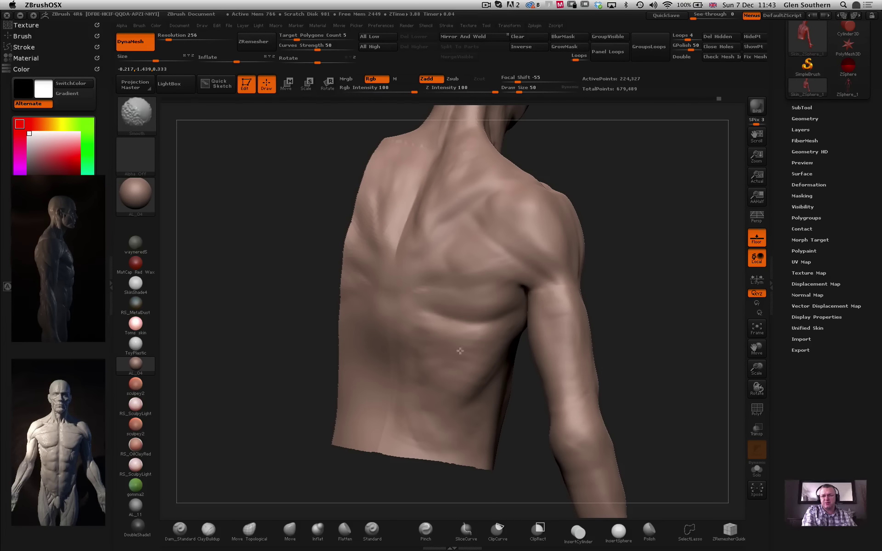
Smooth the rear deltoid and the outer part of the shoulder blade from several angles.
{"action": "left_click_drag", "start_coordinate": [629, 239], "coordinate": [611, 243]}
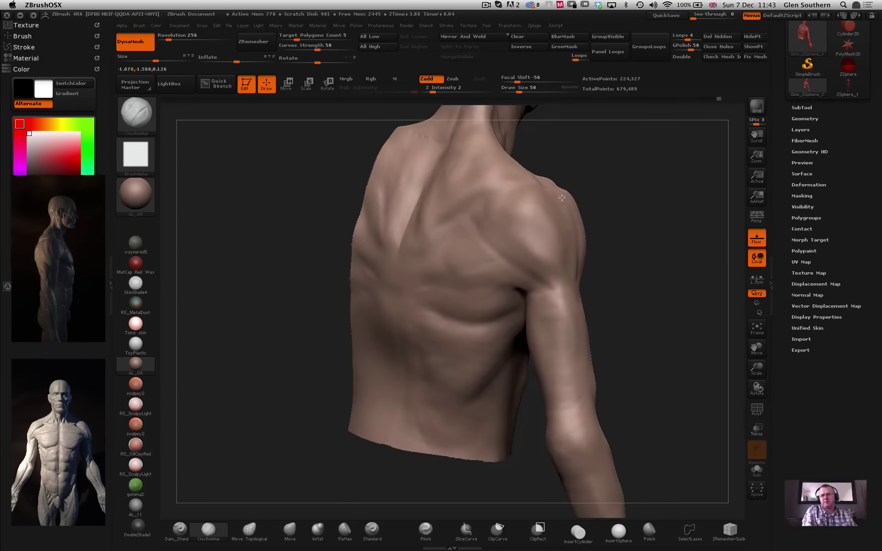
{"action": "left_click_drag", "start_coordinate": [495, 213], "coordinate": [516, 245], "text": "shift"}
{"action": "left_click_drag", "start_coordinate": [629, 241], "coordinate": [599, 245]}
{"action": "left_click_drag", "start_coordinate": [469, 204], "coordinate": [516, 227], "text": "shift"}
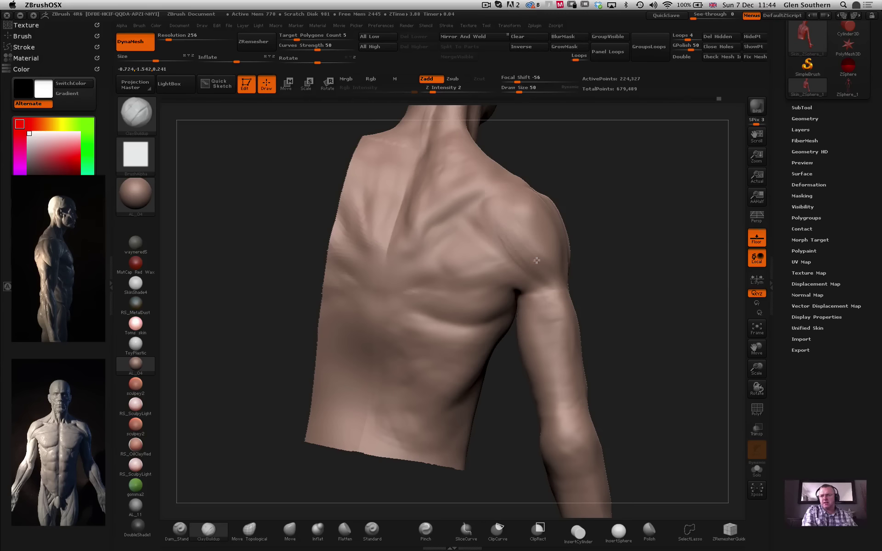
{"action": "left_click_drag", "start_coordinate": [536, 260], "coordinate": [514, 258], "text": "shift"}
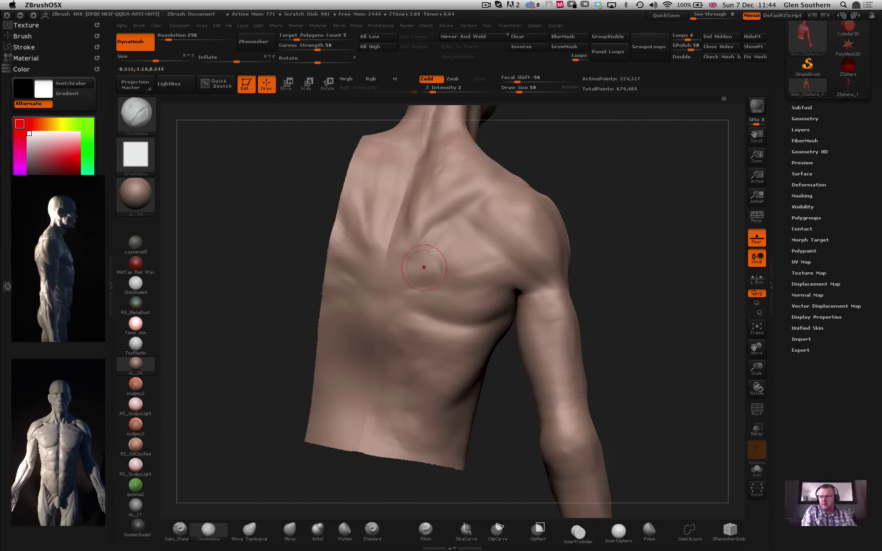
Reduce the Draw Size to 19, sculpt a small ridge along the spine of the shoulder blade and smooth it.
{"action": "left_click_drag", "start_coordinate": [518, 92], "coordinate": [513, 92]}
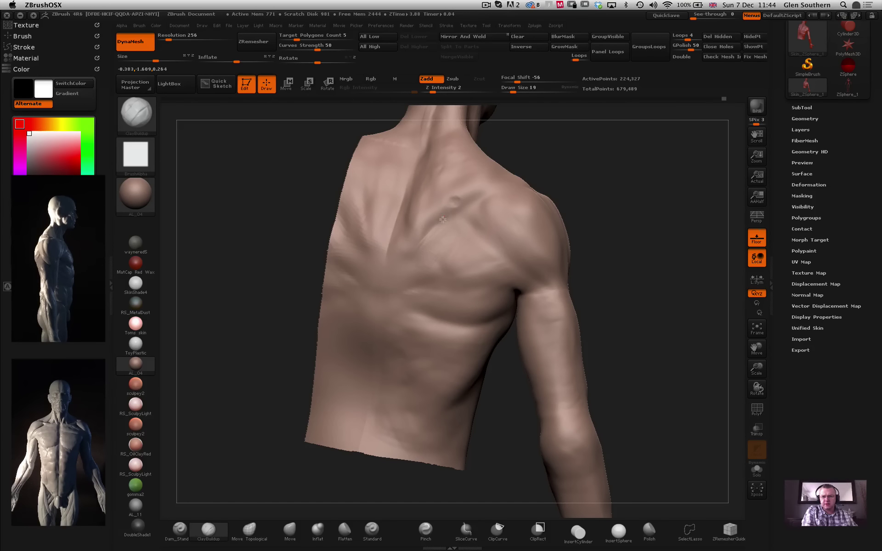
{"action": "left_click_drag", "start_coordinate": [462, 196], "coordinate": [456, 207]}
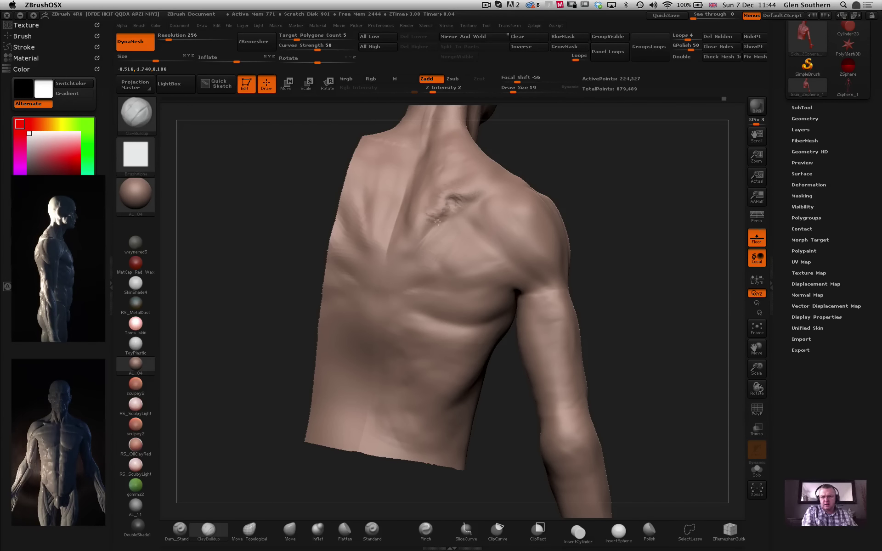
{"action": "key", "text": "shift"}
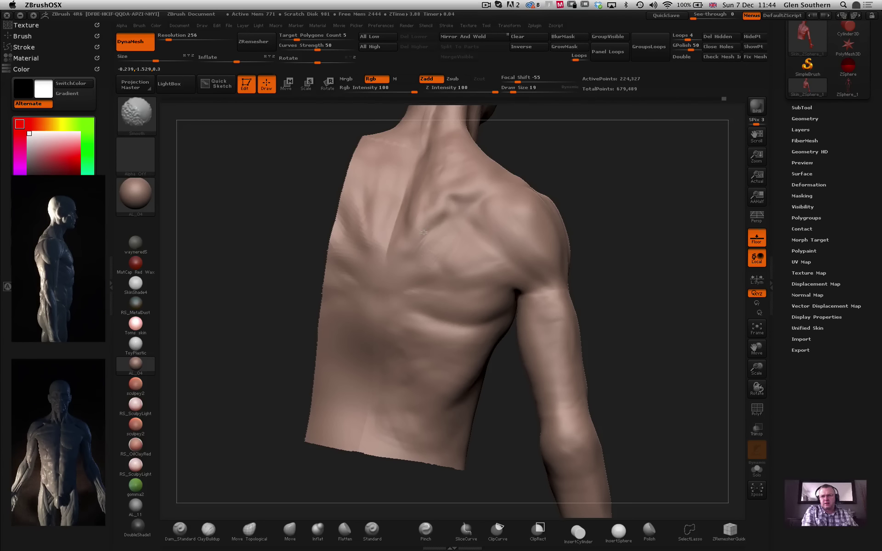
Build up fine muscle strokes between the spine and the inner edge of the shoulder blade, smoothing between passes.
{"action": "left_click_drag", "start_coordinate": [295, 187], "coordinate": [331, 154]}
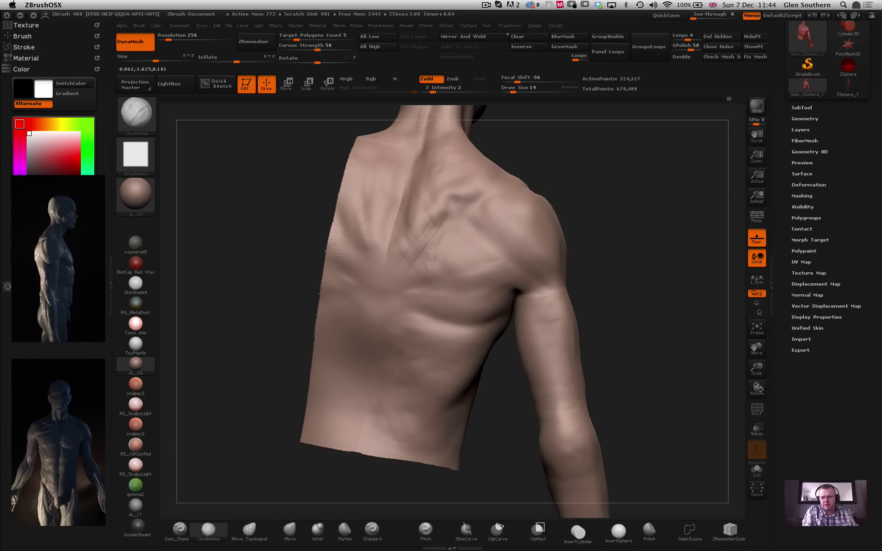
{"action": "key", "text": "shift"}
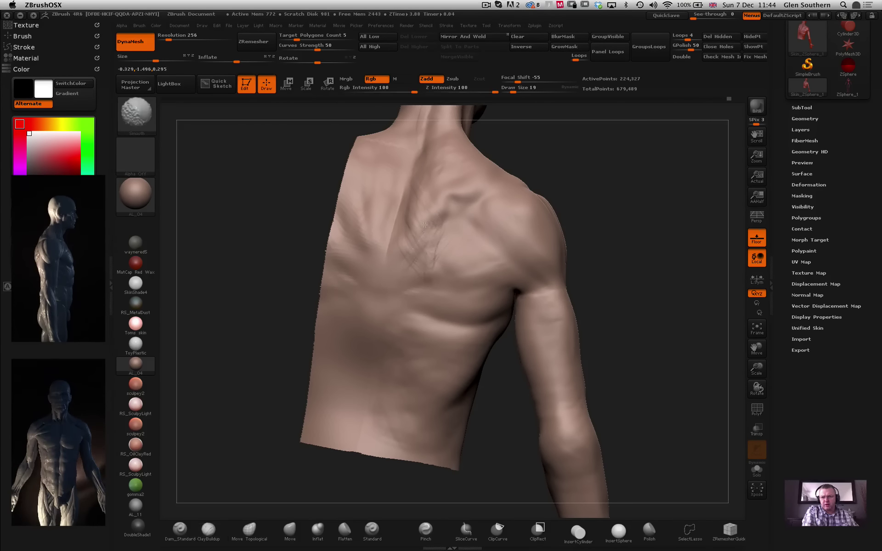
{"action": "left_click_drag", "start_coordinate": [453, 204], "coordinate": [417, 243]}
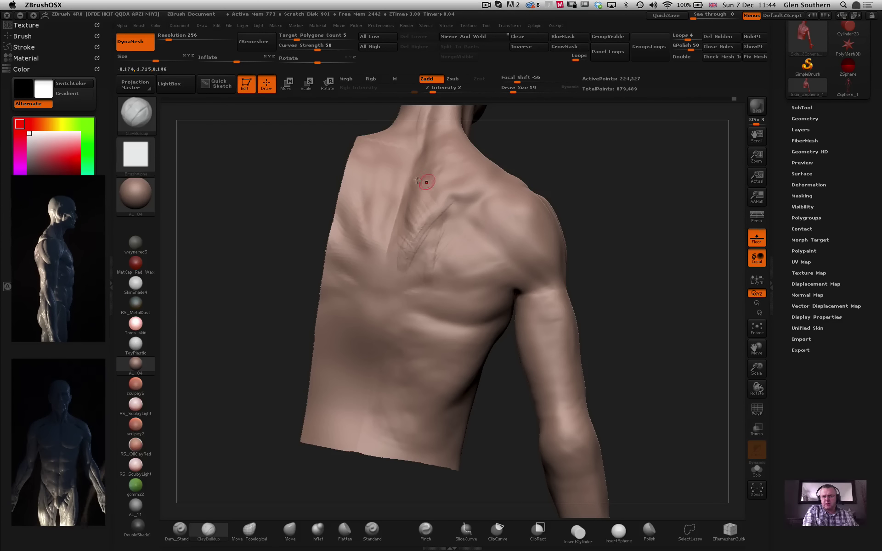
{"action": "key", "text": "shift"}
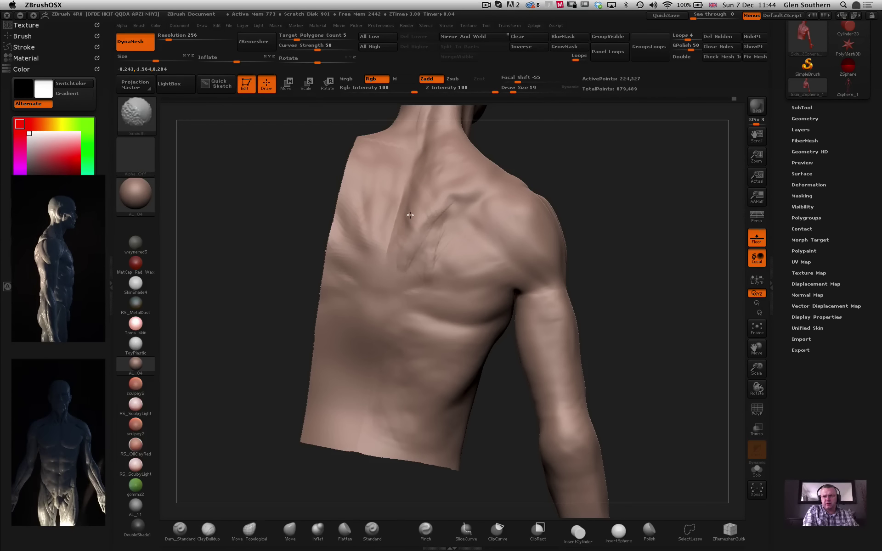
{"action": "mouse_move", "coordinate": [410, 215]}
{"action": "left_mouse_down", "text": "shift"}
{"action": "mouse_move", "coordinate": [409, 201]}
{"action": "mouse_move", "coordinate": [402, 241]}
{"action": "left_mouse_up", "text": "shift"}
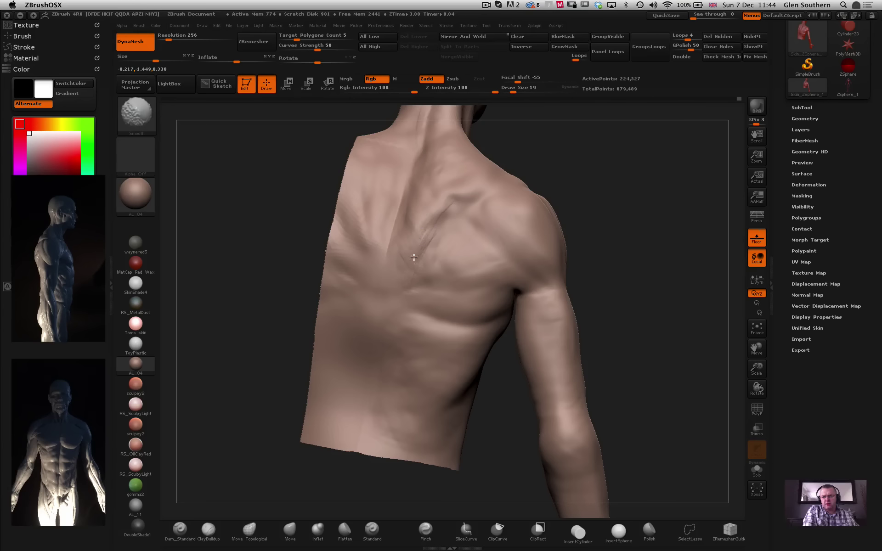
Raise the Draw Size to 56 and smooth from the inner edge of the shoulder blade down to the mid back.
{"action": "left_click_drag", "start_coordinate": [513, 92], "coordinate": [520, 92]}
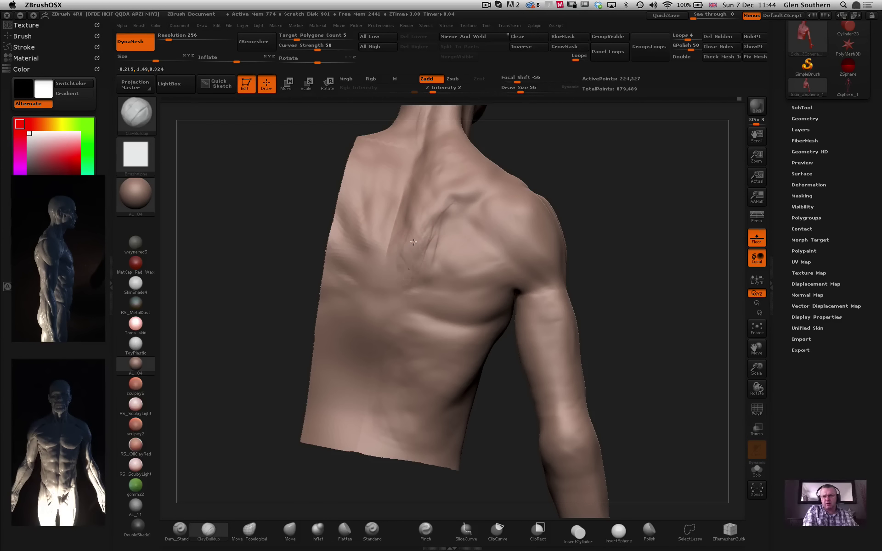
{"action": "key", "text": "shift"}
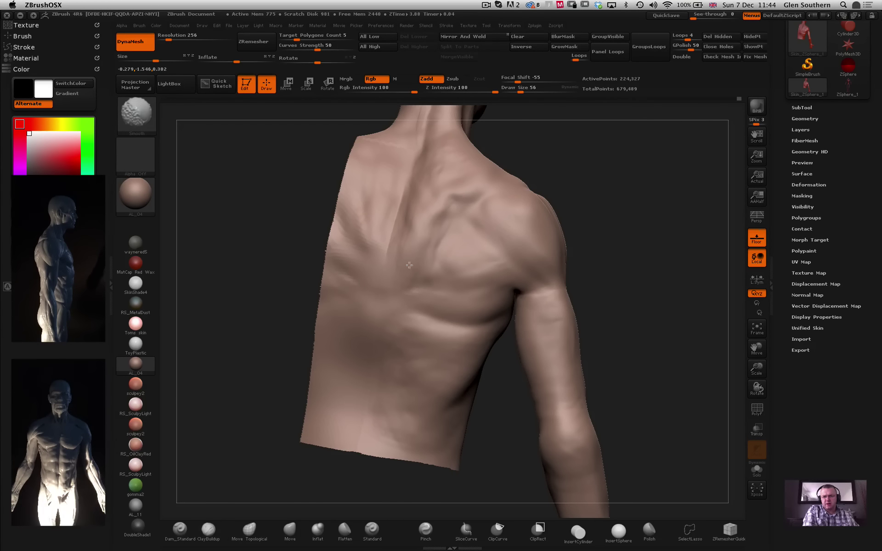
{"action": "mouse_move", "coordinate": [424, 237]}
{"action": "left_mouse_down", "text": "shift"}
{"action": "mouse_move", "coordinate": [399, 275]}
{"action": "mouse_move", "coordinate": [396, 343]}
{"action": "left_mouse_up", "text": "shift"}
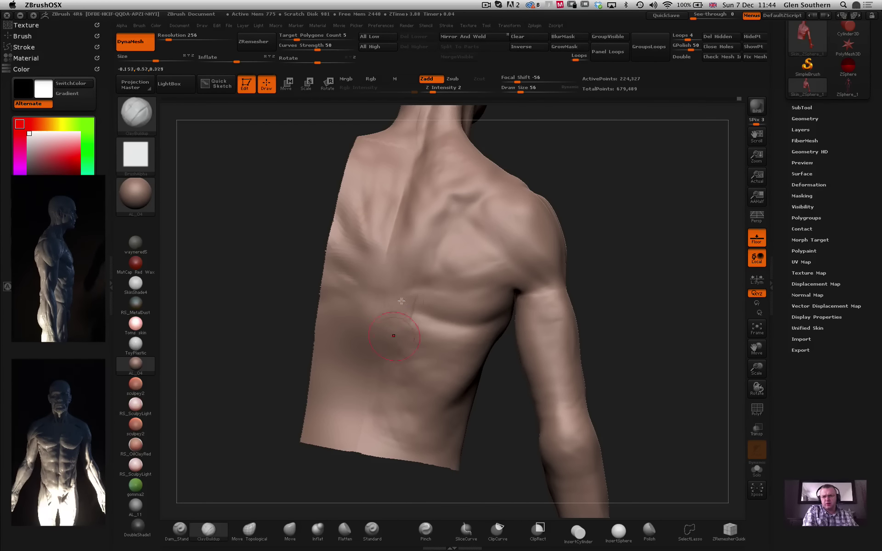
{"action": "left_click_drag", "start_coordinate": [401, 301], "coordinate": [398, 332], "text": "shift"}
Build up the muscles over the shoulder blade toward the armpit and smooth them into the rear deltoid.
{"action": "left_click_drag", "start_coordinate": [472, 240], "coordinate": [462, 255]}
{"action": "key", "text": "shift"}
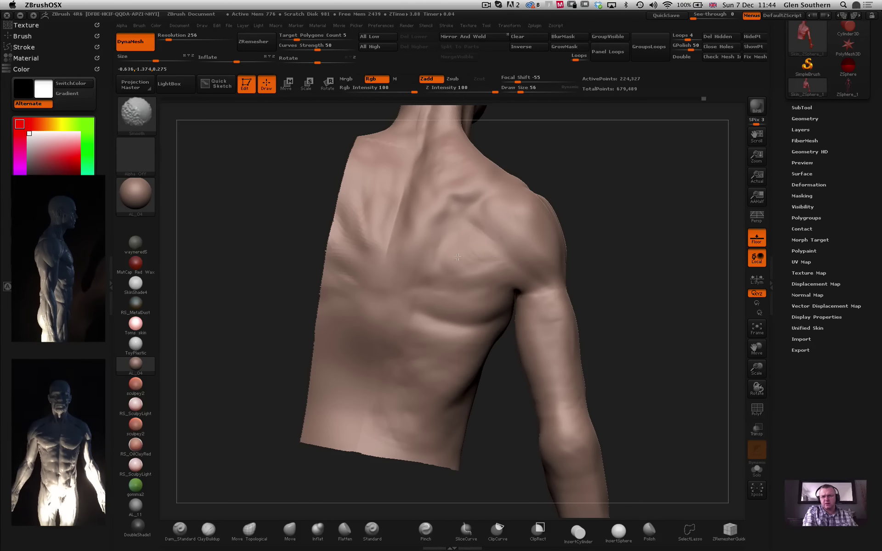
{"action": "left_click_drag", "start_coordinate": [473, 303], "coordinate": [489, 290]}
{"action": "mouse_move", "coordinate": [469, 259]}
{"action": "left_mouse_down"}
{"action": "mouse_move", "coordinate": [475, 249]}
{"action": "mouse_move", "coordinate": [529, 290]}
{"action": "left_mouse_up"}
{"action": "key", "text": "shift"}
{"action": "key", "text": "shift"}
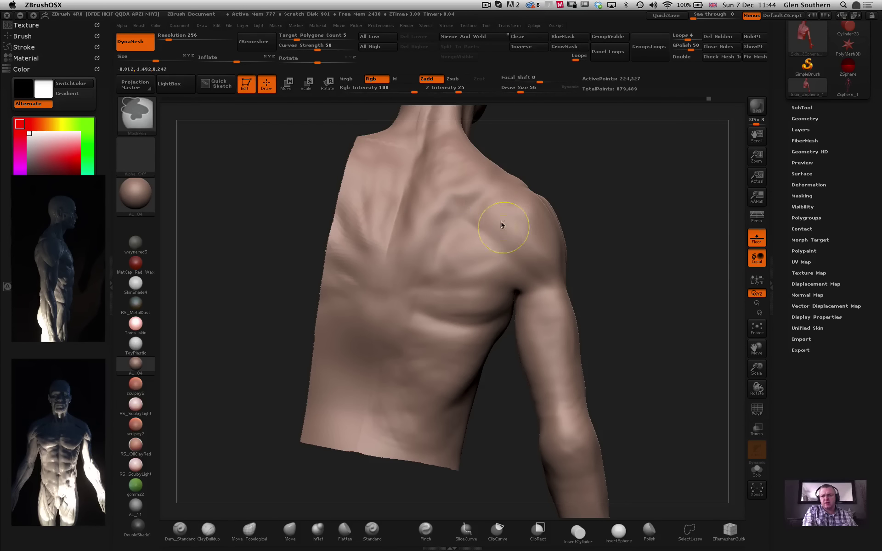
{"action": "key", "text": "ctrl"}
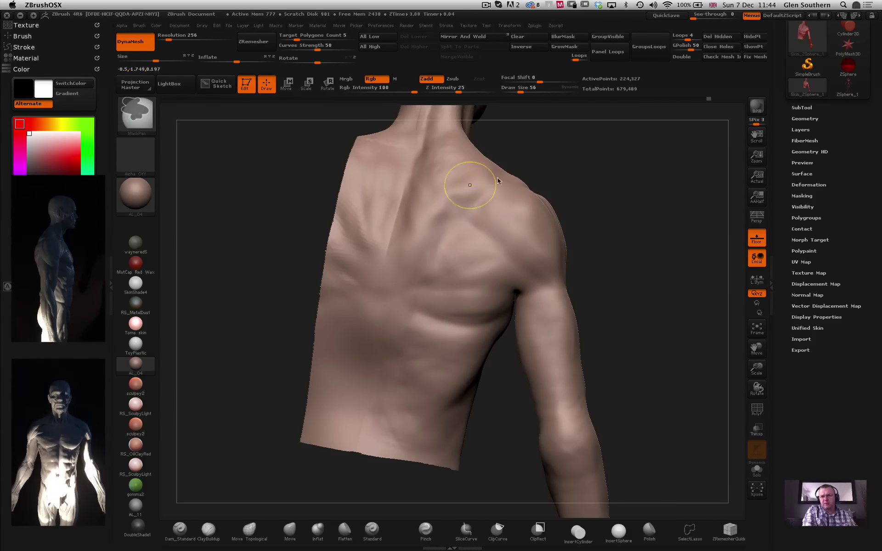
{"action": "mouse_move", "coordinate": [535, 241]}
{"action": "right_mouse_down", "text": "ctrl"}
{"action": "mouse_move", "coordinate": [577, 200]}
{"action": "mouse_move", "coordinate": [578, 291]}
{"action": "right_mouse_up", "text": "ctrl"}
{"action": "left_click_drag", "start_coordinate": [579, 291], "coordinate": [546, 330]}
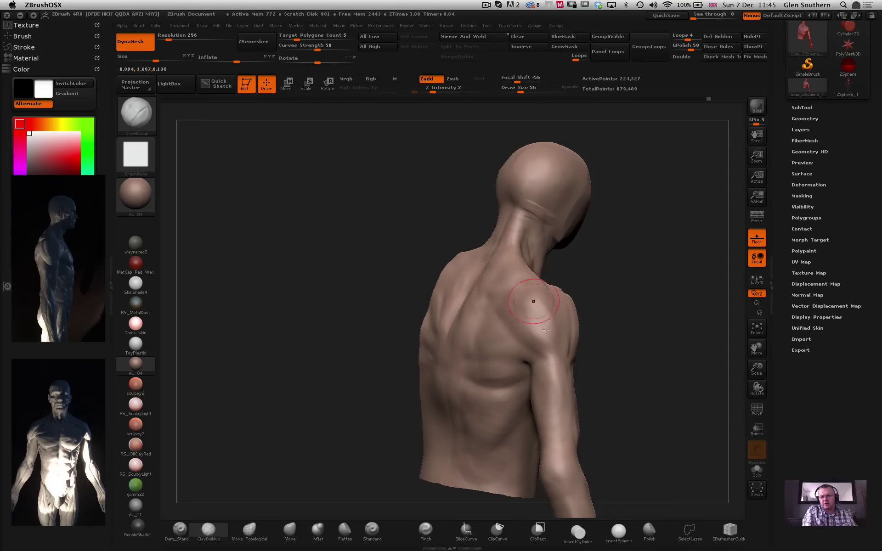
Smooth the muscle forms below the shoulder blade across the side of the mid back.
{"action": "mouse_move", "coordinate": [603, 336]}
{"action": "left_mouse_down"}
{"action": "mouse_move", "coordinate": [536, 311]}
{"action": "mouse_move", "coordinate": [575, 302]}
{"action": "mouse_move", "coordinate": [433, 291]}
{"action": "left_mouse_up"}
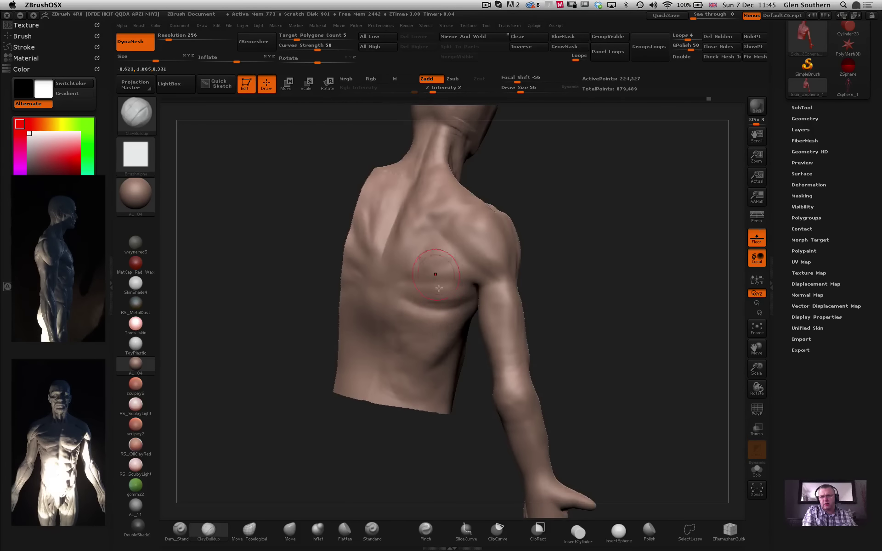
{"action": "key", "text": "shift"}
{"action": "key", "text": "shift"}
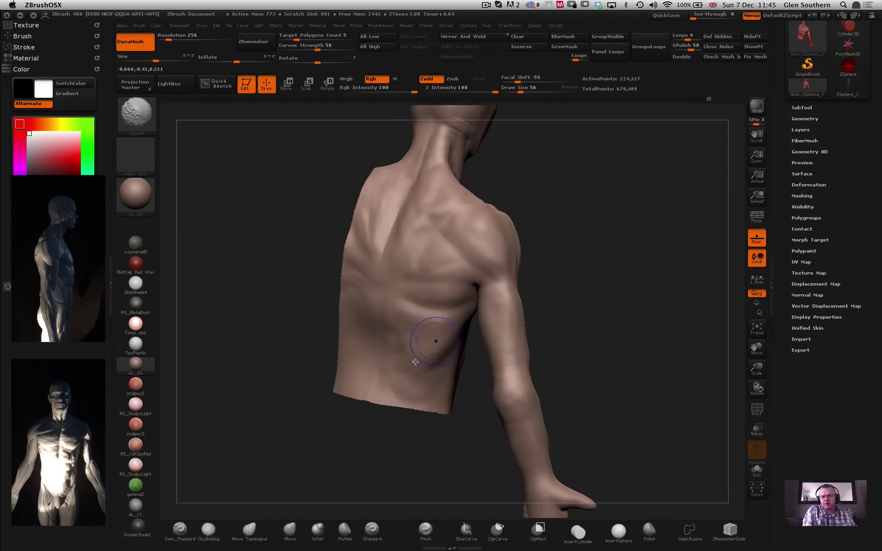
Build up the rear edge of the deltoid and smooth it into the back of the shoulder.
{"action": "left_click_drag", "start_coordinate": [565, 326], "coordinate": [490, 291]}
{"action": "right_click_drag", "start_coordinate": [505, 260], "coordinate": [555, 315], "text": "ctrl"}
{"action": "mouse_move", "coordinate": [634, 294]}
{"action": "left_mouse_down"}
{"action": "mouse_move", "coordinate": [592, 280]}
{"action": "mouse_move", "coordinate": [549, 230]}
{"action": "left_mouse_up"}
{"action": "mouse_move", "coordinate": [415, 171]}
{"action": "left_mouse_down"}
{"action": "mouse_move", "coordinate": [373, 165]}
{"action": "mouse_move", "coordinate": [478, 171]}
{"action": "mouse_move", "coordinate": [354, 181]}
{"action": "mouse_move", "coordinate": [457, 187]}
{"action": "mouse_move", "coordinate": [453, 242]}
{"action": "mouse_move", "coordinate": [484, 252]}
{"action": "left_mouse_up"}
{"action": "left_click_drag", "start_coordinate": [365, 213], "coordinate": [463, 291]}
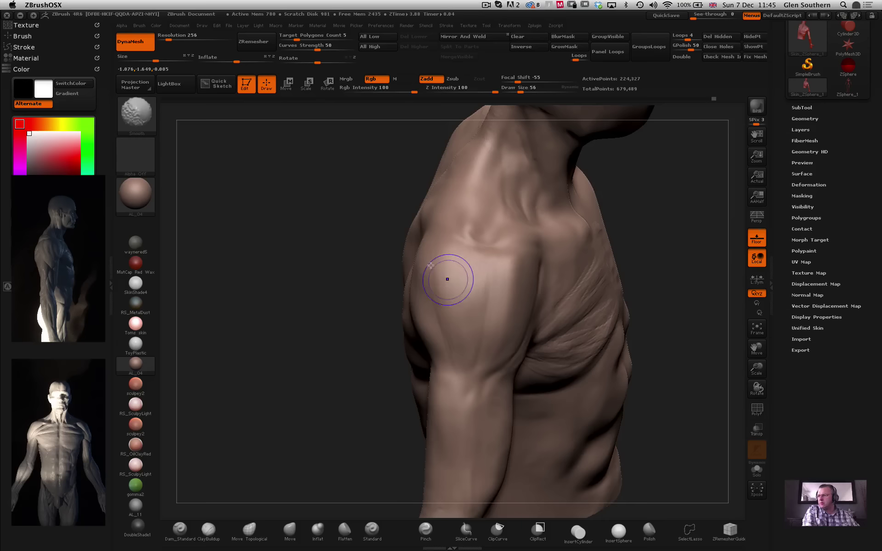
{"action": "mouse_move", "coordinate": [368, 281]}
{"action": "left_mouse_down"}
{"action": "mouse_move", "coordinate": [439, 302]}
{"action": "mouse_move", "coordinate": [409, 327]}
{"action": "left_mouse_up"}
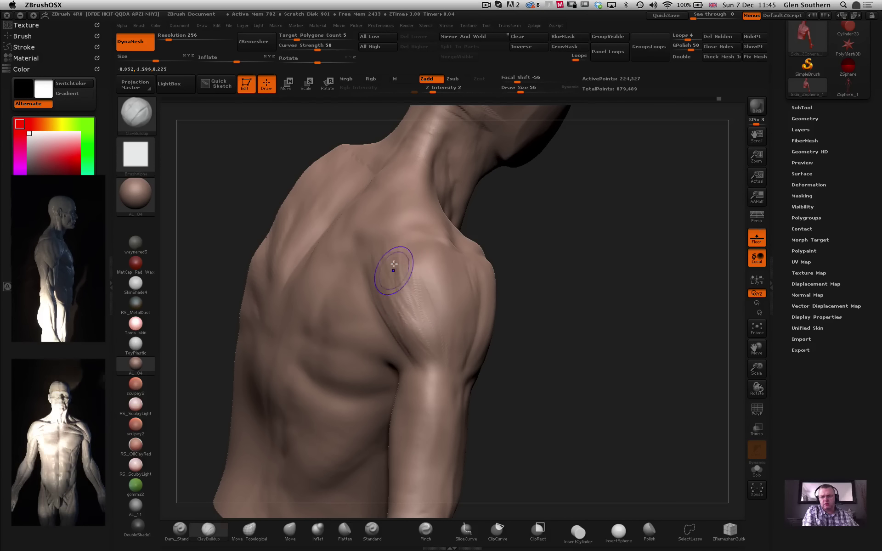
{"action": "left_click_drag", "start_coordinate": [392, 270], "coordinate": [416, 321], "text": "shift"}
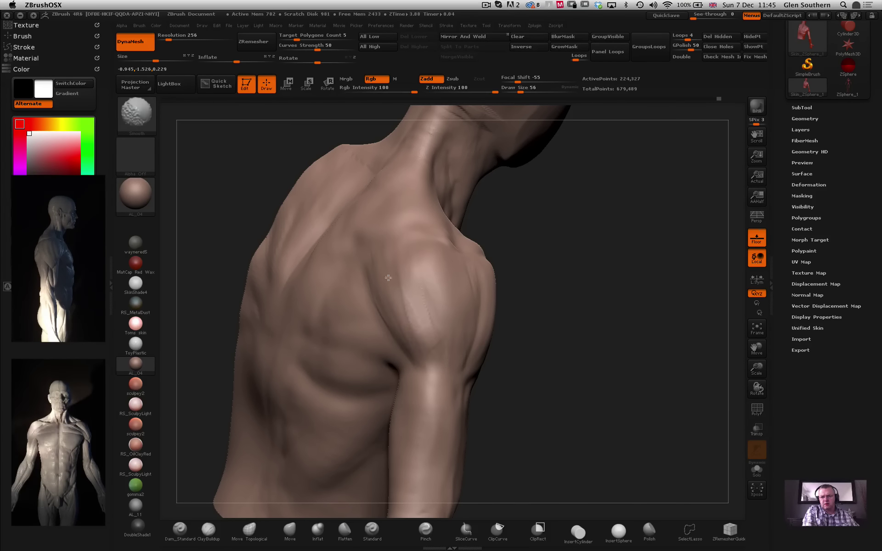
Build up the front deltoid where it meets the chest below the collarbone and smooth the transition.
{"action": "mouse_move", "coordinate": [575, 325]}
{"action": "left_mouse_down"}
{"action": "mouse_move", "coordinate": [522, 323]}
{"action": "mouse_move", "coordinate": [464, 299]}
{"action": "left_mouse_up"}
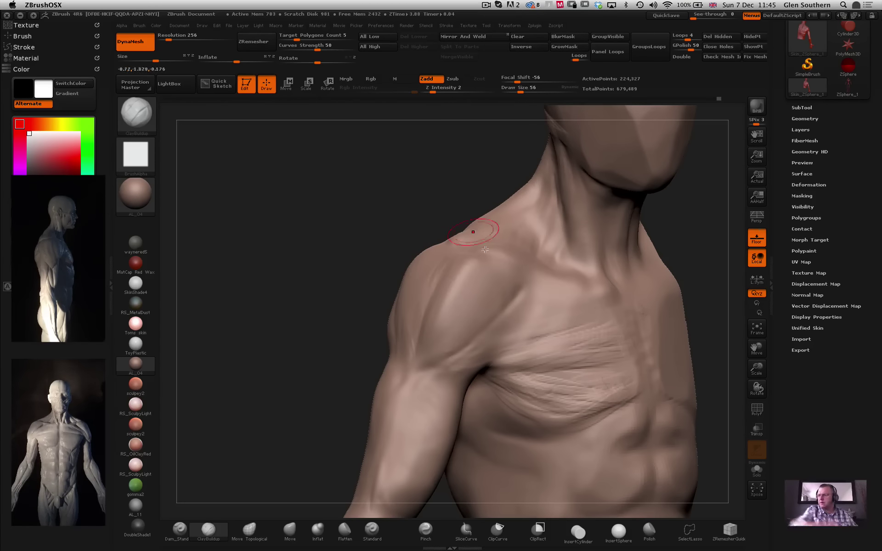
{"action": "mouse_move", "coordinate": [346, 212]}
{"action": "left_mouse_down"}
{"action": "mouse_move", "coordinate": [335, 199]}
{"action": "mouse_move", "coordinate": [347, 195]}
{"action": "mouse_move", "coordinate": [467, 260]}
{"action": "left_mouse_up"}
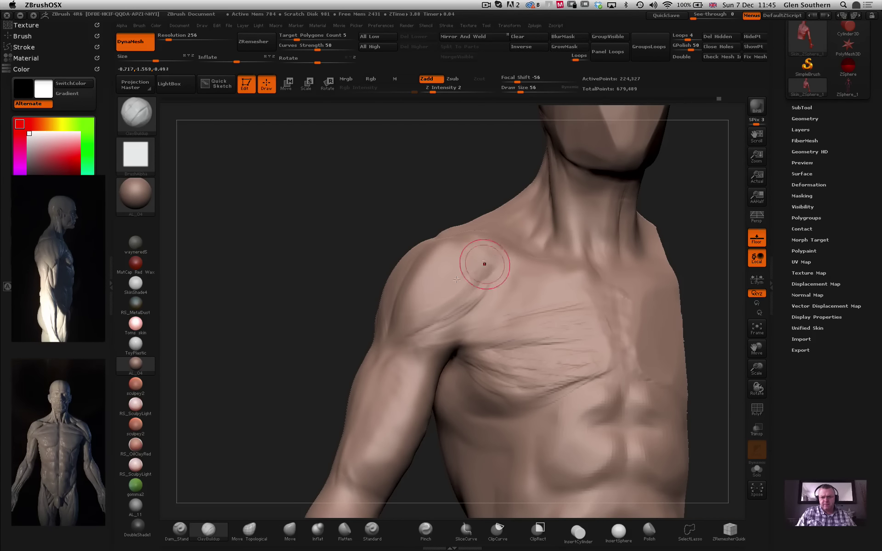
{"action": "key", "text": "shift"}
{"action": "left_click_drag", "start_coordinate": [421, 297], "coordinate": [481, 259], "text": "shift"}
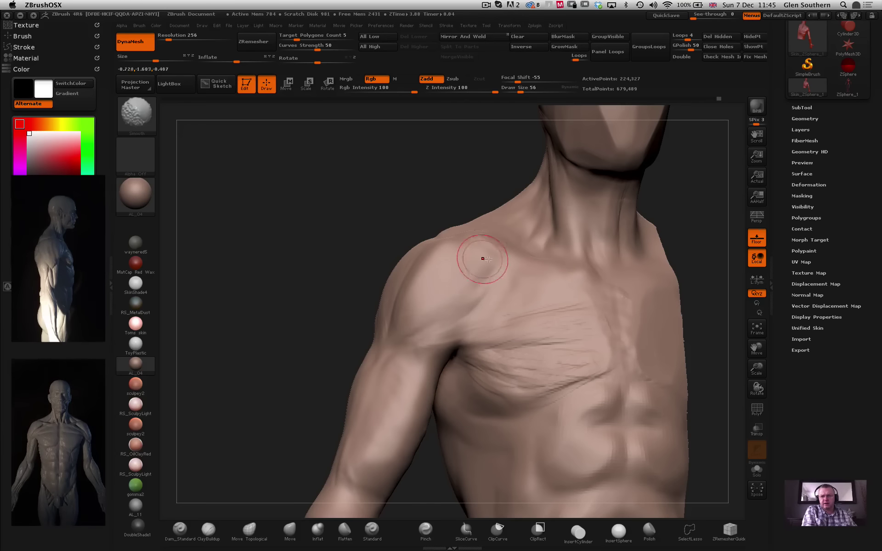
Smooth the rough muscle striations across the chest toward the armpit.
{"action": "left_click_drag", "start_coordinate": [449, 301], "coordinate": [478, 282]}
{"action": "mouse_move", "coordinate": [478, 282]}
{"action": "right_mouse_down", "text": "ctrl"}
{"action": "mouse_move", "coordinate": [374, 244]}
{"action": "mouse_move", "coordinate": [412, 253]}
{"action": "right_mouse_up", "text": "ctrl"}
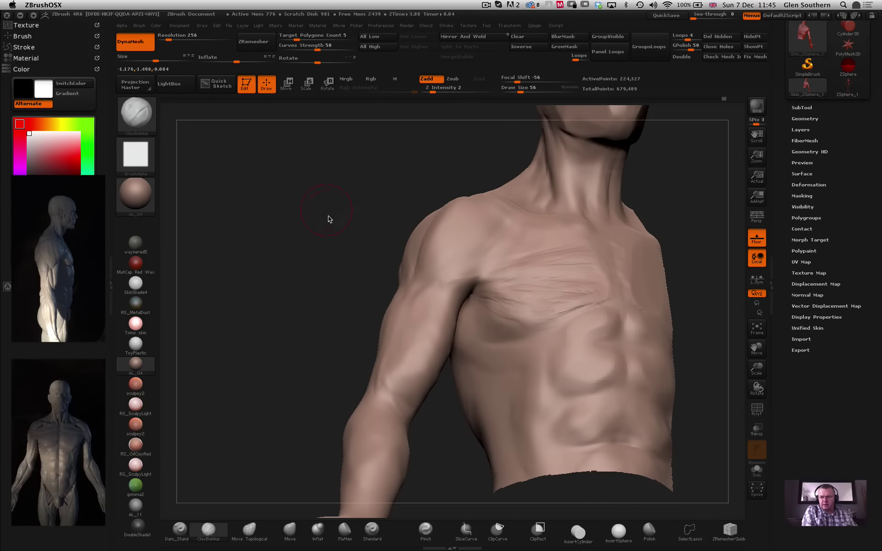
{"action": "left_click_drag", "start_coordinate": [364, 248], "coordinate": [376, 198], "text": "alt"}
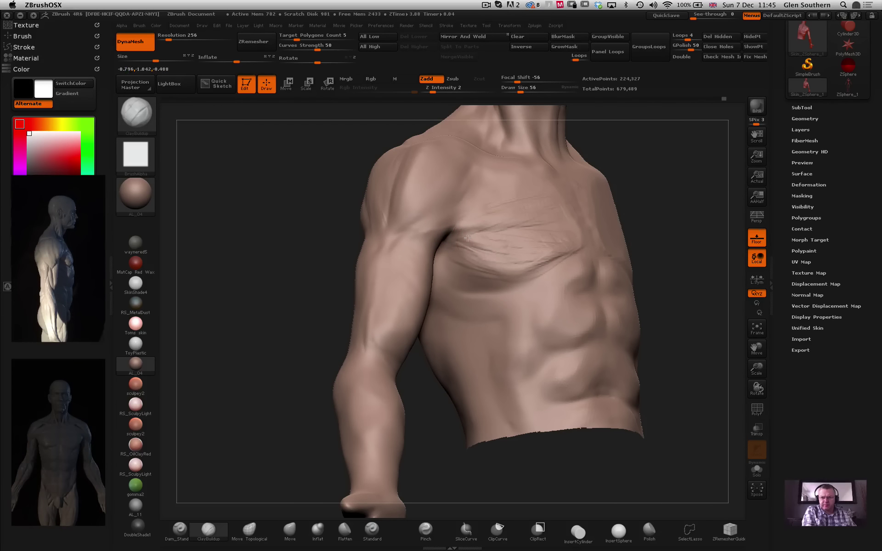
{"action": "key", "text": "shift"}
{"action": "mouse_move", "coordinate": [557, 241]}
{"action": "left_mouse_down", "text": "shift"}
{"action": "mouse_move", "coordinate": [498, 258]}
{"action": "mouse_move", "coordinate": [557, 230]}
{"action": "mouse_move", "coordinate": [502, 260]}
{"action": "mouse_move", "coordinate": [516, 251]}
{"action": "left_mouse_up", "text": "shift"}
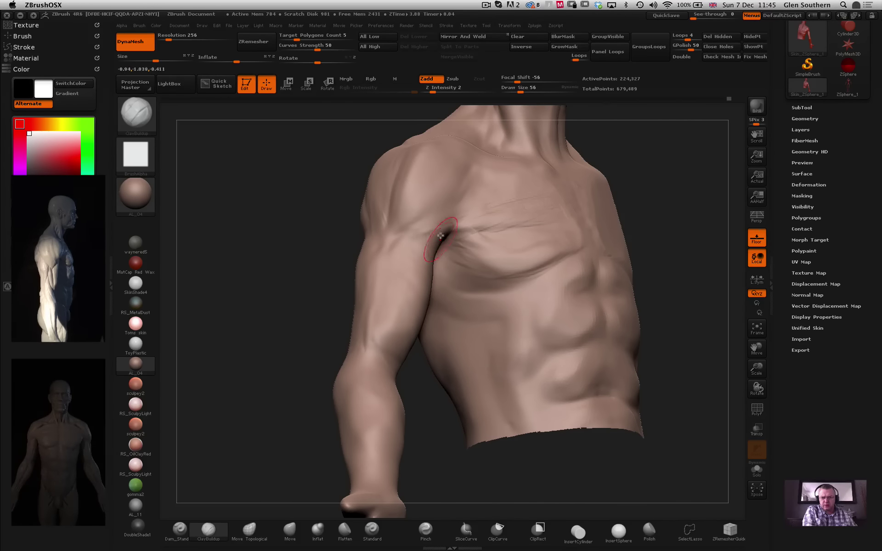
Build up the biceps with strokes from the armpit down toward the elbow and smooth them.
{"action": "left_click_drag", "start_coordinate": [420, 243], "coordinate": [428, 230]}
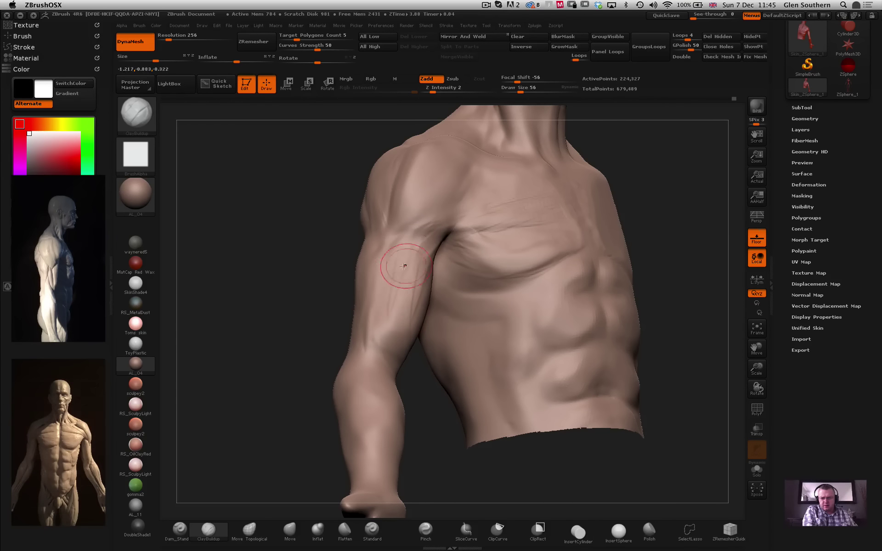
{"action": "left_click_drag", "start_coordinate": [349, 243], "coordinate": [360, 242]}
{"action": "mouse_move", "coordinate": [433, 266]}
{"action": "left_mouse_down"}
{"action": "mouse_move", "coordinate": [416, 277]}
{"action": "mouse_move", "coordinate": [390, 338]}
{"action": "left_mouse_up"}
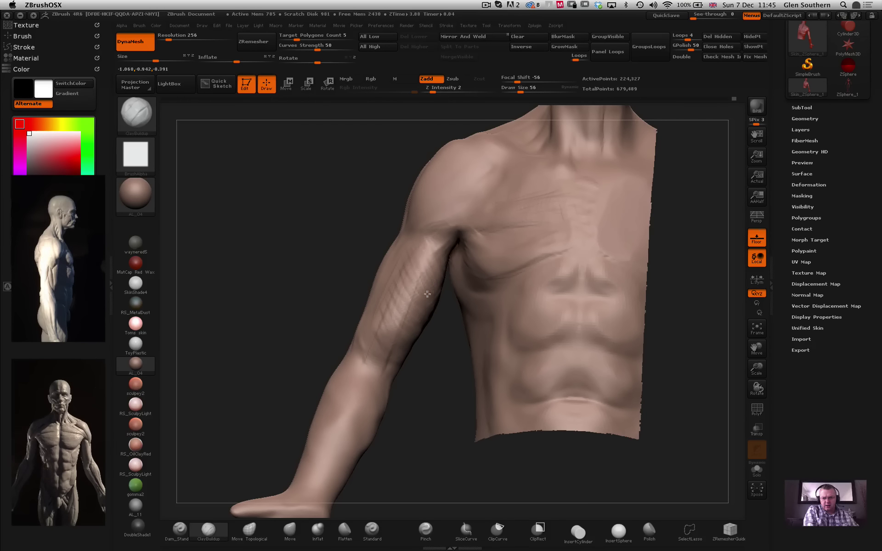
{"action": "left_click_drag", "start_coordinate": [404, 292], "coordinate": [408, 321], "text": "shift"}
Add volume along the inner side of the upper arm and smooth it into the biceps.
{"action": "left_click_drag", "start_coordinate": [368, 275], "coordinate": [331, 272]}
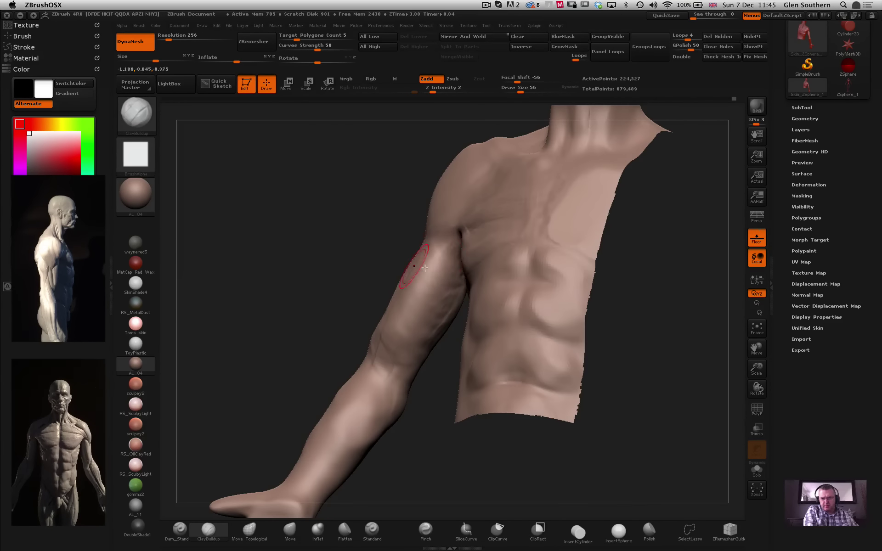
{"action": "mouse_move", "coordinate": [442, 289]}
{"action": "left_mouse_down"}
{"action": "mouse_move", "coordinate": [417, 296]}
{"action": "mouse_move", "coordinate": [410, 314]}
{"action": "left_mouse_up"}
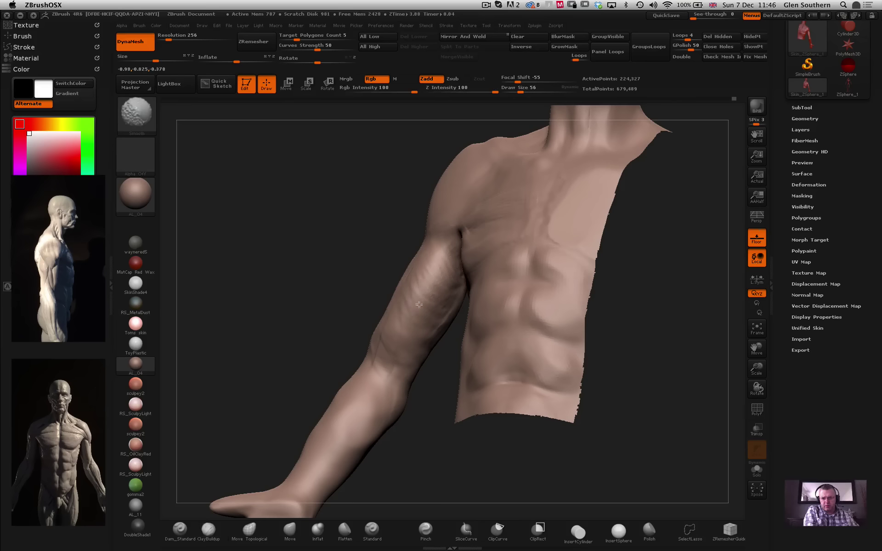
{"action": "left_click_drag", "start_coordinate": [354, 289], "coordinate": [385, 295]}
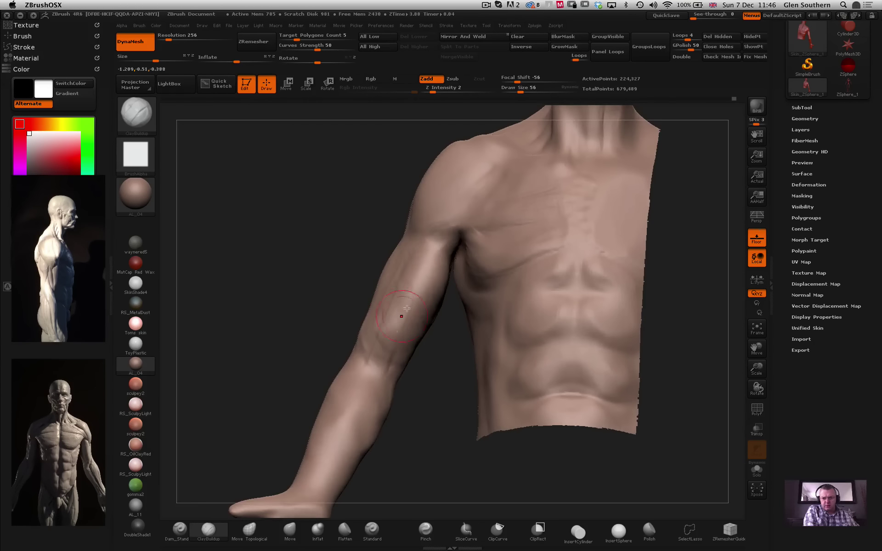
{"action": "left_click_drag", "start_coordinate": [340, 276], "coordinate": [410, 292]}
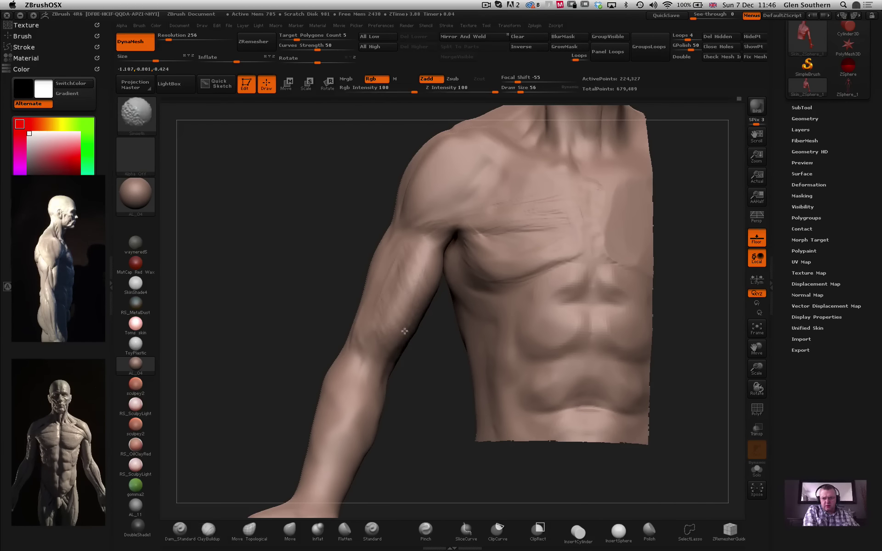
Reduce the Draw Size to 22 and refine and smooth the underside of the upper arm between armpit and elbow.
{"action": "left_click_drag", "start_coordinate": [364, 255], "coordinate": [372, 219]}
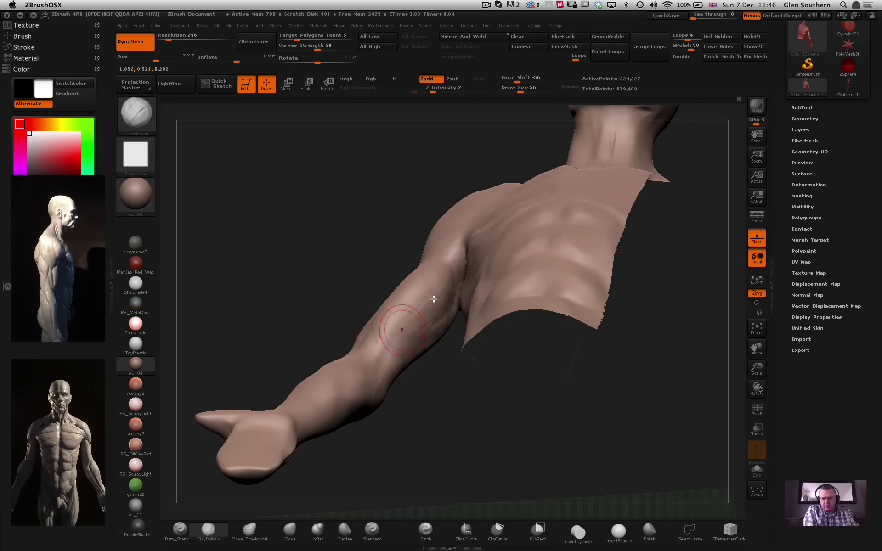
{"action": "key", "text": "shift"}
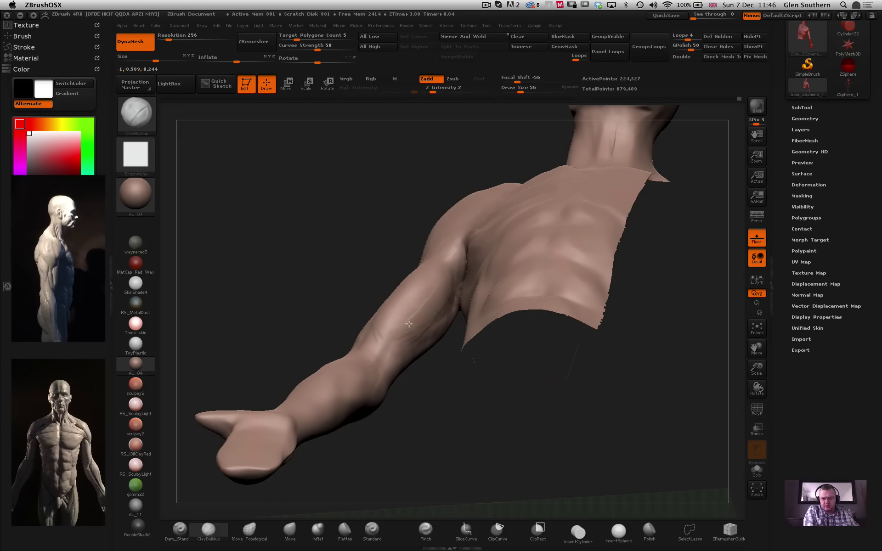
{"action": "left_click_drag", "start_coordinate": [520, 93], "coordinate": [513, 93]}
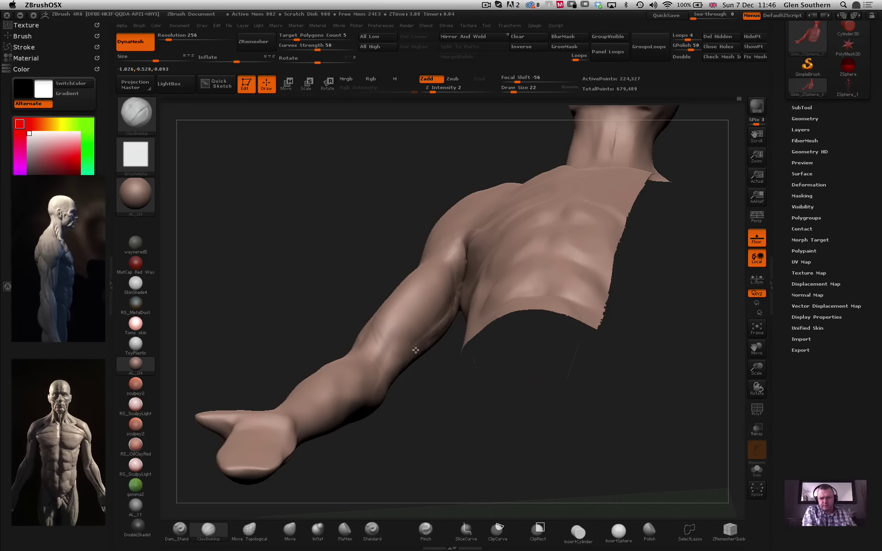
{"action": "key", "text": "shift"}
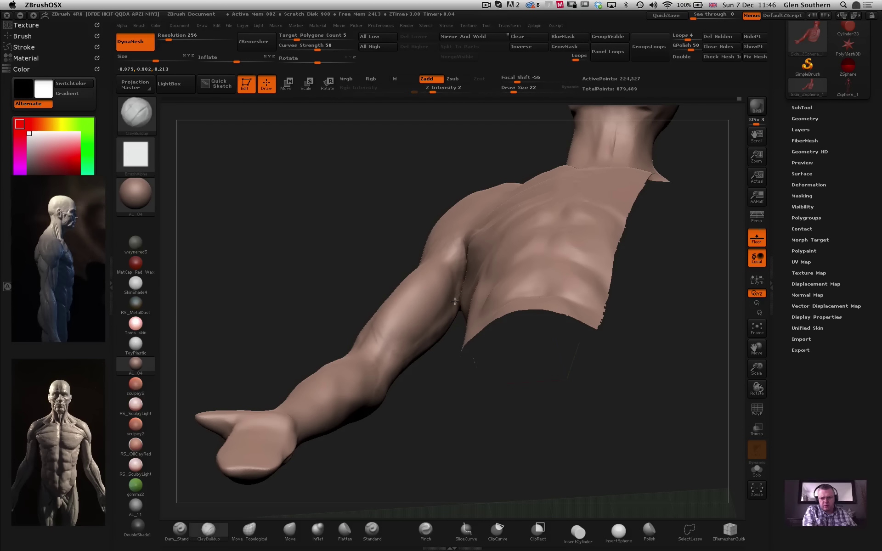
{"action": "key", "text": "shift"}
Sculpt fine strokes along the outer edge of the biceps down to the elbow crease and smooth them.
{"action": "left_click_drag", "start_coordinate": [317, 278], "coordinate": [418, 287]}
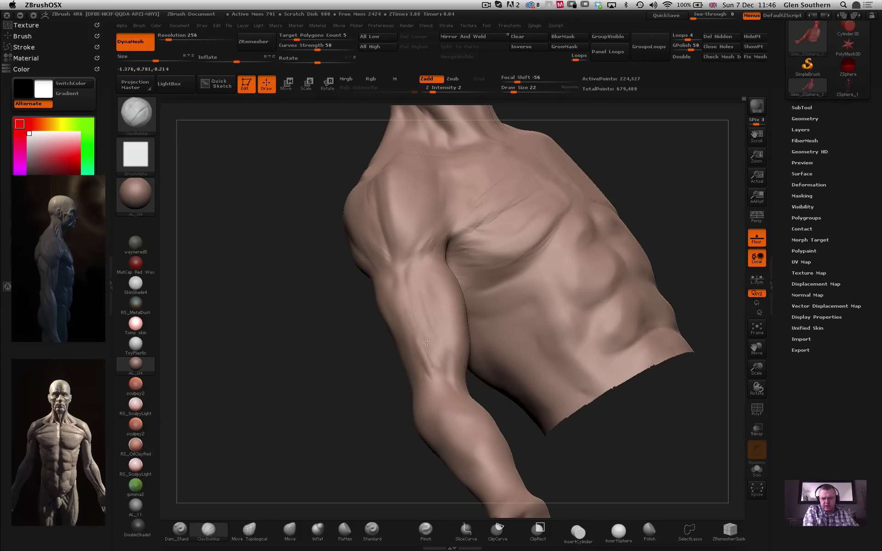
{"action": "key", "text": "ctrl"}
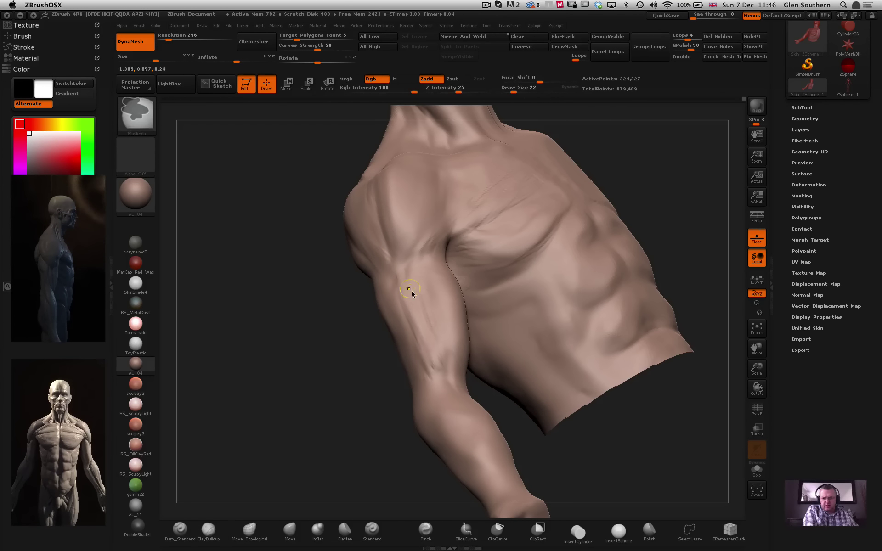
{"action": "mouse_move", "coordinate": [410, 256]}
{"action": "right_mouse_down", "text": "ctrl"}
{"action": "mouse_move", "coordinate": [414, 265]}
{"action": "mouse_move", "coordinate": [388, 218]}
{"action": "right_mouse_up", "text": "ctrl"}
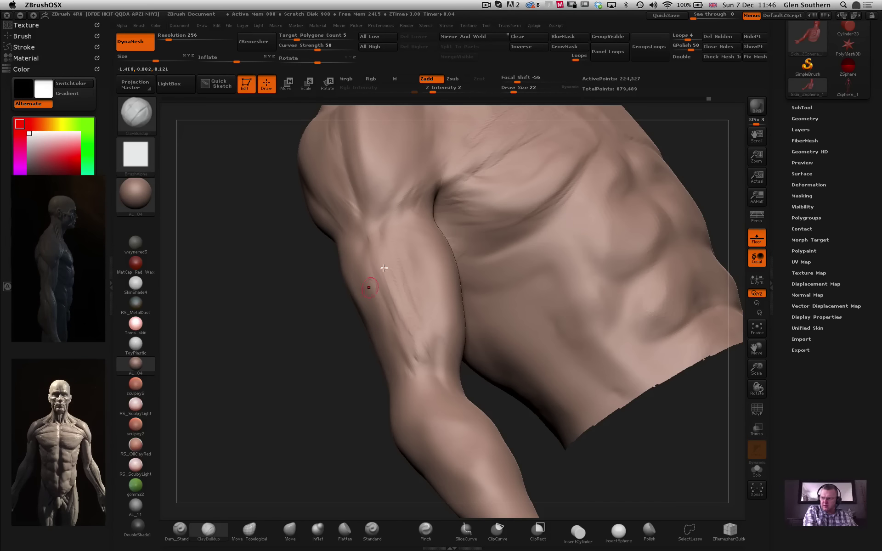
{"action": "left_click_drag", "start_coordinate": [480, 376], "coordinate": [348, 331]}
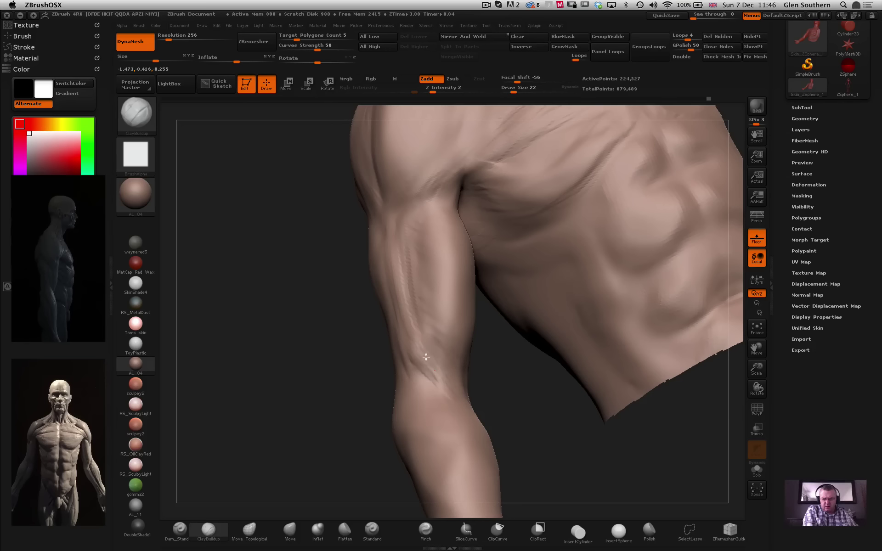
{"action": "key", "text": "shift"}
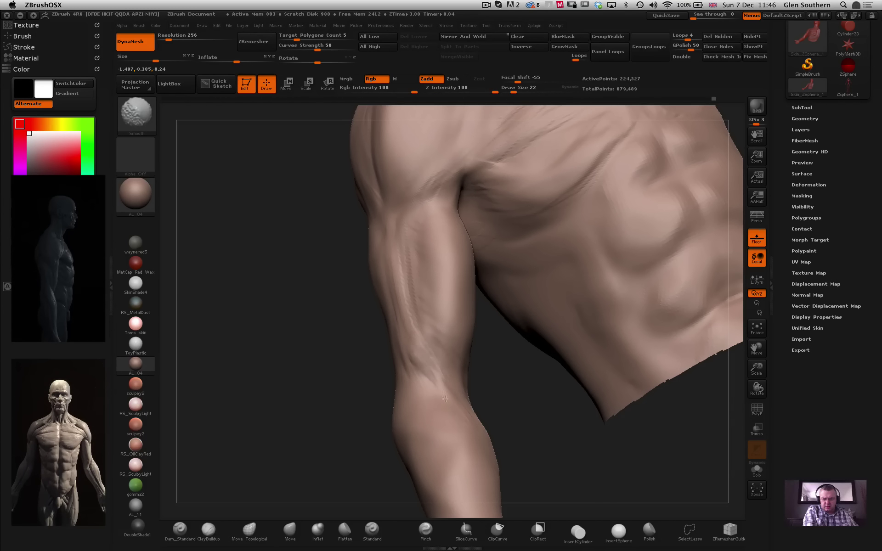
{"action": "mouse_move", "coordinate": [445, 399]}
{"action": "left_mouse_down", "text": "shift"}
{"action": "mouse_move", "coordinate": [423, 378]}
{"action": "mouse_move", "coordinate": [427, 362]}
{"action": "left_mouse_up", "text": "shift"}
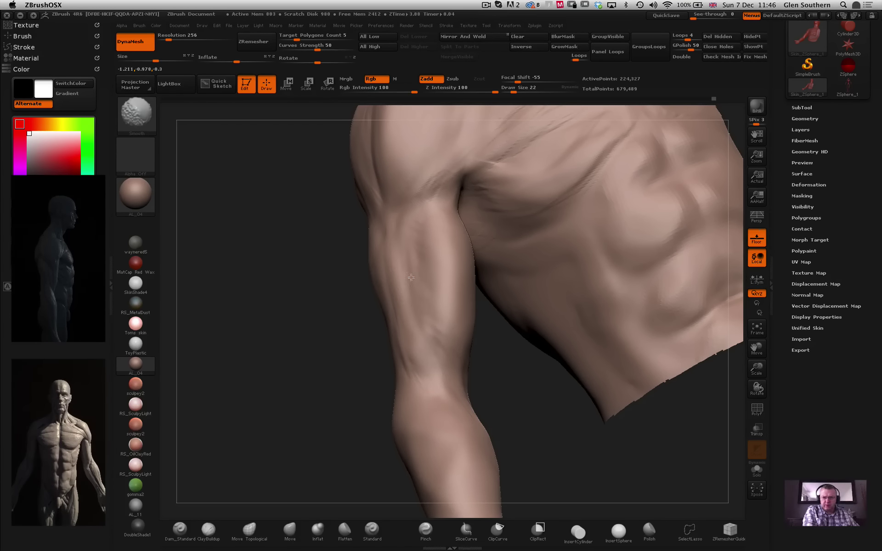
Smooth the lower part of the deltoid, and build up and smooth the lower biceps where it tapers into the elbow.
{"action": "mouse_move", "coordinate": [346, 235]}
{"action": "left_mouse_down"}
{"action": "mouse_move", "coordinate": [371, 268]}
{"action": "mouse_move", "coordinate": [381, 264]}
{"action": "left_mouse_up"}
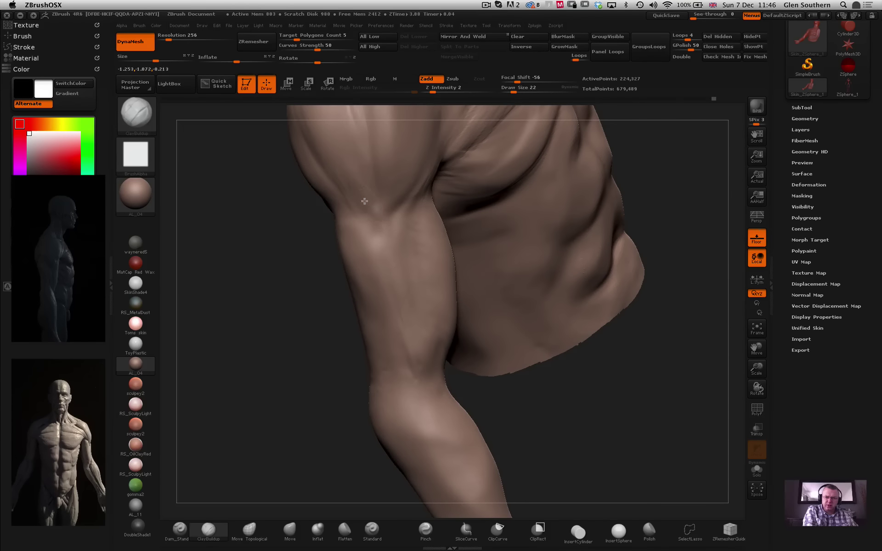
{"action": "key", "text": "shift"}
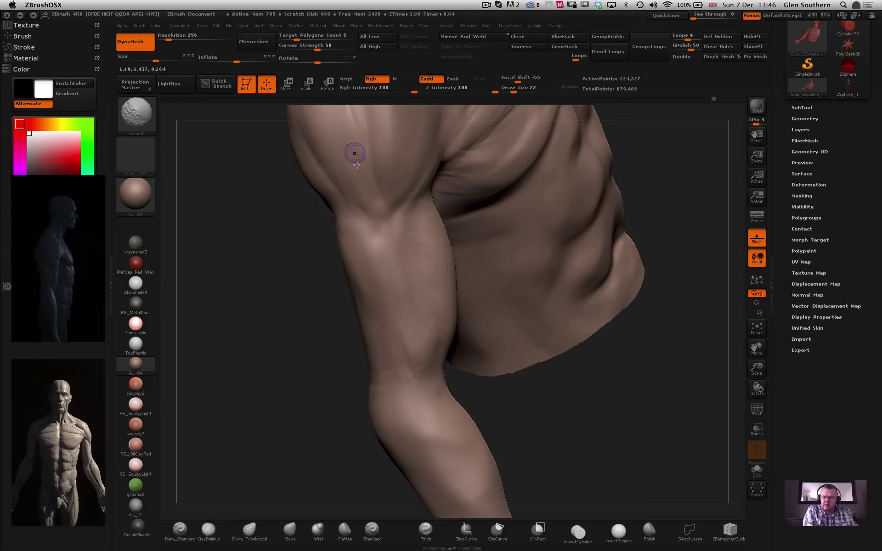
{"action": "mouse_move", "coordinate": [443, 225]}
{"action": "right_mouse_down", "text": "ctrl"}
{"action": "mouse_move", "coordinate": [323, 202]}
{"action": "mouse_move", "coordinate": [486, 257]}
{"action": "mouse_move", "coordinate": [624, 288]}
{"action": "right_mouse_up", "text": "ctrl"}
{"action": "left_click_drag", "start_coordinate": [511, 230], "coordinate": [432, 340]}
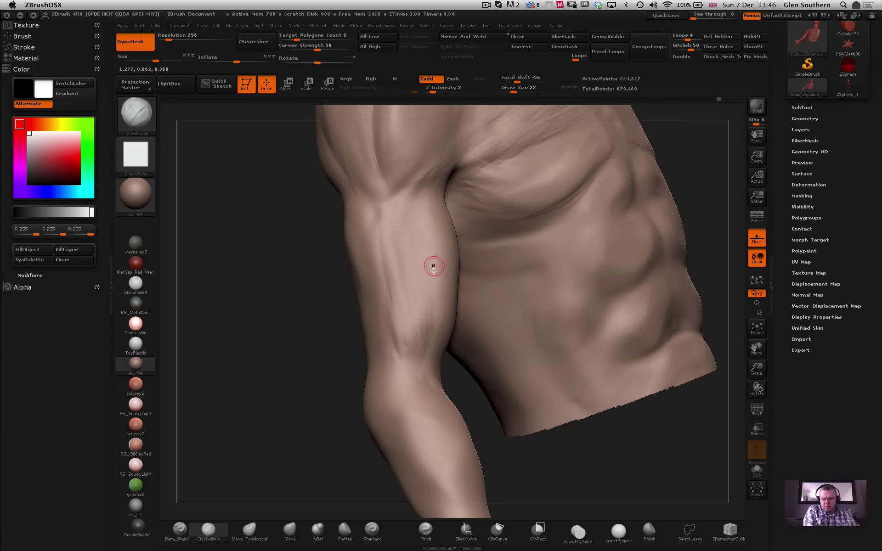
{"action": "key", "text": "shift"}
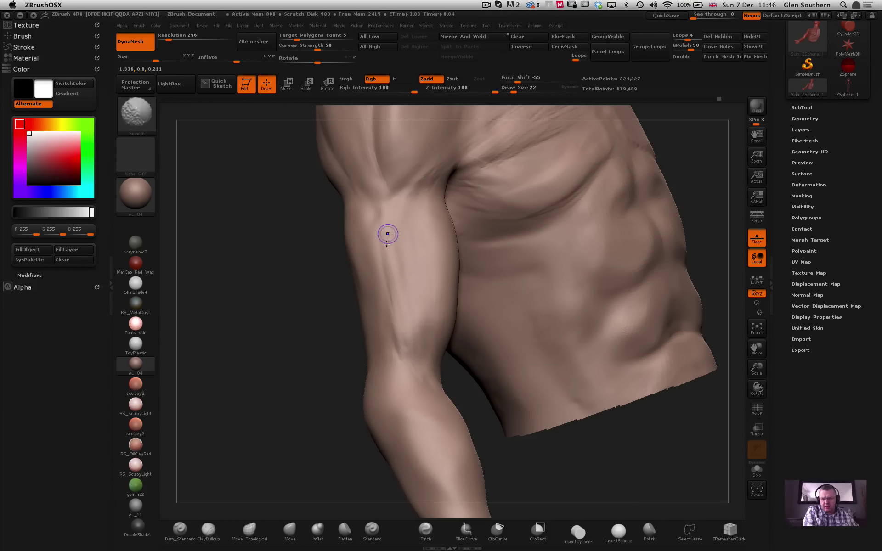
{"action": "left_click_drag", "start_coordinate": [397, 320], "coordinate": [409, 347], "text": "shift"}
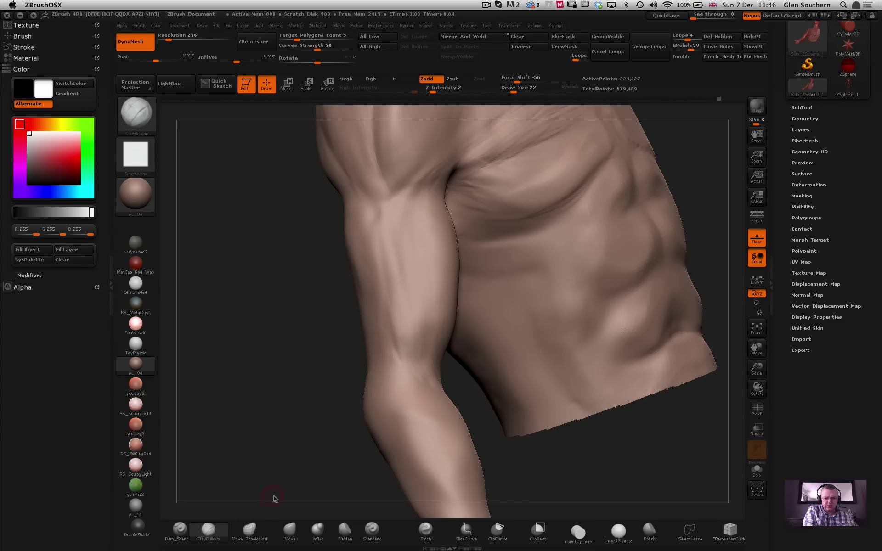
Flatten and smooth the front and outer surface of the upper arm between deltoid and elbow at Draw Size 22.
{"action": "left_click", "coordinate": [344, 529]}
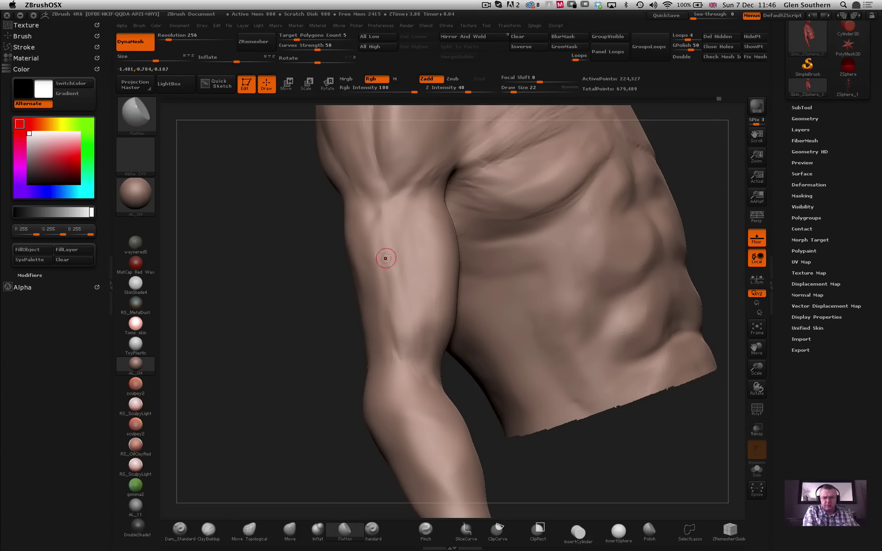
{"action": "key", "text": "shift"}
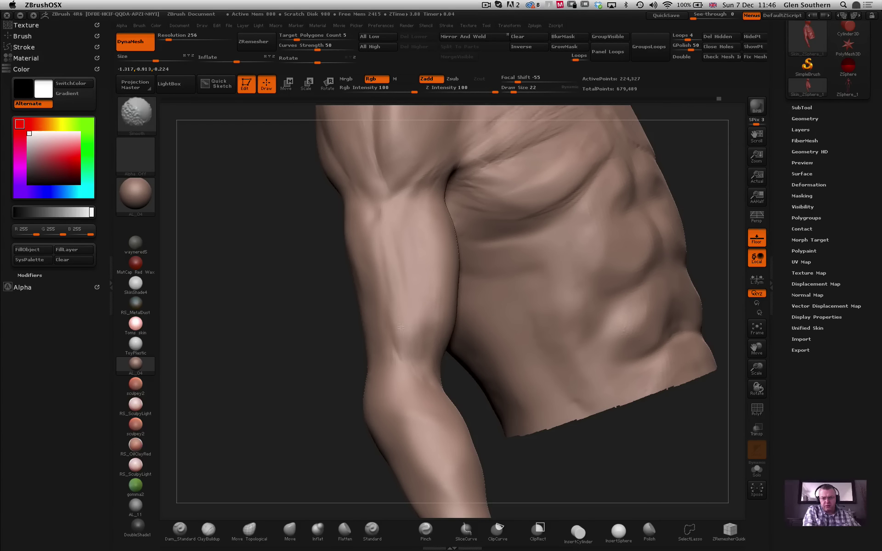
{"action": "key", "text": "f"}
{"action": "mouse_move", "coordinate": [324, 248]}
{"action": "left_mouse_down"}
{"action": "mouse_move", "coordinate": [332, 248]}
{"action": "mouse_move", "coordinate": [323, 258]}
{"action": "mouse_move", "coordinate": [339, 225]}
{"action": "mouse_move", "coordinate": [289, 234]}
{"action": "mouse_move", "coordinate": [299, 220]}
{"action": "mouse_move", "coordinate": [380, 185]}
{"action": "left_mouse_up"}
{"action": "mouse_move", "coordinate": [619, 233]}
{"action": "left_mouse_down"}
{"action": "mouse_move", "coordinate": [635, 234]}
{"action": "mouse_move", "coordinate": [627, 233]}
{"action": "left_mouse_up"}
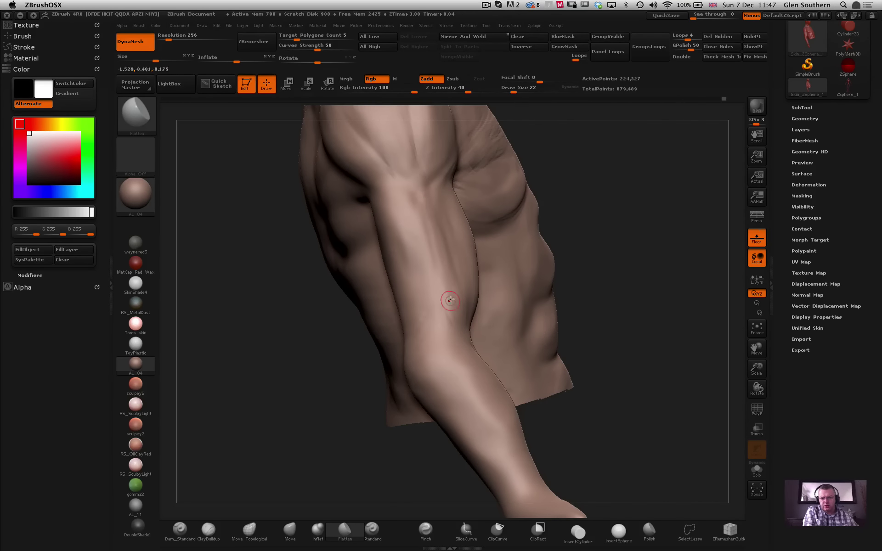
Flatten the outer back of the upper arm just below the deltoid and down along the triceps.
{"action": "left_click_drag", "start_coordinate": [420, 178], "coordinate": [370, 217]}
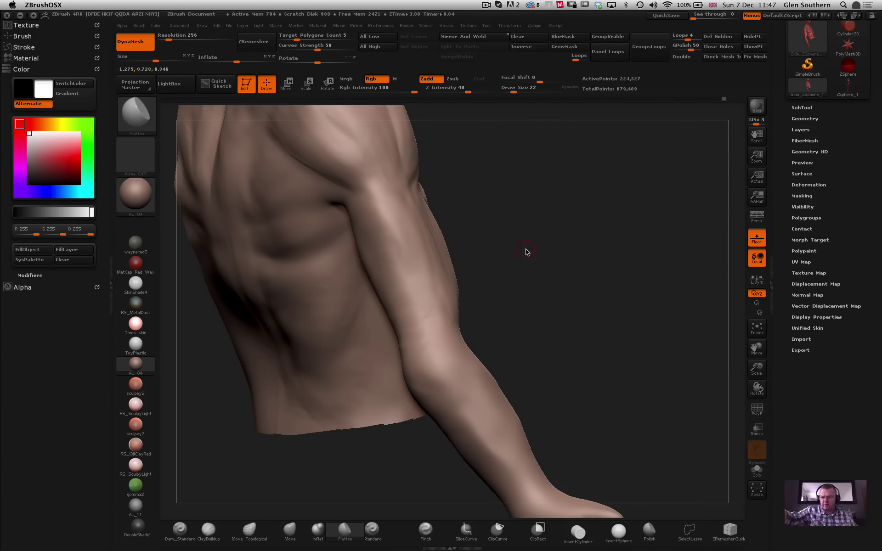
{"action": "left_click_drag", "start_coordinate": [566, 223], "coordinate": [529, 223]}
{"action": "left_click_drag", "start_coordinate": [571, 284], "coordinate": [442, 292]}
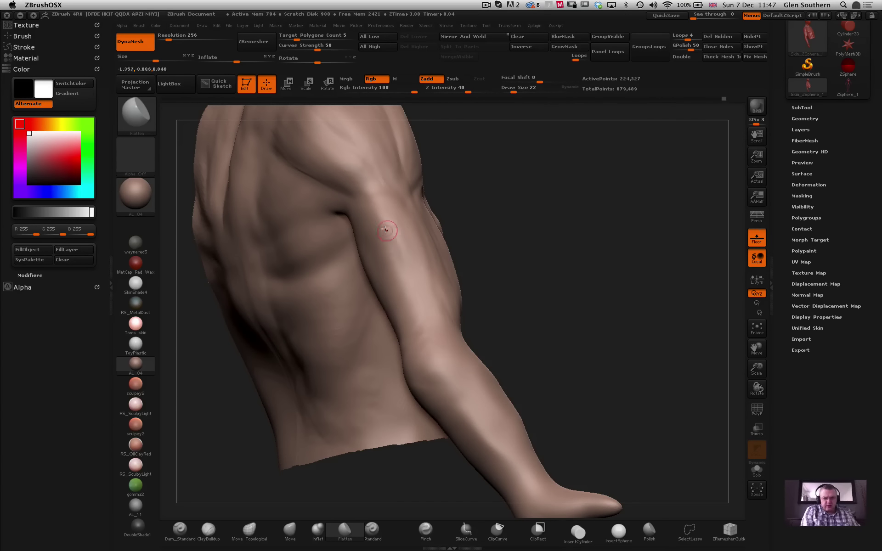
{"action": "mouse_move", "coordinate": [551, 260]}
{"action": "left_mouse_down"}
{"action": "mouse_move", "coordinate": [494, 260]}
{"action": "mouse_move", "coordinate": [477, 248]}
{"action": "left_mouse_up"}
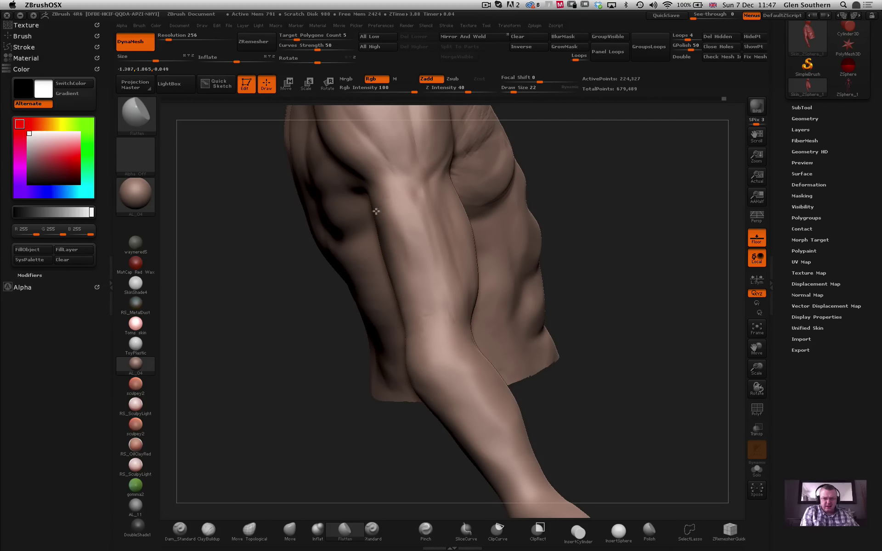
{"action": "left_click_drag", "start_coordinate": [278, 228], "coordinate": [387, 211]}
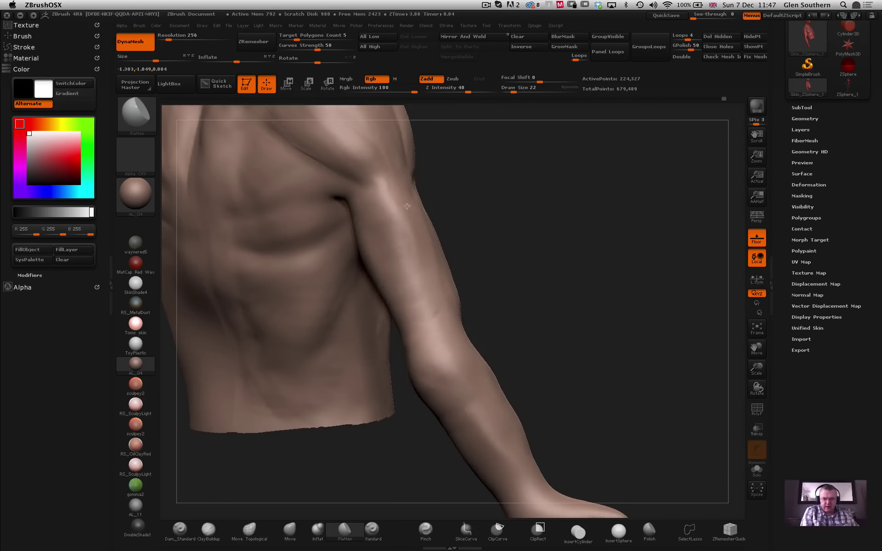
Build up the triceps tendon above the elbow with ClayBuildup, raise the Draw Size to 47, and smooth the triceps.
{"action": "left_click", "coordinate": [290, 529]}
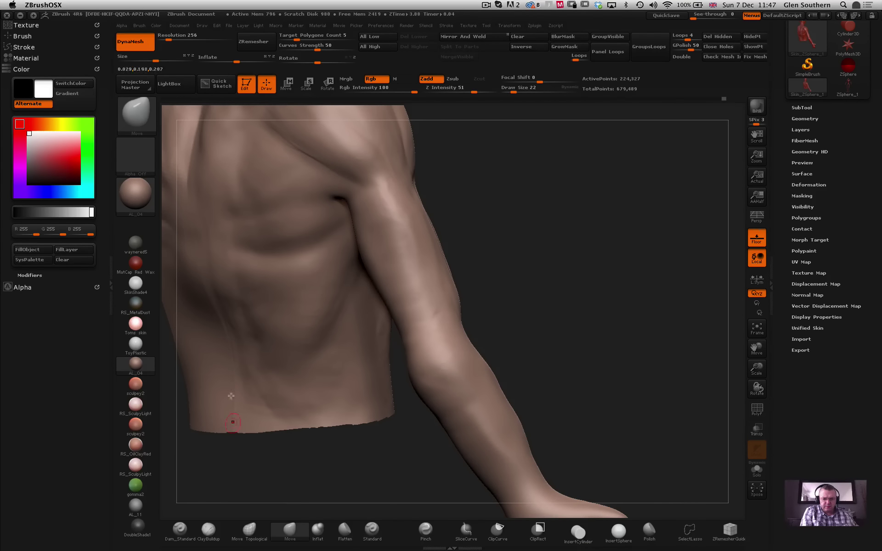
{"action": "left_click", "coordinate": [208, 531]}
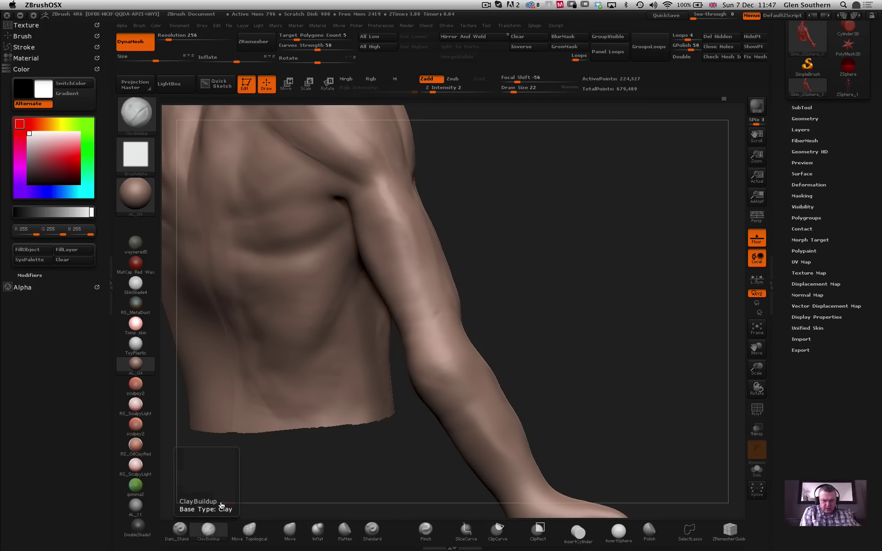
{"action": "left_click_drag", "start_coordinate": [480, 235], "coordinate": [504, 232]}
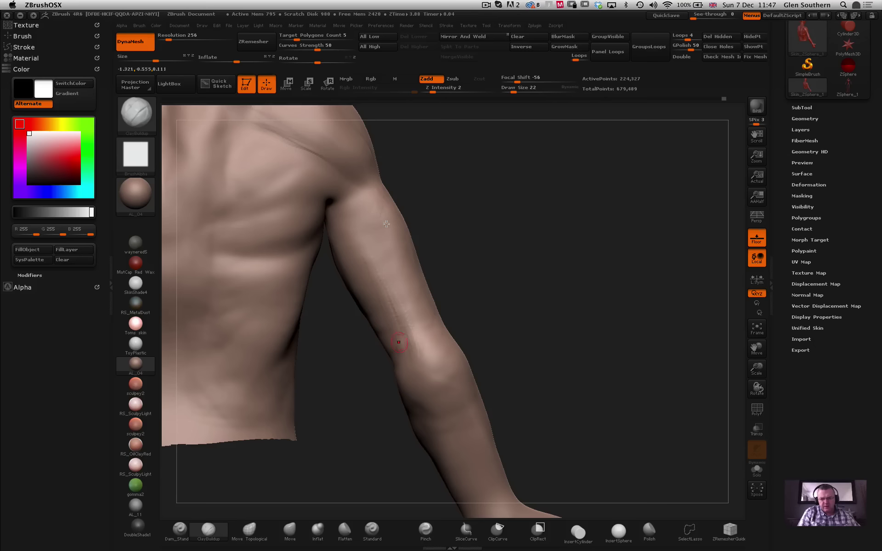
{"action": "left_click_drag", "start_coordinate": [508, 94], "coordinate": [519, 93]}
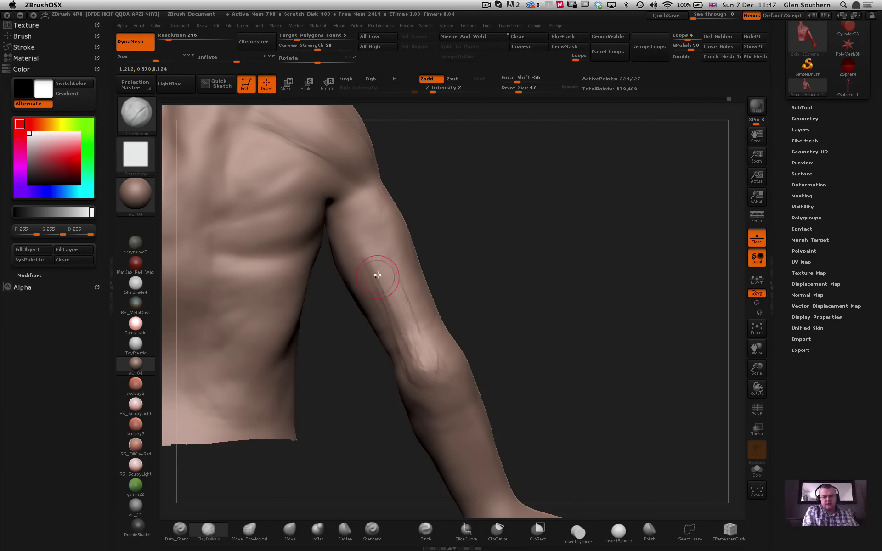
{"action": "mouse_move", "coordinate": [378, 257]}
{"action": "left_mouse_down", "text": "shift"}
{"action": "mouse_move", "coordinate": [416, 372]}
{"action": "mouse_move", "coordinate": [419, 350]}
{"action": "mouse_move", "coordinate": [391, 304]}
{"action": "mouse_move", "coordinate": [374, 248]}
{"action": "mouse_move", "coordinate": [425, 357]}
{"action": "mouse_move", "coordinate": [413, 372]}
{"action": "mouse_move", "coordinate": [358, 235]}
{"action": "mouse_move", "coordinate": [380, 278]}
{"action": "left_mouse_up", "text": "shift"}
{"action": "key", "text": "shift"}
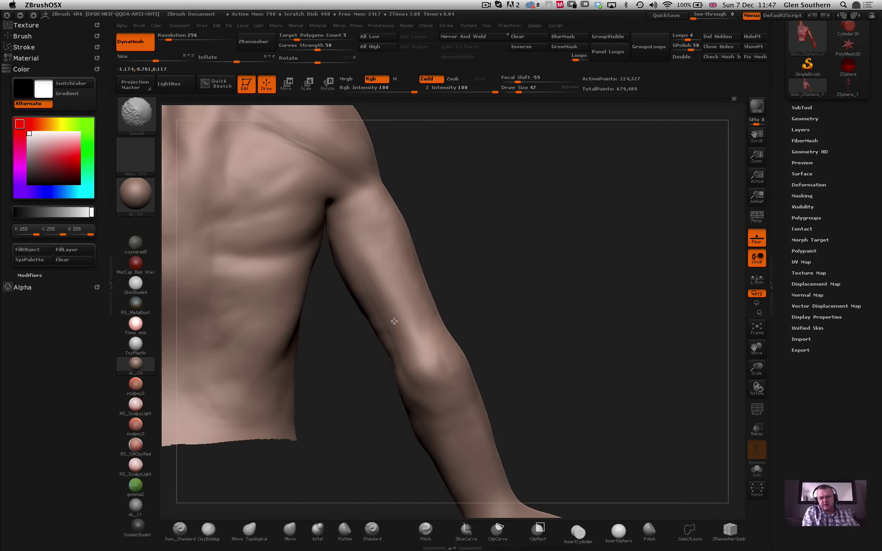
{"action": "left_click_drag", "start_coordinate": [394, 321], "coordinate": [368, 246], "text": "shift"}
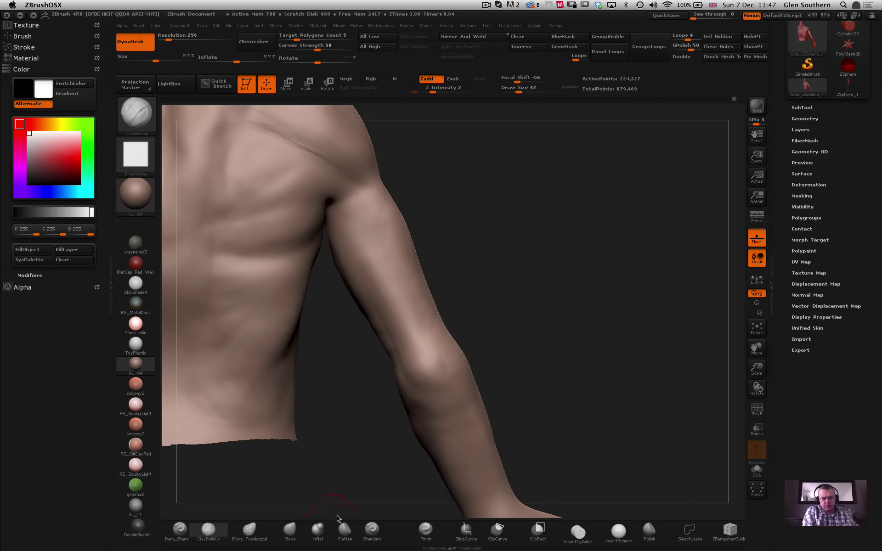
Flatten the triceps from mid upper arm down to the elbow and smooth the flattened strokes.
{"action": "left_click", "coordinate": [344, 531]}
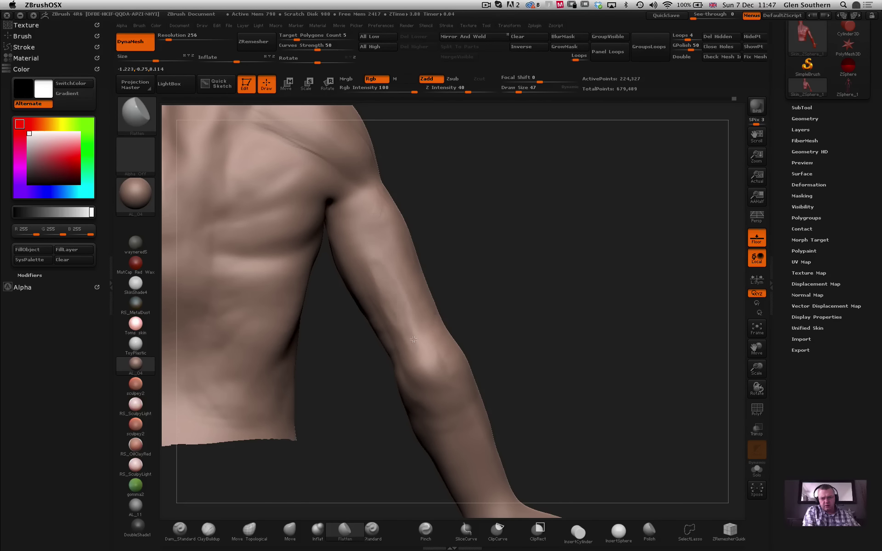
{"action": "key", "text": "shift"}
{"action": "left_click_drag", "start_coordinate": [378, 250], "coordinate": [415, 319]}
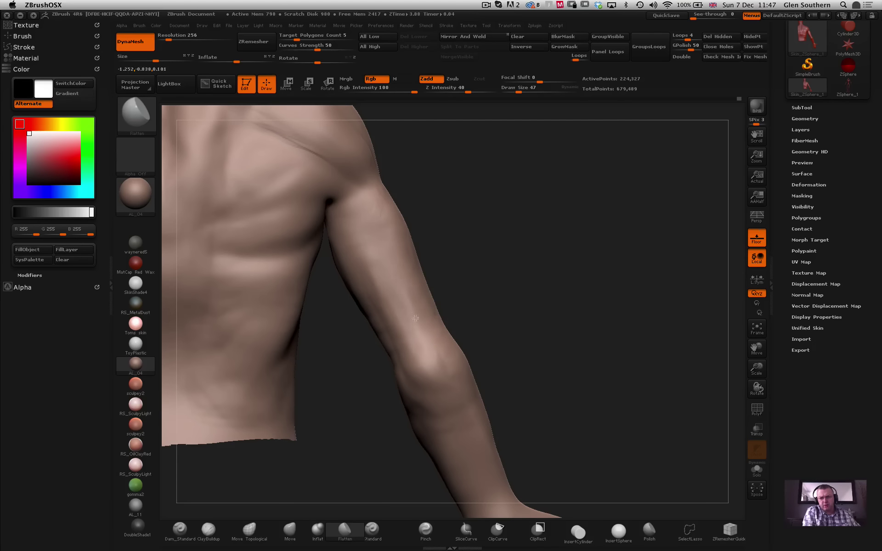
{"action": "left_click_drag", "start_coordinate": [372, 241], "coordinate": [406, 331]}
{"action": "left_click_drag", "start_coordinate": [380, 258], "coordinate": [405, 318], "text": "shift"}
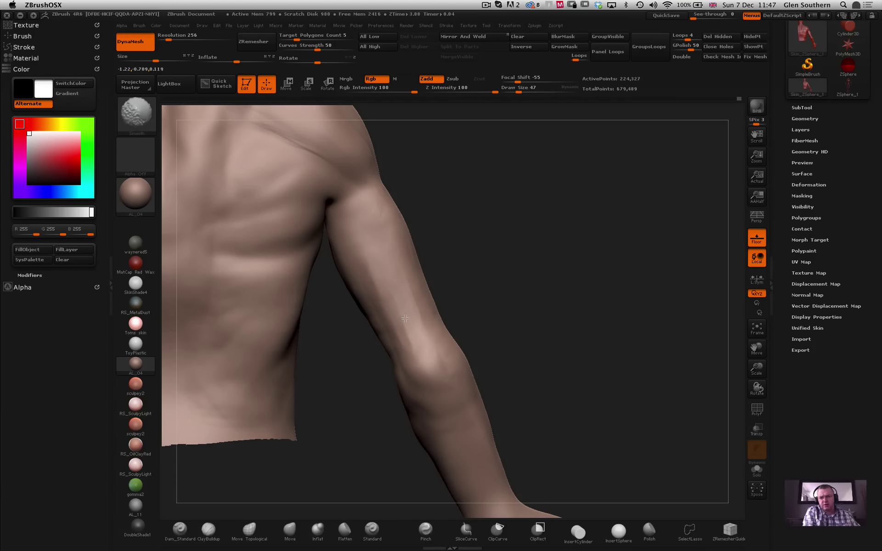
{"action": "mouse_move", "coordinate": [370, 250]}
{"action": "left_mouse_down"}
{"action": "mouse_move", "coordinate": [392, 322]}
{"action": "mouse_move", "coordinate": [404, 330]}
{"action": "left_mouse_up"}
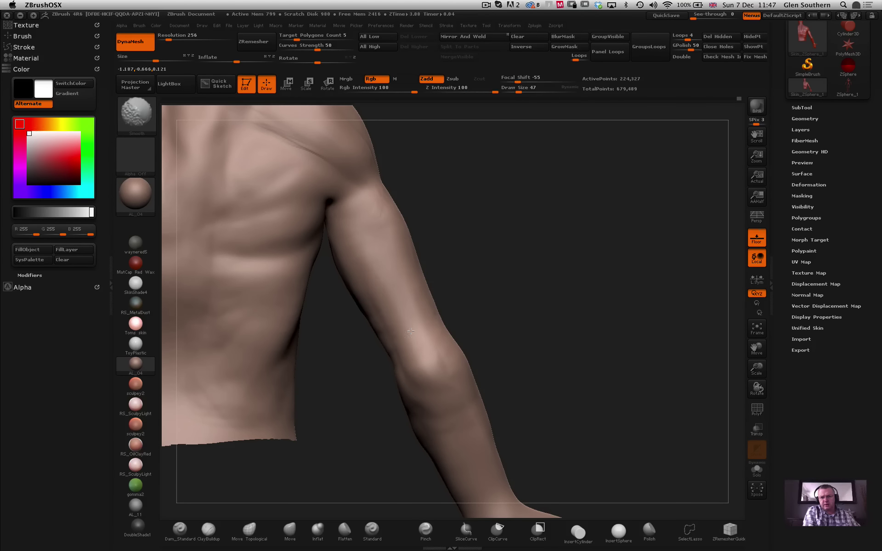
Even out the back of the upper arm with further flattening, and smooth the area just above the elbow.
{"action": "mouse_move", "coordinate": [489, 289]}
{"action": "left_mouse_down"}
{"action": "mouse_move", "coordinate": [406, 319]}
{"action": "mouse_move", "coordinate": [419, 333]}
{"action": "left_mouse_up"}
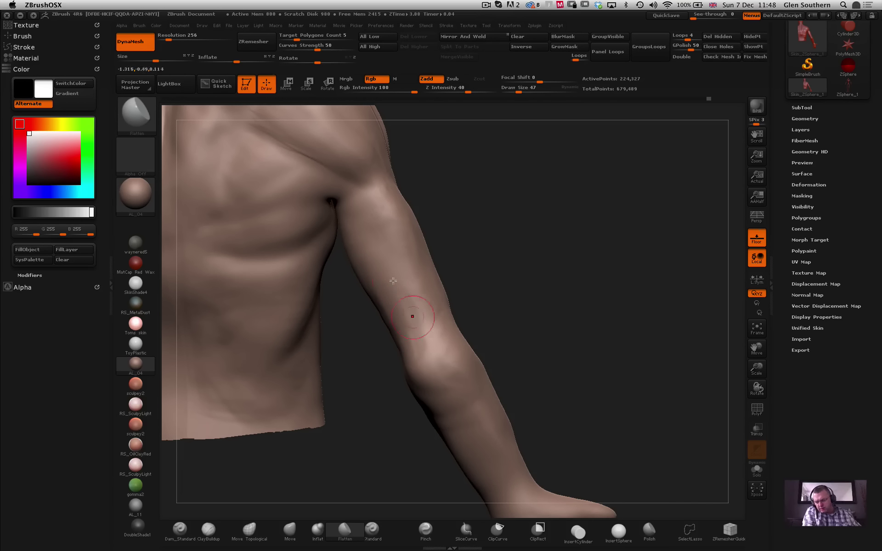
{"action": "left_click_drag", "start_coordinate": [504, 274], "coordinate": [358, 383]}
{"action": "left_click_drag", "start_coordinate": [386, 473], "coordinate": [376, 260]}
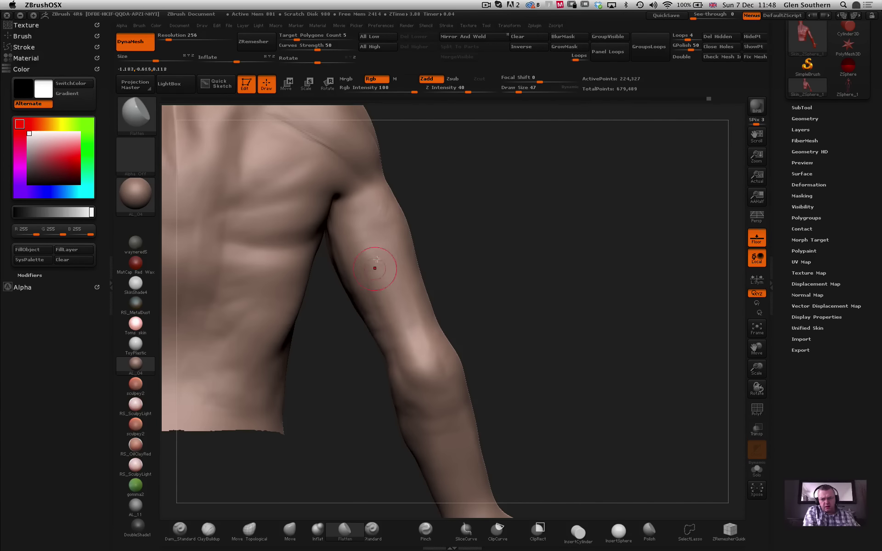
{"action": "key", "text": "shift"}
{"action": "mouse_move", "coordinate": [397, 311]}
{"action": "left_mouse_down", "text": "shift"}
{"action": "mouse_move", "coordinate": [416, 363]}
{"action": "mouse_move", "coordinate": [411, 339]}
{"action": "left_mouse_up", "text": "shift"}
{"action": "mouse_move", "coordinate": [370, 244]}
{"action": "left_mouse_down"}
{"action": "mouse_move", "coordinate": [394, 294]}
{"action": "mouse_move", "coordinate": [371, 246]}
{"action": "mouse_move", "coordinate": [385, 260]}
{"action": "left_mouse_up"}
Flatten the outer plane of the triceps between the rear deltoid and the elbow.
{"action": "left_click_drag", "start_coordinate": [496, 260], "coordinate": [404, 167]}
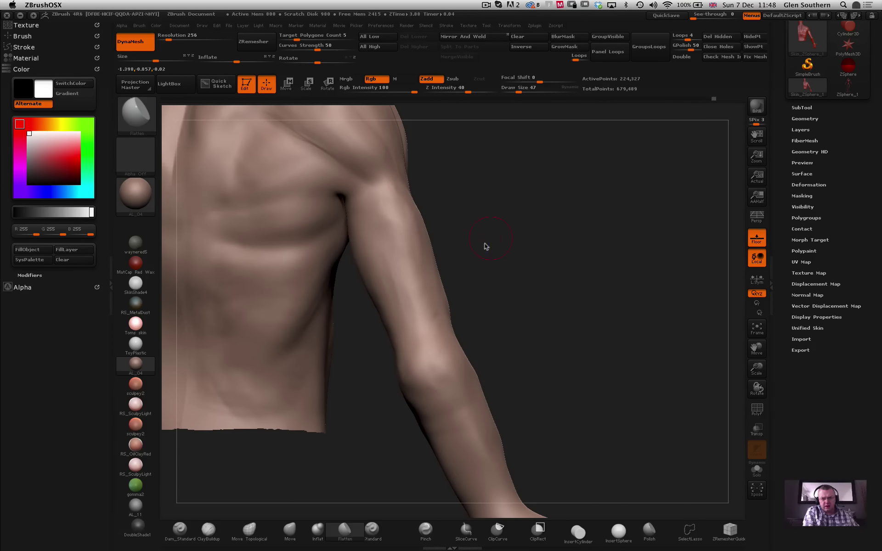
{"action": "left_click_drag", "start_coordinate": [485, 244], "coordinate": [254, 340]}
{"action": "left_click_drag", "start_coordinate": [294, 313], "coordinate": [318, 308]}
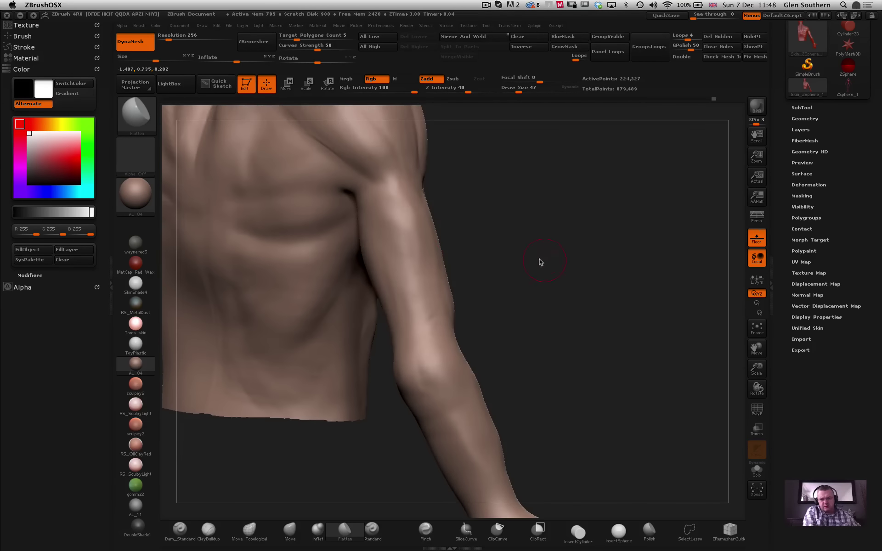
{"action": "left_click_drag", "start_coordinate": [540, 261], "coordinate": [332, 423]}
{"action": "mouse_move", "coordinate": [565, 305]}
{"action": "left_mouse_down"}
{"action": "mouse_move", "coordinate": [336, 314]}
{"action": "mouse_move", "coordinate": [508, 358]}
{"action": "mouse_move", "coordinate": [547, 337]}
{"action": "mouse_move", "coordinate": [373, 316]}
{"action": "left_mouse_up"}
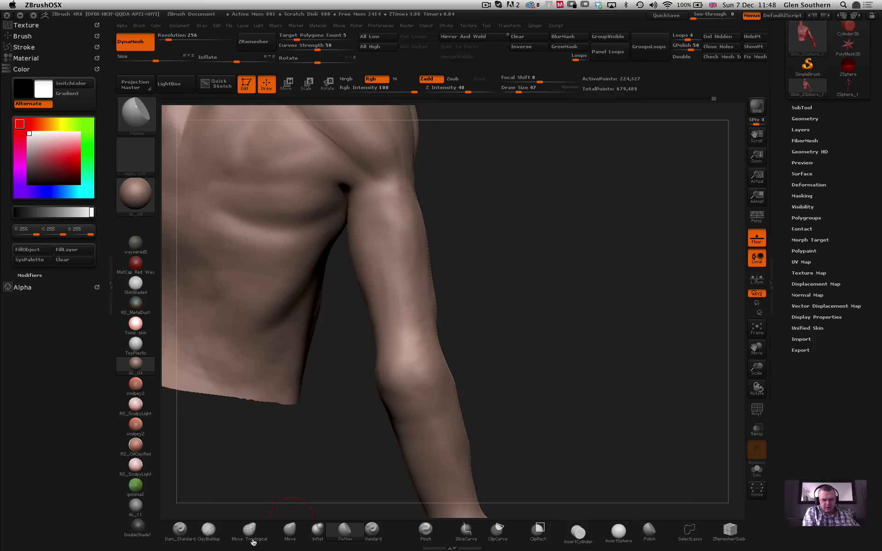
Build up the outer triceps head below the deltoid with ClayBuildup and add fine strokes down towards the elbow.
{"action": "left_click", "coordinate": [209, 530]}
{"action": "mouse_move", "coordinate": [508, 262]}
{"action": "left_mouse_down"}
{"action": "mouse_move", "coordinate": [514, 299]}
{"action": "mouse_move", "coordinate": [474, 288]}
{"action": "left_mouse_up"}
{"action": "mouse_move", "coordinate": [327, 275]}
{"action": "left_mouse_down"}
{"action": "mouse_move", "coordinate": [574, 343]}
{"action": "mouse_move", "coordinate": [437, 335]}
{"action": "mouse_move", "coordinate": [435, 306]}
{"action": "left_mouse_up"}
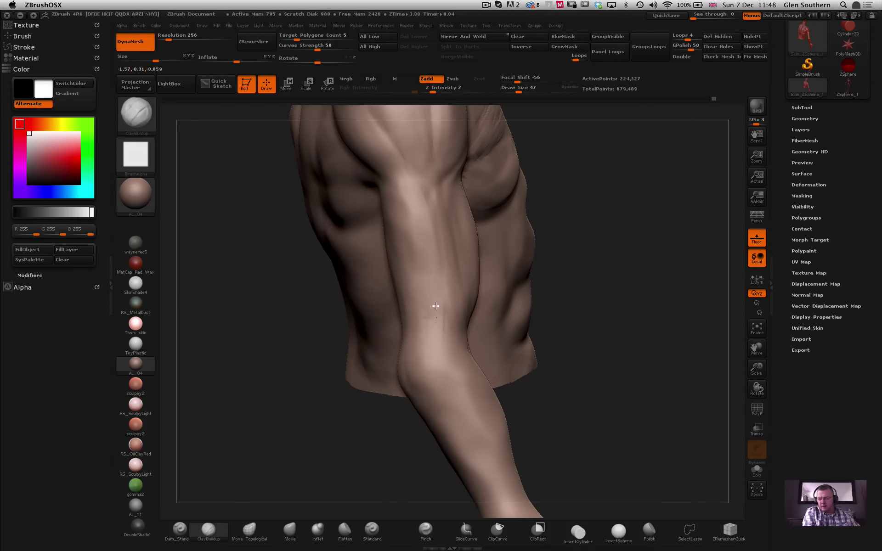
{"action": "left_click_drag", "start_coordinate": [431, 257], "coordinate": [420, 216]}
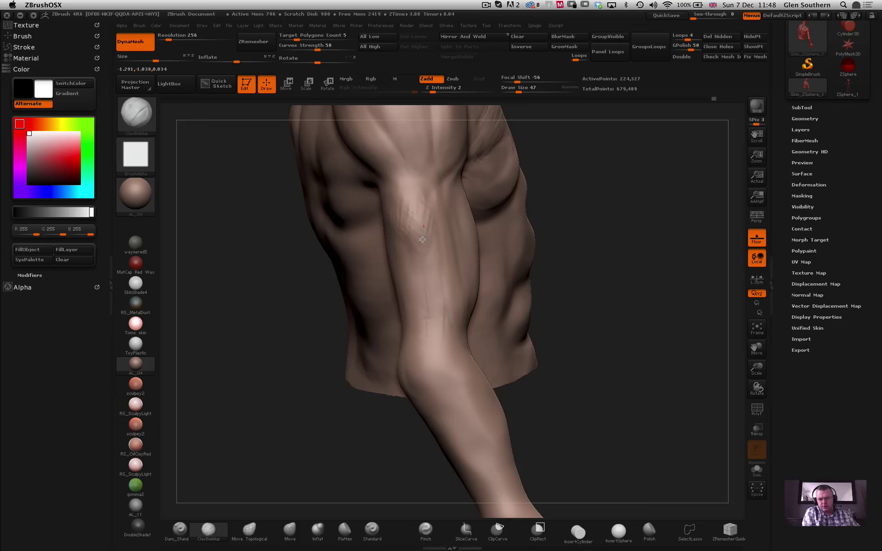
{"action": "left_click_drag", "start_coordinate": [422, 239], "coordinate": [430, 297]}
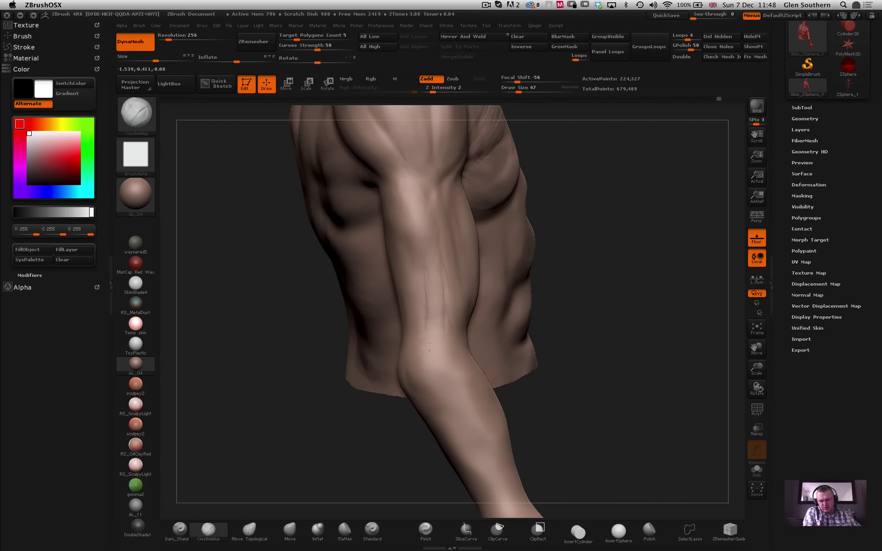
Sculpt the division between biceps and triceps along the outer upper arm and soften its upper part.
{"action": "left_click_drag", "start_coordinate": [579, 373], "coordinate": [490, 358]}
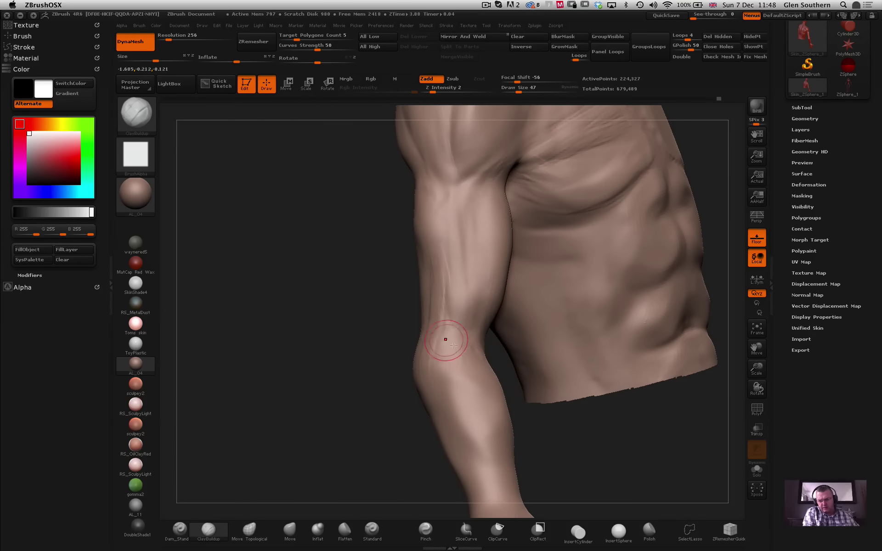
{"action": "left_click_drag", "start_coordinate": [490, 394], "coordinate": [460, 357]}
{"action": "mouse_move", "coordinate": [378, 306]}
{"action": "left_mouse_down"}
{"action": "mouse_move", "coordinate": [408, 305]}
{"action": "mouse_move", "coordinate": [435, 322]}
{"action": "mouse_move", "coordinate": [434, 299]}
{"action": "left_mouse_up"}
{"action": "left_click_drag", "start_coordinate": [436, 248], "coordinate": [437, 326]}
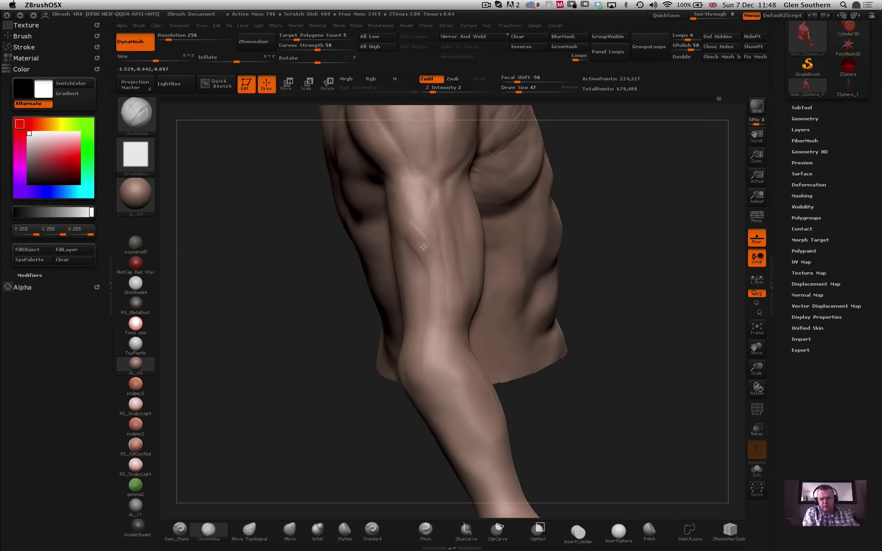
{"action": "left_click_drag", "start_coordinate": [427, 220], "coordinate": [421, 234], "text": "shift"}
Define the diagonal lower edge of the outer triceps head, add strokes above the elbow, and smooth them.
{"action": "mouse_move", "coordinate": [356, 224]}
{"action": "left_mouse_down"}
{"action": "mouse_move", "coordinate": [512, 292]}
{"action": "mouse_move", "coordinate": [583, 301]}
{"action": "mouse_move", "coordinate": [412, 184]}
{"action": "left_mouse_up"}
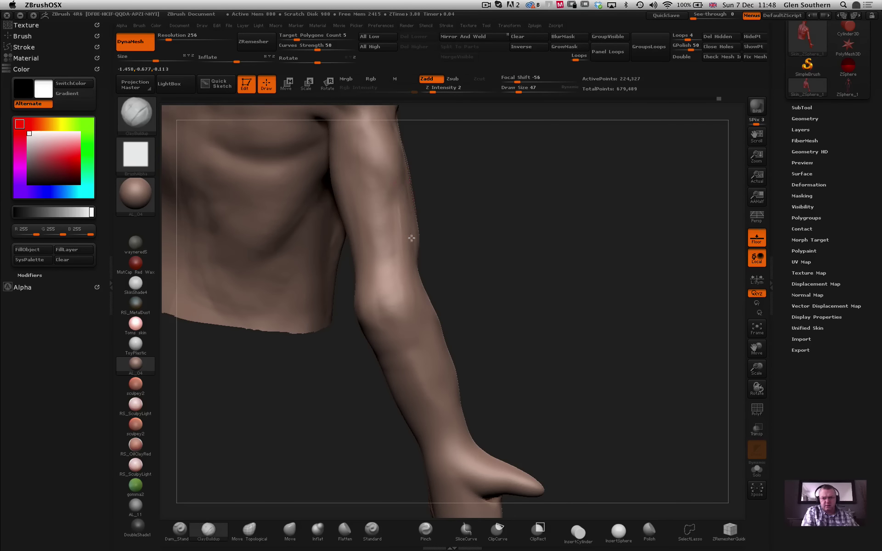
{"action": "mouse_move", "coordinate": [465, 238]}
{"action": "left_mouse_down"}
{"action": "mouse_move", "coordinate": [528, 274]}
{"action": "mouse_move", "coordinate": [524, 260]}
{"action": "mouse_move", "coordinate": [413, 197]}
{"action": "left_mouse_up"}
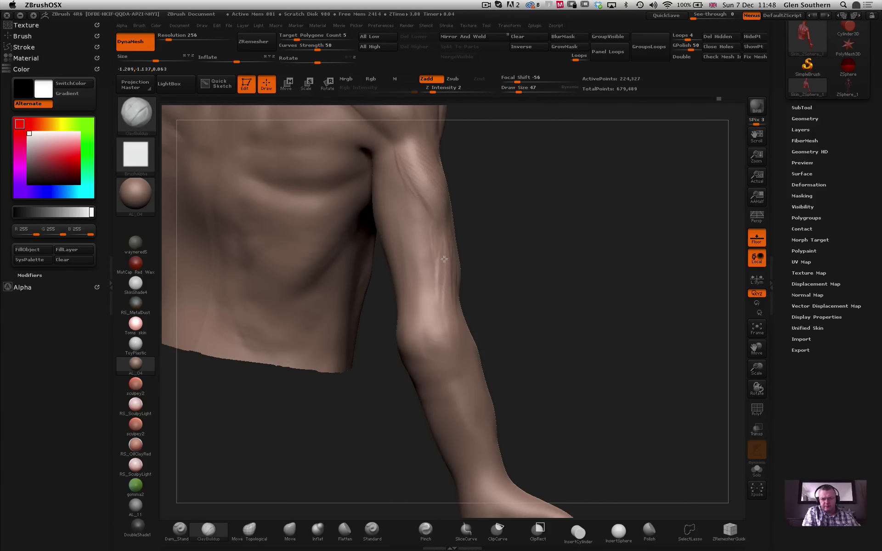
{"action": "left_click_drag", "start_coordinate": [489, 202], "coordinate": [422, 156]}
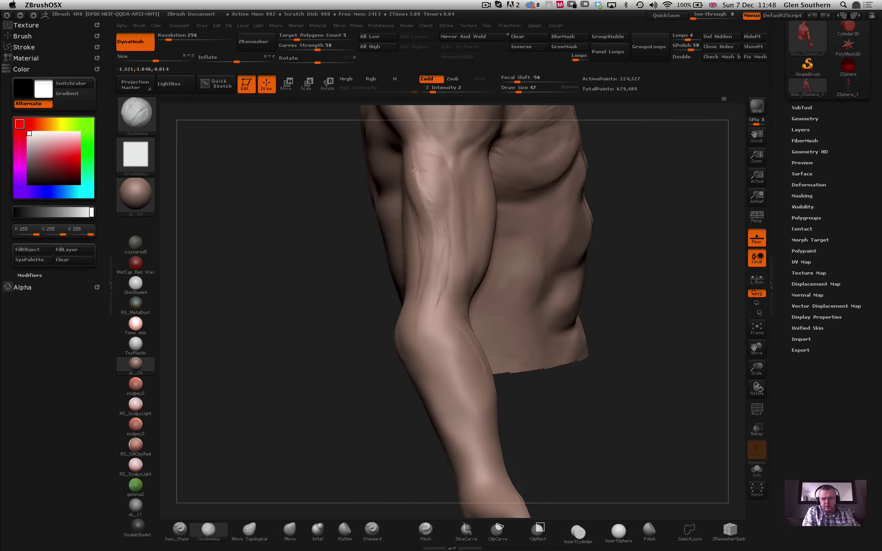
{"action": "key", "text": "shift"}
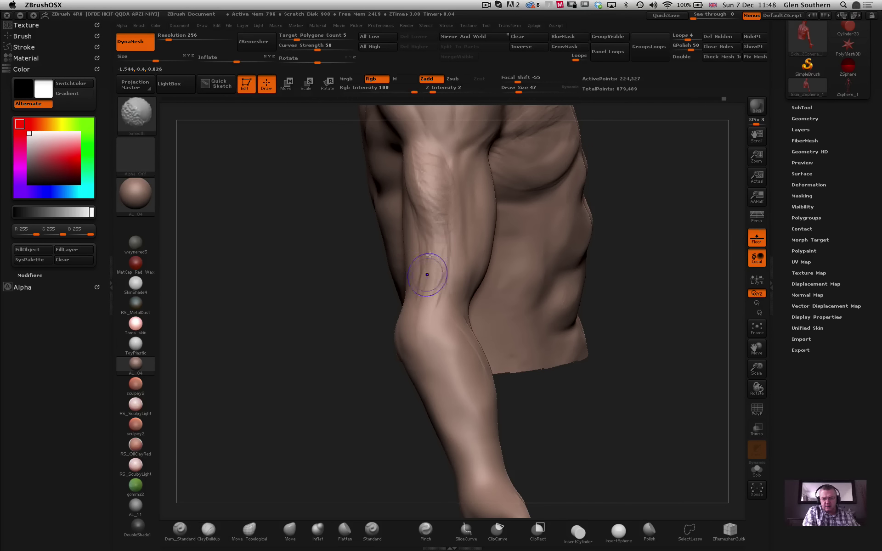
Refine the triceps with strokes along its outer side down to the elbow and smooth them into the arm.
{"action": "left_click_drag", "start_coordinate": [293, 248], "coordinate": [362, 234]}
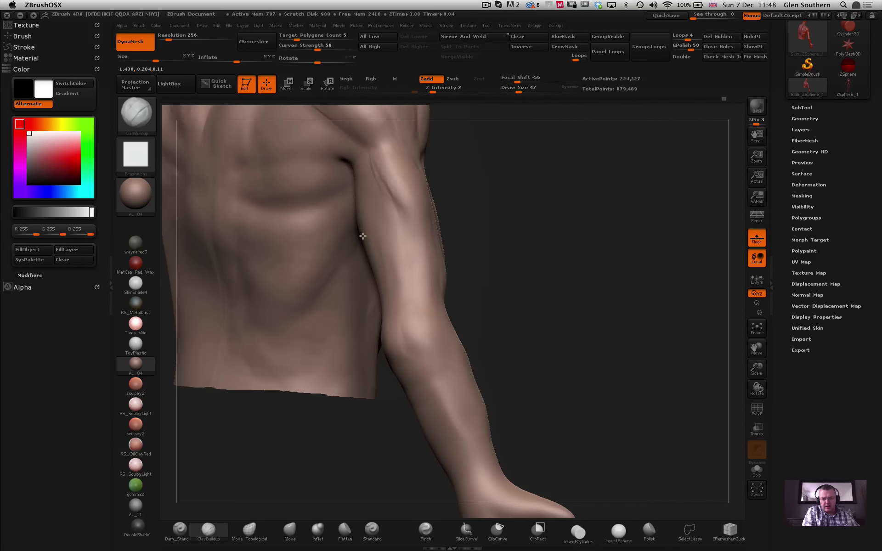
{"action": "key", "text": "shift"}
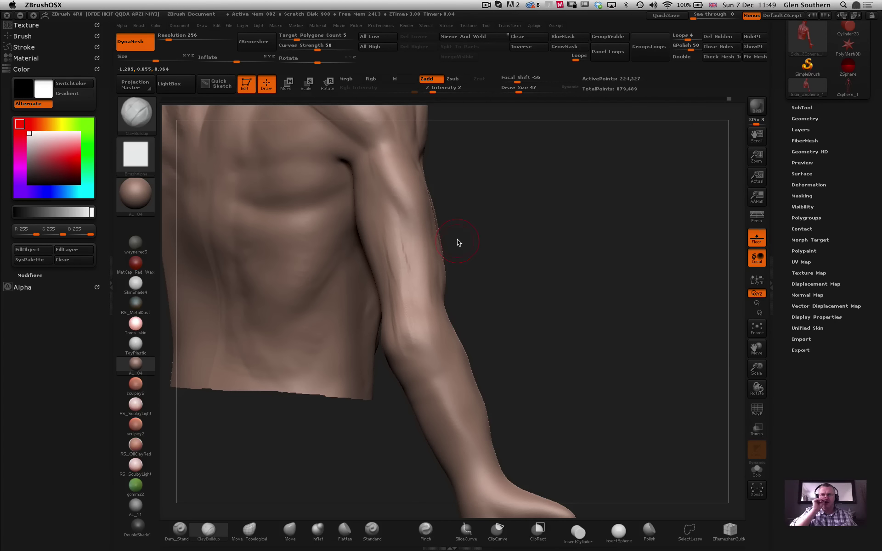
{"action": "mouse_move", "coordinate": [462, 240]}
{"action": "left_mouse_down"}
{"action": "mouse_move", "coordinate": [498, 252]}
{"action": "mouse_move", "coordinate": [475, 155]}
{"action": "left_mouse_up"}
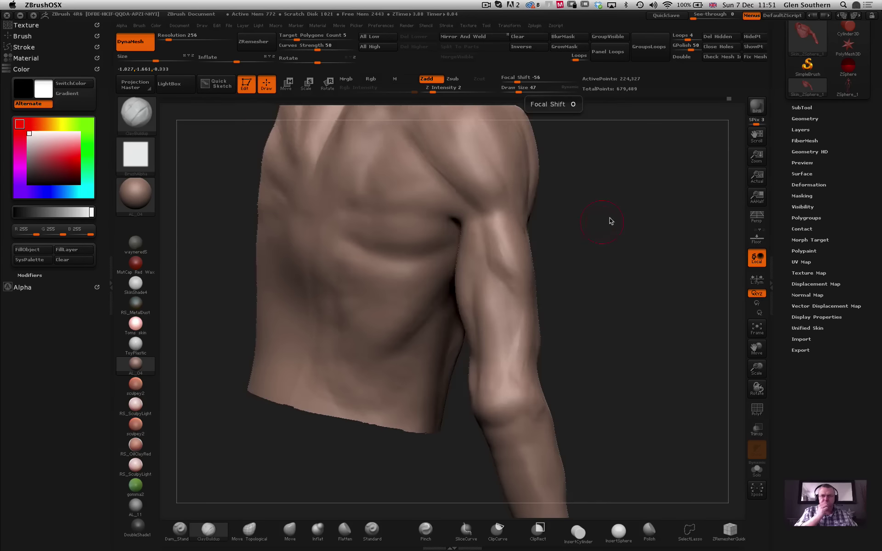
{"action": "left_click_drag", "start_coordinate": [608, 219], "coordinate": [600, 222]}
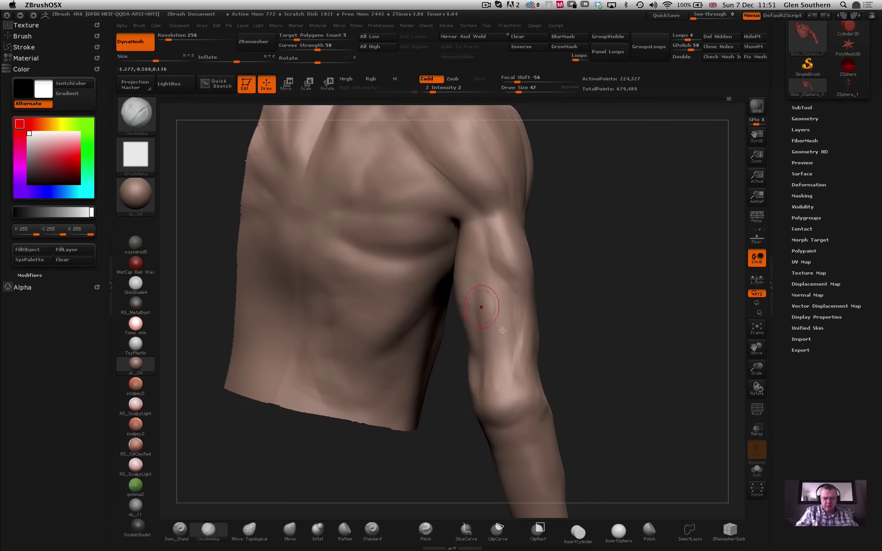
Build up the inner triceps head below the armpit with ClayBuildup strokes and smooth them into the back of the arm.
{"action": "mouse_move", "coordinate": [496, 305]}
{"action": "left_mouse_down"}
{"action": "mouse_move", "coordinate": [554, 294]}
{"action": "mouse_move", "coordinate": [478, 259]}
{"action": "mouse_move", "coordinate": [464, 271]}
{"action": "mouse_move", "coordinate": [460, 260]}
{"action": "left_mouse_up"}
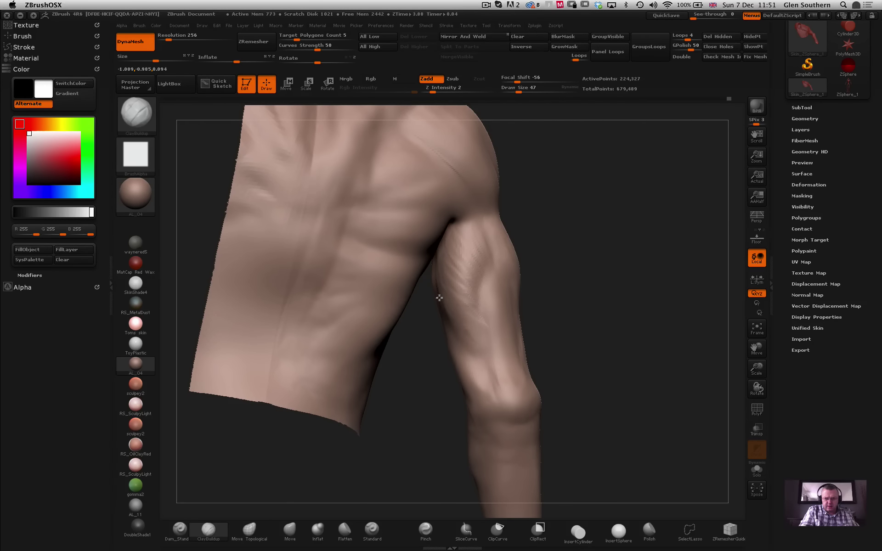
{"action": "mouse_move", "coordinate": [434, 375]}
{"action": "left_mouse_down"}
{"action": "mouse_move", "coordinate": [445, 346]}
{"action": "mouse_move", "coordinate": [488, 379]}
{"action": "left_mouse_up"}
{"action": "mouse_move", "coordinate": [507, 260]}
{"action": "left_mouse_down"}
{"action": "mouse_move", "coordinate": [478, 267]}
{"action": "mouse_move", "coordinate": [467, 306]}
{"action": "left_mouse_up"}
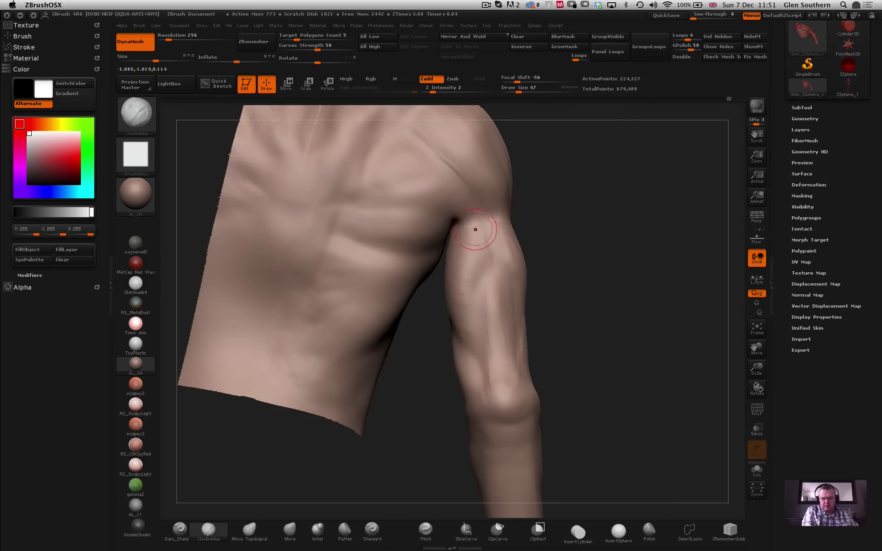
{"action": "left_click_drag", "start_coordinate": [475, 232], "coordinate": [469, 291]}
{"action": "left_click_drag", "start_coordinate": [594, 256], "coordinate": [473, 236]}
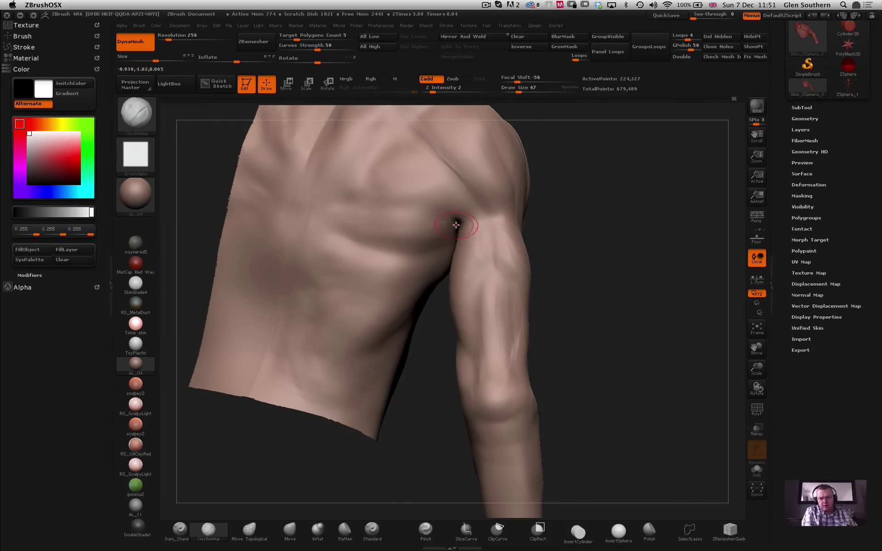
Add ClayBuildup strokes to the back muscles running into the rear of the armpit.
{"action": "left_click_drag", "start_coordinate": [594, 234], "coordinate": [566, 205]}
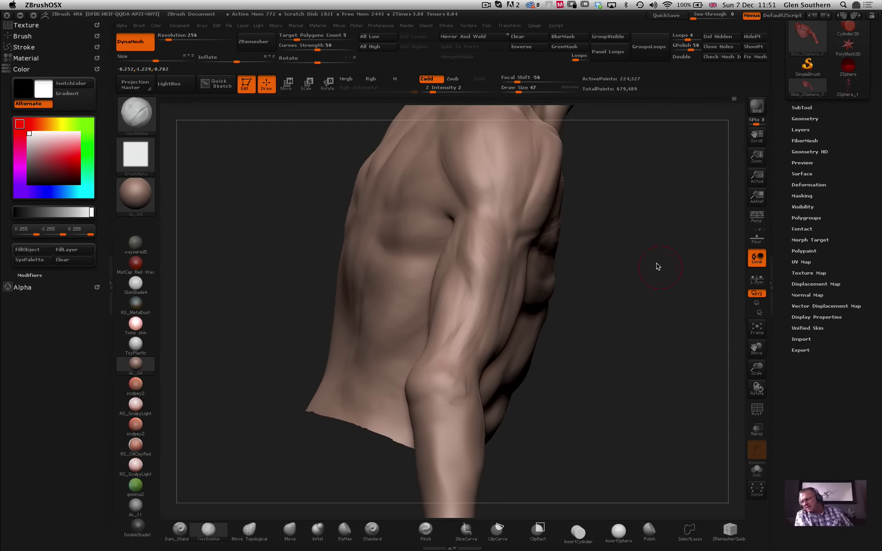
{"action": "left_click_drag", "start_coordinate": [658, 267], "coordinate": [459, 220]}
{"action": "left_click_drag", "start_coordinate": [605, 263], "coordinate": [600, 256]}
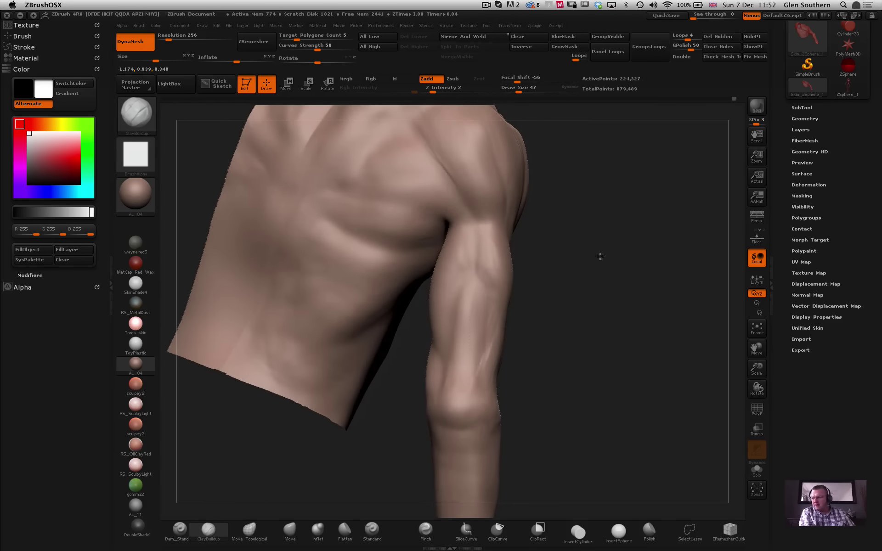
{"action": "left_click_drag", "start_coordinate": [409, 202], "coordinate": [441, 205]}
{"action": "left_click_drag", "start_coordinate": [390, 225], "coordinate": [434, 235]}
{"action": "mouse_move", "coordinate": [404, 223]}
{"action": "left_mouse_down"}
{"action": "mouse_move", "coordinate": [439, 224]}
{"action": "mouse_move", "coordinate": [401, 203]}
{"action": "left_mouse_up"}
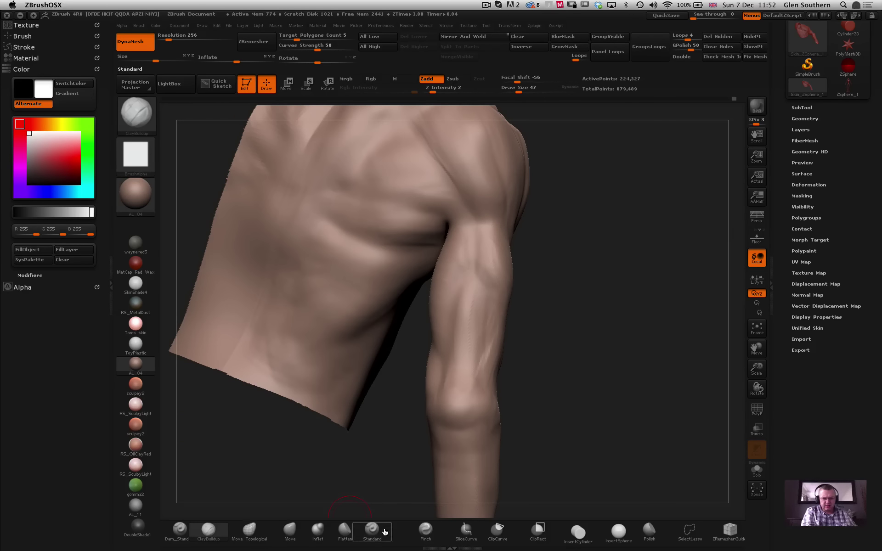
Fill out the muscle folds behind the armpit with the Inflat brush at Draw Size 122 and soften the crease.
{"action": "left_click", "coordinate": [425, 530]}
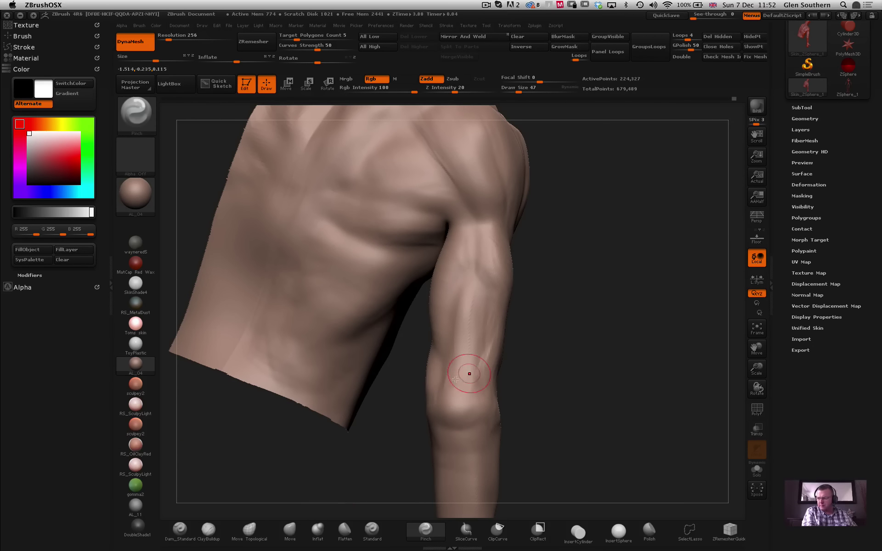
{"action": "left_click", "coordinate": [317, 530]}
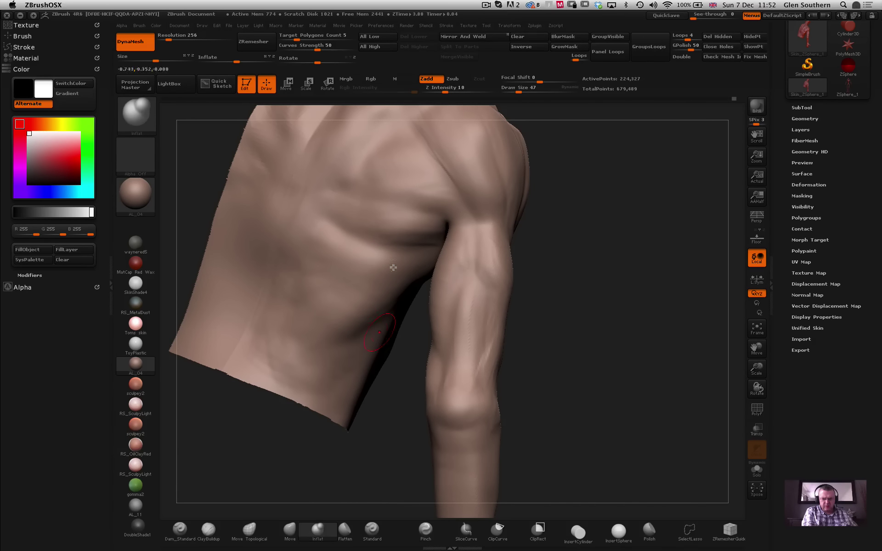
{"action": "left_click_drag", "start_coordinate": [518, 92], "coordinate": [527, 91]}
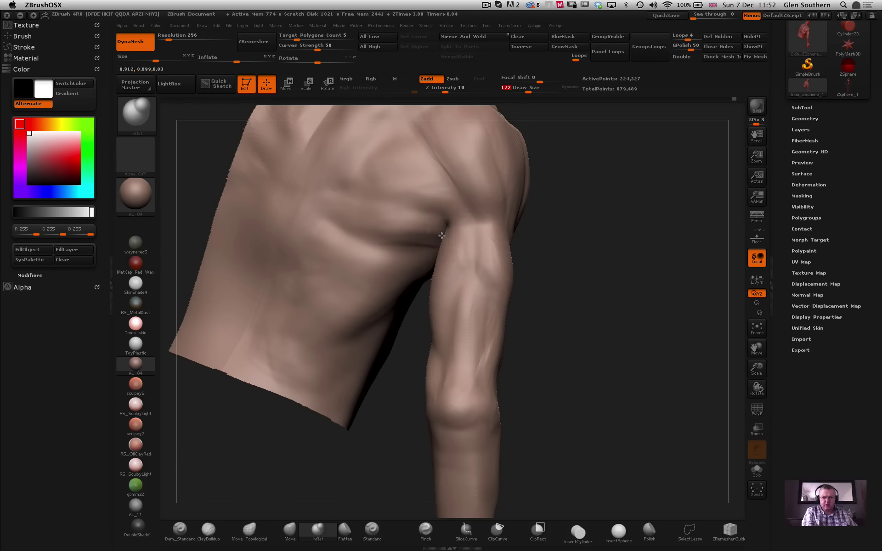
{"action": "key", "text": "shift"}
{"action": "left_click_drag", "start_coordinate": [426, 245], "coordinate": [441, 255], "text": "shift"}
{"action": "left_click_drag", "start_coordinate": [430, 214], "coordinate": [440, 232], "text": "shift"}
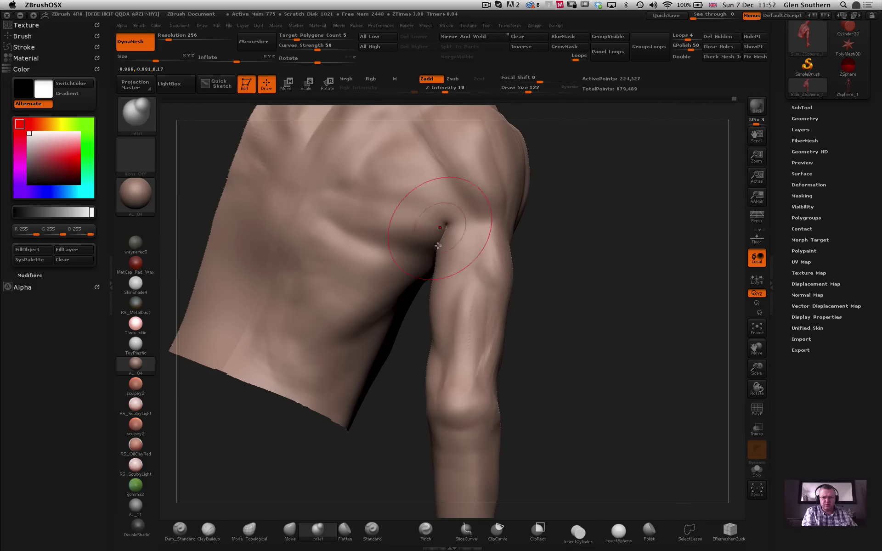
{"action": "left_click", "coordinate": [457, 232]}
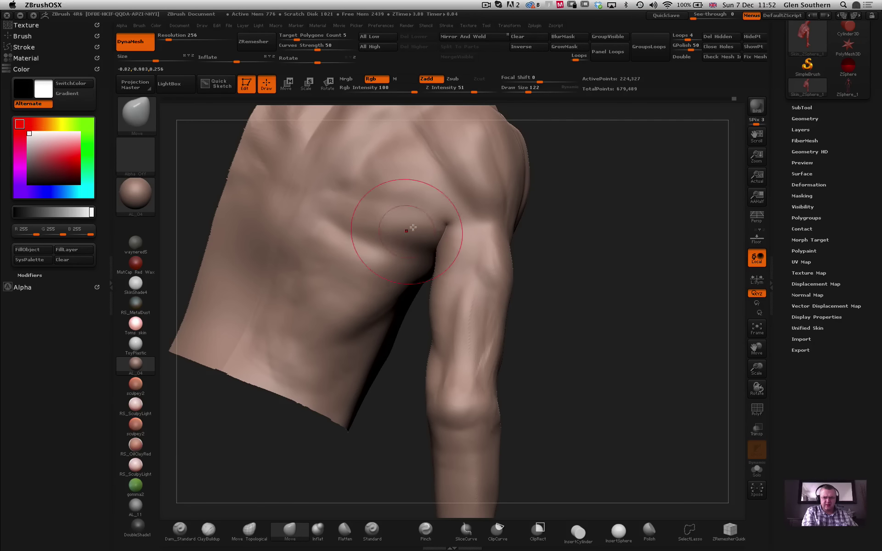
Reshape the shoulder and upper-arm contours with the Move brush at Draw Size 93.
{"action": "key", "text": "ctrl"}
{"action": "mouse_move", "coordinate": [477, 244]}
{"action": "right_mouse_down", "text": "ctrl"}
{"action": "mouse_move", "coordinate": [537, 260]}
{"action": "mouse_move", "coordinate": [519, 248]}
{"action": "right_mouse_up", "text": "ctrl"}
{"action": "mouse_move", "coordinate": [527, 226]}
{"action": "left_mouse_down"}
{"action": "mouse_move", "coordinate": [517, 233]}
{"action": "mouse_move", "coordinate": [537, 252]}
{"action": "mouse_move", "coordinate": [439, 179]}
{"action": "left_mouse_up"}
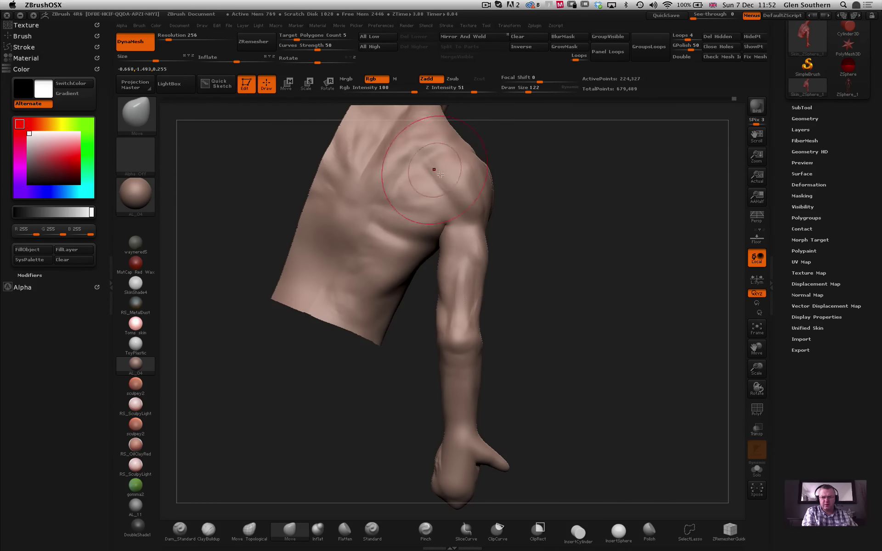
{"action": "left_click_drag", "start_coordinate": [528, 91], "coordinate": [525, 91]}
{"action": "mouse_move", "coordinate": [567, 130]}
{"action": "left_mouse_down"}
{"action": "mouse_move", "coordinate": [564, 160]}
{"action": "mouse_move", "coordinate": [546, 160]}
{"action": "mouse_move", "coordinate": [529, 204]}
{"action": "mouse_move", "coordinate": [549, 206]}
{"action": "mouse_move", "coordinate": [528, 206]}
{"action": "mouse_move", "coordinate": [499, 230]}
{"action": "mouse_move", "coordinate": [504, 248]}
{"action": "left_mouse_up"}
{"action": "left_click_drag", "start_coordinate": [519, 304], "coordinate": [524, 307]}
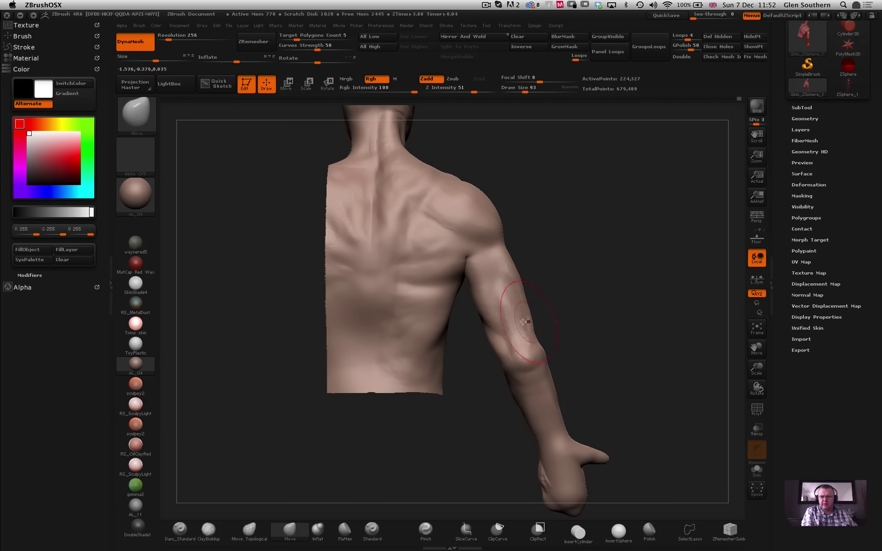
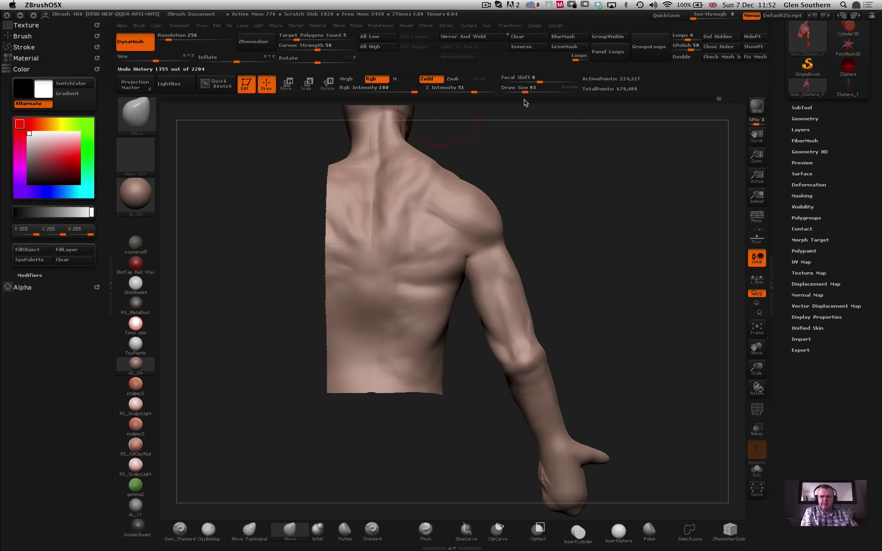
Refine the rear armpit and the contour above the elbow with the Move brush at Draw Size 68.
{"action": "left_click_drag", "start_coordinate": [525, 93], "coordinate": [522, 93]}
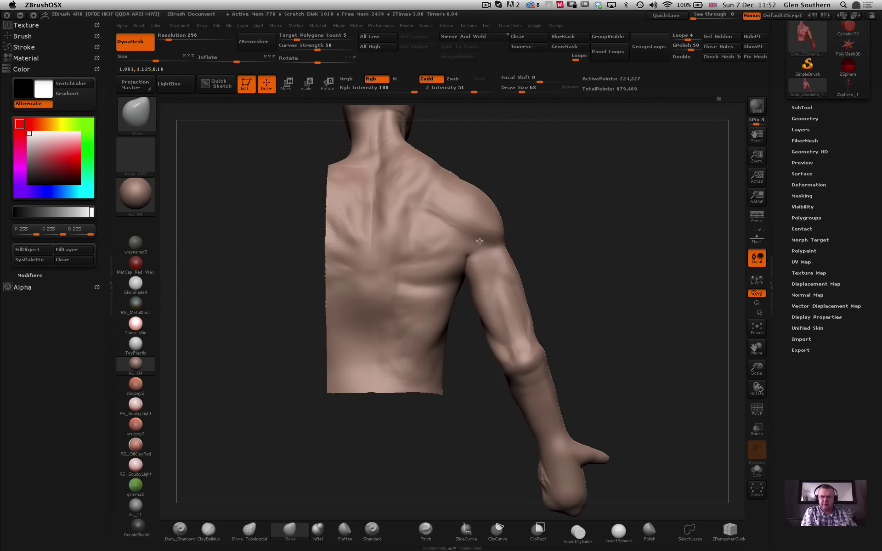
{"action": "left_click_drag", "start_coordinate": [577, 251], "coordinate": [471, 253]}
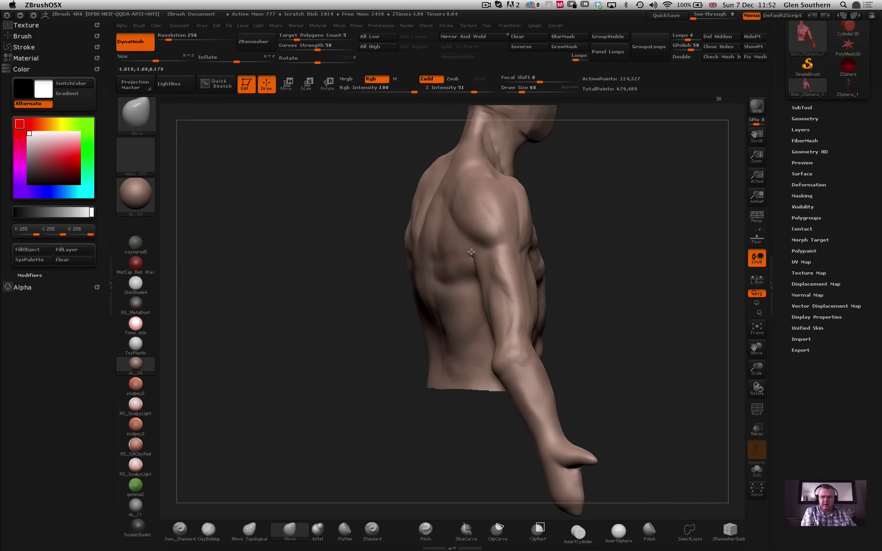
{"action": "mouse_move", "coordinate": [442, 322]}
{"action": "left_mouse_down"}
{"action": "mouse_move", "coordinate": [414, 315]}
{"action": "mouse_move", "coordinate": [486, 303]}
{"action": "mouse_move", "coordinate": [474, 309]}
{"action": "left_mouse_up"}
{"action": "left_click_drag", "start_coordinate": [464, 395], "coordinate": [489, 361]}
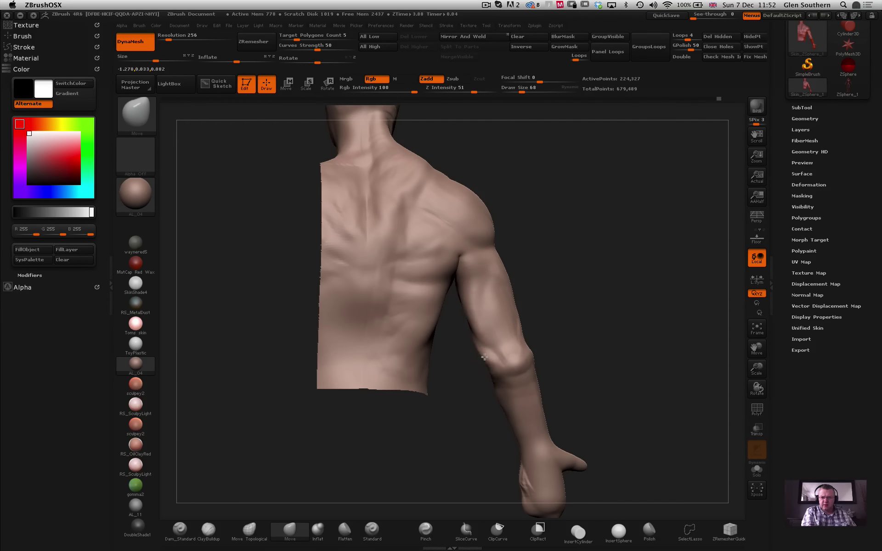
{"action": "key", "text": "shift"}
Turn the figure to its front and quick-save the project.
{"action": "left_click_drag", "start_coordinate": [592, 260], "coordinate": [414, 269]}
{"action": "left_click_drag", "start_coordinate": [377, 294], "coordinate": [376, 257], "text": "alt"}
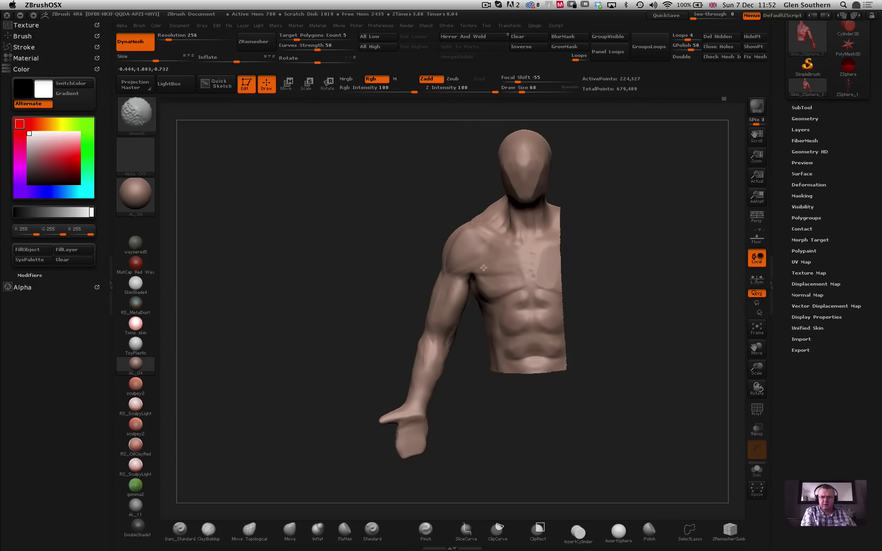
{"action": "left_click", "coordinate": [611, 88], "text": "ctrl+alt"}
{"action": "left_click", "coordinate": [661, 15]}
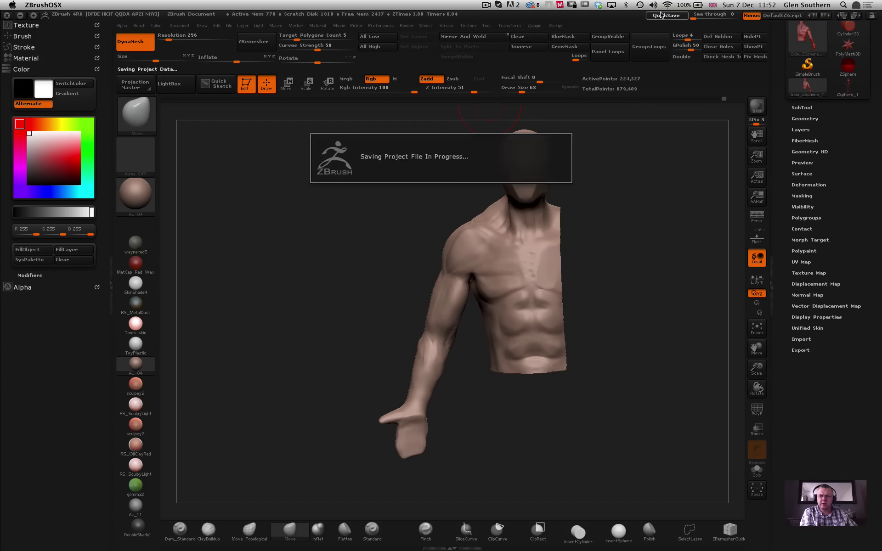
Flatten the trapezius slope between neck and shoulder with the Flatten brush and smooth it.
{"action": "mouse_move", "coordinate": [433, 157]}
{"action": "left_mouse_down"}
{"action": "mouse_move", "coordinate": [378, 205]}
{"action": "mouse_move", "coordinate": [335, 196]}
{"action": "mouse_move", "coordinate": [335, 257]}
{"action": "left_mouse_up"}
{"action": "mouse_move", "coordinate": [456, 151]}
{"action": "left_mouse_down"}
{"action": "mouse_move", "coordinate": [419, 138]}
{"action": "mouse_move", "coordinate": [398, 158]}
{"action": "mouse_move", "coordinate": [420, 165]}
{"action": "left_mouse_up"}
{"action": "left_click", "coordinate": [344, 532]}
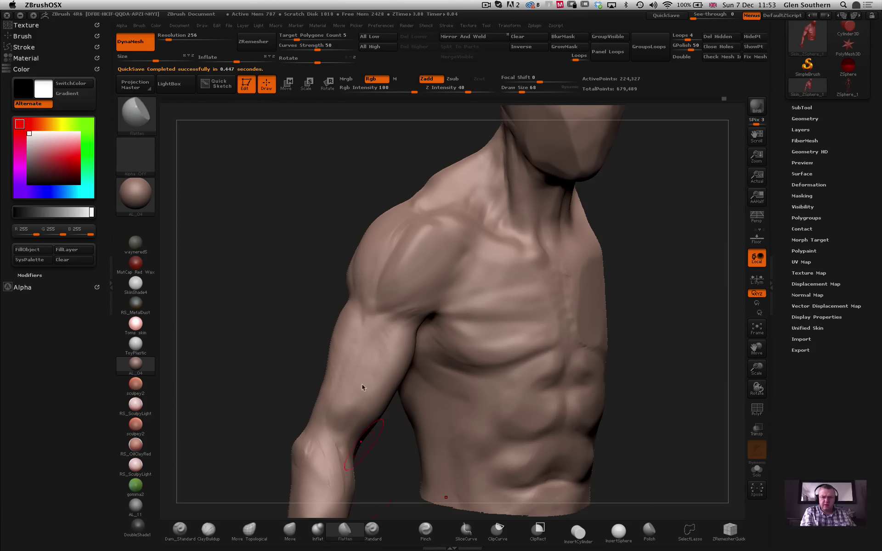
{"action": "left_click_drag", "start_coordinate": [377, 163], "coordinate": [403, 167]}
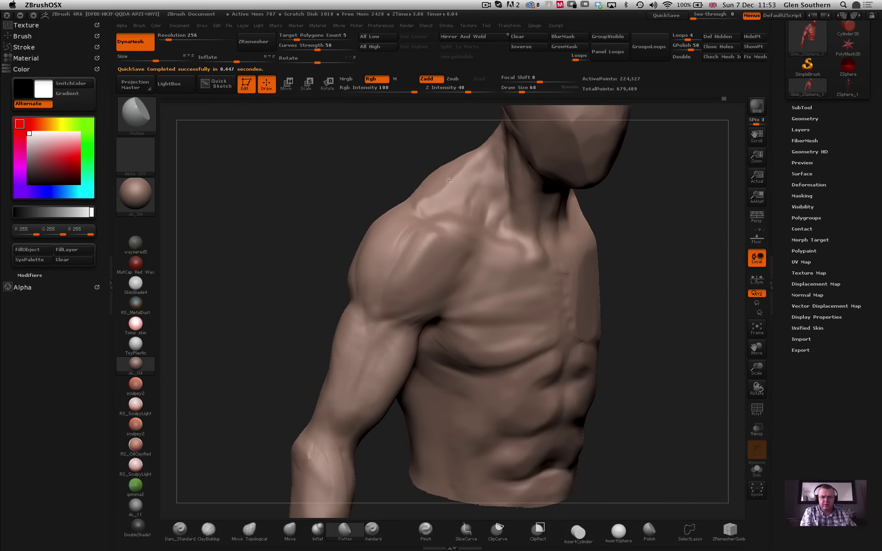
{"action": "key", "text": "shift"}
{"action": "left_click_drag", "start_coordinate": [374, 156], "coordinate": [416, 175]}
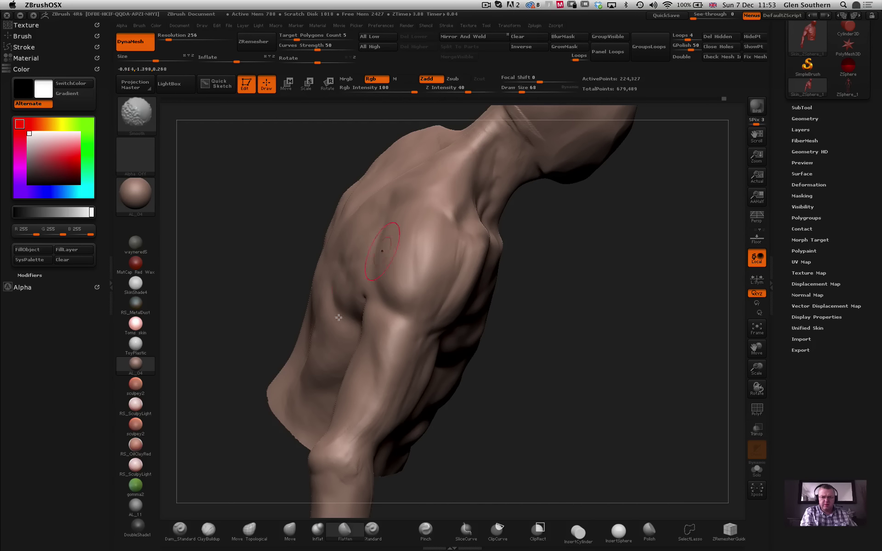
Build up the upper trapezius along the top of the shoulder with ClayBuildup and smooth the transition.
{"action": "left_click", "coordinate": [206, 535]}
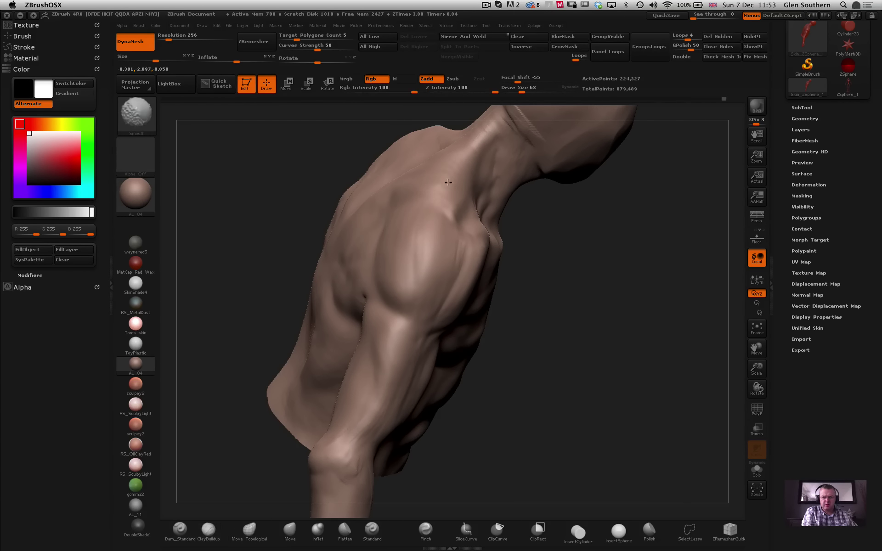
{"action": "mouse_move", "coordinate": [568, 235]}
{"action": "left_mouse_down"}
{"action": "mouse_move", "coordinate": [445, 157]}
{"action": "mouse_move", "coordinate": [428, 200]}
{"action": "left_mouse_up"}
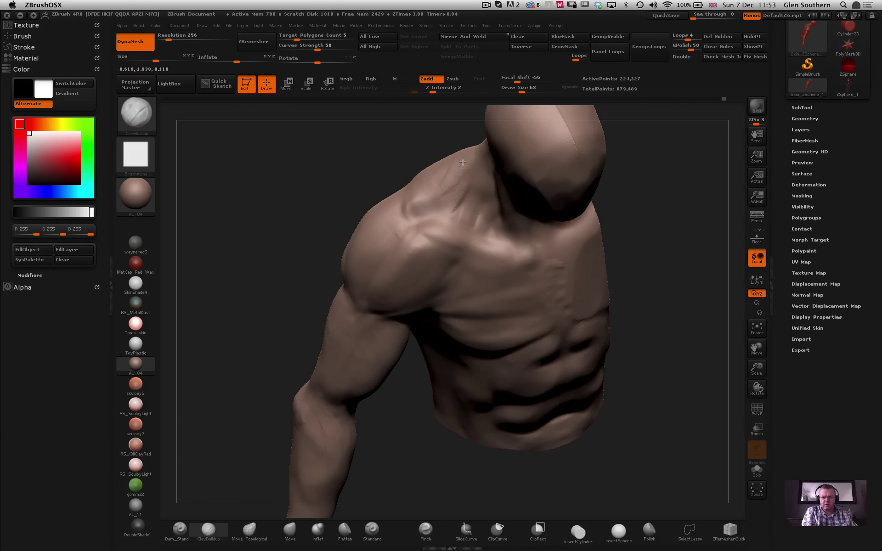
{"action": "key", "text": "shift"}
{"action": "left_click_drag", "start_coordinate": [383, 163], "coordinate": [398, 98]}
{"action": "key", "text": "shift"}
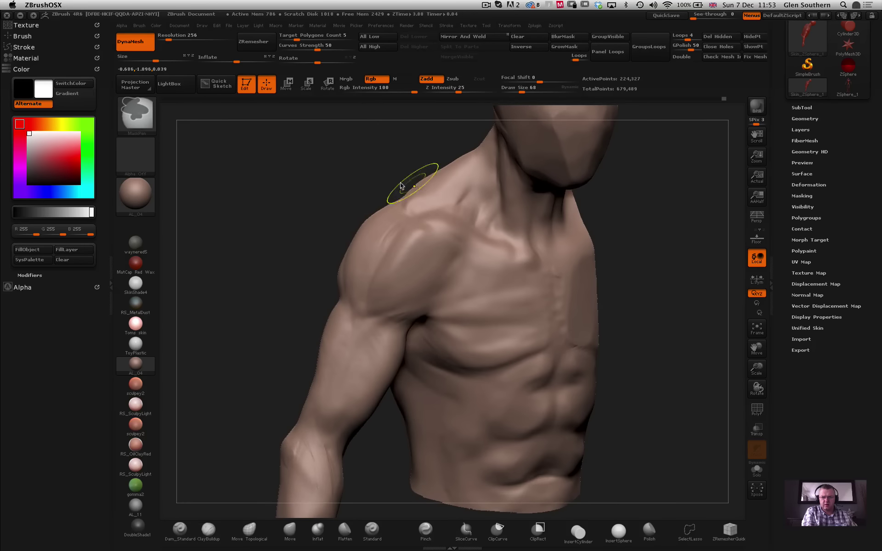
{"action": "key", "text": "shift"}
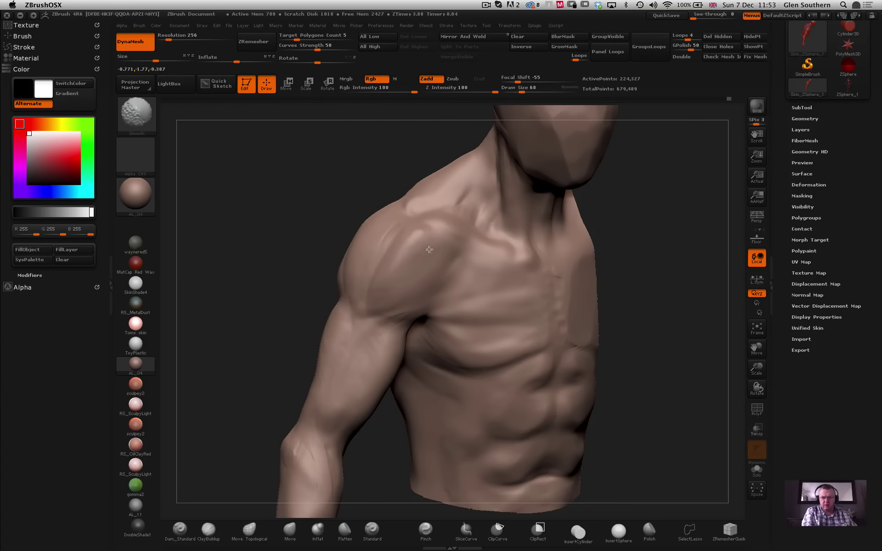
Sculpt muscle fibres fanning across the pectoral from armpit to sternum with ClayBuildup, reducing the Draw Size to 37.
{"action": "mouse_move", "coordinate": [416, 225]}
{"action": "right_mouse_down", "text": "ctrl"}
{"action": "mouse_move", "coordinate": [386, 171]}
{"action": "mouse_move", "coordinate": [337, 153]}
{"action": "mouse_move", "coordinate": [308, 203]}
{"action": "right_mouse_up", "text": "ctrl"}
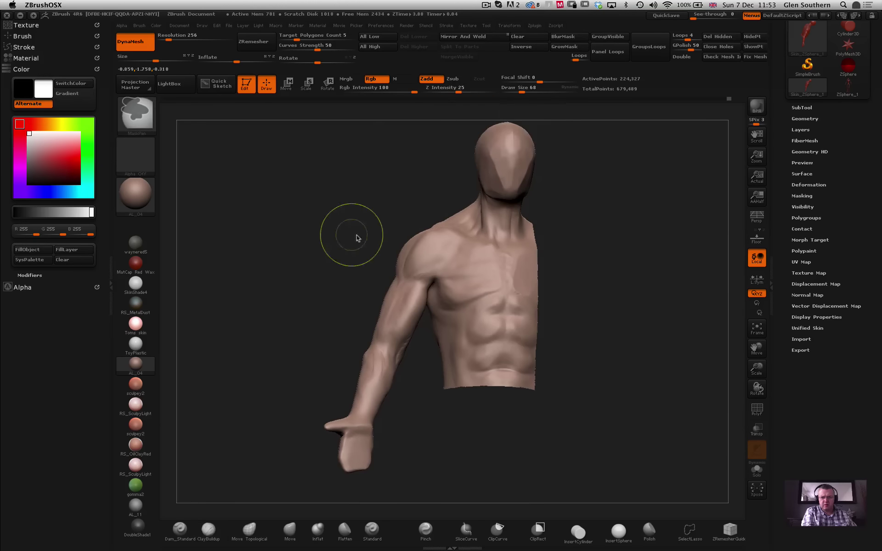
{"action": "right_click_drag", "start_coordinate": [356, 238], "coordinate": [413, 294], "text": "ctrl"}
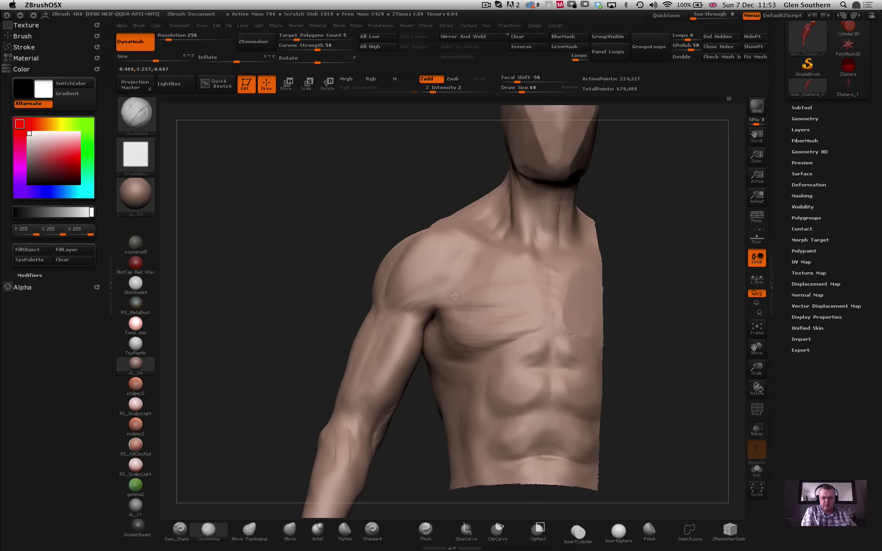
{"action": "right_click_drag", "start_coordinate": [443, 248], "coordinate": [332, 213], "text": "ctrl"}
{"action": "right_click_drag", "start_coordinate": [396, 215], "coordinate": [405, 170], "text": "ctrl"}
{"action": "left_click_drag", "start_coordinate": [521, 91], "coordinate": [517, 91]}
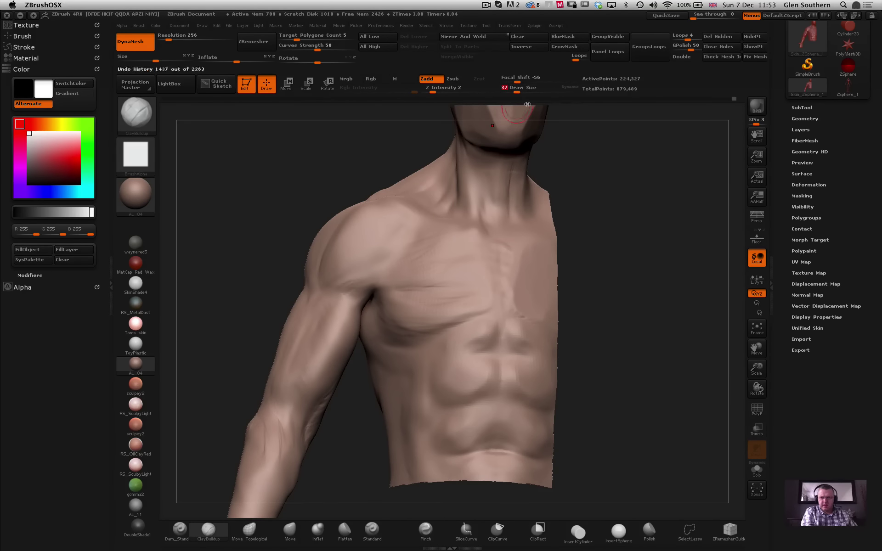
{"action": "mouse_move", "coordinate": [573, 204]}
{"action": "right_mouse_down", "text": "alt"}
{"action": "mouse_move", "coordinate": [584, 225]}
{"action": "mouse_move", "coordinate": [551, 219]}
{"action": "right_mouse_up", "text": "alt"}
{"action": "left_click_drag", "start_coordinate": [478, 272], "coordinate": [445, 263]}
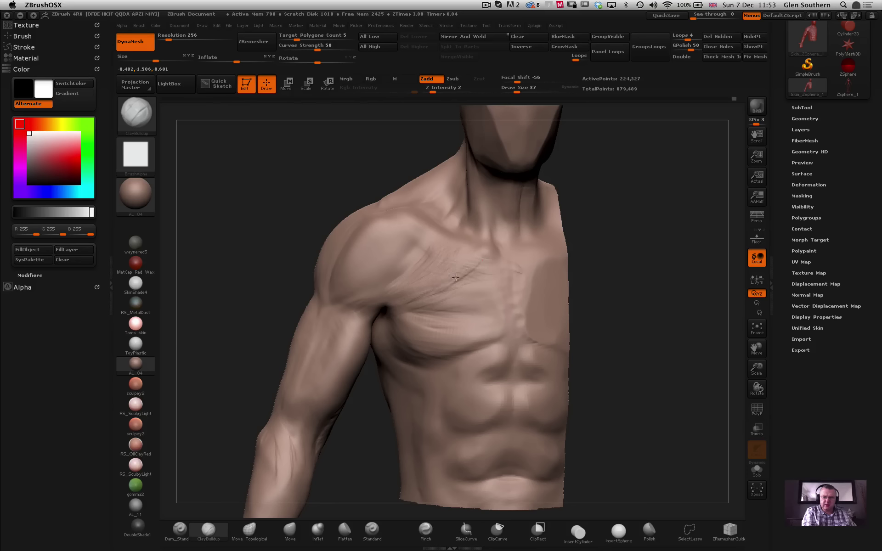
Add fine strokes along the boundary between front deltoid and pectoral and smooth them into the chest.
{"action": "key", "text": "shift"}
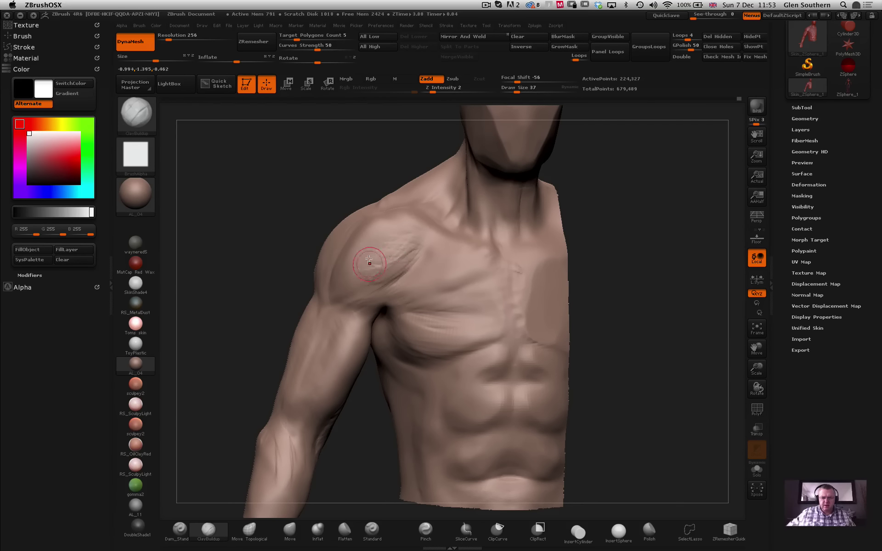
{"action": "key", "text": "shift"}
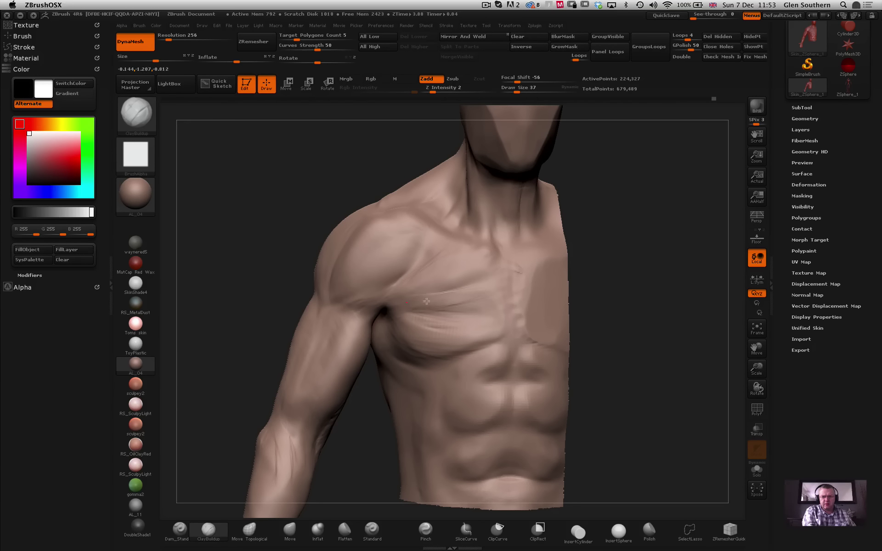
{"action": "mouse_move", "coordinate": [426, 302]}
{"action": "left_mouse_down"}
{"action": "mouse_move", "coordinate": [466, 297]}
{"action": "mouse_move", "coordinate": [432, 305]}
{"action": "mouse_move", "coordinate": [468, 266]}
{"action": "left_mouse_up"}
Adjust the contours of the upper arm and armpit area with the Move brush at Draw Size 109.
{"action": "right_click_drag", "start_coordinate": [268, 276], "coordinate": [303, 200], "text": "ctrl"}
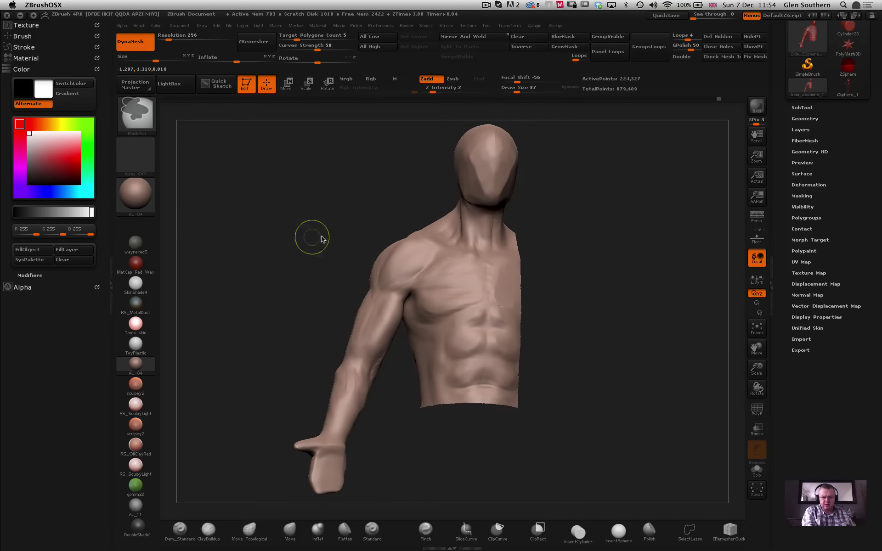
{"action": "mouse_move", "coordinate": [341, 238]}
{"action": "right_mouse_down", "text": "ctrl"}
{"action": "mouse_move", "coordinate": [321, 296]}
{"action": "mouse_move", "coordinate": [321, 264]}
{"action": "right_mouse_up", "text": "ctrl"}
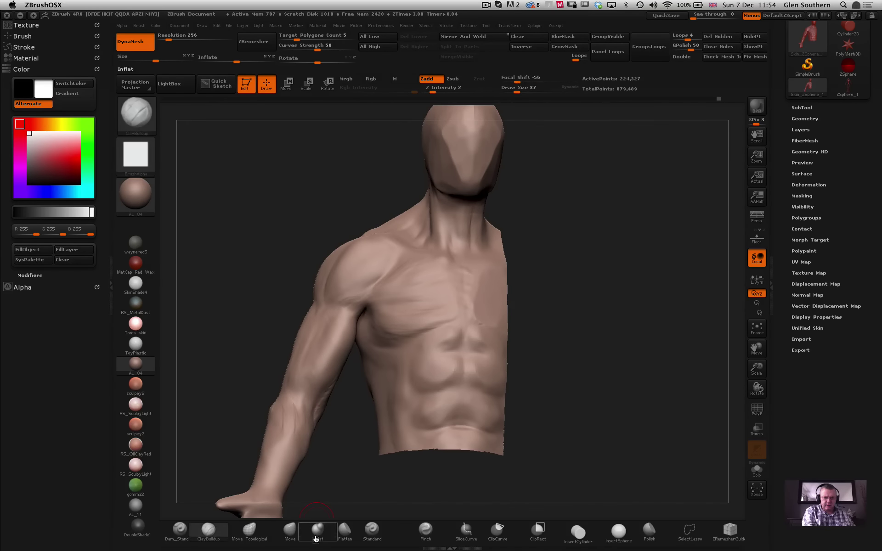
{"action": "left_click", "coordinate": [316, 538]}
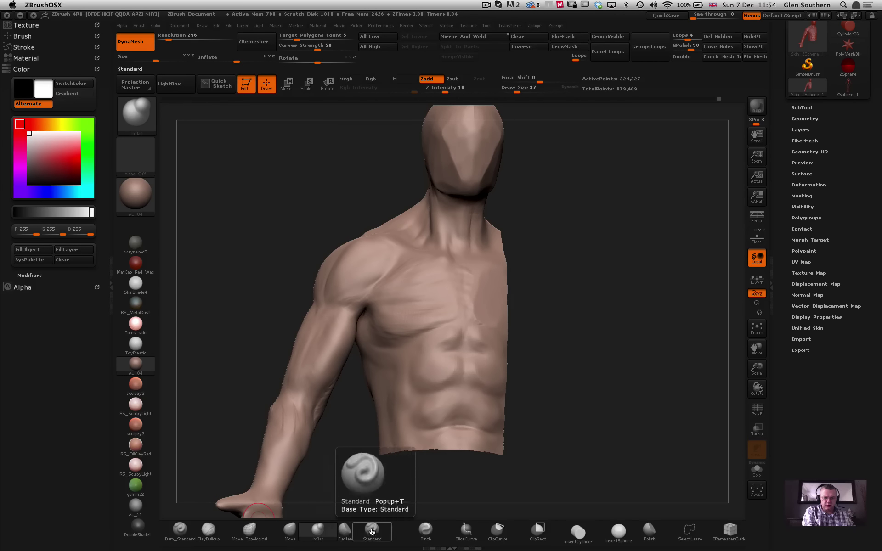
{"action": "left_click", "coordinate": [296, 533]}
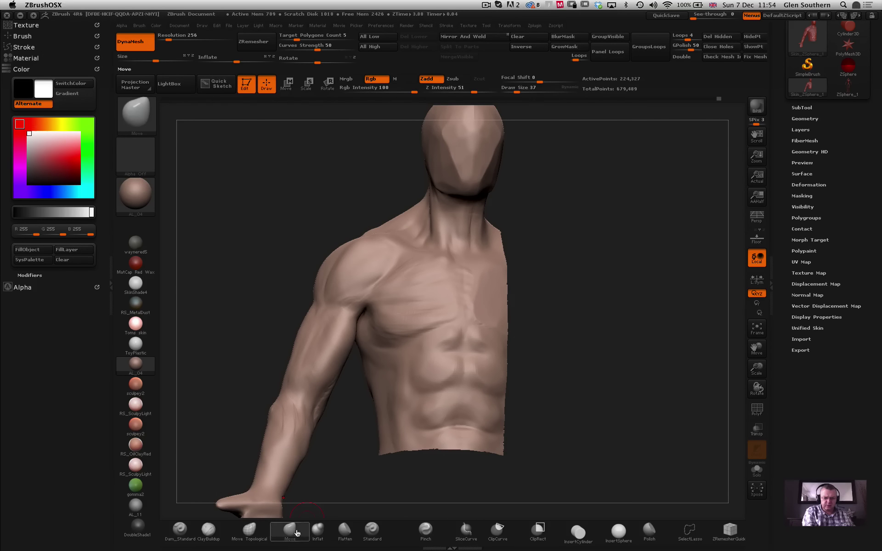
{"action": "right_click_drag", "start_coordinate": [368, 155], "coordinate": [381, 193], "text": "ctrl"}
{"action": "left_click_drag", "start_coordinate": [517, 91], "coordinate": [527, 92]}
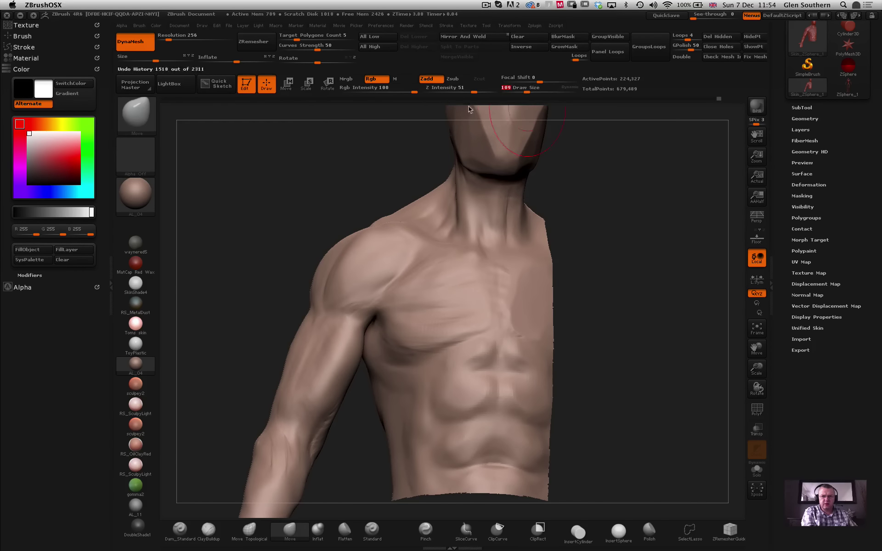
{"action": "left_click_drag", "start_coordinate": [372, 140], "coordinate": [342, 165]}
{"action": "left_click_drag", "start_coordinate": [355, 337], "coordinate": [360, 328]}
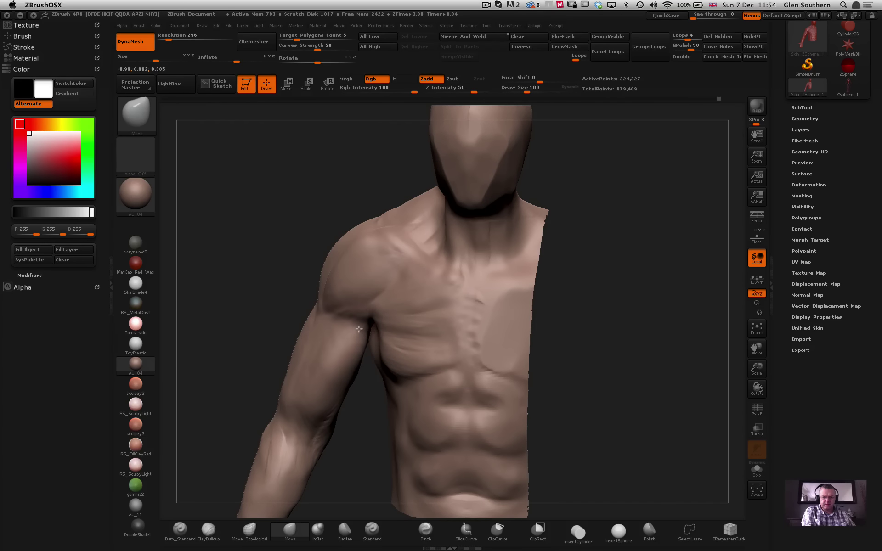
{"action": "left_click_drag", "start_coordinate": [270, 279], "coordinate": [300, 257]}
{"action": "left_click_drag", "start_coordinate": [398, 323], "coordinate": [348, 325]}
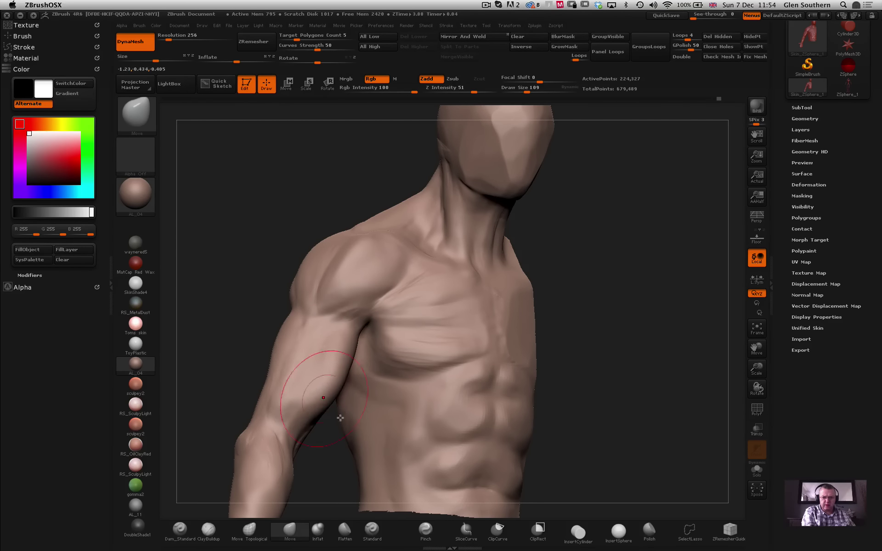
{"action": "mouse_move", "coordinate": [266, 272]}
{"action": "left_mouse_down"}
{"action": "mouse_move", "coordinate": [252, 262]}
{"action": "mouse_move", "coordinate": [358, 370]}
{"action": "left_mouse_up"}
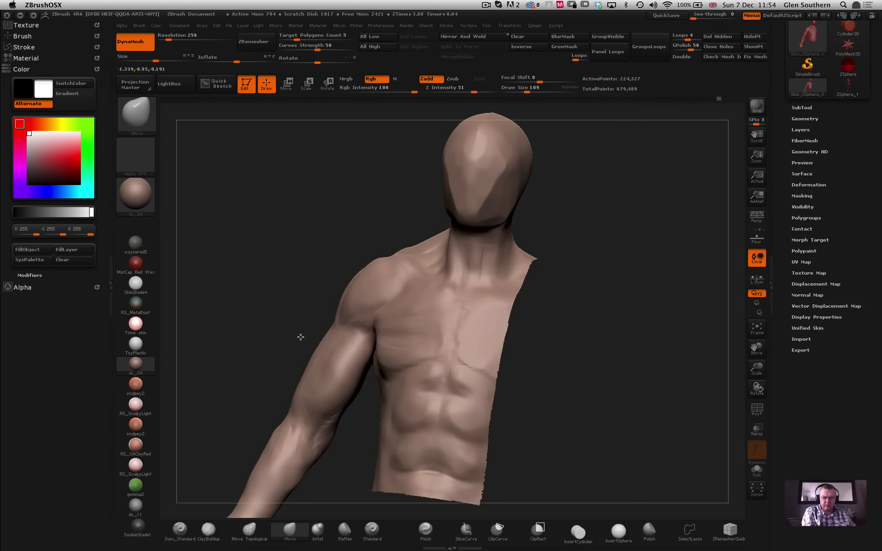
{"action": "mouse_move", "coordinate": [299, 339]}
{"action": "left_mouse_down"}
{"action": "mouse_move", "coordinate": [370, 335]}
{"action": "mouse_move", "coordinate": [362, 346]}
{"action": "left_mouse_up"}
Add a little volume to the arm with the Inflat brush.
{"action": "left_click", "coordinate": [426, 529]}
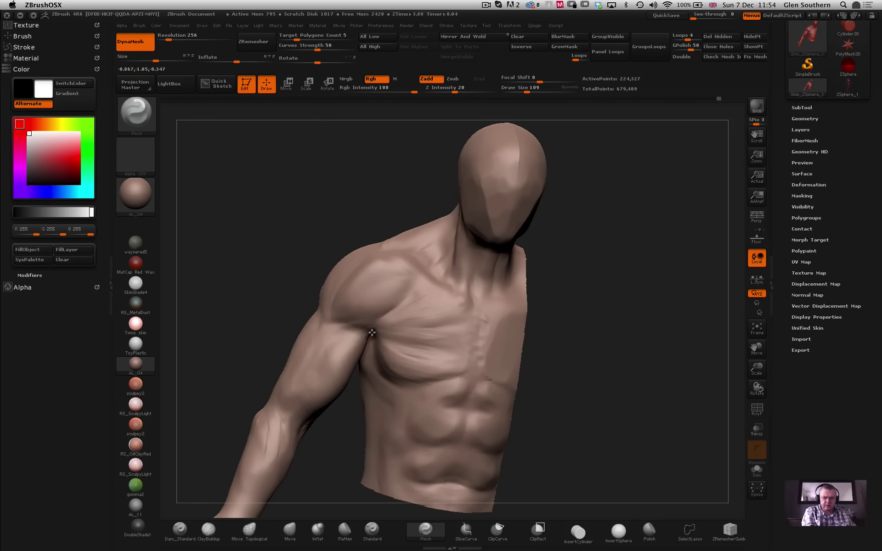
{"action": "left_click", "coordinate": [317, 529]}
{"action": "left_click_drag", "start_coordinate": [284, 457], "coordinate": [296, 445]}
{"action": "mouse_move", "coordinate": [259, 295]}
{"action": "left_mouse_down"}
{"action": "mouse_move", "coordinate": [291, 278]}
{"action": "mouse_move", "coordinate": [261, 278]}
{"action": "mouse_move", "coordinate": [302, 264]}
{"action": "mouse_move", "coordinate": [317, 242]}
{"action": "mouse_move", "coordinate": [323, 378]}
{"action": "mouse_move", "coordinate": [364, 364]}
{"action": "left_mouse_up"}
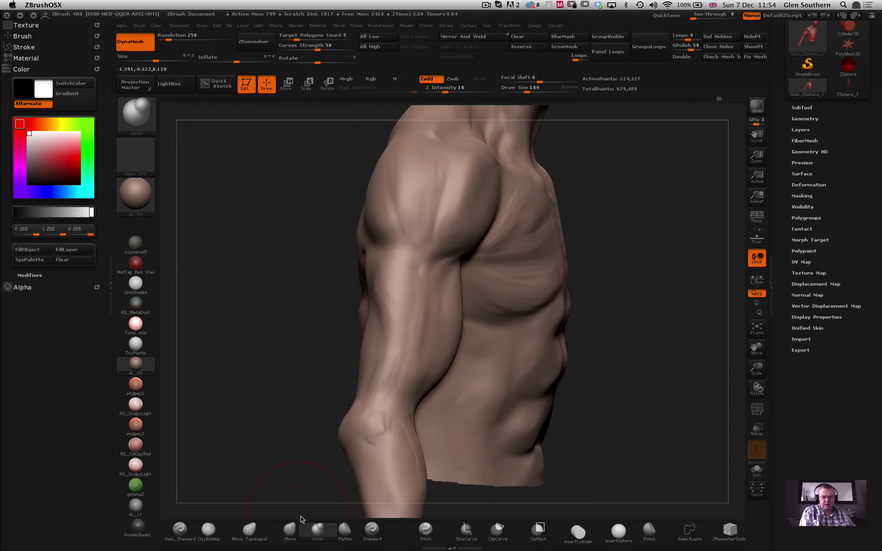
Pull the triceps outward and broaden the arm above the elbow using the Move brush at Draw Size 155.
{"action": "left_click", "coordinate": [290, 529]}
{"action": "left_click_drag", "start_coordinate": [527, 92], "coordinate": [532, 93]}
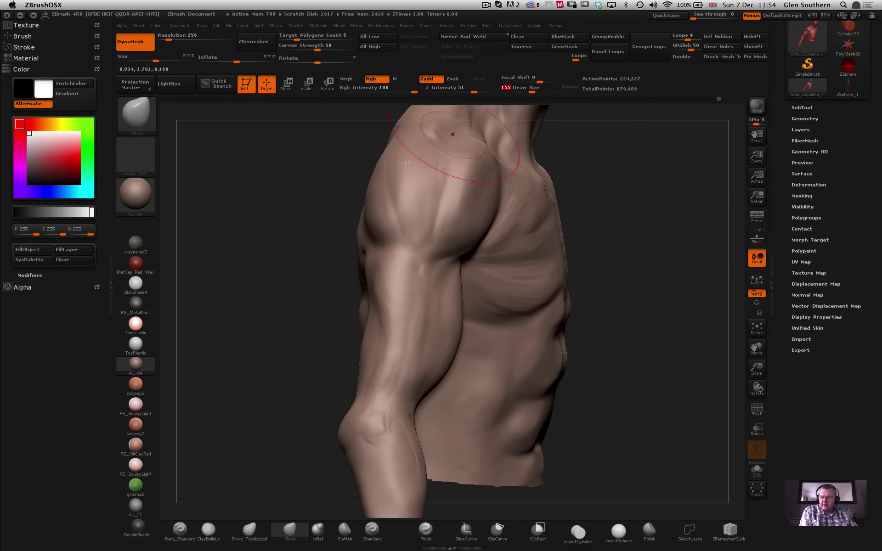
{"action": "left_click_drag", "start_coordinate": [344, 208], "coordinate": [386, 214]}
{"action": "left_click_drag", "start_coordinate": [520, 346], "coordinate": [398, 305]}
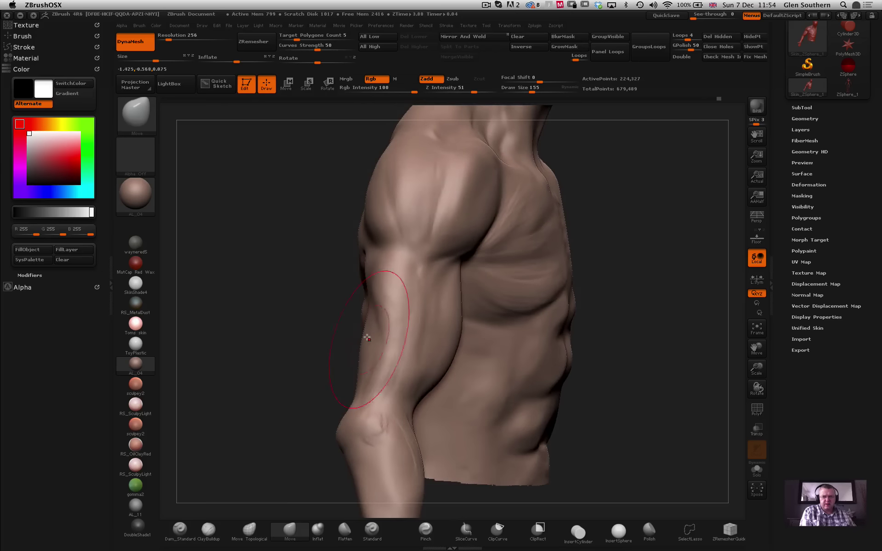
{"action": "left_click_drag", "start_coordinate": [404, 410], "coordinate": [426, 417]}
{"action": "left_click_drag", "start_coordinate": [378, 401], "coordinate": [372, 404]}
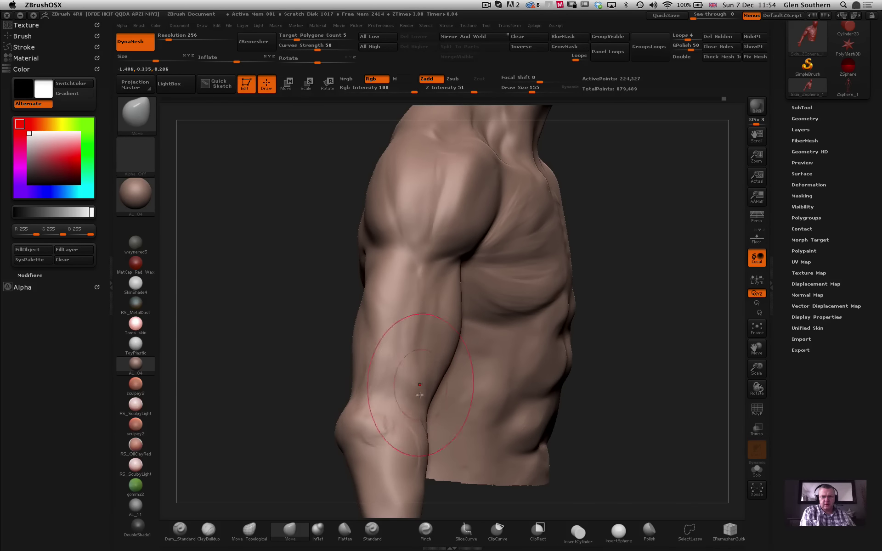
{"action": "right_click_drag", "start_coordinate": [466, 277], "coordinate": [485, 299], "text": "ctrl"}
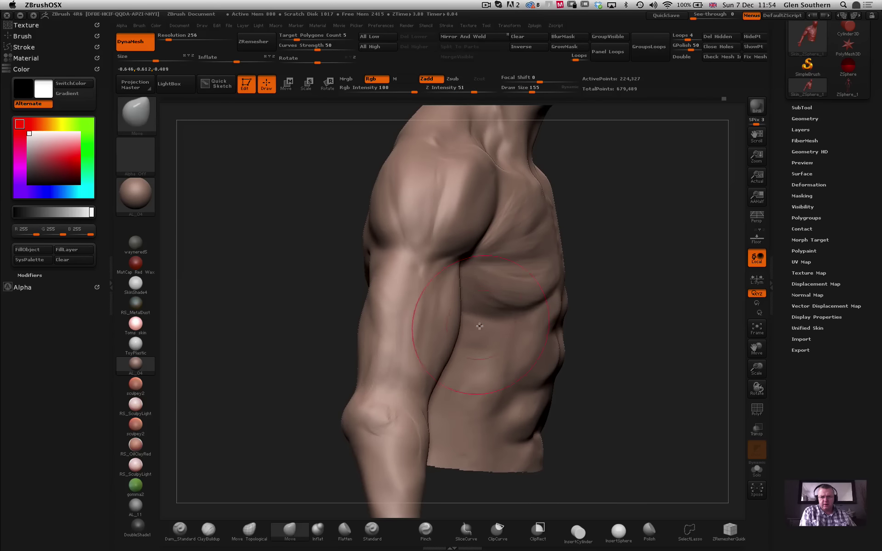
{"action": "mouse_move", "coordinate": [480, 325]}
{"action": "left_mouse_down"}
{"action": "mouse_move", "coordinate": [511, 292]}
{"action": "mouse_move", "coordinate": [488, 315]}
{"action": "left_mouse_up"}
{"action": "mouse_move", "coordinate": [617, 324]}
{"action": "left_mouse_down"}
{"action": "mouse_move", "coordinate": [582, 327]}
{"action": "mouse_move", "coordinate": [461, 291]}
{"action": "left_mouse_up"}
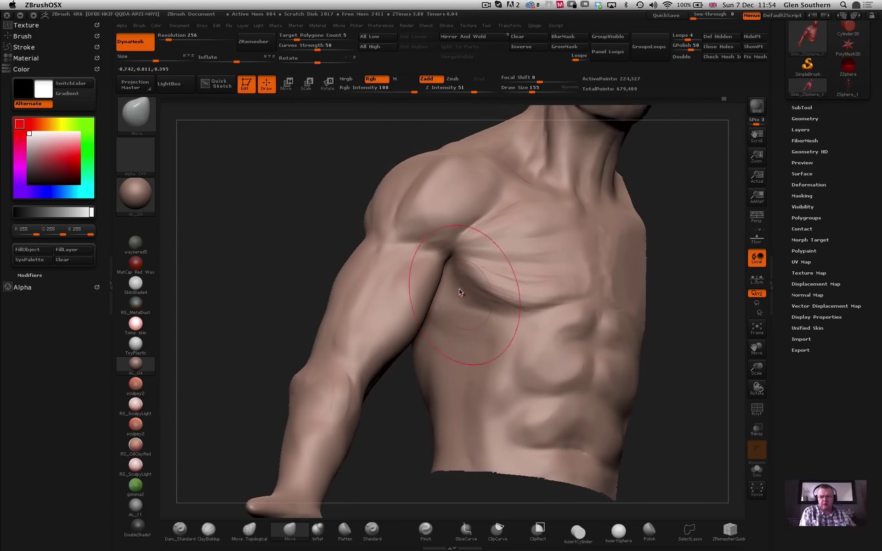
Sculpt angled serratus strokes along the ribs below the armpit with ClayBuildup at Draw Size 28.
{"action": "mouse_move", "coordinate": [461, 292]}
{"action": "right_mouse_down", "text": "ctrl"}
{"action": "mouse_move", "coordinate": [454, 325]}
{"action": "mouse_move", "coordinate": [467, 308]}
{"action": "mouse_move", "coordinate": [364, 230]}
{"action": "mouse_move", "coordinate": [313, 220]}
{"action": "right_mouse_up", "text": "ctrl"}
{"action": "left_click_drag", "start_coordinate": [312, 221], "coordinate": [332, 226]}
{"action": "right_click_drag", "start_coordinate": [289, 264], "coordinate": [271, 313], "text": "ctrl"}
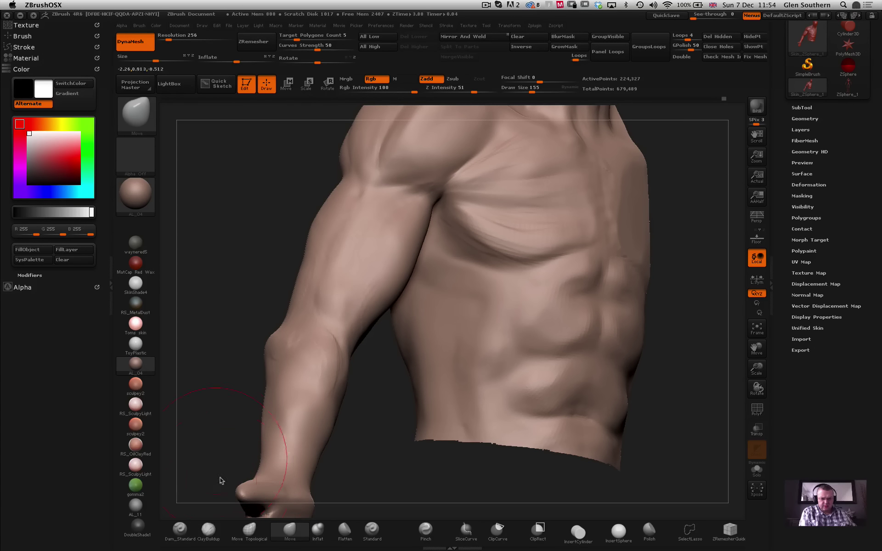
{"action": "left_click", "coordinate": [202, 532]}
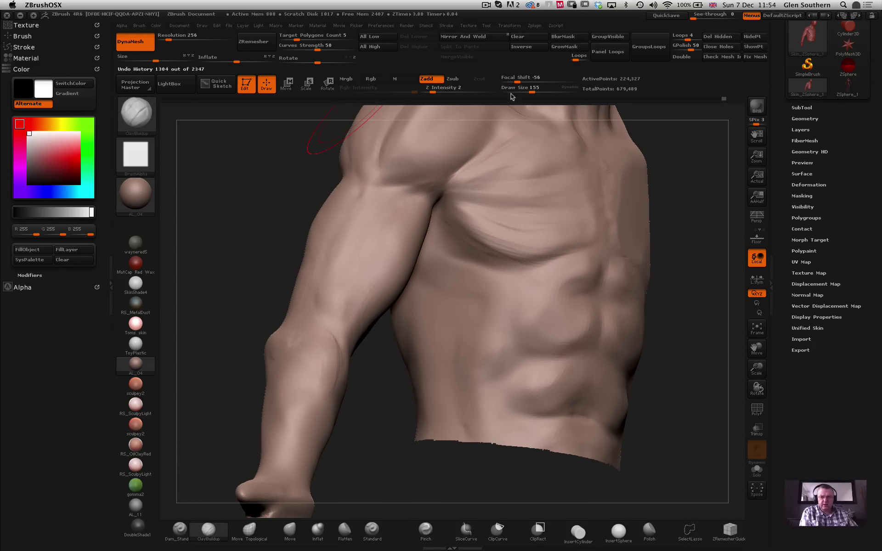
{"action": "left_click_drag", "start_coordinate": [508, 92], "coordinate": [515, 92]}
{"action": "mouse_move", "coordinate": [305, 133]}
{"action": "left_mouse_down"}
{"action": "mouse_move", "coordinate": [312, 109]}
{"action": "mouse_move", "coordinate": [413, 183]}
{"action": "mouse_move", "coordinate": [468, 239]}
{"action": "left_mouse_up"}
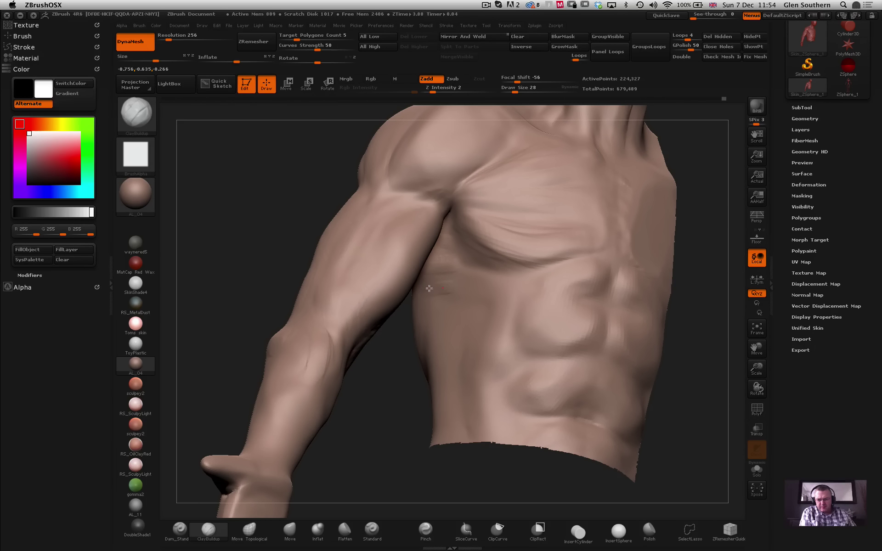
{"action": "left_click_drag", "start_coordinate": [429, 289], "coordinate": [453, 293]}
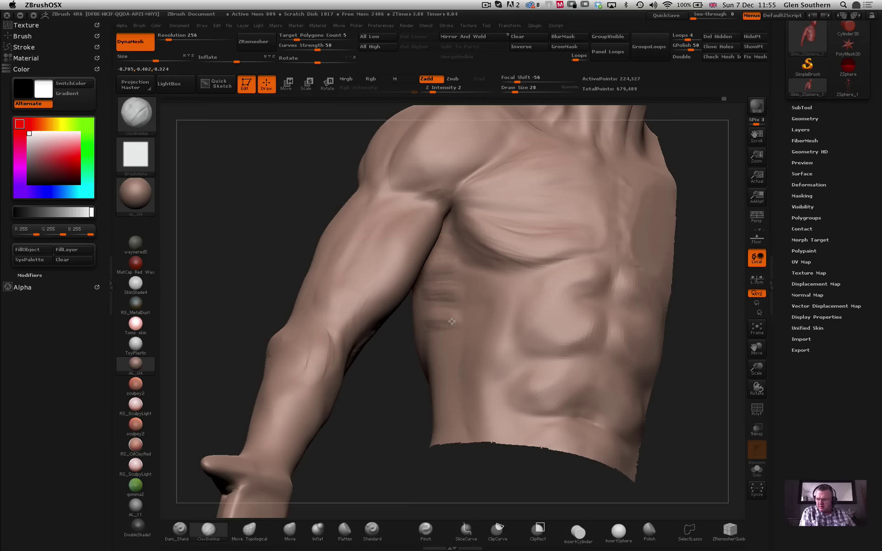
{"action": "mouse_move", "coordinate": [451, 321]}
{"action": "left_mouse_down"}
{"action": "mouse_move", "coordinate": [463, 332]}
{"action": "mouse_move", "coordinate": [455, 294]}
{"action": "left_mouse_up"}
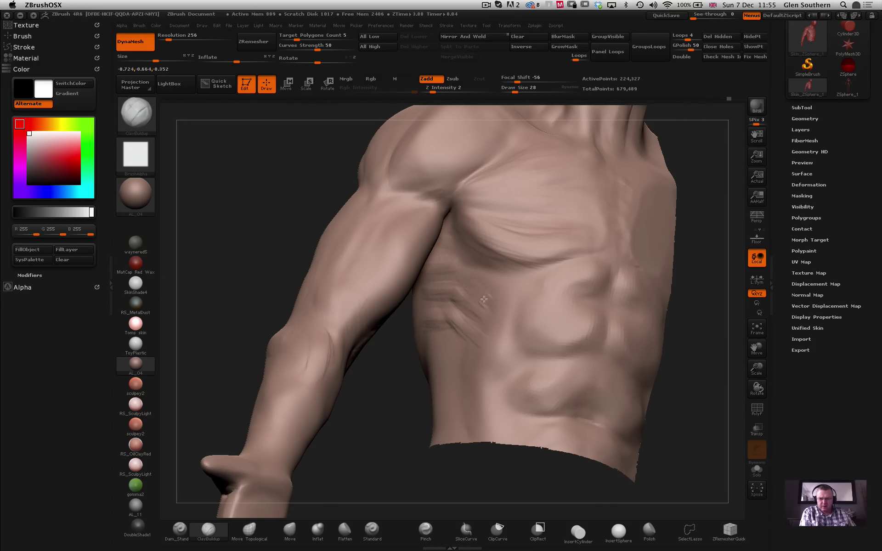
{"action": "key", "text": "shift"}
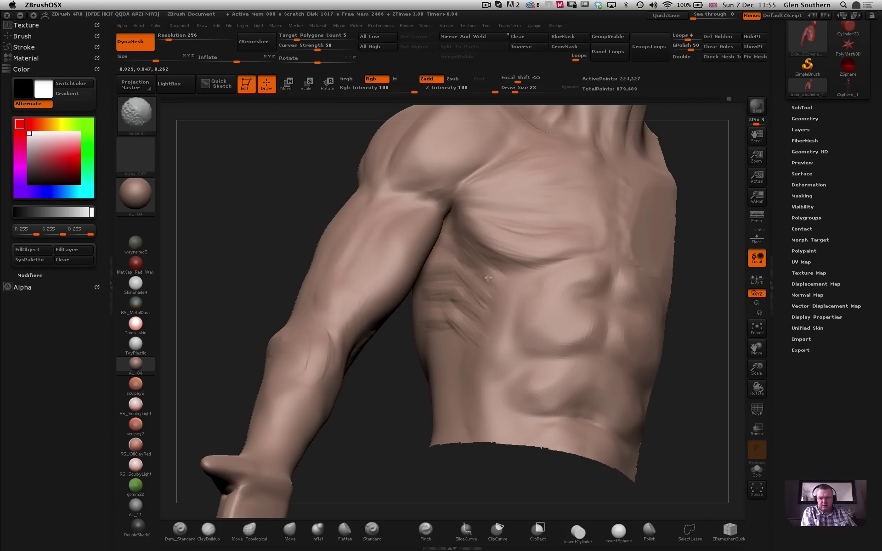
Build up the side of the ribcage from below with ClayBuildup and smooth the strokes into the surrounding muscle.
{"action": "left_click_drag", "start_coordinate": [400, 356], "coordinate": [408, 311]}
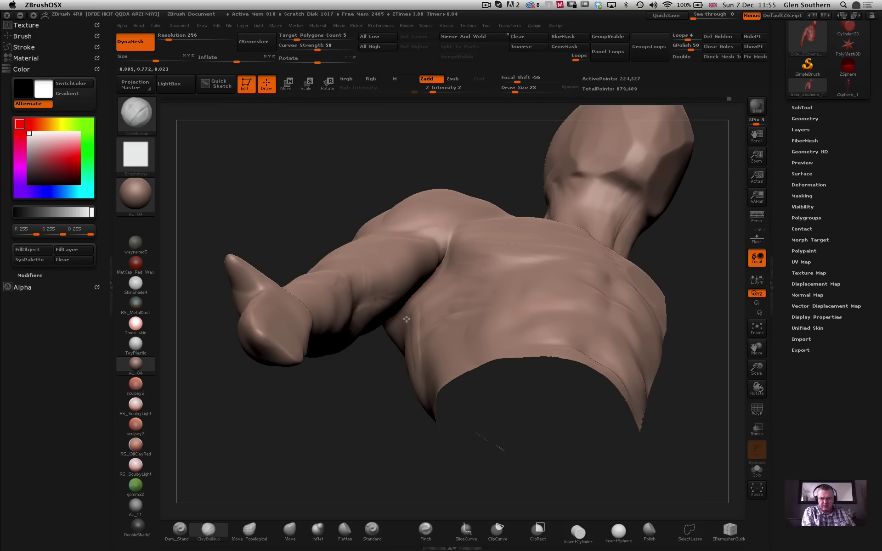
{"action": "key", "text": "shift"}
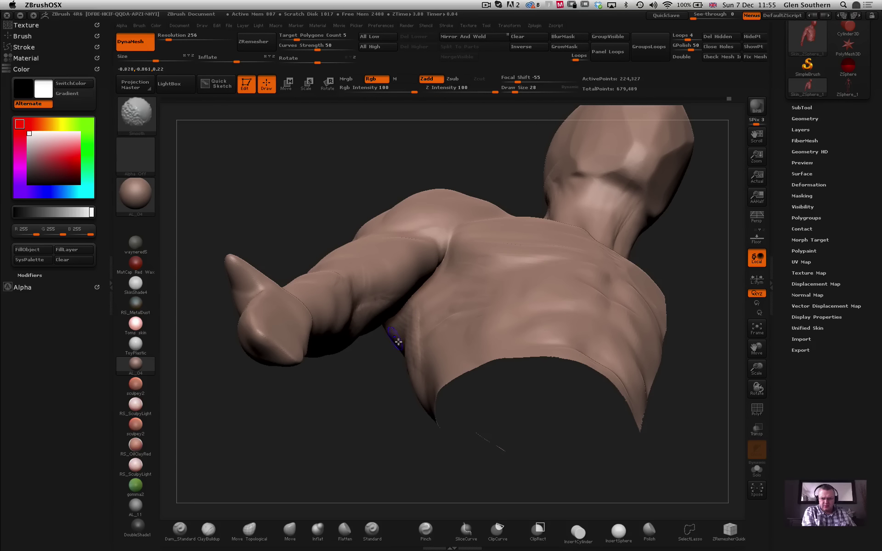
{"action": "left_click_drag", "start_coordinate": [398, 342], "coordinate": [409, 313], "text": "shift"}
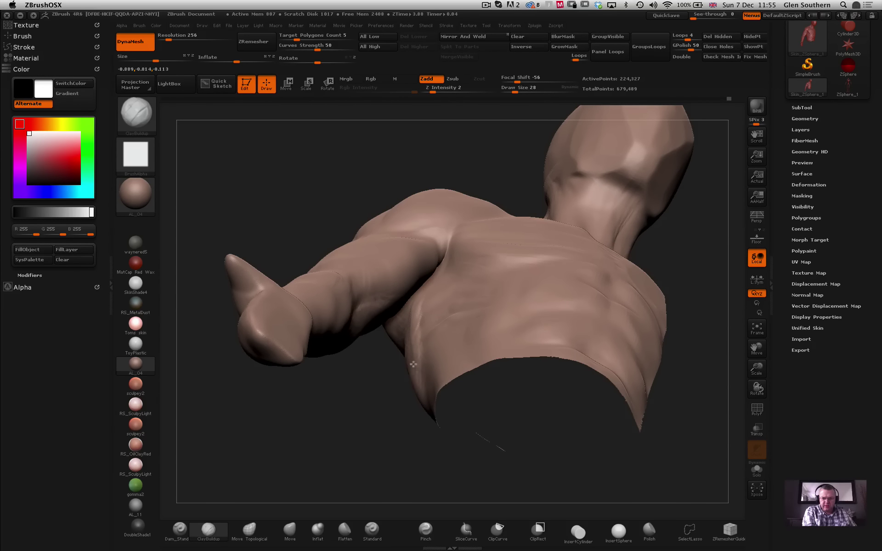
{"action": "left_click_drag", "start_coordinate": [363, 385], "coordinate": [376, 360]}
{"action": "mouse_move", "coordinate": [397, 327]}
{"action": "left_mouse_down"}
{"action": "mouse_move", "coordinate": [413, 327]}
{"action": "mouse_move", "coordinate": [427, 309]}
{"action": "left_mouse_up"}
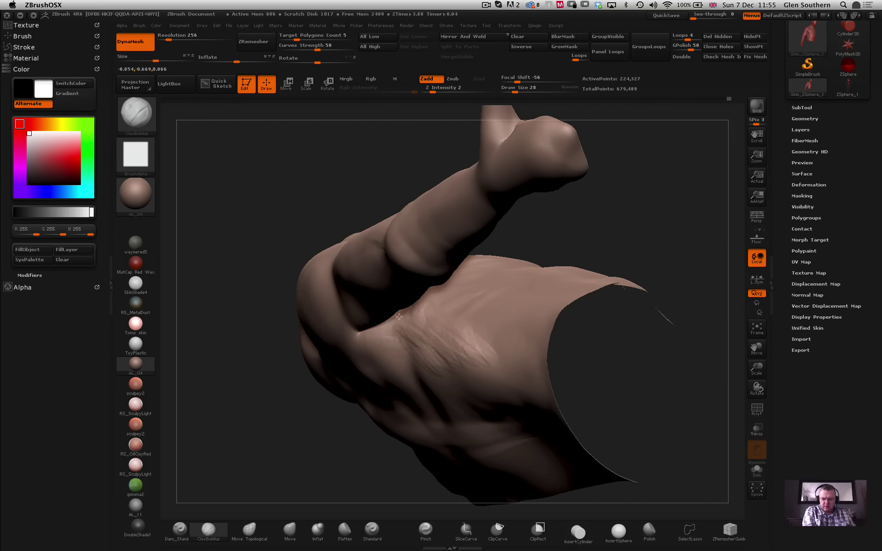
{"action": "key", "text": "shift"}
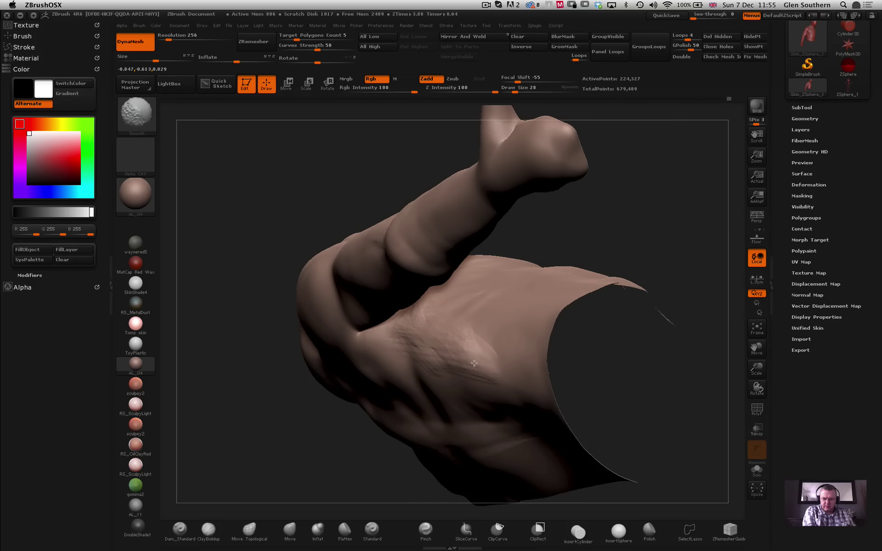
{"action": "left_click_drag", "start_coordinate": [413, 316], "coordinate": [443, 322], "text": "shift"}
{"action": "key", "text": "shift"}
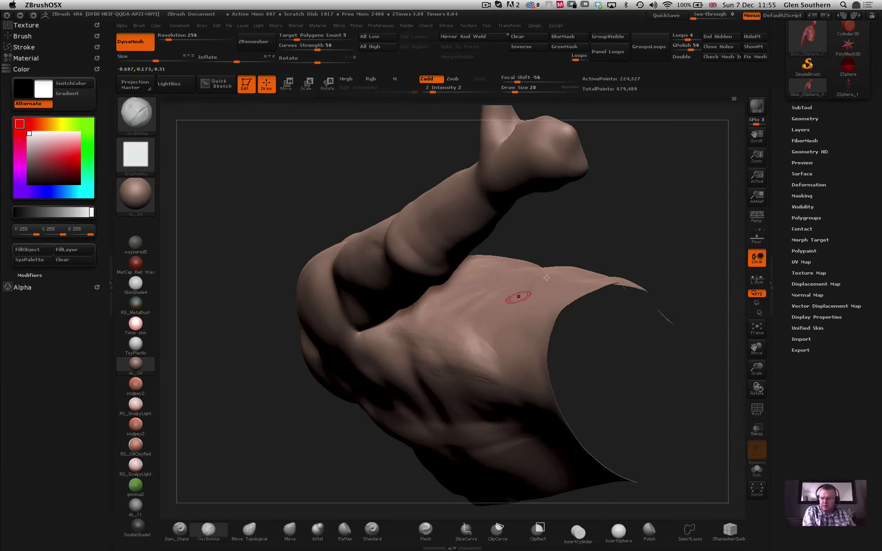
Refine the serratus ridges beside the chest from the front with ClayBuildup and soften them by smoothing.
{"action": "mouse_move", "coordinate": [607, 225]}
{"action": "left_mouse_down"}
{"action": "mouse_move", "coordinate": [572, 280]}
{"action": "mouse_move", "coordinate": [423, 303]}
{"action": "left_mouse_up"}
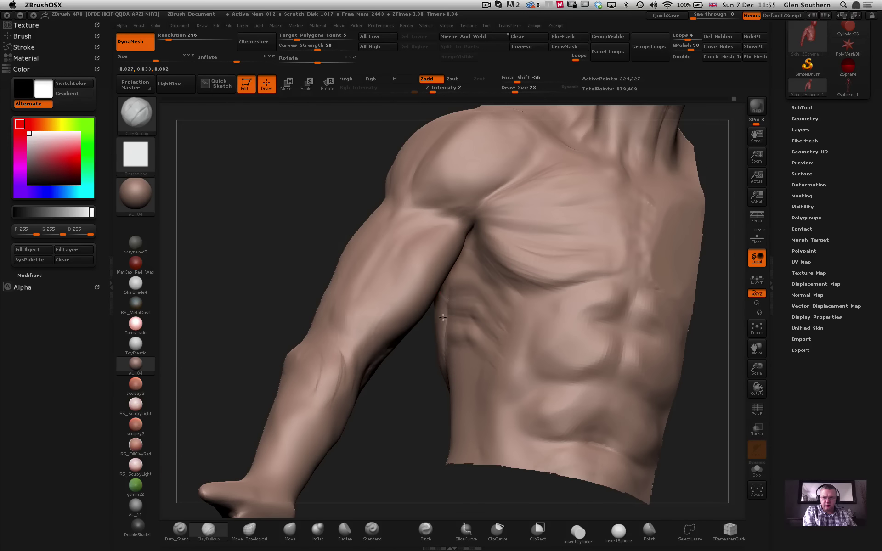
{"action": "key", "text": "shift"}
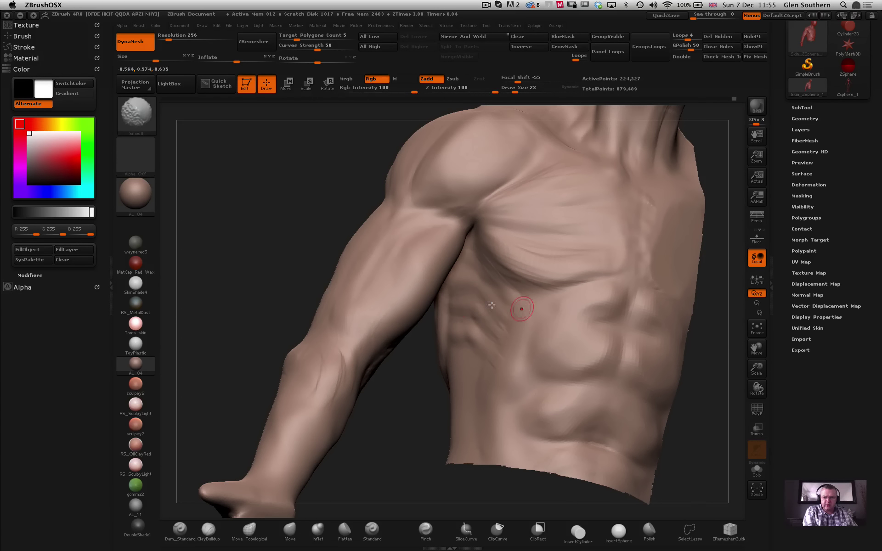
{"action": "key", "text": "shift"}
{"action": "key", "text": "shift"}
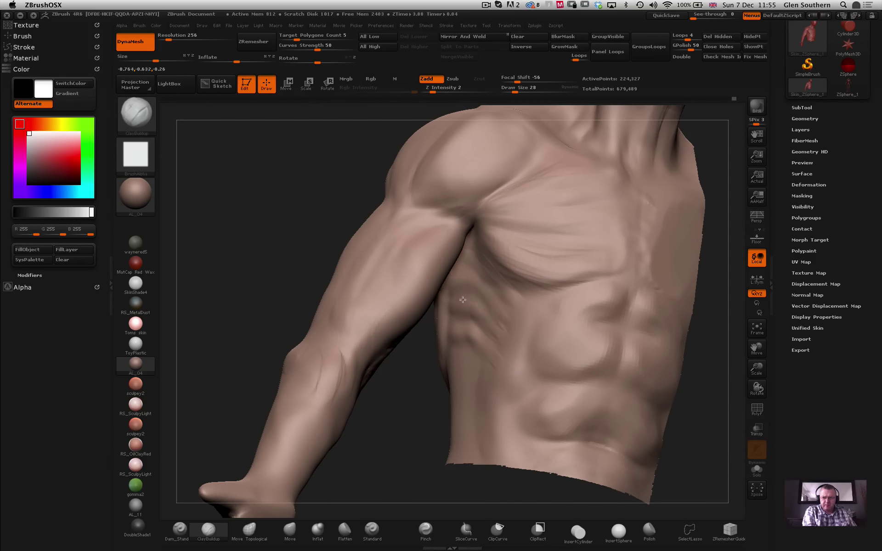
{"action": "key", "text": "shift"}
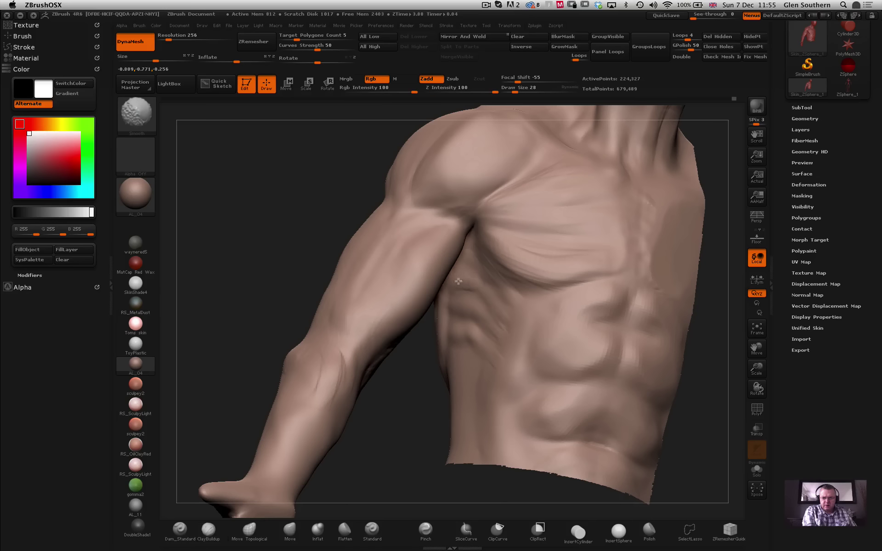
Carve grooves between the serratus ridges with the Dam_Standard brush at Draw Size 14.
{"action": "left_click", "coordinate": [179, 531]}
{"action": "left_click_drag", "start_coordinate": [277, 234], "coordinate": [378, 187]}
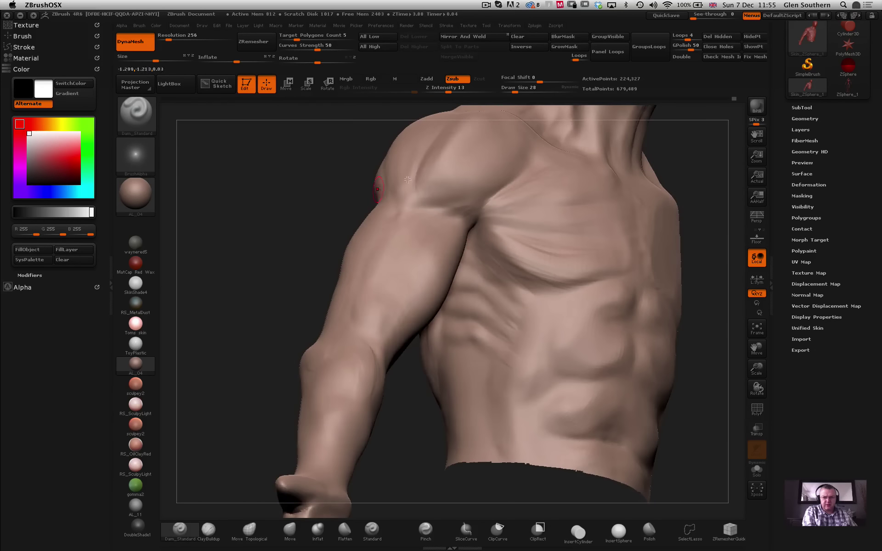
{"action": "left_click_drag", "start_coordinate": [515, 91], "coordinate": [513, 91]}
{"action": "left_click_drag", "start_coordinate": [348, 156], "coordinate": [367, 159]}
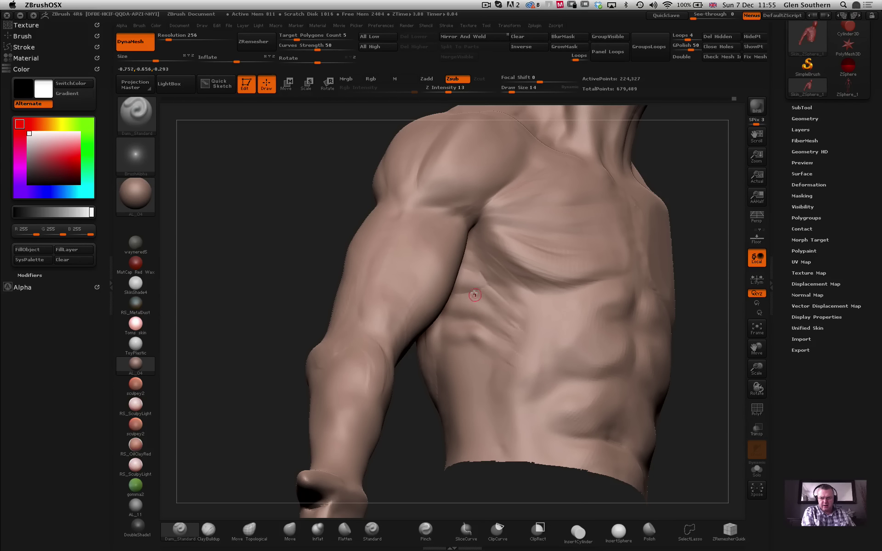
{"action": "left_click_drag", "start_coordinate": [473, 316], "coordinate": [514, 349]}
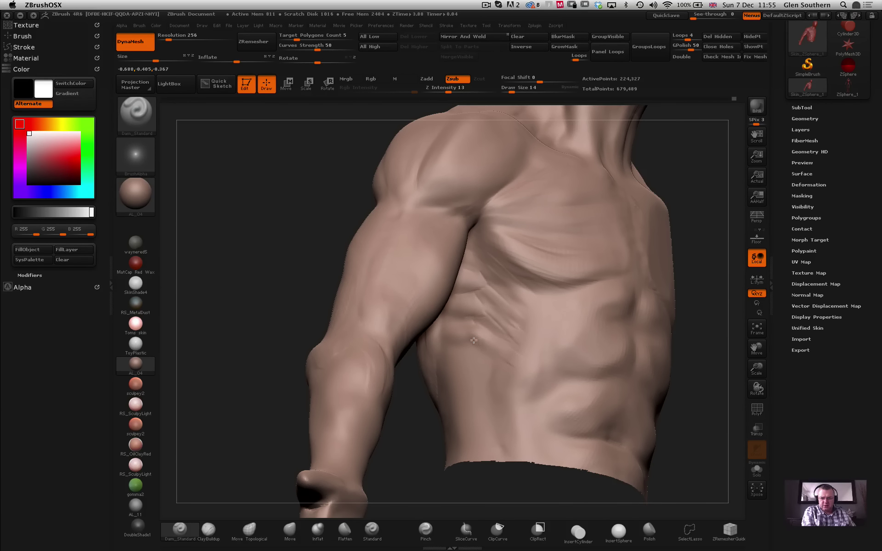
{"action": "key", "text": "shift"}
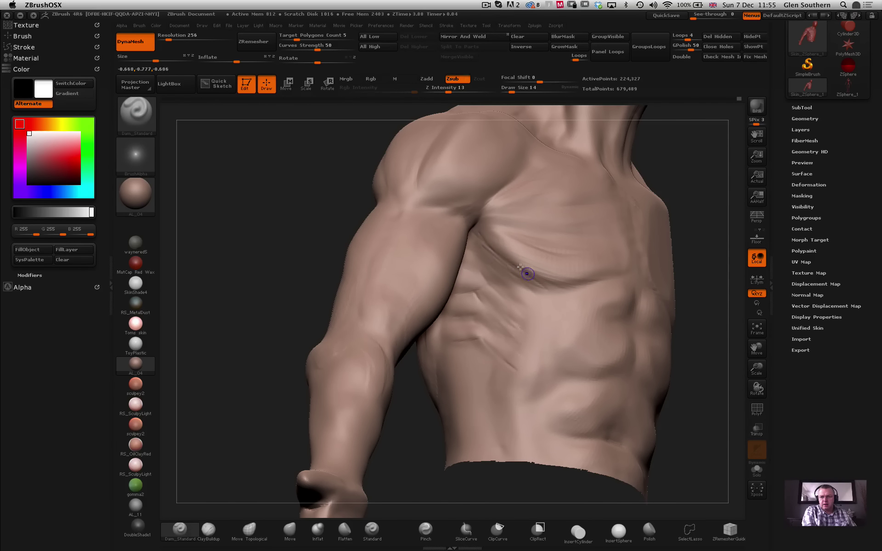
Soften the grooves below the armpit by smoothing and carve crease lines between the deltoid and pectoral with Dam_Standard.
{"action": "key", "text": "shift"}
{"action": "left_click_drag", "start_coordinate": [474, 230], "coordinate": [483, 237], "text": "shift"}
{"action": "mouse_move", "coordinate": [349, 198]}
{"action": "left_mouse_down"}
{"action": "mouse_move", "coordinate": [316, 177]}
{"action": "mouse_move", "coordinate": [344, 205]}
{"action": "mouse_move", "coordinate": [324, 208]}
{"action": "mouse_move", "coordinate": [325, 239]}
{"action": "left_mouse_up"}
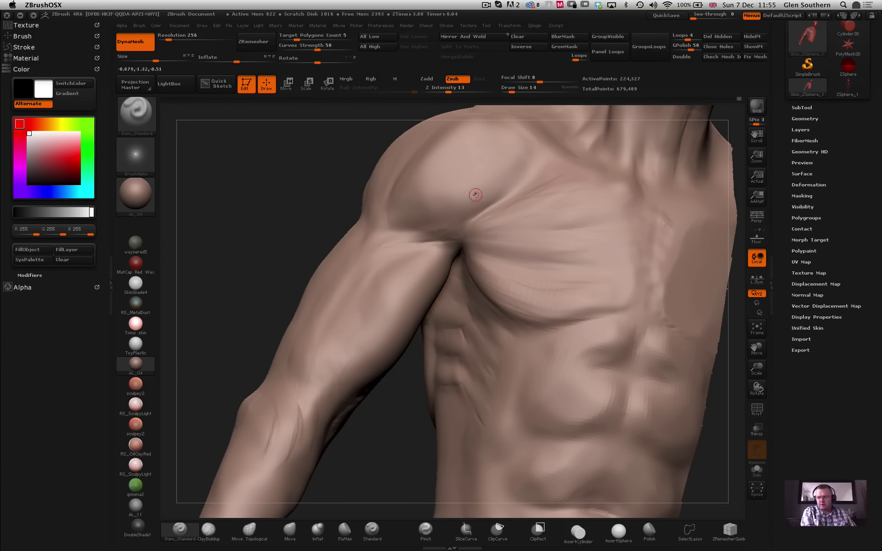
{"action": "mouse_move", "coordinate": [495, 186]}
{"action": "left_mouse_down"}
{"action": "mouse_move", "coordinate": [486, 205]}
{"action": "mouse_move", "coordinate": [436, 232]}
{"action": "left_mouse_up"}
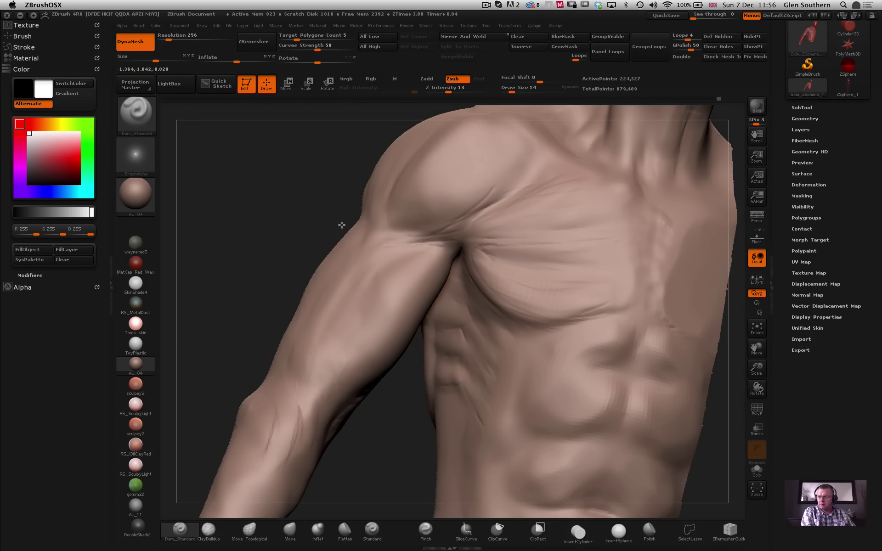
Carve long muscle-separation grooves down the outer upper arm, from the deltoid's tip towards the elbow, with Dam_Standard at Draw Size 14.
{"action": "left_click_drag", "start_coordinate": [294, 243], "coordinate": [404, 309]}
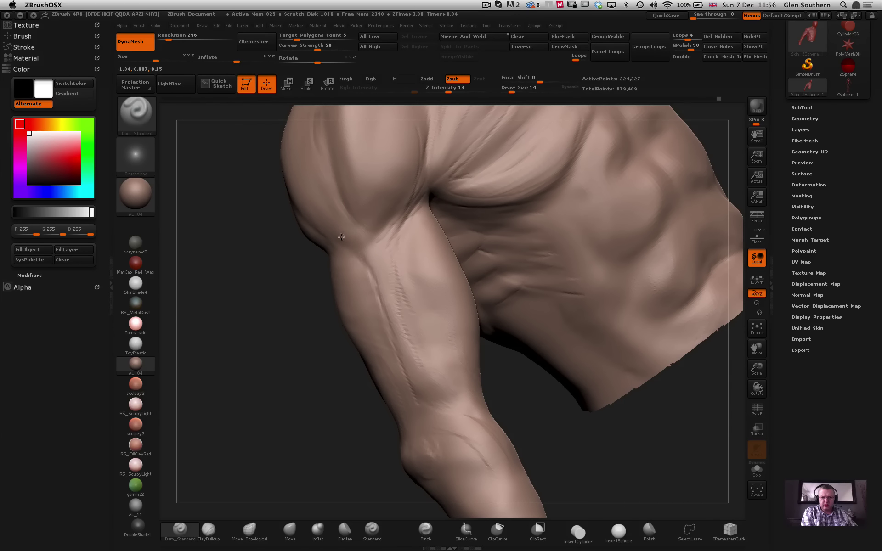
{"action": "left_click_drag", "start_coordinate": [297, 312], "coordinate": [362, 299]}
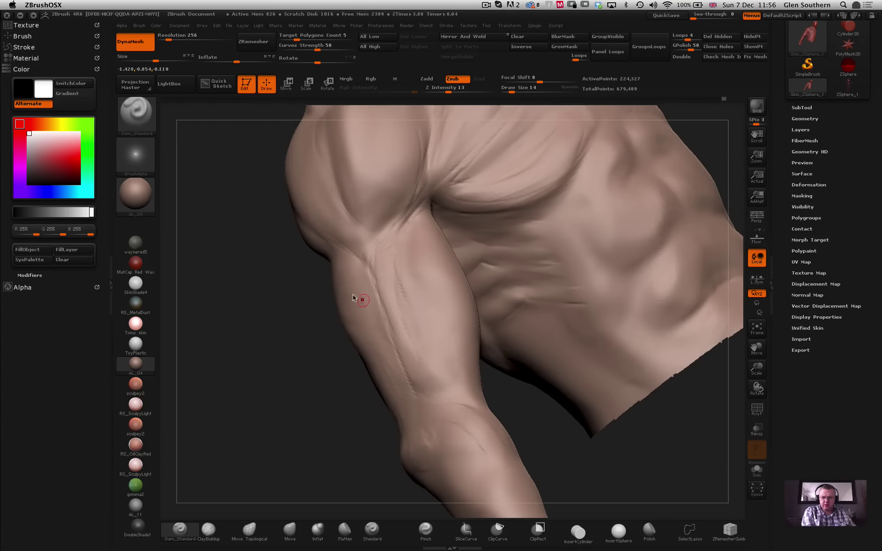
{"action": "right_click_drag", "start_coordinate": [321, 299], "coordinate": [293, 273], "text": "ctrl"}
{"action": "left_click_drag", "start_coordinate": [276, 358], "coordinate": [320, 253], "text": "alt"}
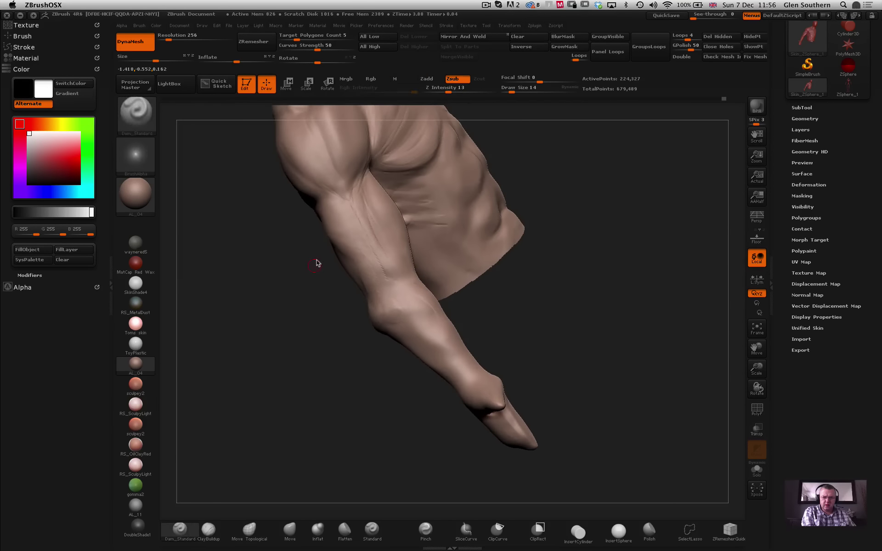
{"action": "right_click_drag", "start_coordinate": [317, 262], "coordinate": [329, 256], "text": "ctrl"}
{"action": "left_click_drag", "start_coordinate": [587, 348], "coordinate": [558, 336]}
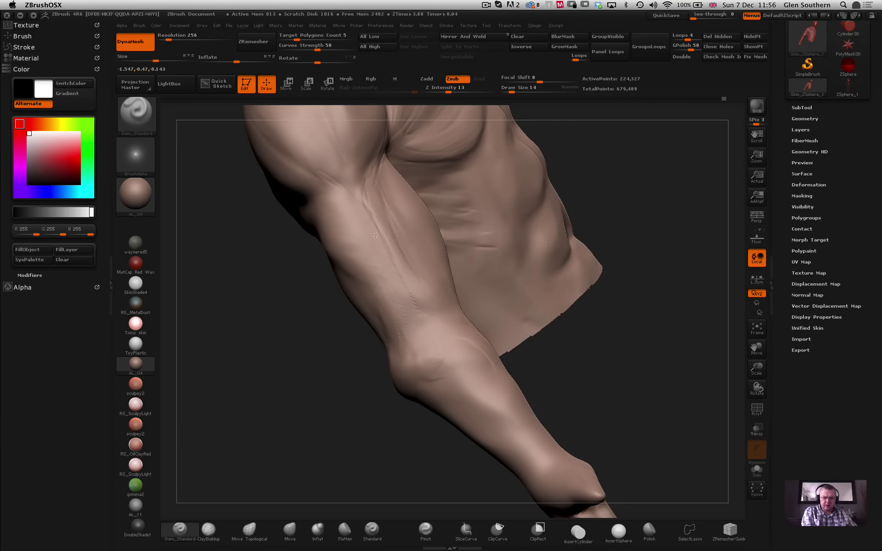
Carve the outlines of the triceps heads and their tendon on the back of the upper arm with Dam_Standard.
{"action": "mouse_move", "coordinate": [349, 206]}
{"action": "left_mouse_down"}
{"action": "mouse_move", "coordinate": [321, 280]}
{"action": "mouse_move", "coordinate": [337, 260]}
{"action": "left_mouse_up"}
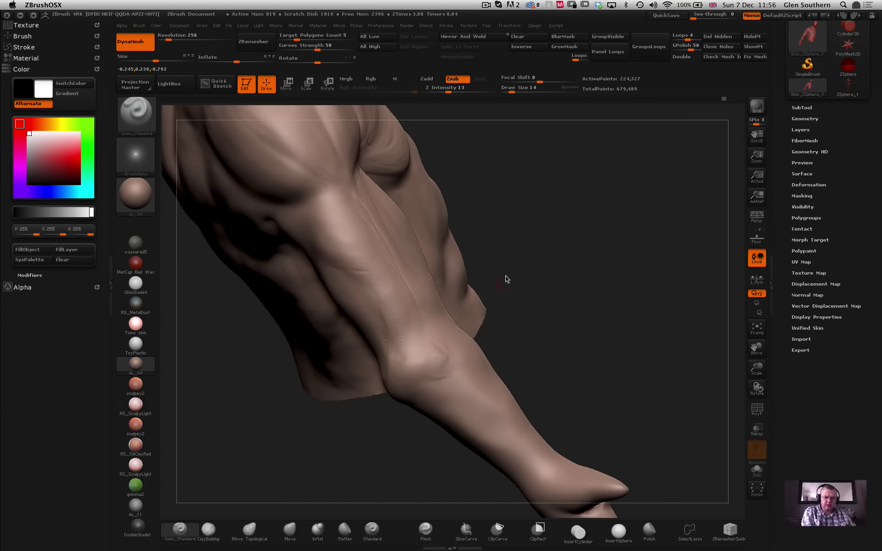
{"action": "left_click_drag", "start_coordinate": [505, 279], "coordinate": [346, 271]}
{"action": "left_click_drag", "start_coordinate": [439, 275], "coordinate": [375, 262]}
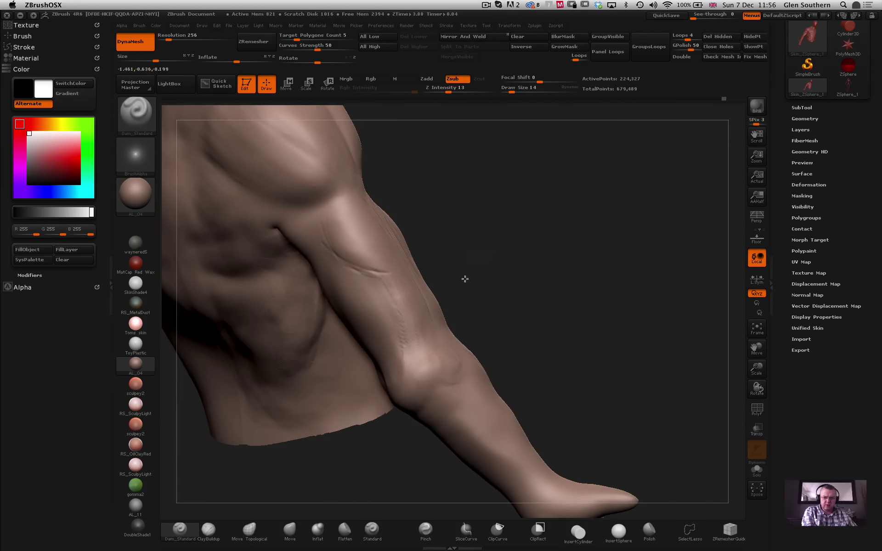
{"action": "left_click_drag", "start_coordinate": [465, 278], "coordinate": [402, 257]}
{"action": "mouse_move", "coordinate": [333, 206]}
{"action": "left_mouse_down"}
{"action": "mouse_move", "coordinate": [523, 224]}
{"action": "mouse_move", "coordinate": [308, 232]}
{"action": "left_mouse_up"}
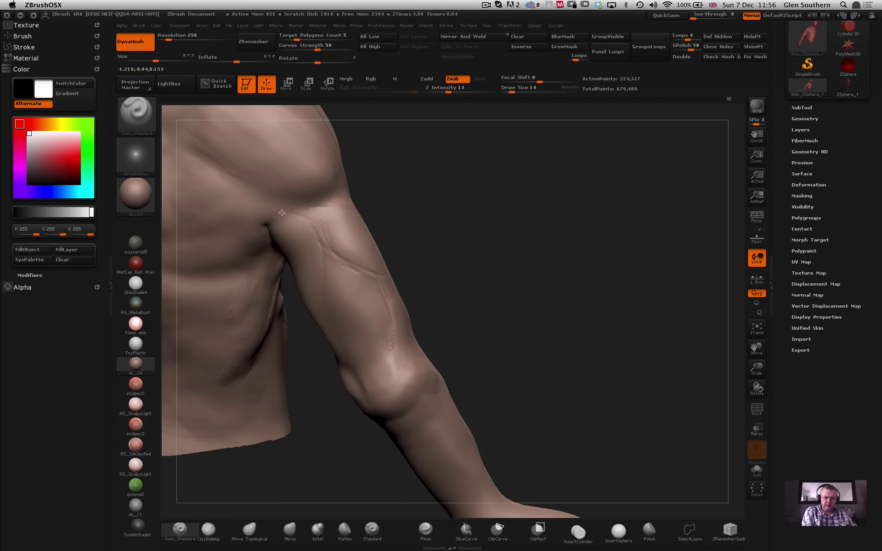
{"action": "left_click_drag", "start_coordinate": [305, 366], "coordinate": [298, 292]}
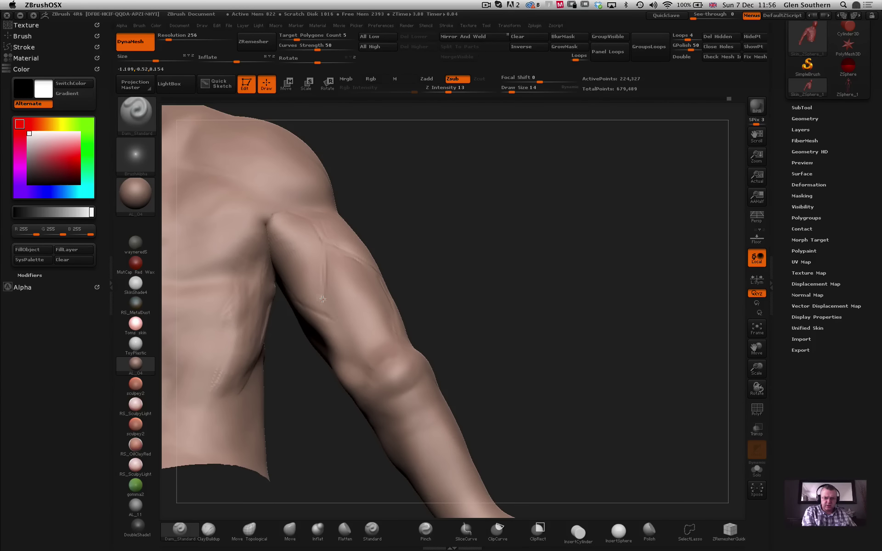
{"action": "left_click_drag", "start_coordinate": [414, 317], "coordinate": [379, 296]}
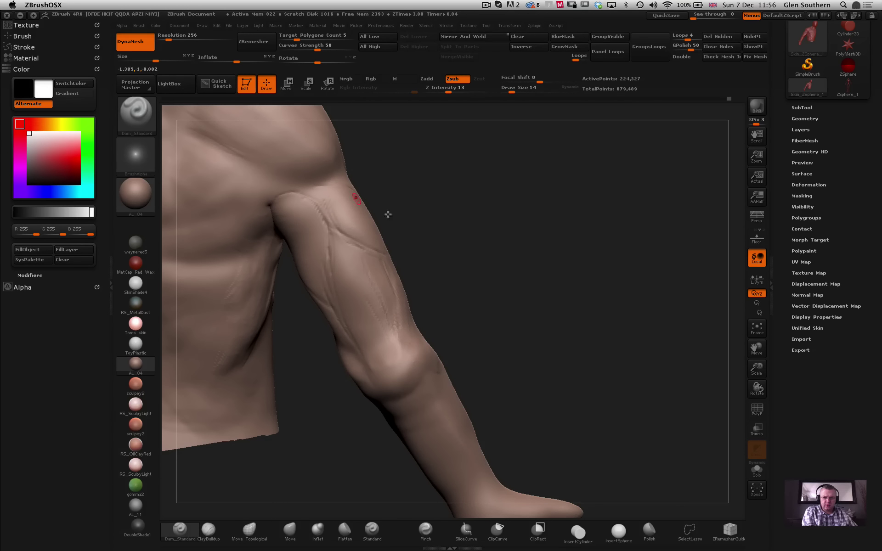
Build up the triceps' long head below the armpit with ClayBuildup at Draw Size 30 and smooth the strokes.
{"action": "left_click", "coordinate": [210, 528]}
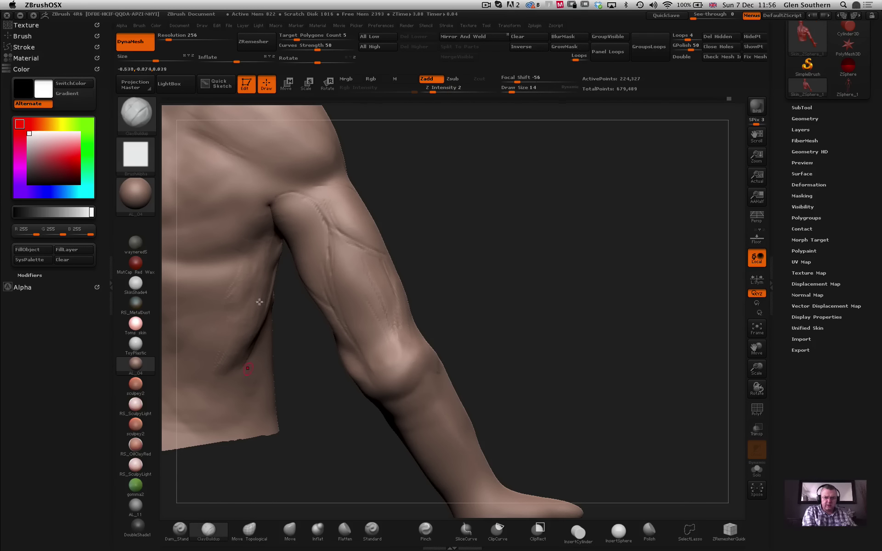
{"action": "left_click", "coordinate": [515, 93]}
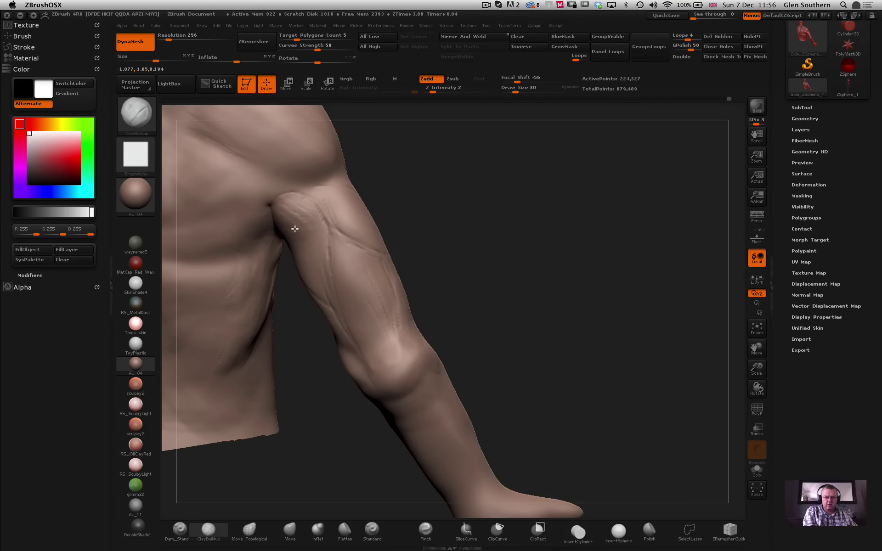
{"action": "left_click_drag", "start_coordinate": [440, 274], "coordinate": [400, 209]}
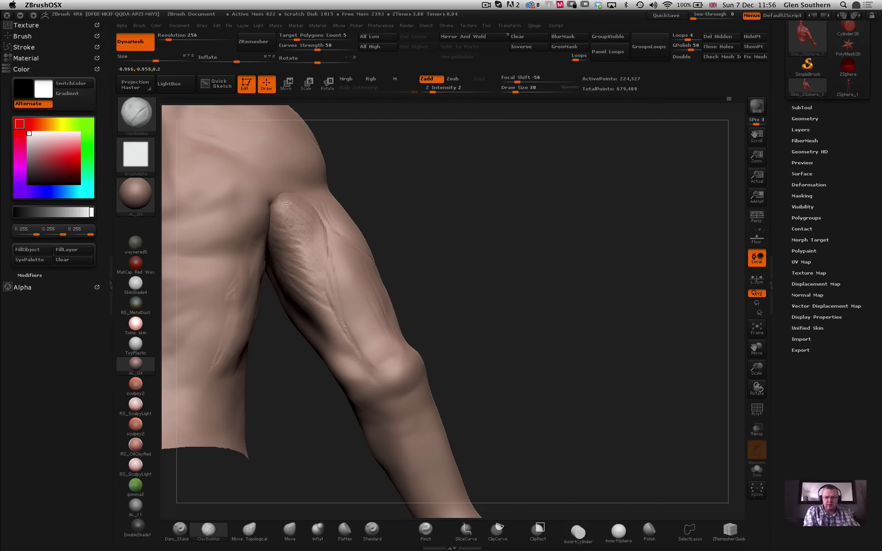
{"action": "key", "text": "shift"}
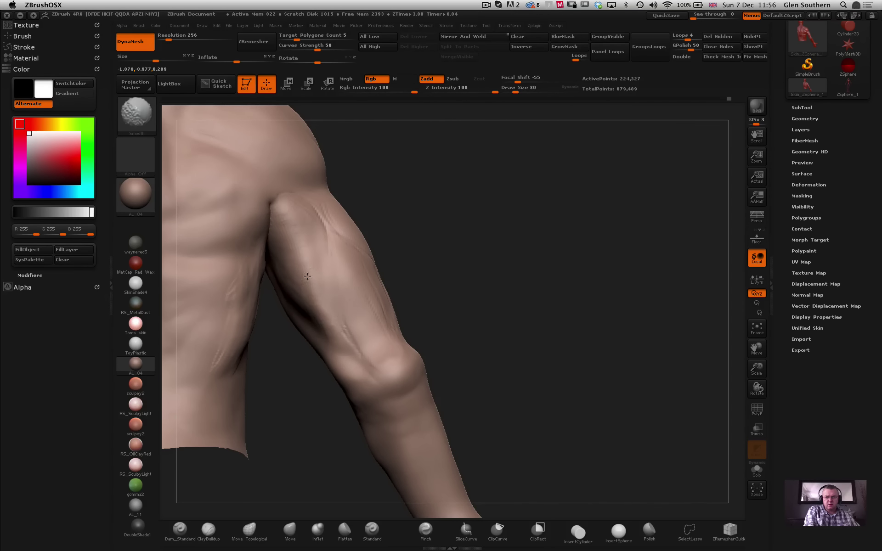
Add ClayBuildup volume to the lower inner triceps above the elbow and smooth it into the arm.
{"action": "left_click_drag", "start_coordinate": [299, 389], "coordinate": [279, 305]}
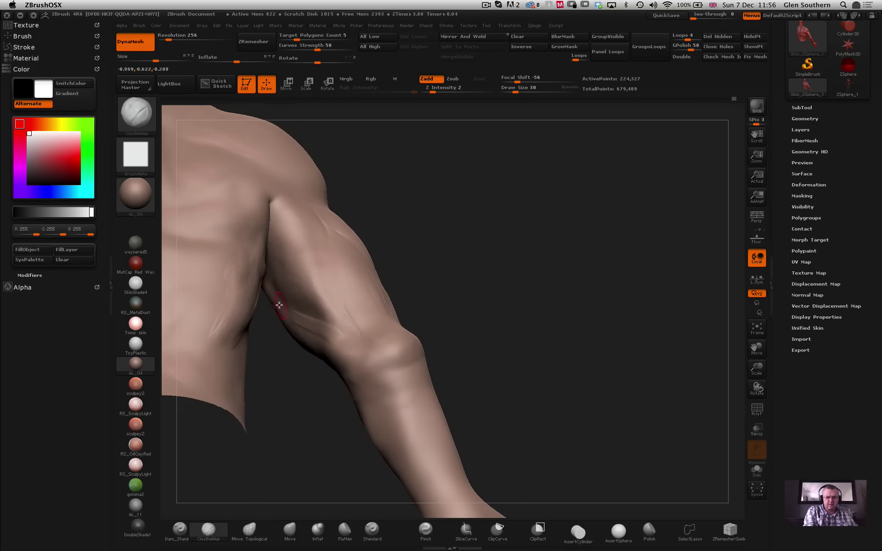
{"action": "mouse_move", "coordinate": [335, 323]}
{"action": "left_mouse_down"}
{"action": "mouse_move", "coordinate": [350, 339]}
{"action": "mouse_move", "coordinate": [294, 314]}
{"action": "left_mouse_up"}
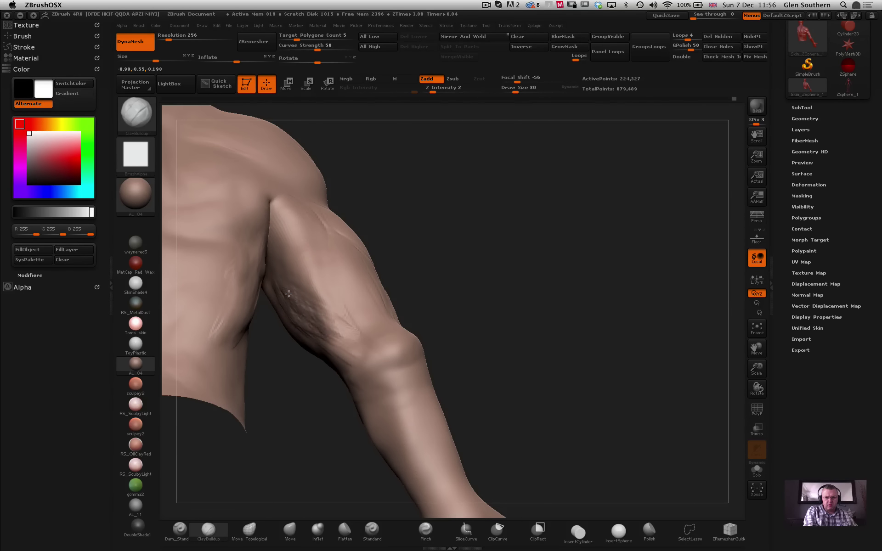
{"action": "key", "text": "shift"}
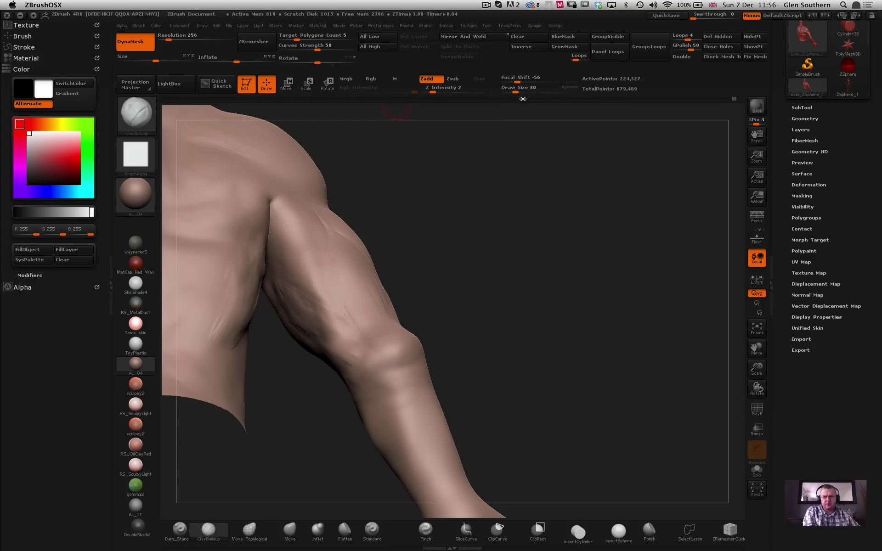
Set the ClayBuildup Draw Size to 56, fill out the triceps with broad strokes and smooth the upper arm's surface.
{"action": "left_click", "coordinate": [521, 92]}
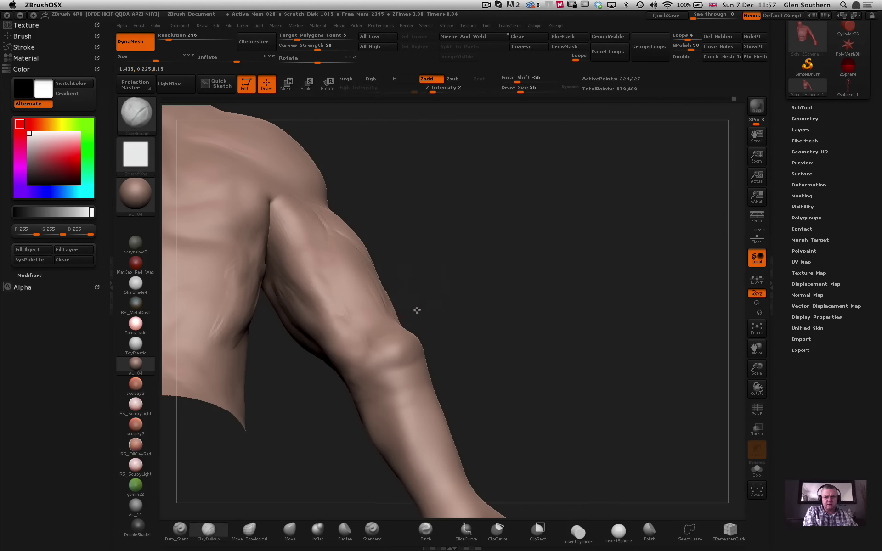
{"action": "left_click_drag", "start_coordinate": [417, 310], "coordinate": [351, 291]}
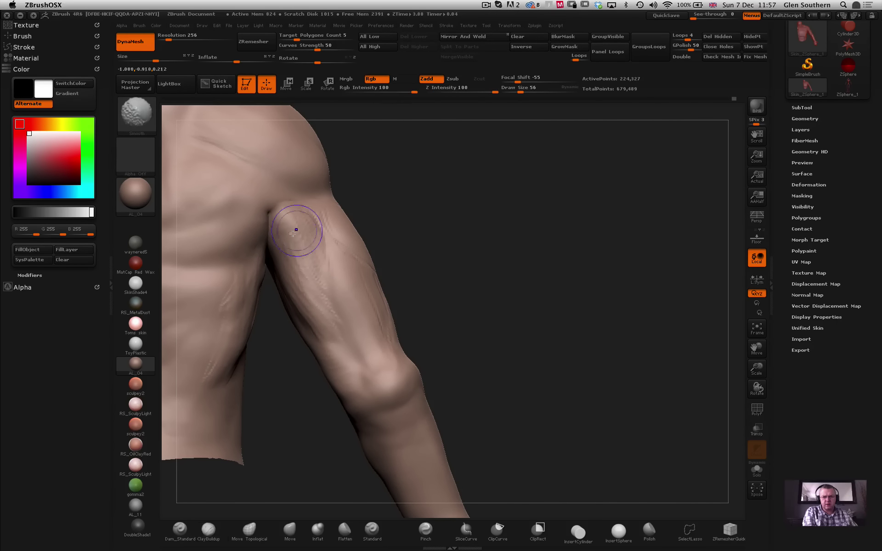
{"action": "left_click_drag", "start_coordinate": [295, 232], "coordinate": [344, 285], "text": "shift"}
{"action": "left_click_drag", "start_coordinate": [415, 310], "coordinate": [354, 289]}
{"action": "mouse_move", "coordinate": [314, 209]}
{"action": "left_mouse_down", "text": "shift"}
{"action": "mouse_move", "coordinate": [397, 295]}
{"action": "mouse_move", "coordinate": [291, 203]}
{"action": "left_mouse_up", "text": "shift"}
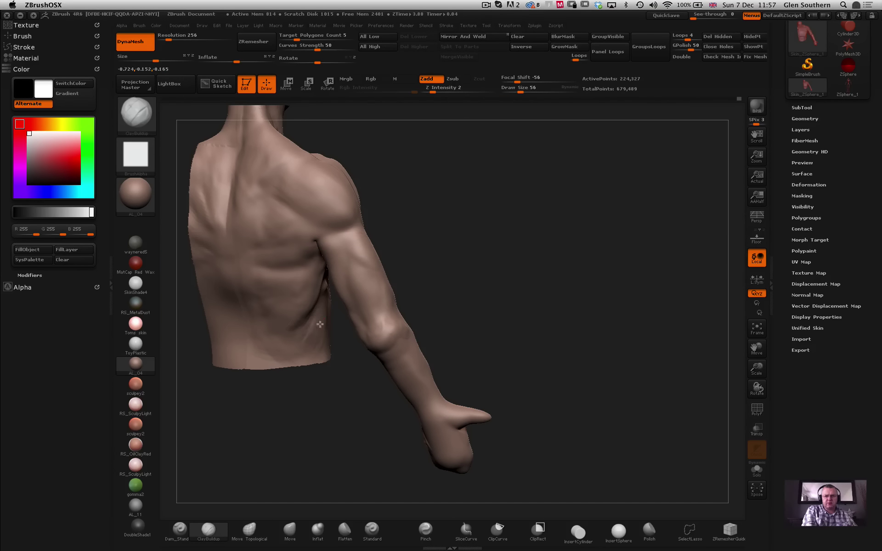
Smooth the back and rear shoulder muscles with the Smooth brush at Draw Size 56, checking the form from several sides.
{"action": "key", "text": "shift"}
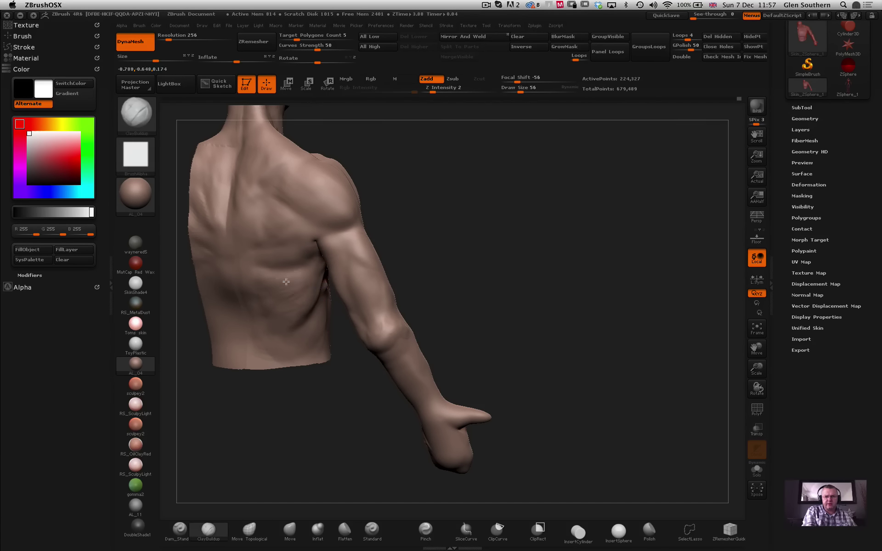
{"action": "key", "text": "shift"}
{"action": "mouse_move", "coordinate": [287, 226]}
{"action": "left_mouse_down", "text": "shift"}
{"action": "mouse_move", "coordinate": [300, 218]}
{"action": "mouse_move", "coordinate": [283, 213]}
{"action": "mouse_move", "coordinate": [294, 223]}
{"action": "left_mouse_up", "text": "shift"}
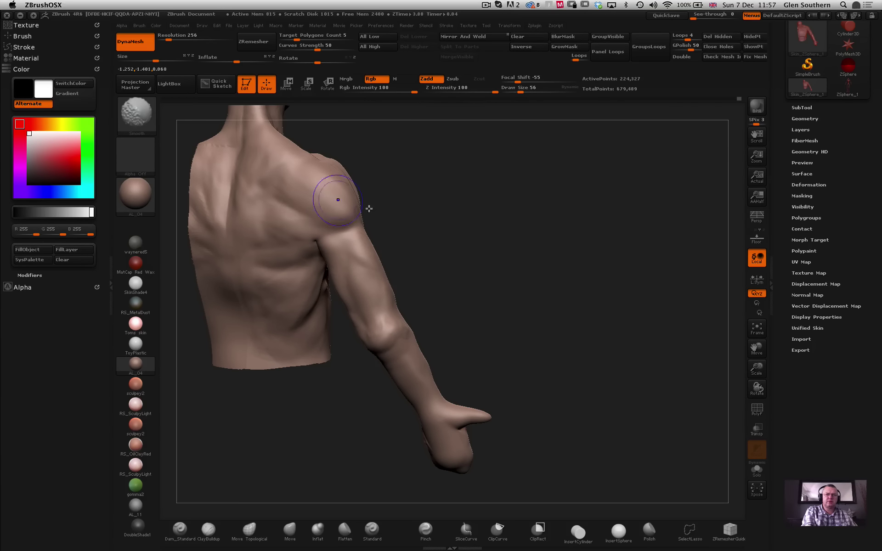
{"action": "mouse_move", "coordinate": [368, 209]}
{"action": "left_mouse_down"}
{"action": "mouse_move", "coordinate": [443, 214]}
{"action": "mouse_move", "coordinate": [425, 215]}
{"action": "left_mouse_up"}
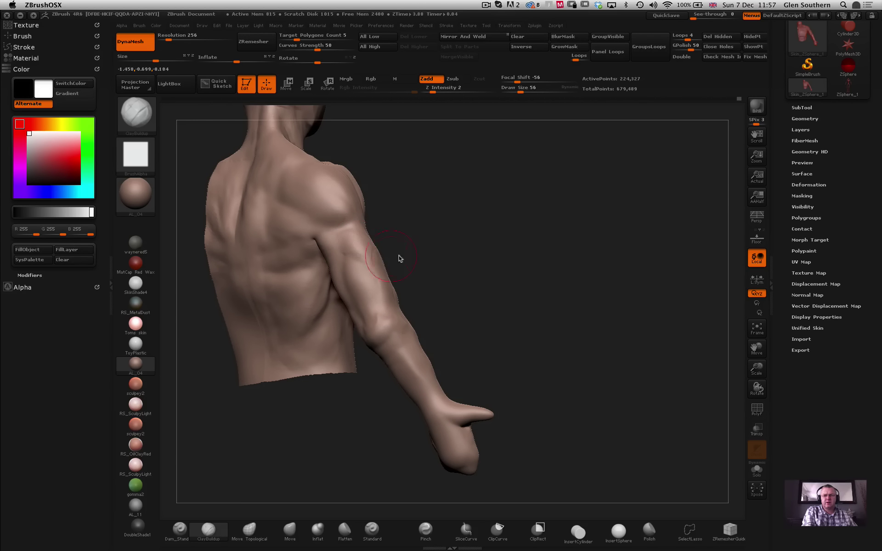
{"action": "left_click_drag", "start_coordinate": [400, 259], "coordinate": [358, 214]}
{"action": "key", "text": "shift"}
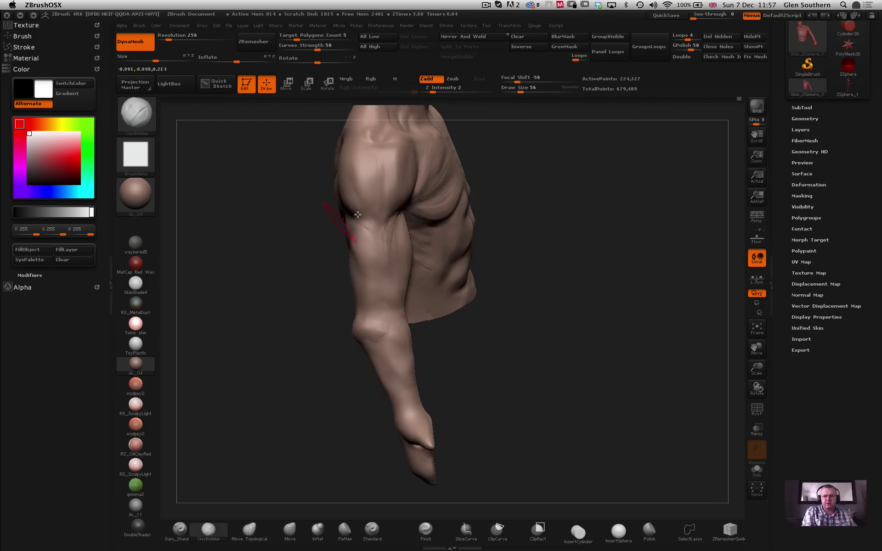
Smooth the back of the upper arm over the triceps with the Smooth brush.
{"action": "key", "text": "shift"}
{"action": "left_click_drag", "start_coordinate": [305, 209], "coordinate": [364, 249]}
{"action": "key", "text": "ctrl"}
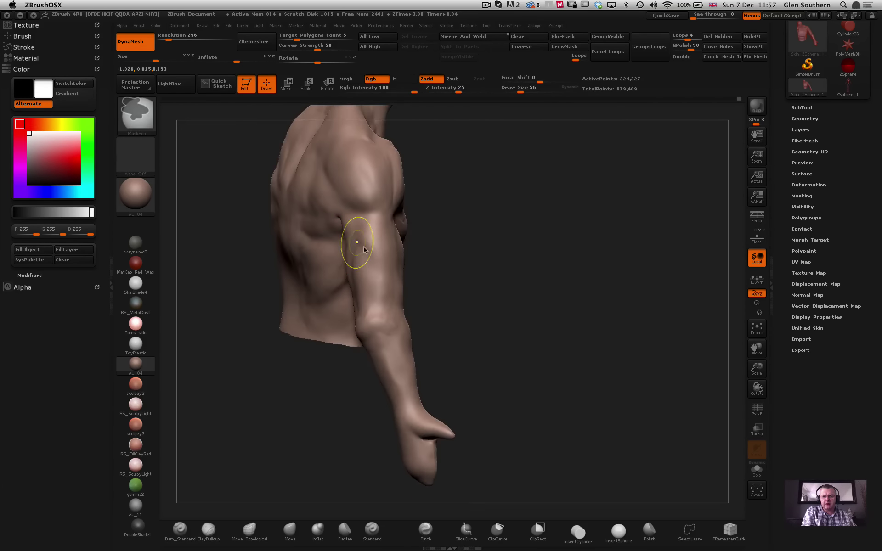
{"action": "key", "text": "shift"}
{"action": "right_click_drag", "start_coordinate": [364, 249], "coordinate": [451, 290], "text": "ctrl"}
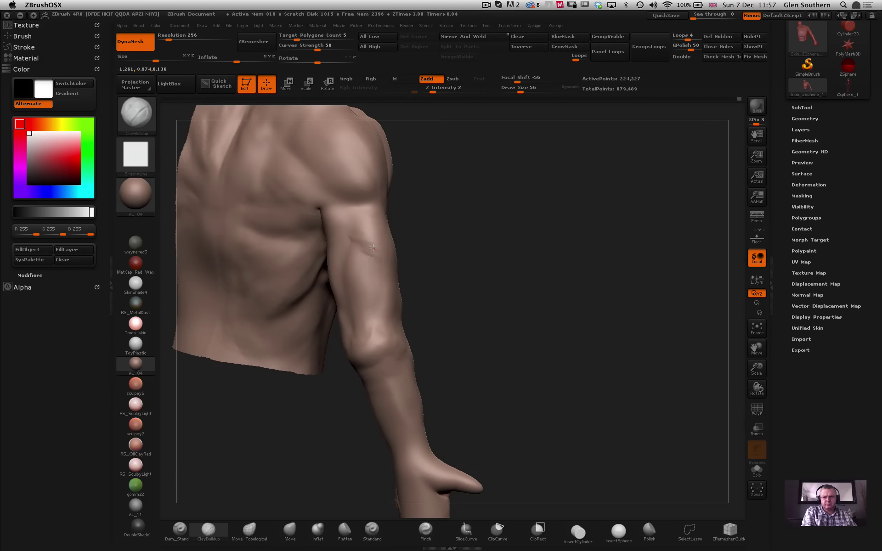
{"action": "left_click_drag", "start_coordinate": [380, 263], "coordinate": [367, 248], "text": "shift"}
{"action": "right_click_drag", "start_coordinate": [438, 264], "coordinate": [449, 304], "text": "ctrl"}
{"action": "mouse_move", "coordinate": [449, 304]}
{"action": "right_mouse_down"}
{"action": "mouse_move", "coordinate": [470, 287]}
{"action": "mouse_move", "coordinate": [437, 276]}
{"action": "right_mouse_up"}
{"action": "key", "text": "shift"}
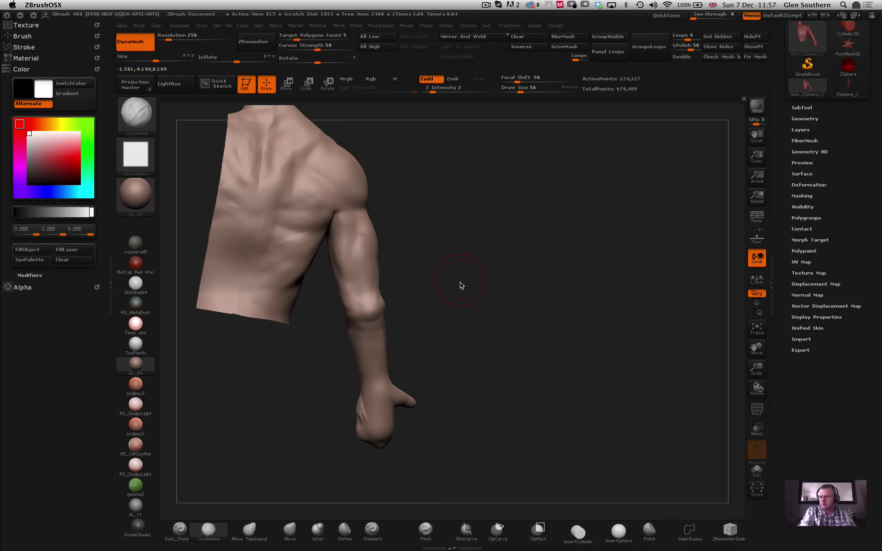
Unhide the rest of the figure and bring the front of the body with both arms into view.
{"action": "mouse_move", "coordinate": [474, 308]}
{"action": "right_mouse_down"}
{"action": "mouse_move", "coordinate": [496, 315]}
{"action": "mouse_move", "coordinate": [437, 319]}
{"action": "mouse_move", "coordinate": [439, 304]}
{"action": "mouse_move", "coordinate": [386, 281]}
{"action": "right_mouse_up"}
{"action": "right_click_drag", "start_coordinate": [386, 281], "coordinate": [294, 258]}
{"action": "right_click_drag", "start_coordinate": [294, 258], "coordinate": [368, 267], "text": "ctrl"}
{"action": "mouse_move", "coordinate": [368, 268]}
{"action": "left_mouse_down"}
{"action": "mouse_move", "coordinate": [331, 228]}
{"action": "mouse_move", "coordinate": [392, 291]}
{"action": "mouse_move", "coordinate": [462, 303]}
{"action": "left_mouse_up"}
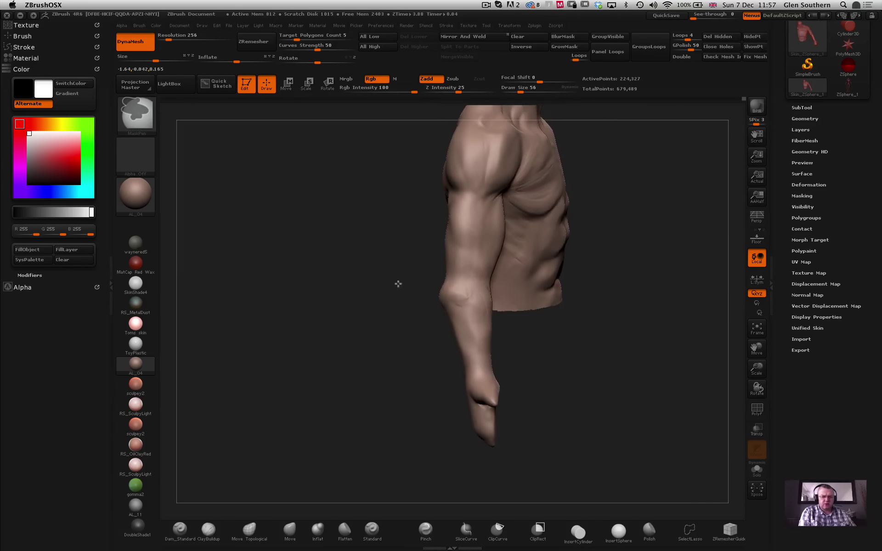
{"action": "left_click", "coordinate": [324, 219], "text": "ctrl+shift"}
{"action": "mouse_move", "coordinate": [365, 258]}
{"action": "right_mouse_down", "text": "ctrl"}
{"action": "mouse_move", "coordinate": [364, 246]}
{"action": "mouse_move", "coordinate": [316, 223]}
{"action": "right_mouse_up", "text": "ctrl"}
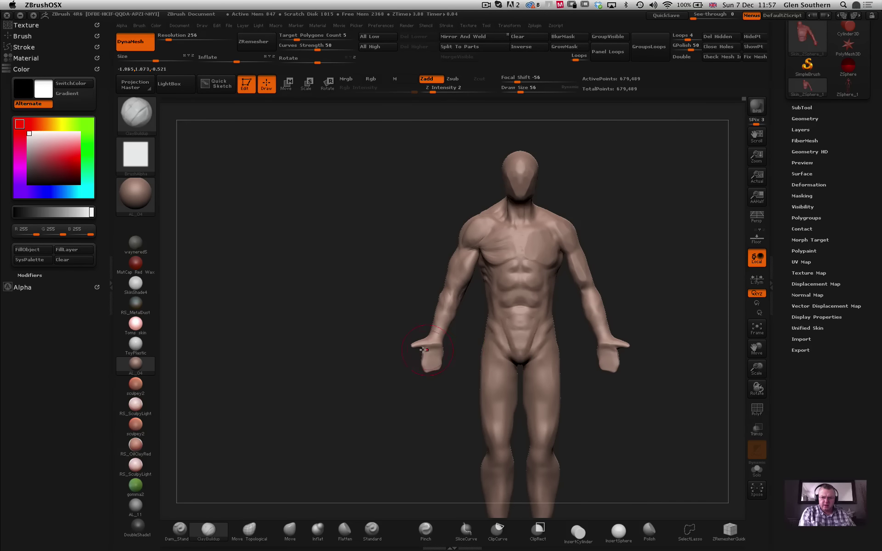
{"action": "right_click_drag", "start_coordinate": [418, 313], "coordinate": [310, 221], "text": "ctrl"}
{"action": "right_click_drag", "start_coordinate": [310, 221], "coordinate": [379, 273], "text": "ctrl"}
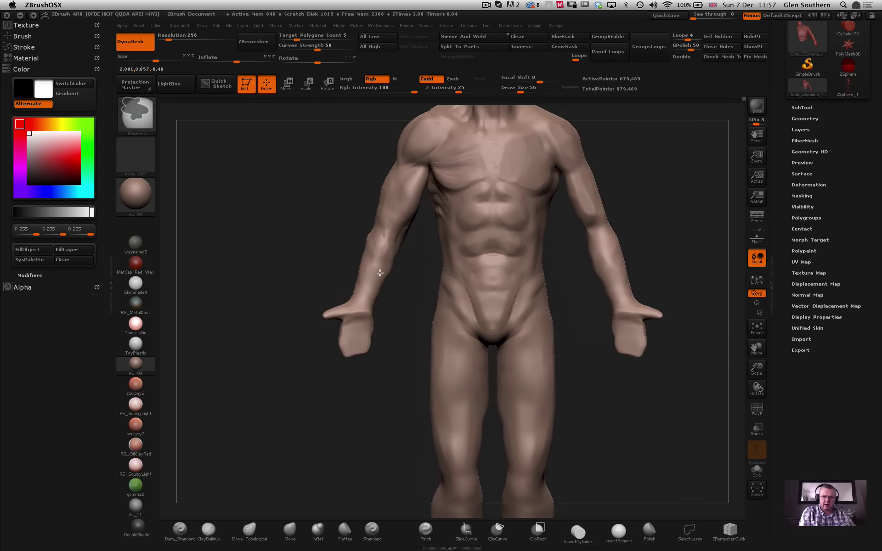
Pull the hand and thumb lower with the Move brush at draw size 131, and refine the palm's outline at draw size 42.
{"action": "left_click", "coordinate": [289, 530]}
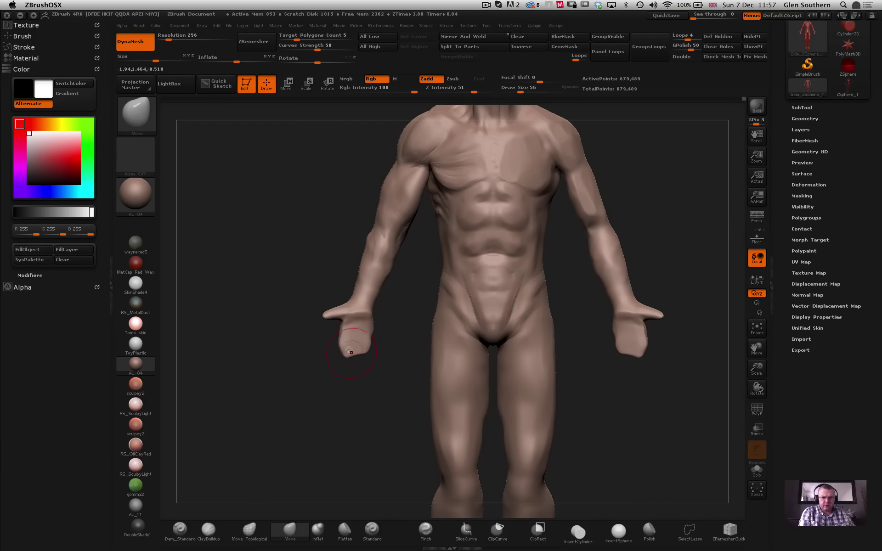
{"action": "left_click_drag", "start_coordinate": [513, 95], "coordinate": [529, 92]}
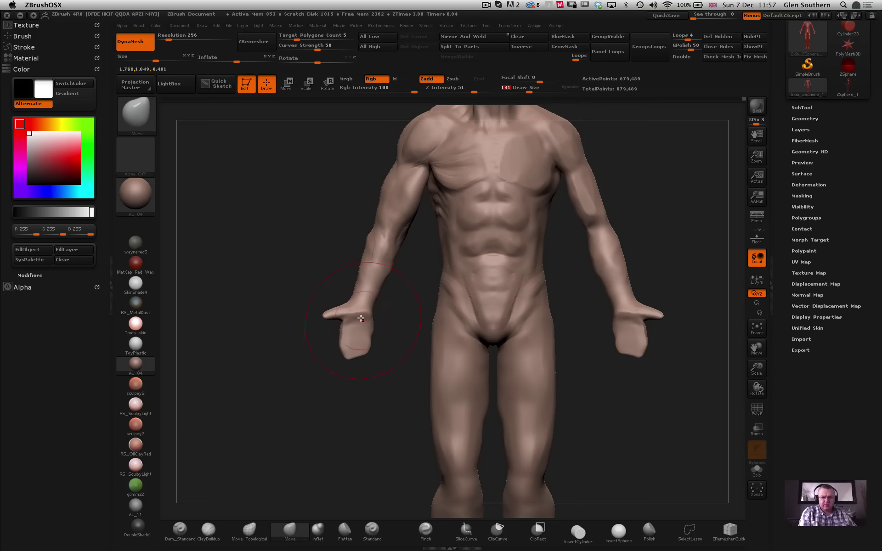
{"action": "left_click_drag", "start_coordinate": [354, 357], "coordinate": [360, 371]}
{"action": "mouse_move", "coordinate": [327, 319]}
{"action": "left_mouse_down"}
{"action": "mouse_move", "coordinate": [358, 348]}
{"action": "mouse_move", "coordinate": [340, 328]}
{"action": "mouse_move", "coordinate": [348, 332]}
{"action": "left_mouse_up"}
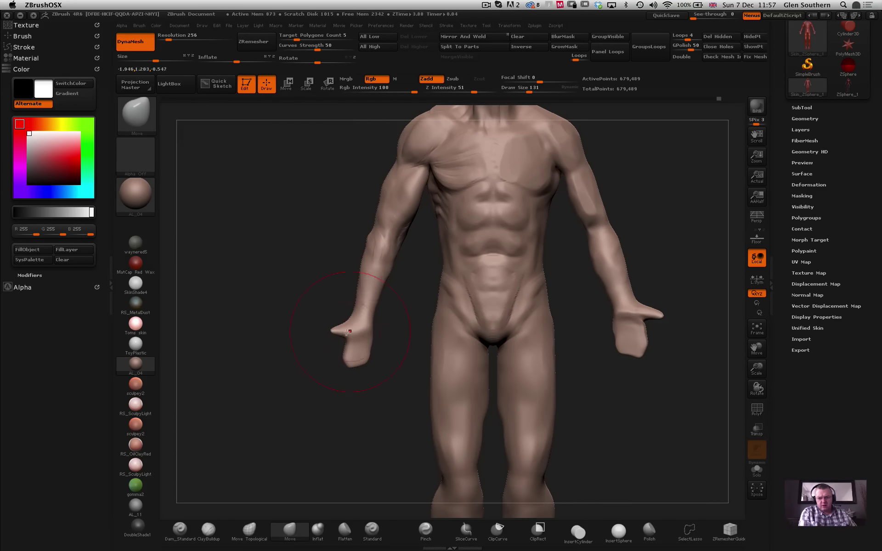
{"action": "left_click_drag", "start_coordinate": [529, 90], "coordinate": [519, 89]}
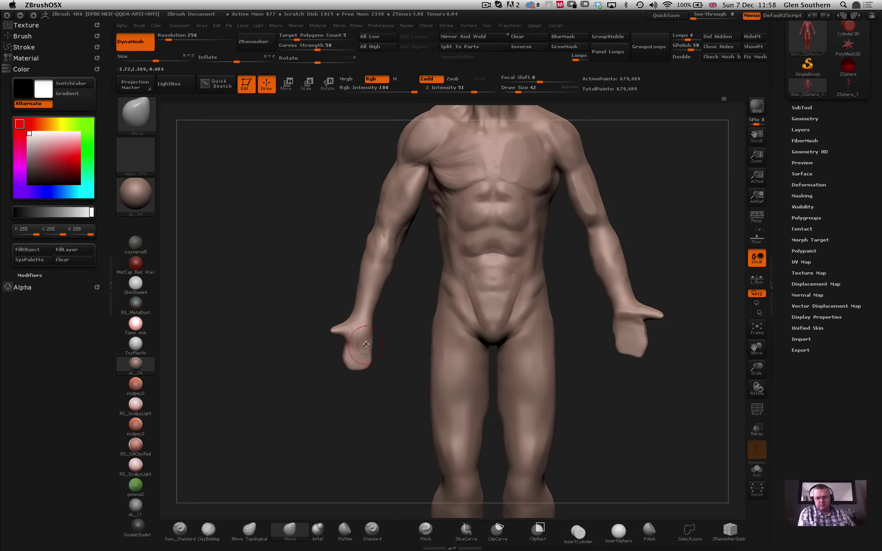
{"action": "mouse_move", "coordinate": [393, 337]}
{"action": "left_mouse_down"}
{"action": "mouse_move", "coordinate": [355, 331]}
{"action": "mouse_move", "coordinate": [329, 285]}
{"action": "mouse_move", "coordinate": [362, 325]}
{"action": "mouse_move", "coordinate": [344, 309]}
{"action": "mouse_move", "coordinate": [360, 315]}
{"action": "left_mouse_up"}
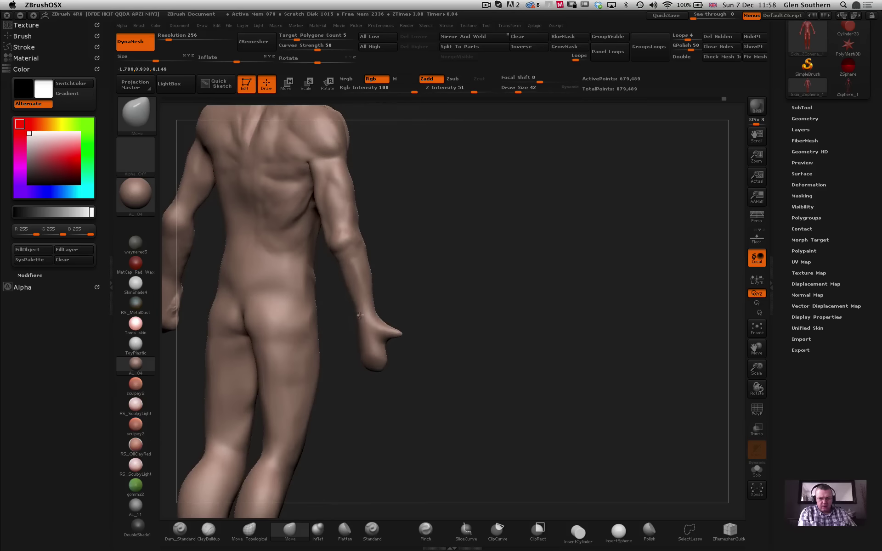
Reshape the back of the hand from behind with the Move brush at draw size 59.
{"action": "left_click_drag", "start_coordinate": [518, 91], "coordinate": [521, 91]}
{"action": "left_click_drag", "start_coordinate": [333, 273], "coordinate": [374, 269]}
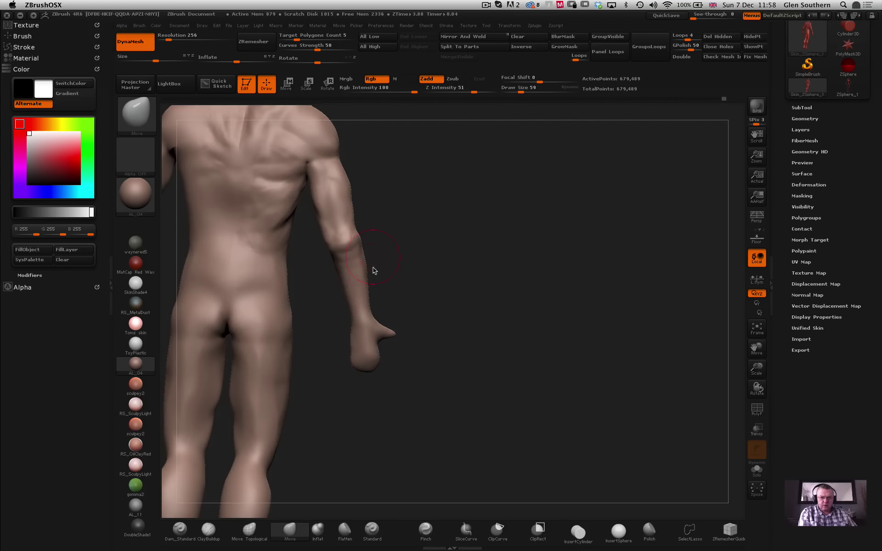
{"action": "left_click_drag", "start_coordinate": [364, 340], "coordinate": [356, 359]}
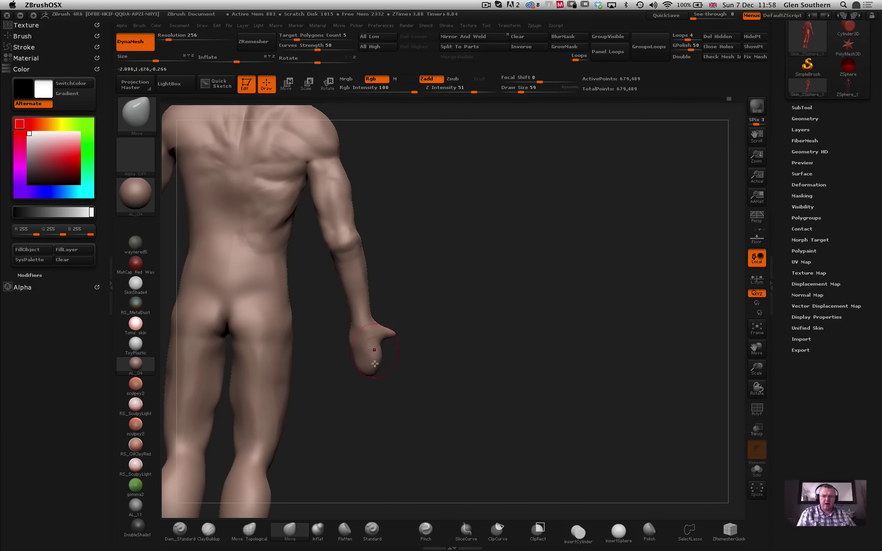
{"action": "mouse_move", "coordinate": [385, 370]}
{"action": "left_mouse_down"}
{"action": "mouse_move", "coordinate": [368, 363]}
{"action": "mouse_move", "coordinate": [416, 374]}
{"action": "mouse_move", "coordinate": [386, 370]}
{"action": "left_mouse_up"}
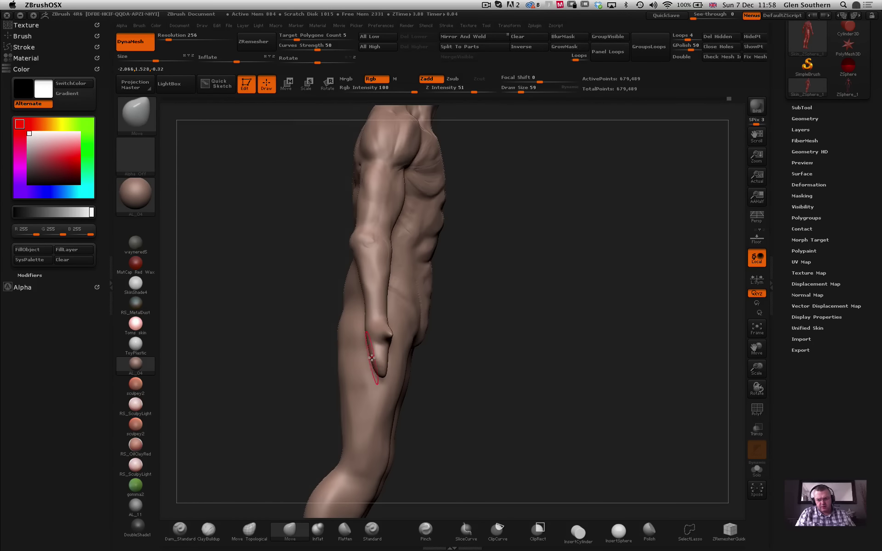
Examine the hand and forearm shape from the front, from below the feet and from the side.
{"action": "left_click_drag", "start_coordinate": [486, 404], "coordinate": [395, 371]}
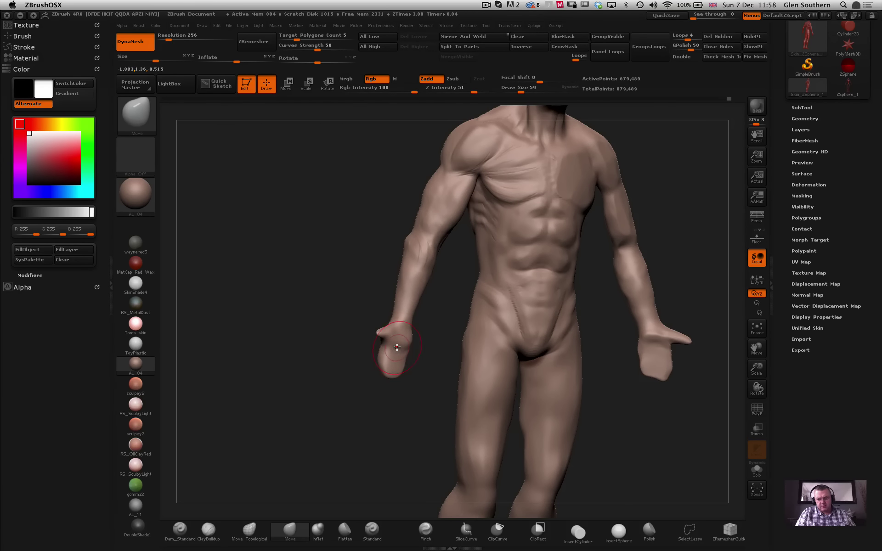
{"action": "mouse_move", "coordinate": [353, 319]}
{"action": "left_mouse_down"}
{"action": "mouse_move", "coordinate": [346, 301]}
{"action": "mouse_move", "coordinate": [397, 345]}
{"action": "left_mouse_up"}
{"action": "mouse_move", "coordinate": [335, 301]}
{"action": "left_mouse_down"}
{"action": "mouse_move", "coordinate": [398, 303]}
{"action": "mouse_move", "coordinate": [311, 302]}
{"action": "mouse_move", "coordinate": [353, 299]}
{"action": "mouse_move", "coordinate": [307, 287]}
{"action": "mouse_move", "coordinate": [294, 243]}
{"action": "mouse_move", "coordinate": [319, 208]}
{"action": "mouse_move", "coordinate": [281, 289]}
{"action": "mouse_move", "coordinate": [288, 303]}
{"action": "left_mouse_up"}
{"action": "mouse_move", "coordinate": [296, 382]}
{"action": "left_mouse_down"}
{"action": "mouse_move", "coordinate": [384, 407]}
{"action": "mouse_move", "coordinate": [349, 402]}
{"action": "mouse_move", "coordinate": [315, 429]}
{"action": "mouse_move", "coordinate": [310, 377]}
{"action": "mouse_move", "coordinate": [295, 368]}
{"action": "mouse_move", "coordinate": [373, 304]}
{"action": "left_mouse_up"}
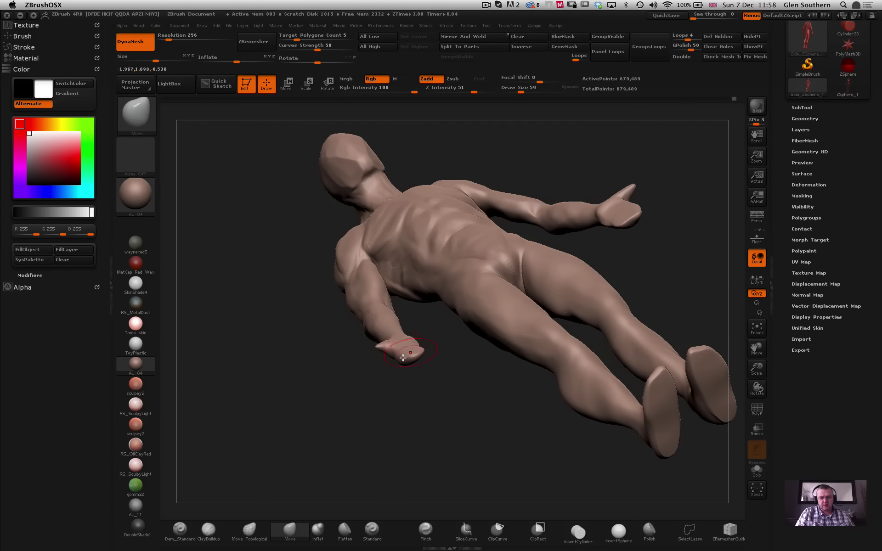
{"action": "left_click_drag", "start_coordinate": [339, 371], "coordinate": [364, 404]}
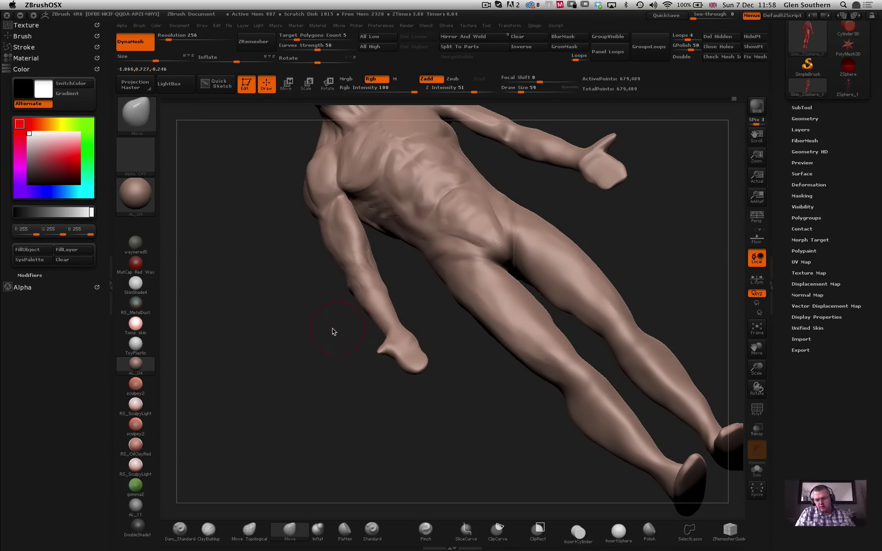
{"action": "left_click_drag", "start_coordinate": [333, 331], "coordinate": [310, 325]}
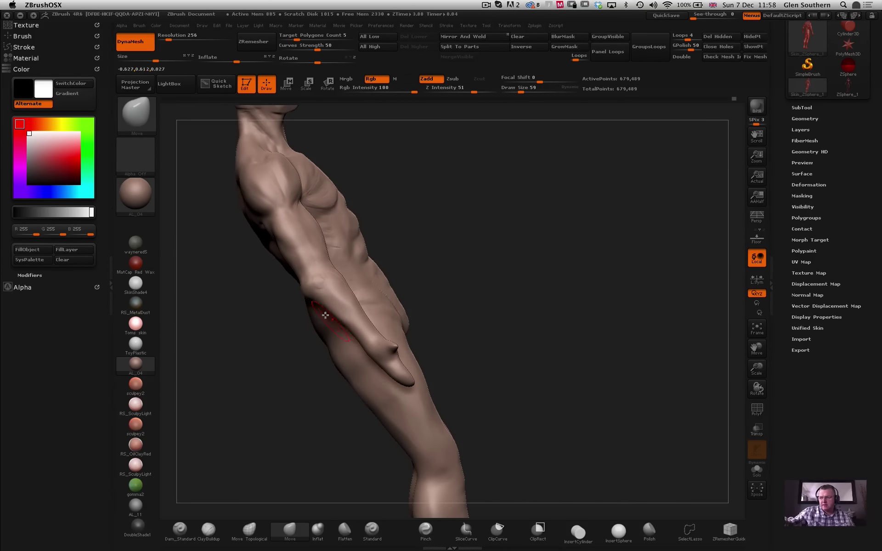
{"action": "left_click_drag", "start_coordinate": [489, 332], "coordinate": [413, 312]}
{"action": "right_click_drag", "start_coordinate": [376, 308], "coordinate": [403, 290], "text": "ctrl"}
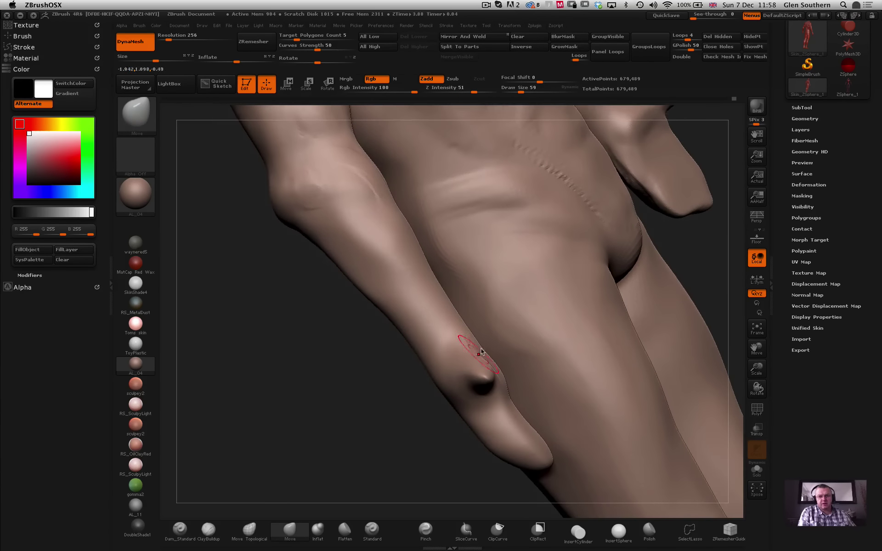
{"action": "right_click_drag", "start_coordinate": [473, 350], "coordinate": [448, 312], "text": "ctrl"}
{"action": "left_click_drag", "start_coordinate": [324, 313], "coordinate": [368, 348], "text": "alt"}
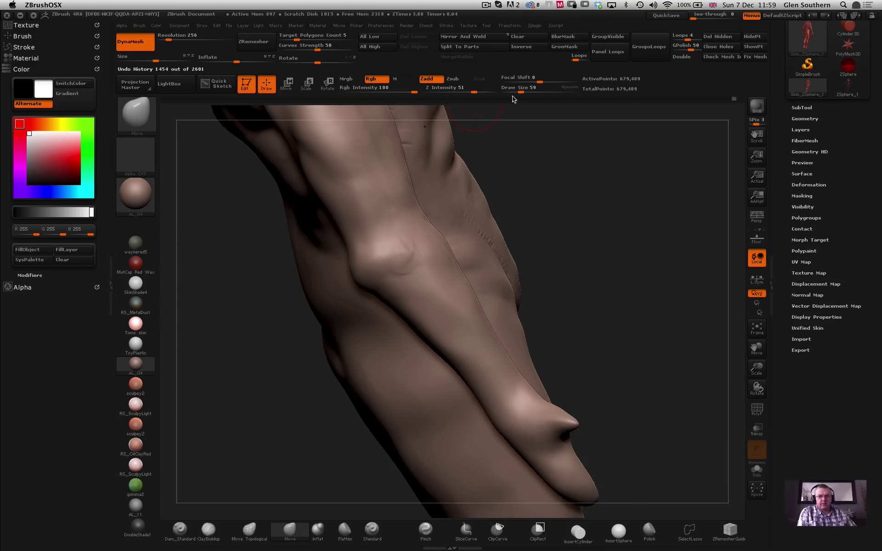
Adjust the outline of the forearm and elbow with the Move brush at draw size 347.
{"action": "left_click", "coordinate": [545, 91]}
{"action": "left_click_drag", "start_coordinate": [453, 309], "coordinate": [414, 342]}
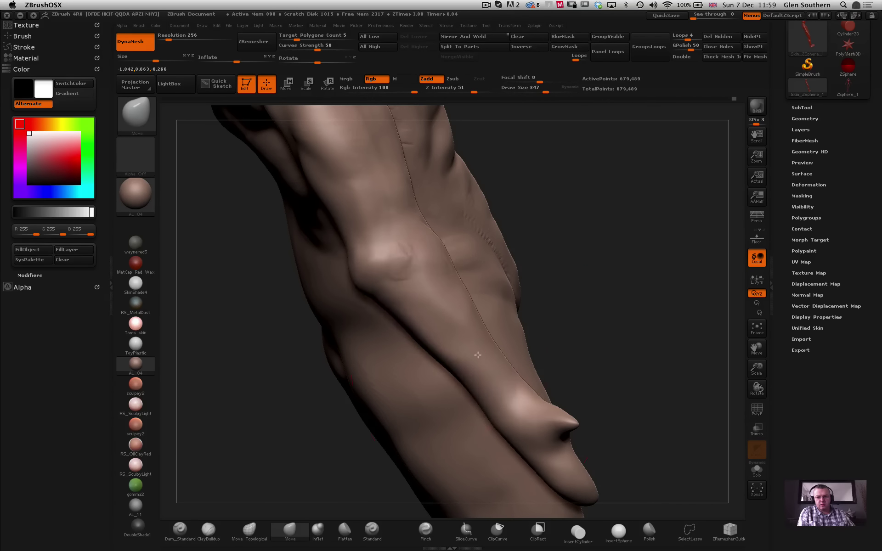
{"action": "left_click_drag", "start_coordinate": [490, 389], "coordinate": [477, 363]}
{"action": "left_click_drag", "start_coordinate": [393, 306], "coordinate": [401, 293]}
{"action": "mouse_move", "coordinate": [399, 279]}
{"action": "right_mouse_down", "text": "ctrl"}
{"action": "mouse_move", "coordinate": [385, 244]}
{"action": "mouse_move", "coordinate": [477, 279]}
{"action": "mouse_move", "coordinate": [431, 308]}
{"action": "right_mouse_up", "text": "ctrl"}
{"action": "left_click_drag", "start_coordinate": [421, 402], "coordinate": [430, 407]}
{"action": "mouse_move", "coordinate": [398, 317]}
{"action": "right_mouse_down", "text": "ctrl"}
{"action": "mouse_move", "coordinate": [368, 307]}
{"action": "mouse_move", "coordinate": [373, 318]}
{"action": "right_mouse_up", "text": "ctrl"}
{"action": "mouse_move", "coordinate": [509, 388]}
{"action": "left_mouse_down"}
{"action": "mouse_move", "coordinate": [480, 404]}
{"action": "mouse_move", "coordinate": [484, 398]}
{"action": "left_mouse_up"}
{"action": "key", "text": "ctrl+z"}
{"action": "mouse_move", "coordinate": [374, 317]}
{"action": "left_mouse_down"}
{"action": "mouse_move", "coordinate": [338, 297]}
{"action": "mouse_move", "coordinate": [370, 301]}
{"action": "mouse_move", "coordinate": [320, 296]}
{"action": "left_mouse_up"}
{"action": "key", "text": "ctrl+z"}
Isolate the half of the figure with the reshaped arm by hiding the other half along the body's centre line.
{"action": "right_click_drag", "start_coordinate": [320, 297], "coordinate": [463, 271], "text": "ctrl"}
{"action": "right_click_drag", "start_coordinate": [384, 282], "coordinate": [325, 252], "text": "ctrl"}
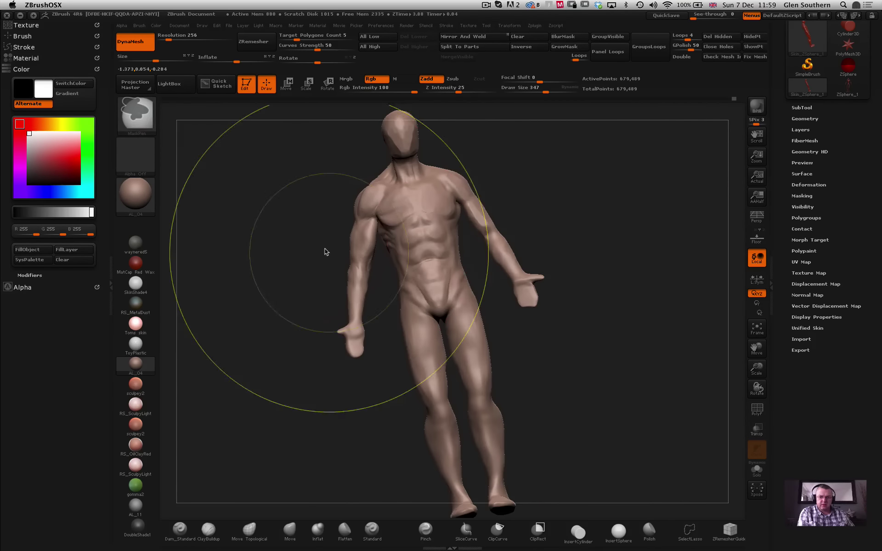
{"action": "mouse_move", "coordinate": [324, 252]}
{"action": "left_mouse_down"}
{"action": "mouse_move", "coordinate": [301, 250]}
{"action": "mouse_move", "coordinate": [310, 250]}
{"action": "left_mouse_up"}
{"action": "left_click_drag", "start_coordinate": [354, 271], "coordinate": [452, 457]}
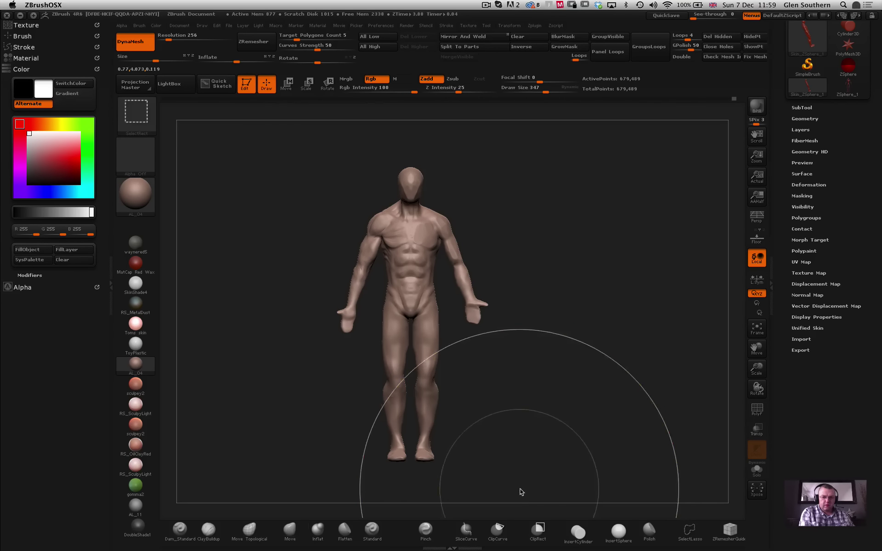
{"action": "mouse_move", "coordinate": [519, 491]}
{"action": "left_mouse_down", "text": "ctrl+shift"}
{"action": "mouse_move", "coordinate": [415, 370]}
{"action": "mouse_move", "coordinate": [400, 157]}
{"action": "mouse_move", "coordinate": [407, 138]}
{"action": "left_mouse_up", "text": "ctrl+shift"}
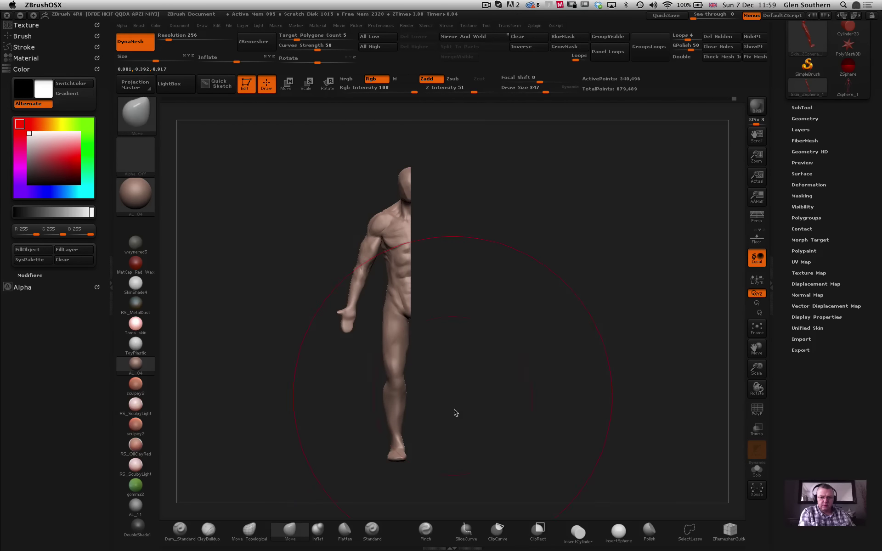
{"action": "left_click_drag", "start_coordinate": [453, 412], "coordinate": [374, 300], "text": "alt"}
{"action": "key", "text": "ctrl+z"}
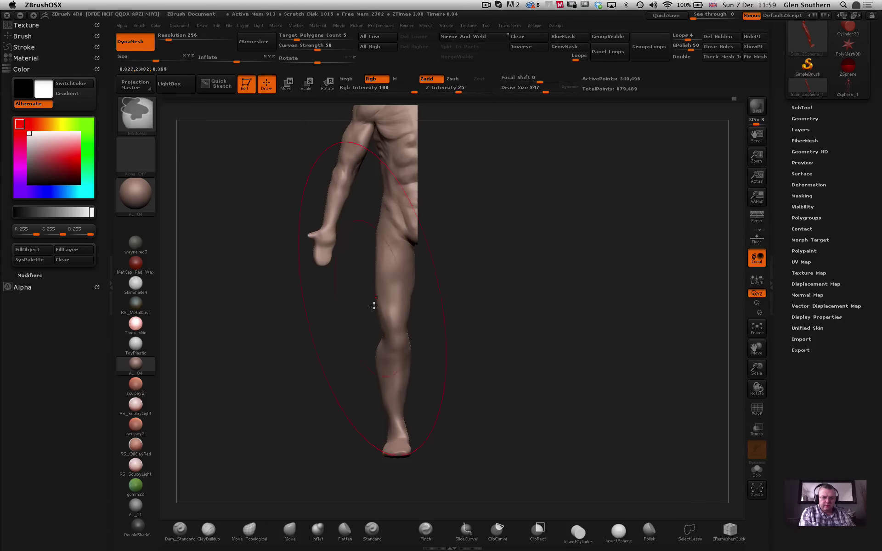
Hide the leg, hips and lower torso so only the half head, chest and arm stay visible.
{"action": "mouse_move", "coordinate": [471, 449]}
{"action": "left_mouse_down", "text": "ctrl+shift"}
{"action": "mouse_move", "coordinate": [363, 244]}
{"action": "mouse_move", "coordinate": [358, 256]}
{"action": "left_mouse_up", "text": "ctrl+shift"}
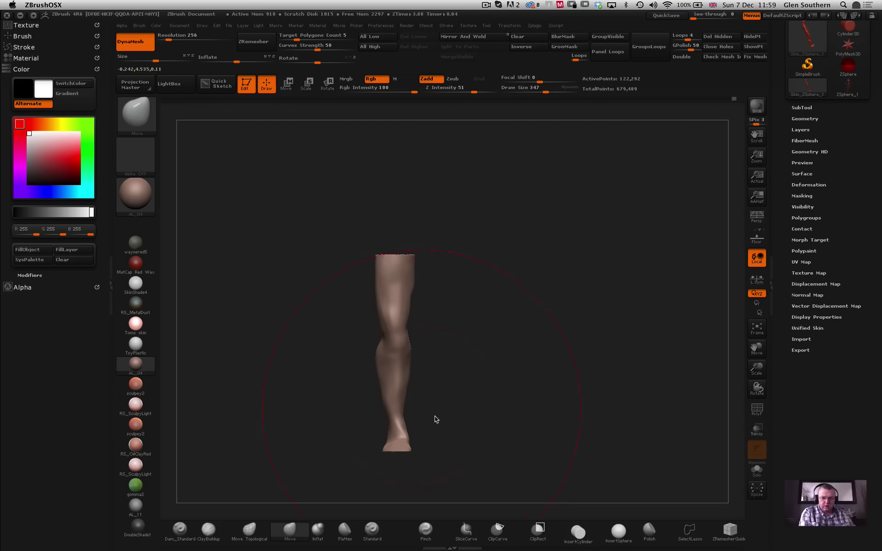
{"action": "left_click", "coordinate": [456, 472], "text": "ctrl+shift"}
{"action": "mouse_move", "coordinate": [449, 482]}
{"action": "left_mouse_down", "text": "ctrl+shift"}
{"action": "mouse_move", "coordinate": [359, 246]}
{"action": "mouse_move", "coordinate": [365, 230]}
{"action": "left_mouse_up", "text": "ctrl+shift"}
{"action": "left_click_drag", "start_coordinate": [303, 210], "coordinate": [432, 302], "text": "alt"}
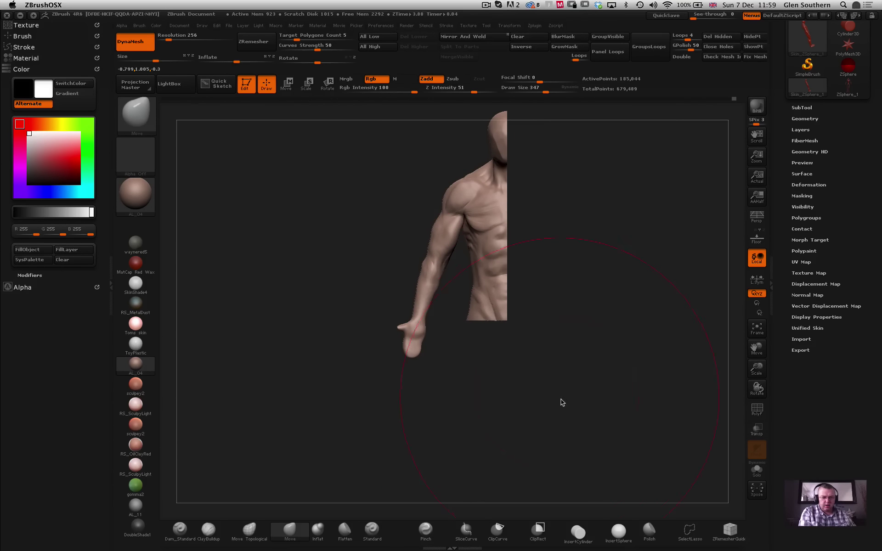
{"action": "left_click_drag", "start_coordinate": [561, 403], "coordinate": [459, 256], "text": "ctrl+shift"}
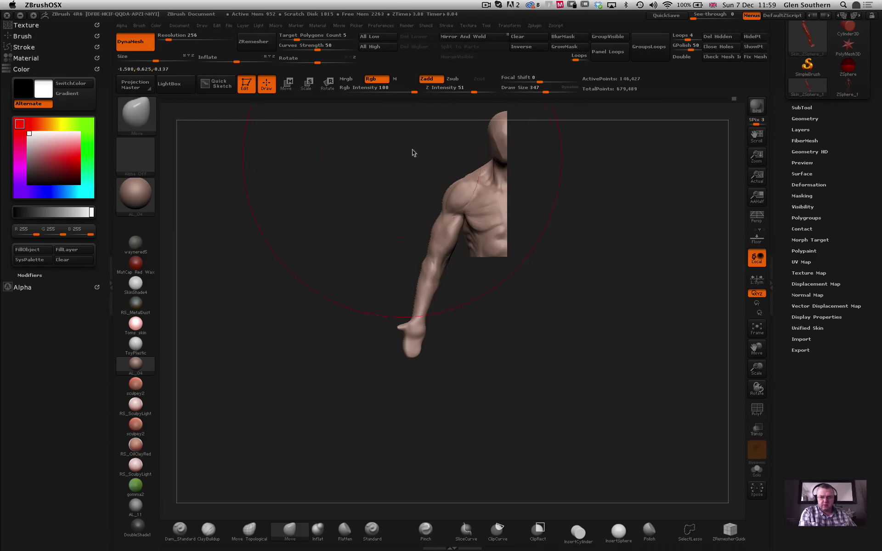
Smooth the front of the shoulder by the armpit and the back muscles behind it at draw size 101.
{"action": "mouse_move", "coordinate": [411, 182]}
{"action": "left_mouse_down"}
{"action": "mouse_move", "coordinate": [364, 196]}
{"action": "mouse_move", "coordinate": [385, 236]}
{"action": "mouse_move", "coordinate": [329, 209]}
{"action": "mouse_move", "coordinate": [320, 224]}
{"action": "left_mouse_up"}
{"action": "mouse_move", "coordinate": [553, 246]}
{"action": "left_mouse_down"}
{"action": "mouse_move", "coordinate": [482, 246]}
{"action": "mouse_move", "coordinate": [515, 222]}
{"action": "mouse_move", "coordinate": [346, 228]}
{"action": "mouse_move", "coordinate": [322, 216]}
{"action": "left_mouse_up"}
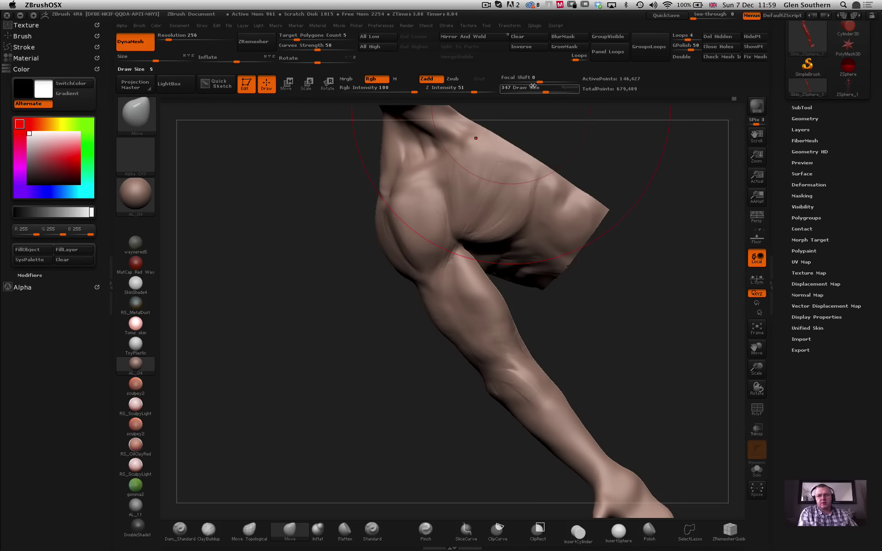
{"action": "left_click", "coordinate": [526, 90]}
{"action": "left_click_drag", "start_coordinate": [462, 238], "coordinate": [481, 264], "text": "shift"}
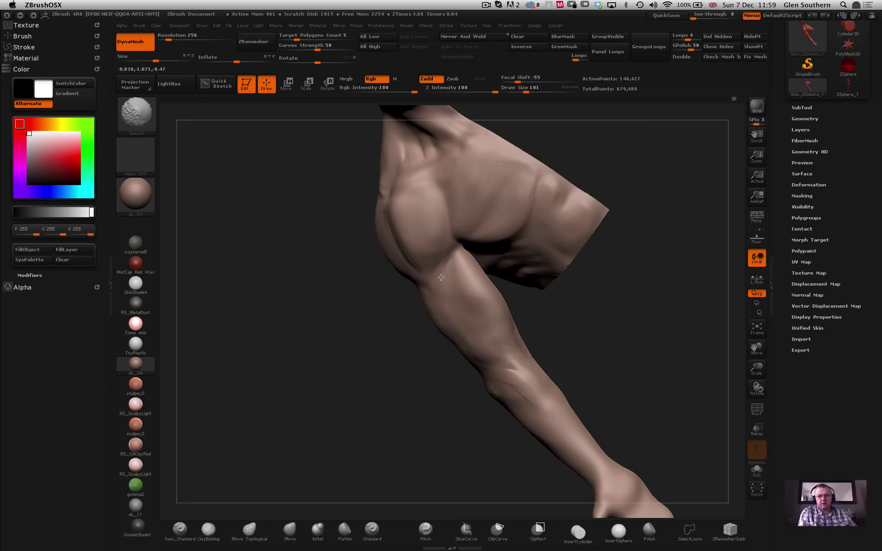
{"action": "left_click_drag", "start_coordinate": [537, 294], "coordinate": [414, 285]}
{"action": "mouse_move", "coordinate": [425, 372]}
{"action": "left_mouse_down"}
{"action": "mouse_move", "coordinate": [385, 367]}
{"action": "mouse_move", "coordinate": [404, 356]}
{"action": "left_mouse_up"}
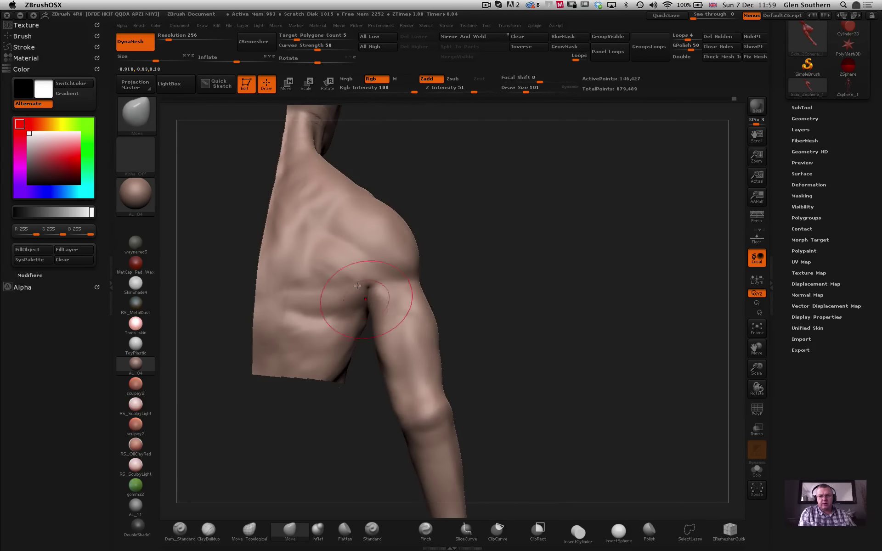
{"action": "left_click_drag", "start_coordinate": [330, 313], "coordinate": [348, 309], "text": "shift"}
Carve thin muscle lines down the outer side of the upper arm with the Dam_Standard brush at draw size 10.
{"action": "left_click_drag", "start_coordinate": [510, 303], "coordinate": [443, 294]}
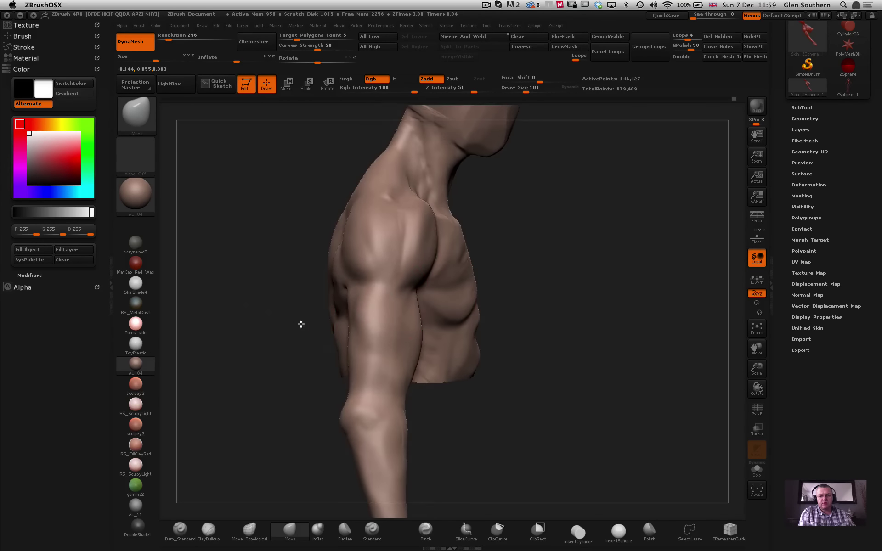
{"action": "left_click_drag", "start_coordinate": [302, 325], "coordinate": [400, 325]}
{"action": "right_click_drag", "start_coordinate": [378, 266], "coordinate": [288, 275], "text": "ctrl"}
{"action": "right_click_drag", "start_coordinate": [391, 299], "coordinate": [418, 470], "text": "ctrl"}
{"action": "mouse_move", "coordinate": [418, 469]}
{"action": "left_mouse_down"}
{"action": "mouse_move", "coordinate": [338, 264]}
{"action": "mouse_move", "coordinate": [305, 279]}
{"action": "mouse_move", "coordinate": [520, 349]}
{"action": "mouse_move", "coordinate": [406, 280]}
{"action": "mouse_move", "coordinate": [512, 317]}
{"action": "mouse_move", "coordinate": [516, 297]}
{"action": "left_mouse_up"}
{"action": "left_click", "coordinate": [181, 529]}
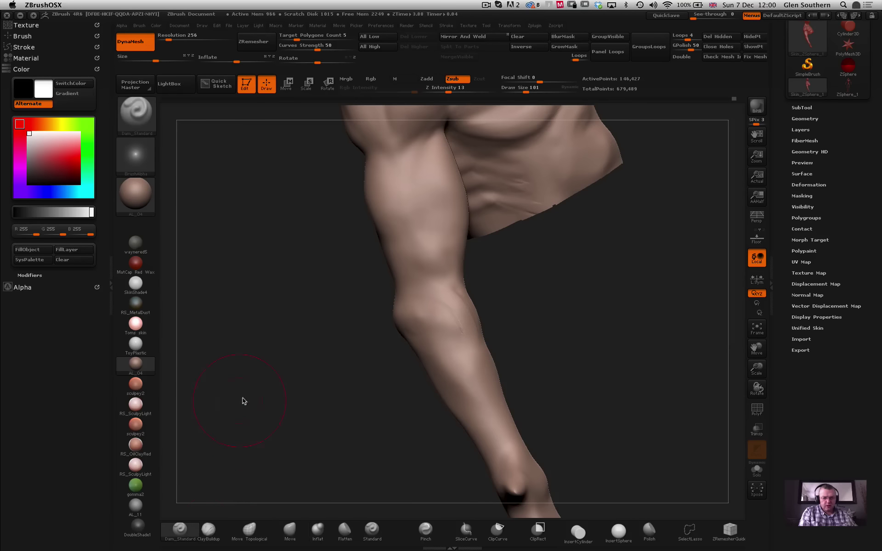
{"action": "left_click_drag", "start_coordinate": [242, 401], "coordinate": [315, 291]}
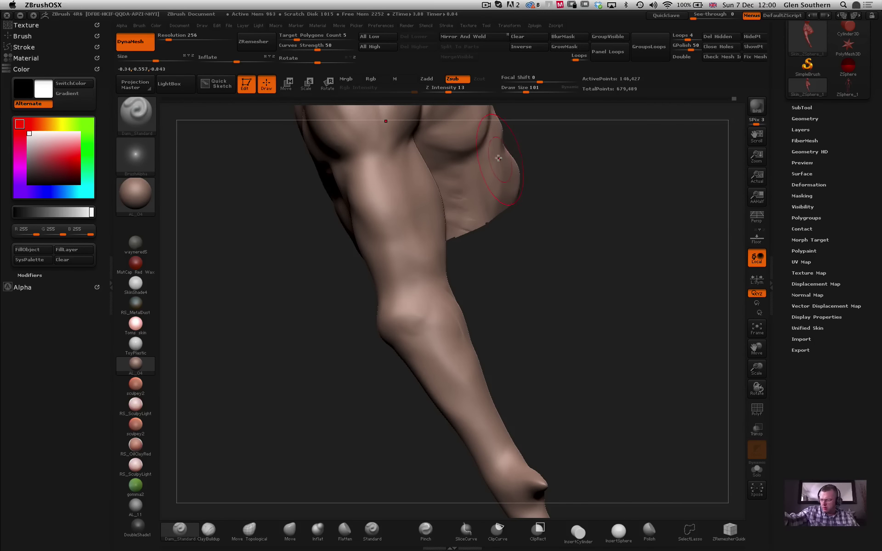
{"action": "mouse_move", "coordinate": [531, 242]}
{"action": "left_mouse_down"}
{"action": "mouse_move", "coordinate": [581, 236]}
{"action": "mouse_move", "coordinate": [542, 239]}
{"action": "left_mouse_up"}
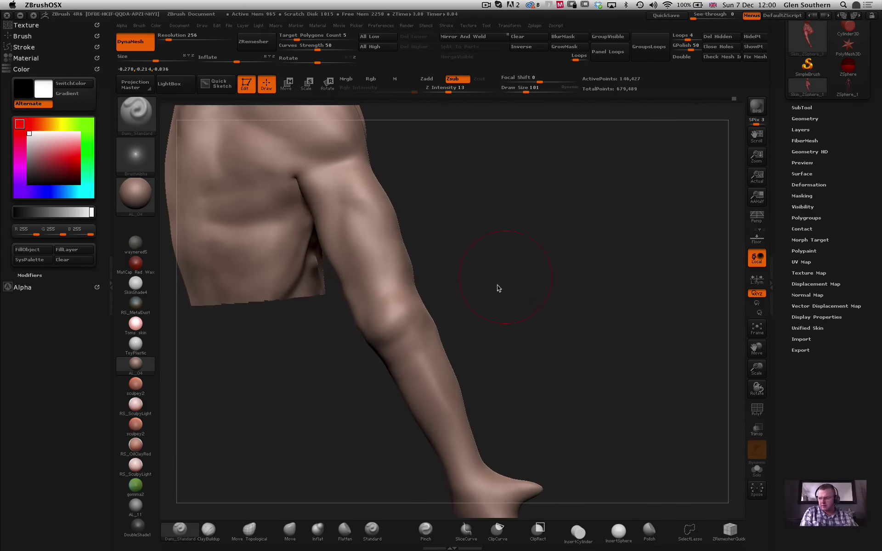
{"action": "left_click_drag", "start_coordinate": [498, 289], "coordinate": [506, 254], "text": "alt"}
{"action": "right_click_drag", "start_coordinate": [505, 254], "coordinate": [457, 223], "text": "ctrl"}
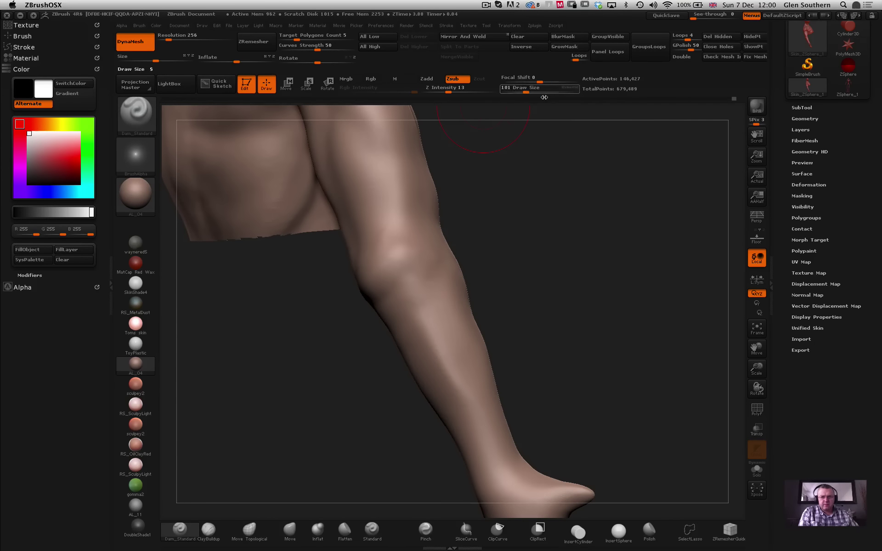
{"action": "left_click_drag", "start_coordinate": [525, 92], "coordinate": [510, 92]}
{"action": "mouse_move", "coordinate": [524, 131]}
{"action": "left_mouse_down"}
{"action": "mouse_move", "coordinate": [569, 191]}
{"action": "mouse_move", "coordinate": [570, 210]}
{"action": "mouse_move", "coordinate": [559, 212]}
{"action": "mouse_move", "coordinate": [561, 370]}
{"action": "mouse_move", "coordinate": [597, 346]}
{"action": "mouse_move", "coordinate": [572, 364]}
{"action": "mouse_move", "coordinate": [565, 359]}
{"action": "left_mouse_up"}
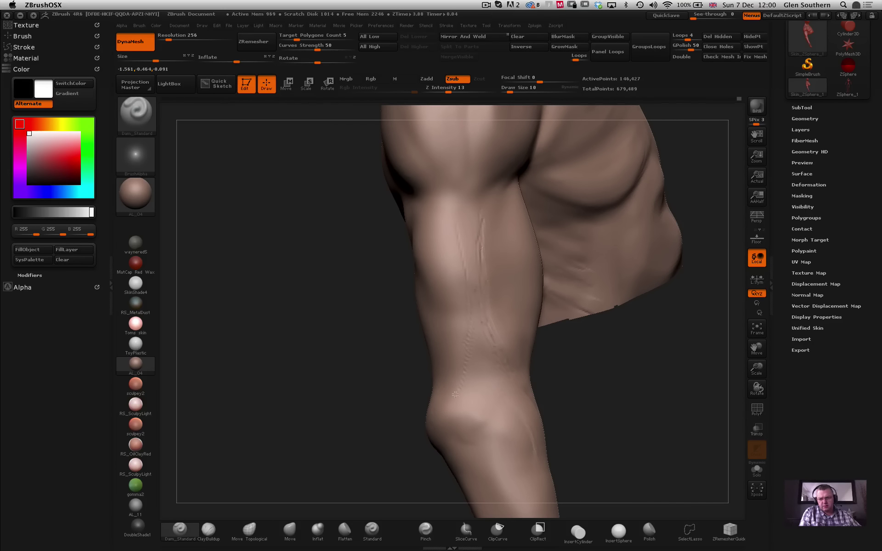
Deepen the groove running up from the elbow along the outer back of the upper arm.
{"action": "left_click_drag", "start_coordinate": [372, 340], "coordinate": [436, 329]}
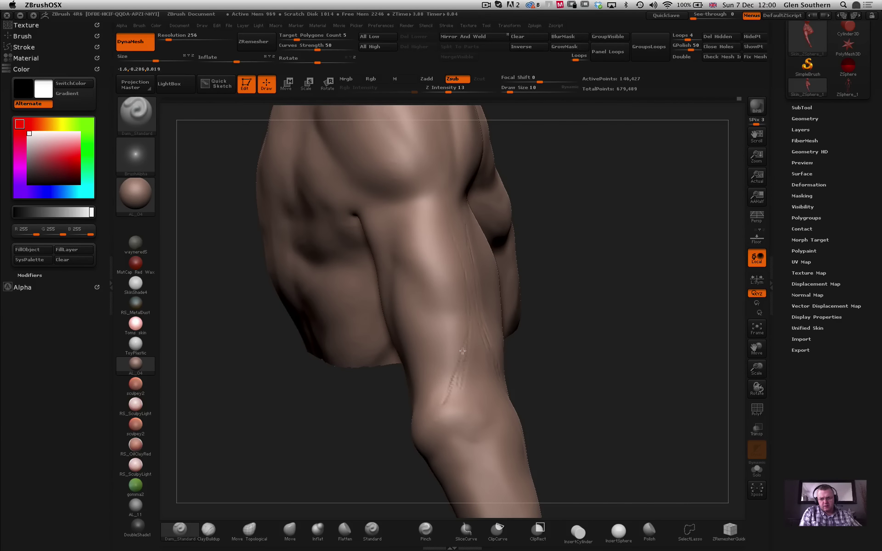
{"action": "right_click_drag", "start_coordinate": [448, 209], "coordinate": [436, 244], "text": "alt"}
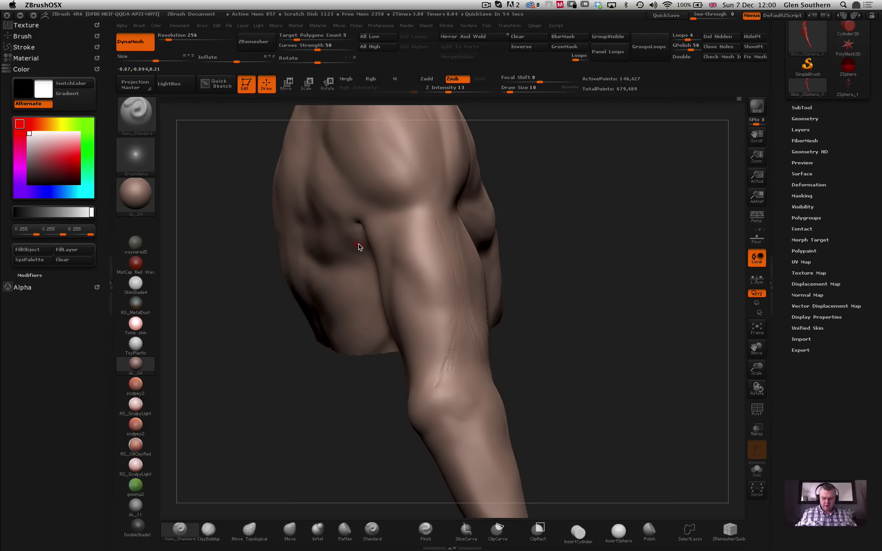
{"action": "mouse_move", "coordinate": [536, 277]}
{"action": "left_mouse_down"}
{"action": "mouse_move", "coordinate": [568, 313]}
{"action": "mouse_move", "coordinate": [561, 295]}
{"action": "left_mouse_up"}
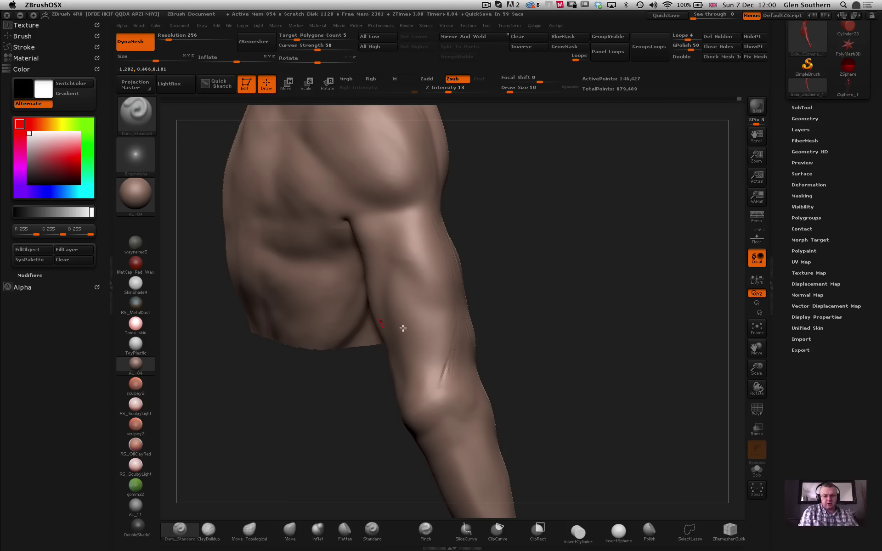
{"action": "left_click_drag", "start_coordinate": [483, 269], "coordinate": [519, 234], "text": "alt"}
{"action": "left_click_drag", "start_coordinate": [603, 279], "coordinate": [541, 295]}
{"action": "right_click_drag", "start_coordinate": [542, 295], "coordinate": [605, 247], "text": "ctrl"}
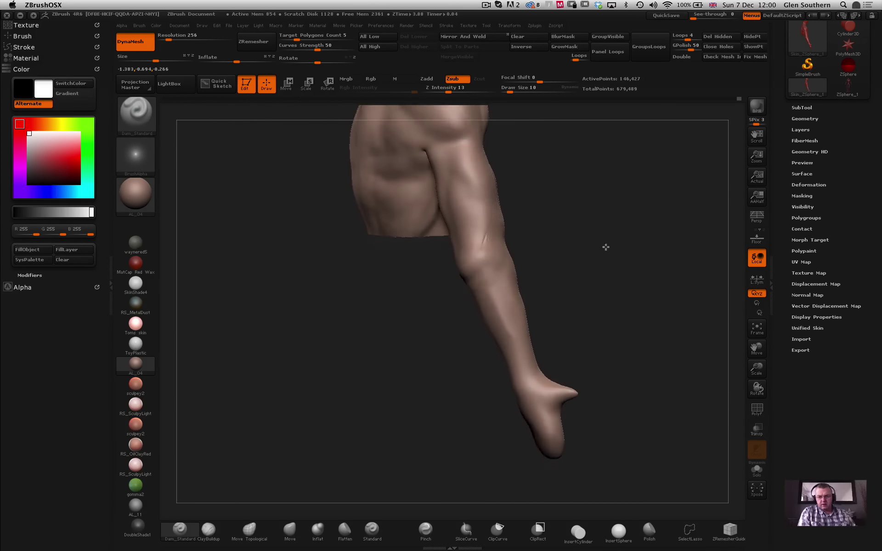
Carve the triceps outlines on the back of the upper arm, from below the shoulder to the elbow, with the Dam_Standard brush.
{"action": "mouse_move", "coordinate": [606, 247]}
{"action": "left_mouse_down"}
{"action": "mouse_move", "coordinate": [592, 279]}
{"action": "mouse_move", "coordinate": [609, 343]}
{"action": "mouse_move", "coordinate": [560, 336]}
{"action": "mouse_move", "coordinate": [502, 218]}
{"action": "mouse_move", "coordinate": [460, 322]}
{"action": "left_mouse_up"}
{"action": "left_click", "coordinate": [179, 529]}
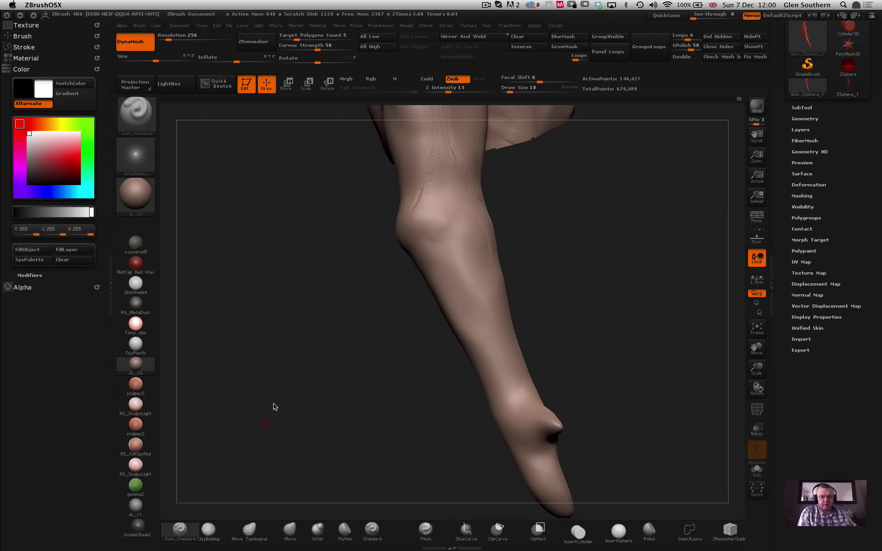
{"action": "mouse_move", "coordinate": [274, 407]}
{"action": "left_mouse_down"}
{"action": "mouse_move", "coordinate": [374, 295]}
{"action": "mouse_move", "coordinate": [473, 283]}
{"action": "mouse_move", "coordinate": [498, 234]}
{"action": "mouse_move", "coordinate": [491, 221]}
{"action": "left_mouse_up"}
{"action": "left_click_drag", "start_coordinate": [401, 237], "coordinate": [504, 302]}
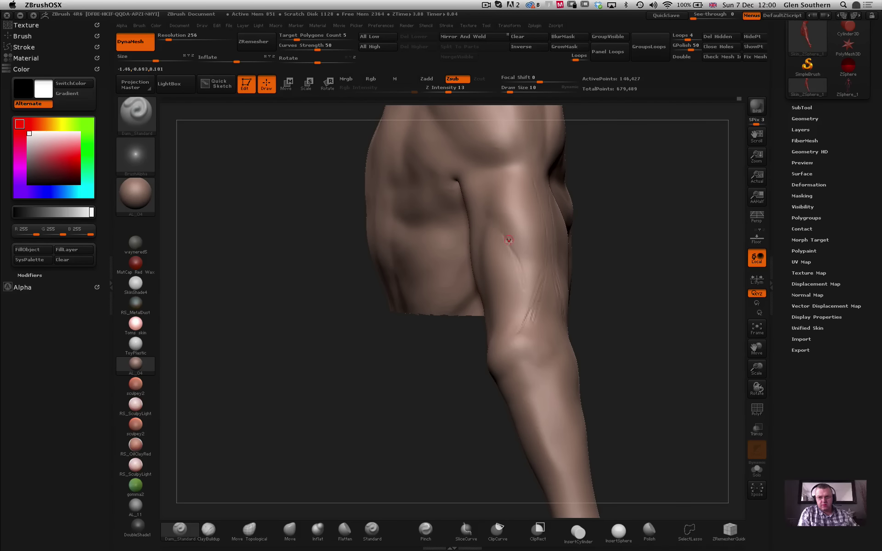
{"action": "left_click_drag", "start_coordinate": [592, 320], "coordinate": [652, 317]}
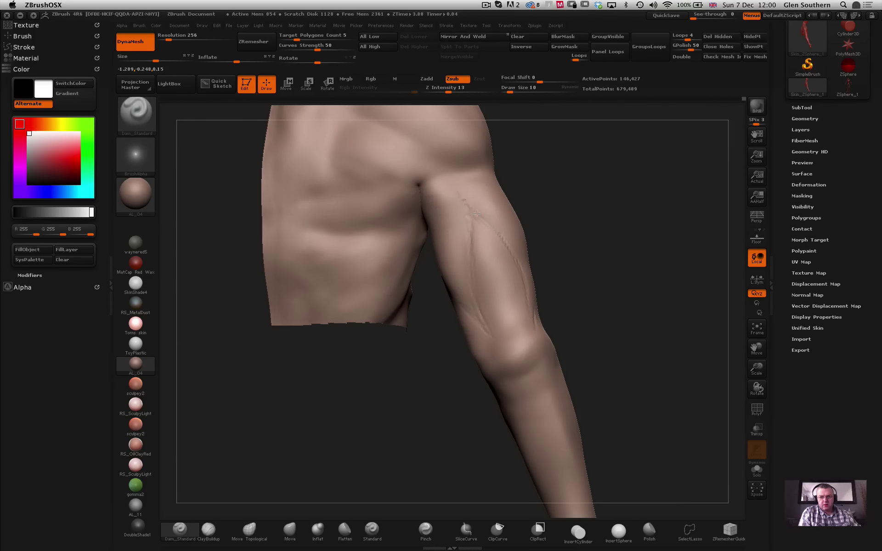
{"action": "left_click_drag", "start_coordinate": [564, 296], "coordinate": [519, 297]}
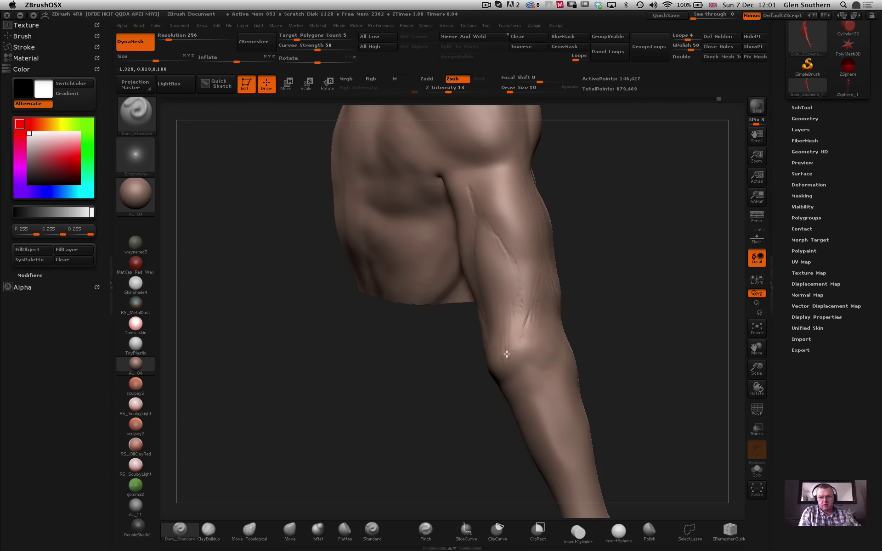
{"action": "mouse_move", "coordinate": [483, 396]}
{"action": "left_mouse_down"}
{"action": "mouse_move", "coordinate": [413, 343]}
{"action": "mouse_move", "coordinate": [593, 333]}
{"action": "left_mouse_up"}
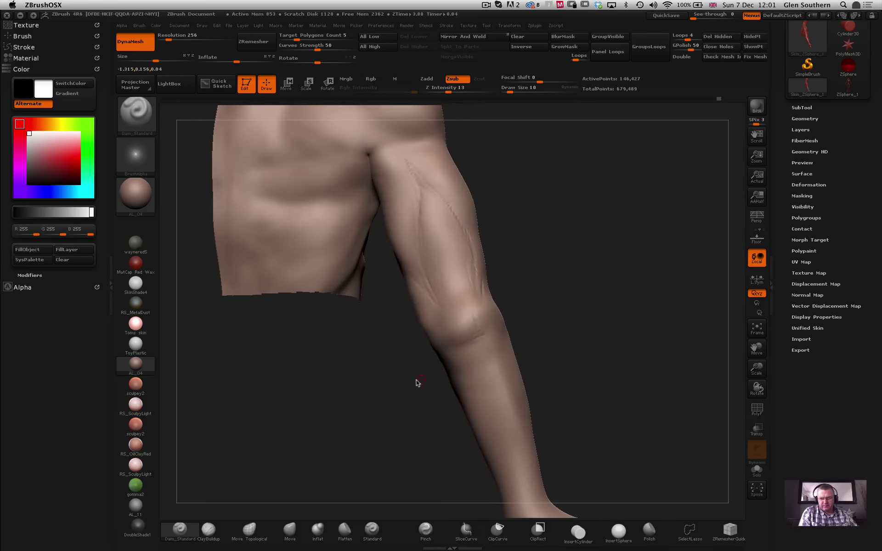
Carve short lines around the bony point at the back of the elbow.
{"action": "left_click_drag", "start_coordinate": [382, 370], "coordinate": [436, 362]}
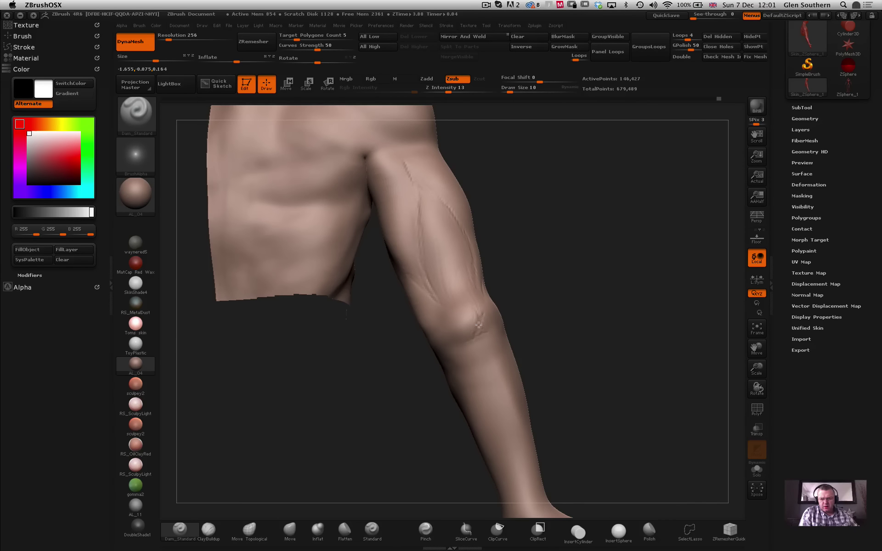
{"action": "mouse_move", "coordinate": [511, 327]}
{"action": "left_mouse_down"}
{"action": "mouse_move", "coordinate": [492, 381]}
{"action": "mouse_move", "coordinate": [492, 340]}
{"action": "mouse_move", "coordinate": [393, 288]}
{"action": "left_mouse_up"}
{"action": "mouse_move", "coordinate": [453, 384]}
{"action": "left_mouse_down"}
{"action": "mouse_move", "coordinate": [419, 360]}
{"action": "mouse_move", "coordinate": [589, 357]}
{"action": "mouse_move", "coordinate": [560, 335]}
{"action": "mouse_move", "coordinate": [445, 387]}
{"action": "mouse_move", "coordinate": [456, 387]}
{"action": "mouse_move", "coordinate": [427, 383]}
{"action": "mouse_move", "coordinate": [442, 354]}
{"action": "mouse_move", "coordinate": [441, 263]}
{"action": "mouse_move", "coordinate": [528, 293]}
{"action": "mouse_move", "coordinate": [464, 223]}
{"action": "left_mouse_up"}
Carve a line down the upper forearm from the elbow and a crease across the wrist.
{"action": "right_click_drag", "start_coordinate": [487, 172], "coordinate": [505, 342], "text": "alt"}
{"action": "mouse_move", "coordinate": [488, 154]}
{"action": "right_mouse_down", "text": "alt"}
{"action": "mouse_move", "coordinate": [488, 271]}
{"action": "mouse_move", "coordinate": [459, 208]}
{"action": "right_mouse_up", "text": "alt"}
{"action": "mouse_move", "coordinate": [455, 214]}
{"action": "left_mouse_down"}
{"action": "mouse_move", "coordinate": [491, 238]}
{"action": "mouse_move", "coordinate": [519, 189]}
{"action": "left_mouse_up"}
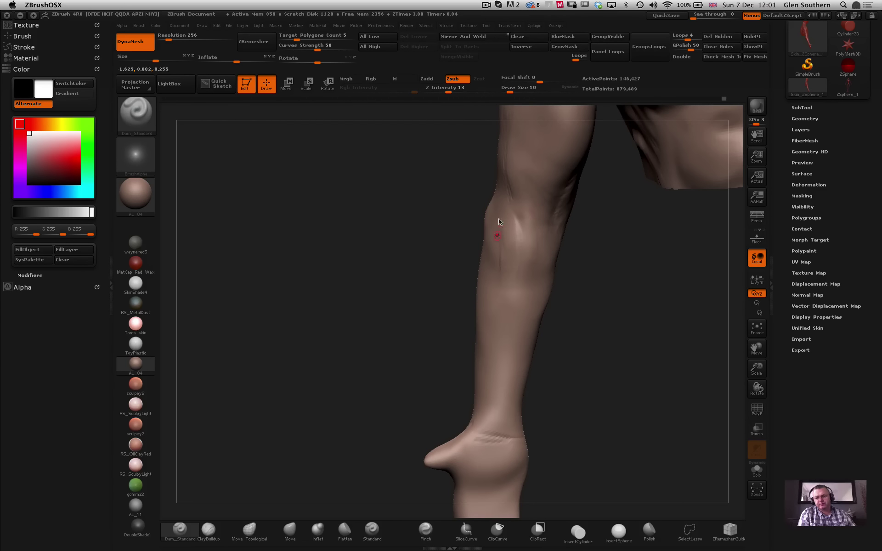
{"action": "left_click_drag", "start_coordinate": [498, 222], "coordinate": [490, 364]}
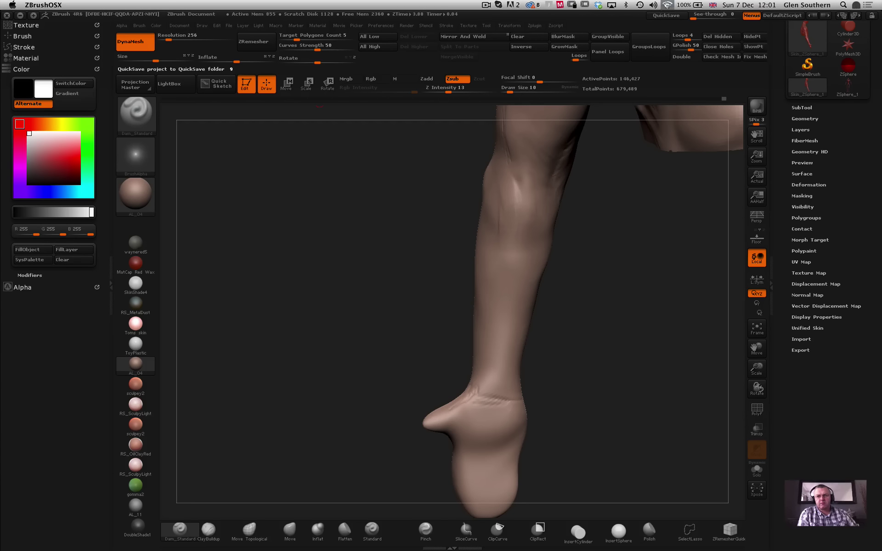
Turn off the computer's Wi-Fi.
{"action": "left_click", "coordinate": [667, 5]}
{"action": "left_click", "coordinate": [680, 25]}
Extend the wrist crease around the arm, mark the wrist bone and soften the area near the thumb.
{"action": "left_click_drag", "start_coordinate": [410, 243], "coordinate": [471, 368]}
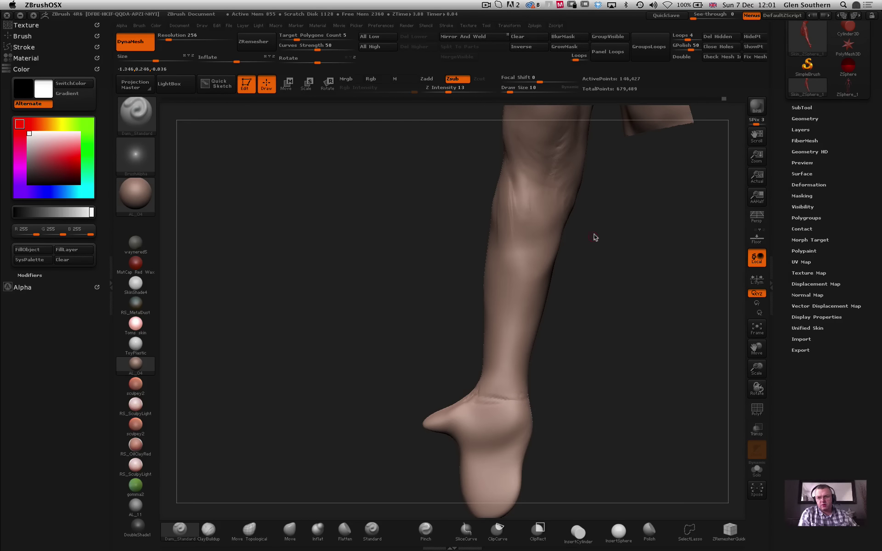
{"action": "left_click_drag", "start_coordinate": [529, 402], "coordinate": [526, 404]}
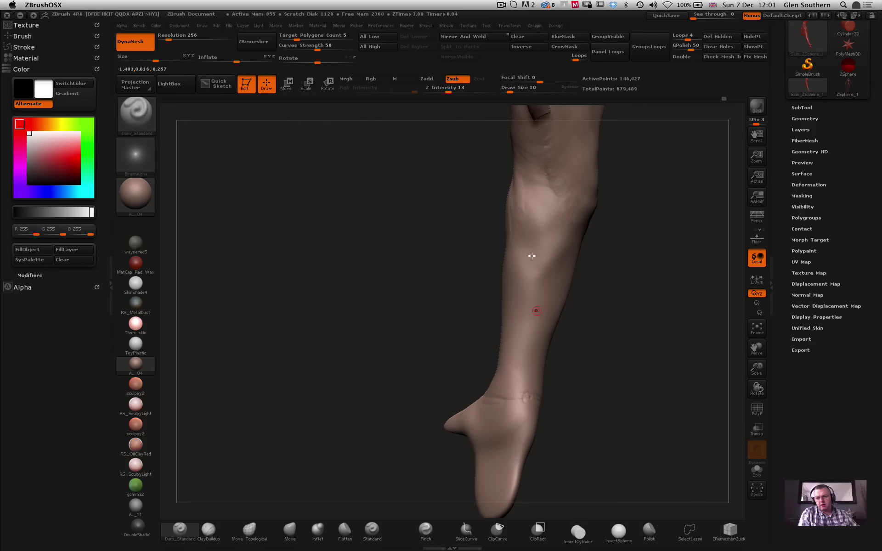
{"action": "left_click_drag", "start_coordinate": [444, 237], "coordinate": [536, 234]}
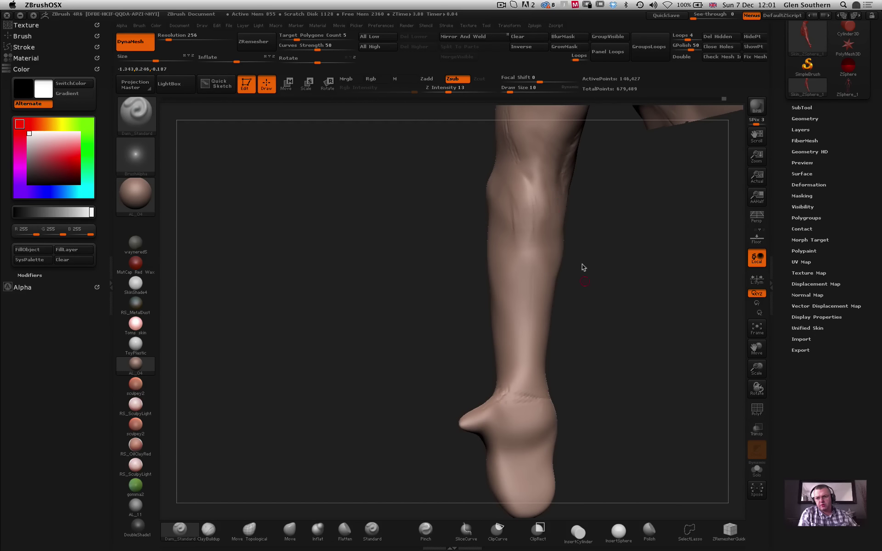
{"action": "mouse_move", "coordinate": [503, 387]}
{"action": "left_mouse_down"}
{"action": "mouse_move", "coordinate": [463, 380]}
{"action": "mouse_move", "coordinate": [494, 384]}
{"action": "left_mouse_up"}
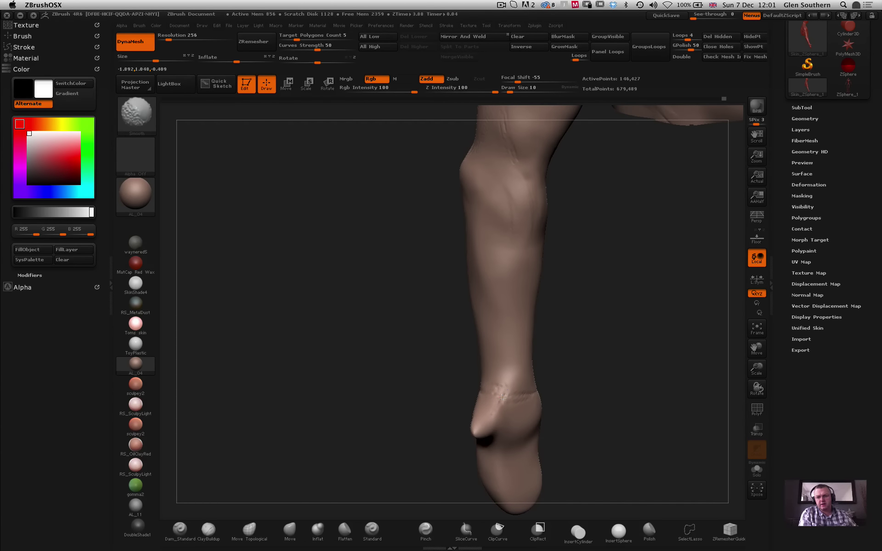
{"action": "mouse_move", "coordinate": [449, 270]}
{"action": "left_mouse_down"}
{"action": "mouse_move", "coordinate": [457, 256]}
{"action": "mouse_move", "coordinate": [380, 301]}
{"action": "mouse_move", "coordinate": [366, 276]}
{"action": "mouse_move", "coordinate": [523, 200]}
{"action": "mouse_move", "coordinate": [358, 247]}
{"action": "mouse_move", "coordinate": [519, 260]}
{"action": "mouse_move", "coordinate": [305, 360]}
{"action": "left_mouse_up"}
Build up the muscle strands of the outer upper arm above the elbow with ClayBuildup at draw size 37 and Z Intensity 2.
{"action": "left_click", "coordinate": [207, 530]}
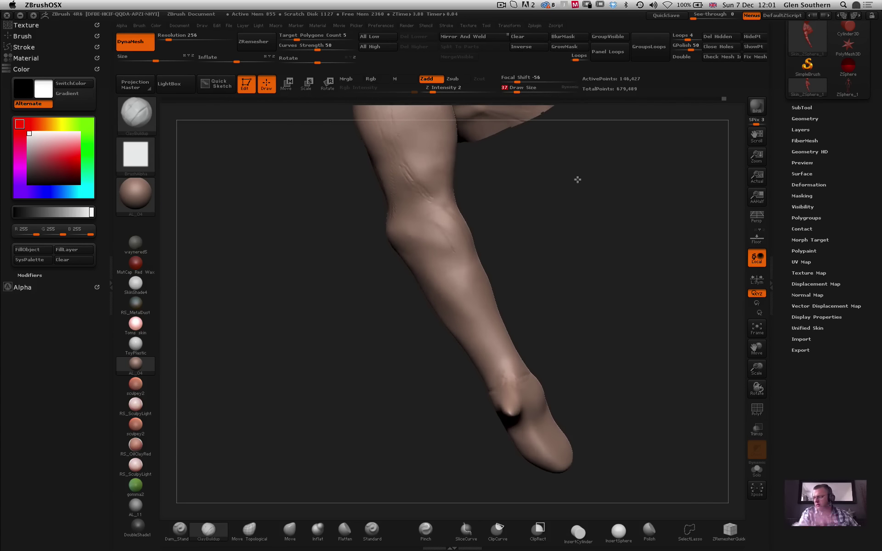
{"action": "mouse_move", "coordinate": [379, 275]}
{"action": "left_mouse_down"}
{"action": "mouse_move", "coordinate": [374, 279]}
{"action": "mouse_move", "coordinate": [380, 262]}
{"action": "left_mouse_up"}
{"action": "right_click_drag", "start_coordinate": [422, 224], "coordinate": [436, 259], "text": "alt"}
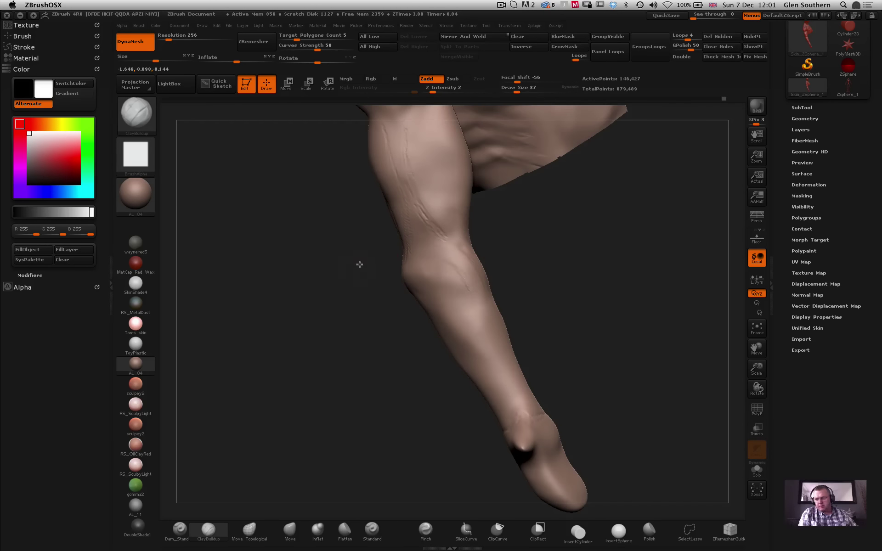
{"action": "left_click_drag", "start_coordinate": [358, 262], "coordinate": [403, 314]}
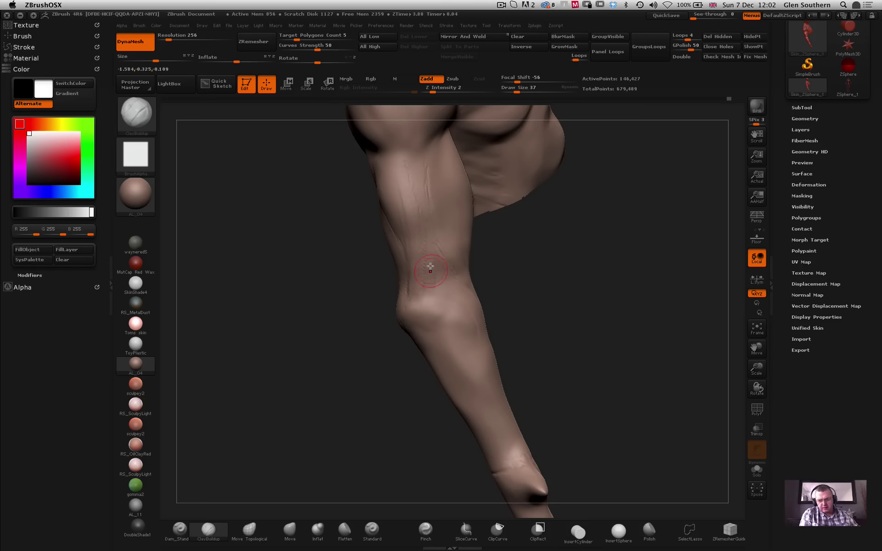
{"action": "left_click_drag", "start_coordinate": [351, 246], "coordinate": [412, 239]}
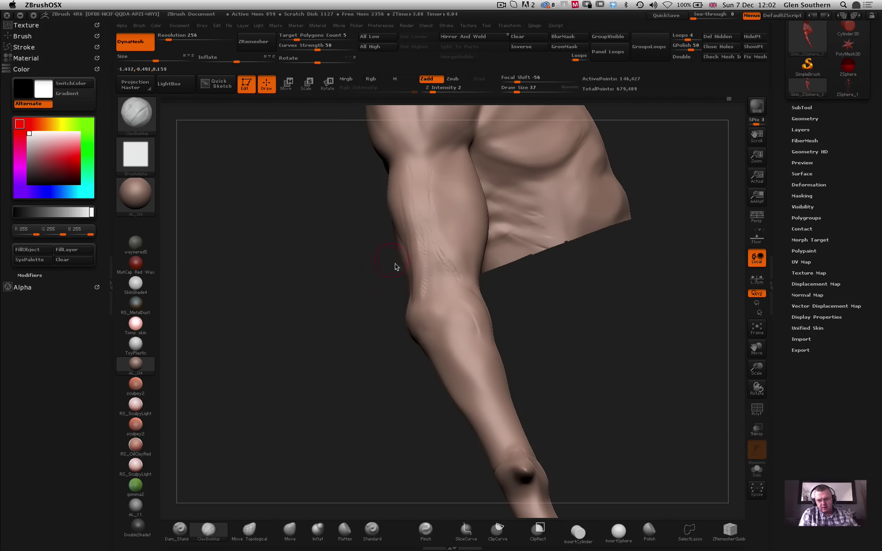
{"action": "mouse_move", "coordinate": [541, 308]}
{"action": "left_mouse_down"}
{"action": "mouse_move", "coordinate": [527, 315]}
{"action": "mouse_move", "coordinate": [437, 264]}
{"action": "left_mouse_up"}
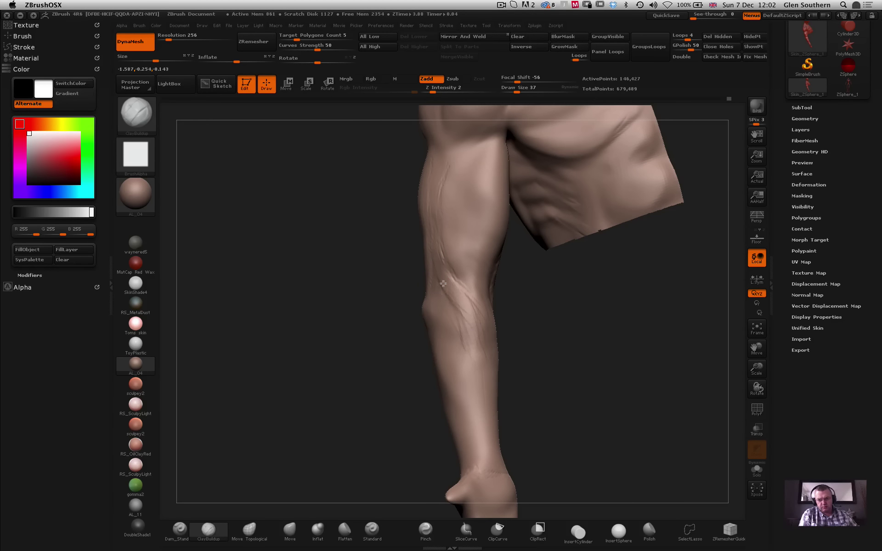
Build up the forearm muscle strands from the elbow towards the wrist with the ClayBuildup brush.
{"action": "left_click_drag", "start_coordinate": [443, 284], "coordinate": [460, 332]}
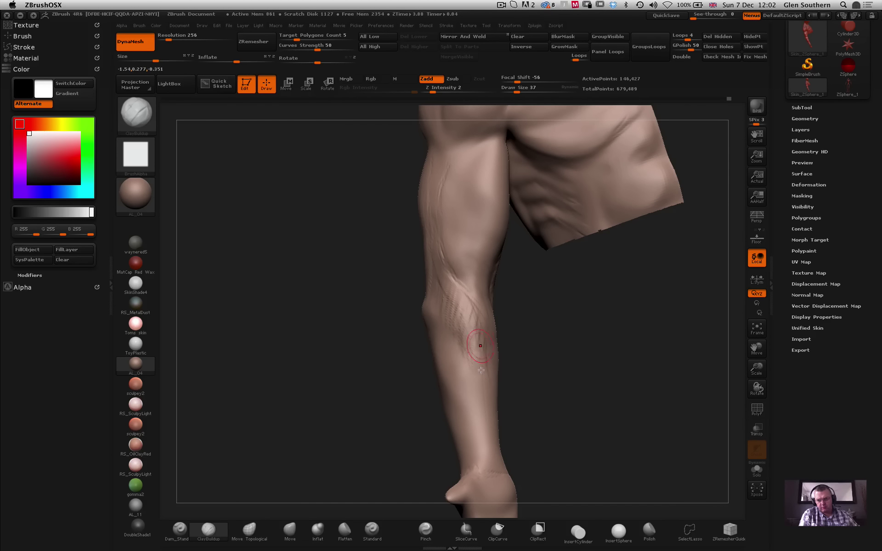
{"action": "mouse_move", "coordinate": [395, 346]}
{"action": "left_mouse_down", "text": "alt"}
{"action": "mouse_move", "coordinate": [384, 293]}
{"action": "mouse_move", "coordinate": [431, 294]}
{"action": "left_mouse_up", "text": "alt"}
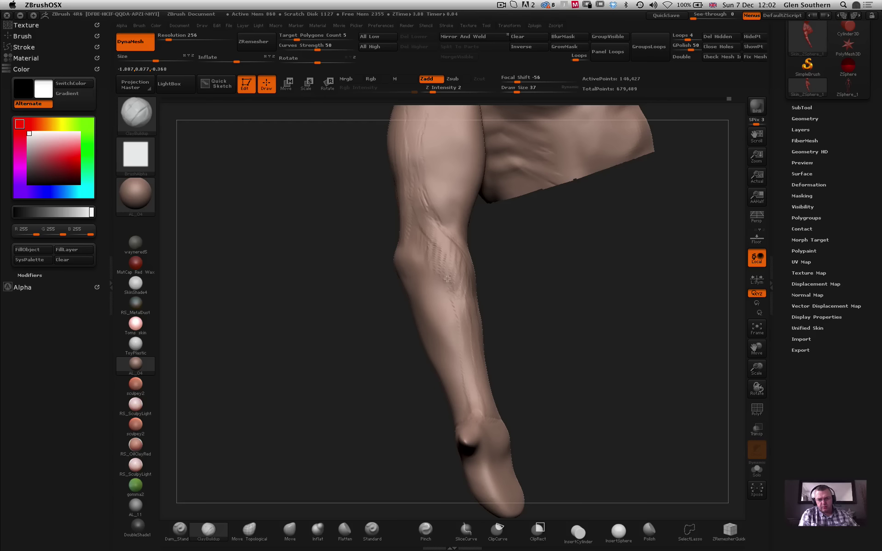
{"action": "left_click_drag", "start_coordinate": [421, 240], "coordinate": [459, 279]}
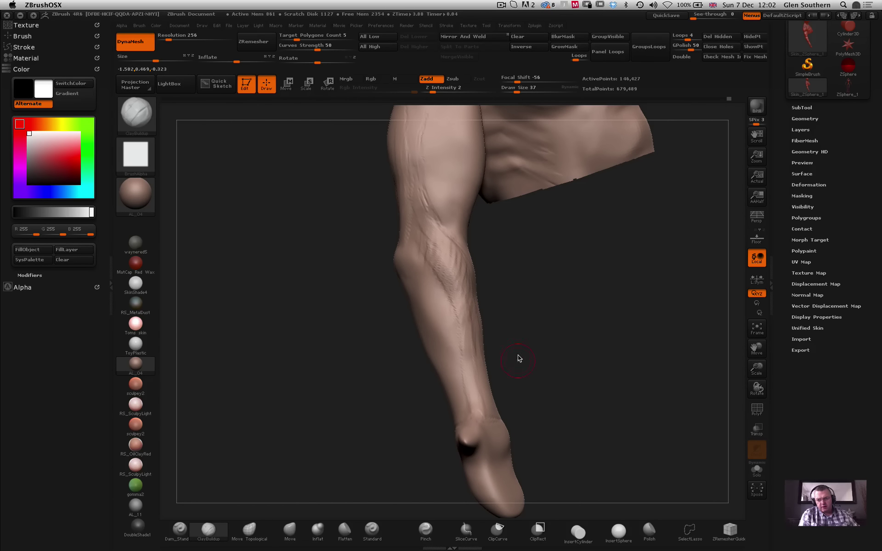
{"action": "left_click_drag", "start_coordinate": [519, 358], "coordinate": [472, 309]}
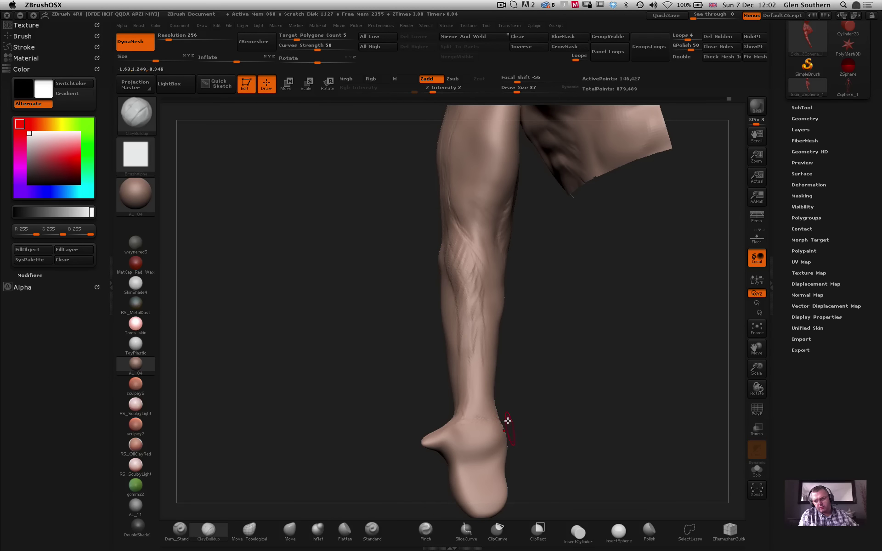
{"action": "left_click_drag", "start_coordinate": [457, 402], "coordinate": [437, 285]}
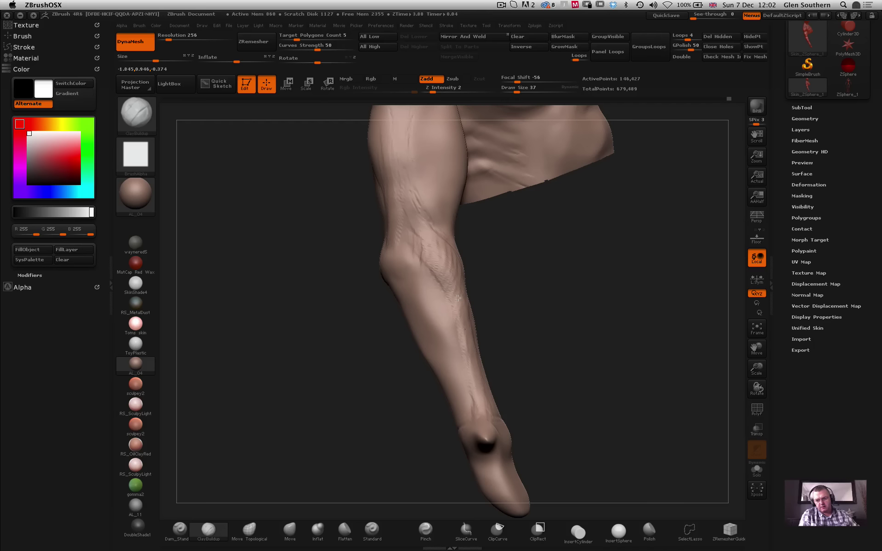
Smooth the built-up muscle strands from the elbow down the forearm at draw size 37.
{"action": "left_click_drag", "start_coordinate": [457, 298], "coordinate": [421, 232], "text": "shift"}
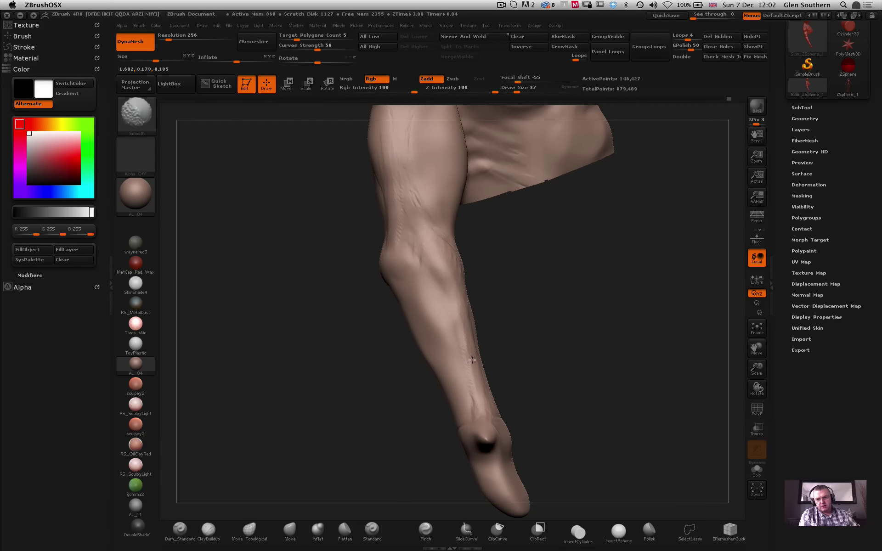
{"action": "mouse_move", "coordinate": [480, 354]}
{"action": "left_mouse_down"}
{"action": "mouse_move", "coordinate": [494, 330]}
{"action": "mouse_move", "coordinate": [435, 246]}
{"action": "left_mouse_up"}
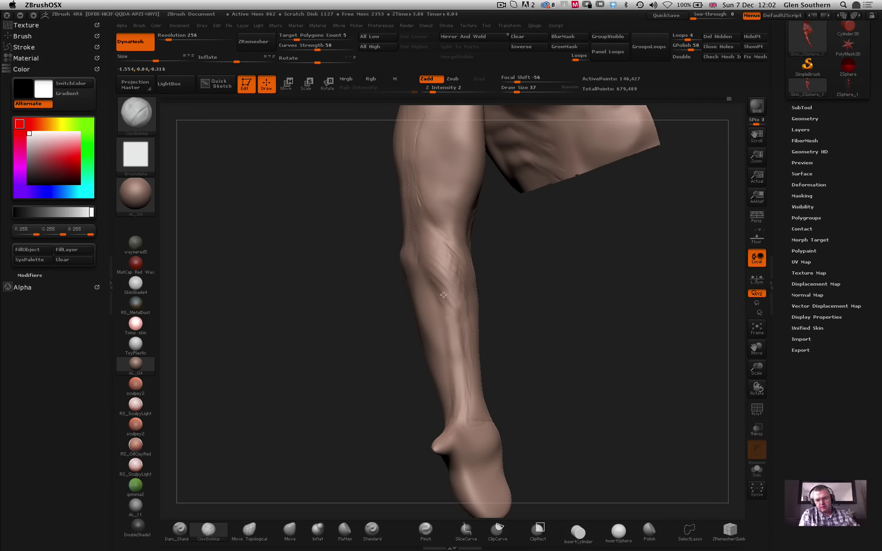
{"action": "left_click_drag", "start_coordinate": [463, 398], "coordinate": [456, 370], "text": "shift"}
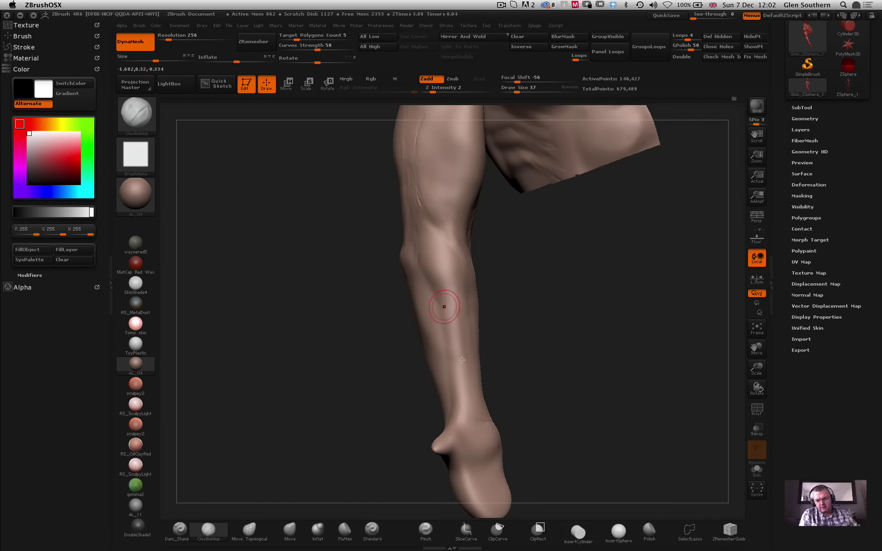
Build up muscle strands across the elbow bend and down the outer forearm with the ClayBuildup brush.
{"action": "left_click_drag", "start_coordinate": [368, 335], "coordinate": [429, 299]}
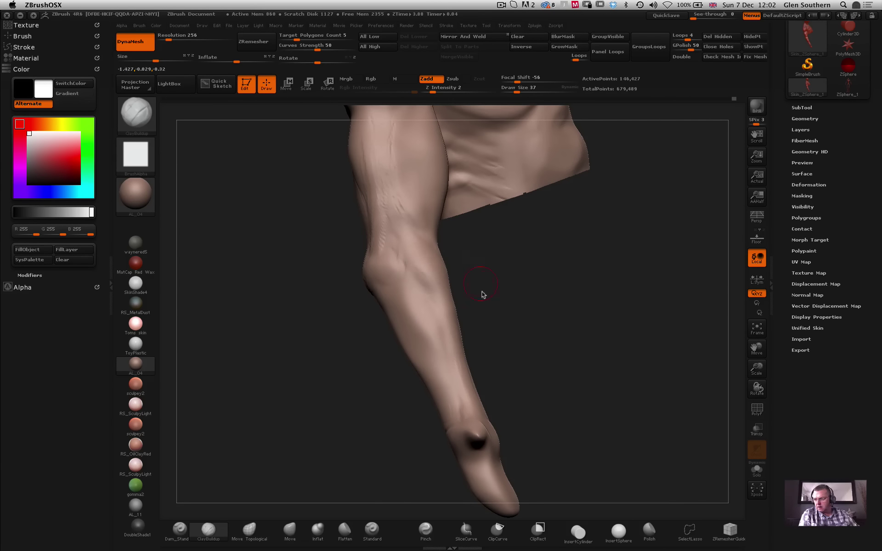
{"action": "left_click_drag", "start_coordinate": [514, 311], "coordinate": [403, 235]}
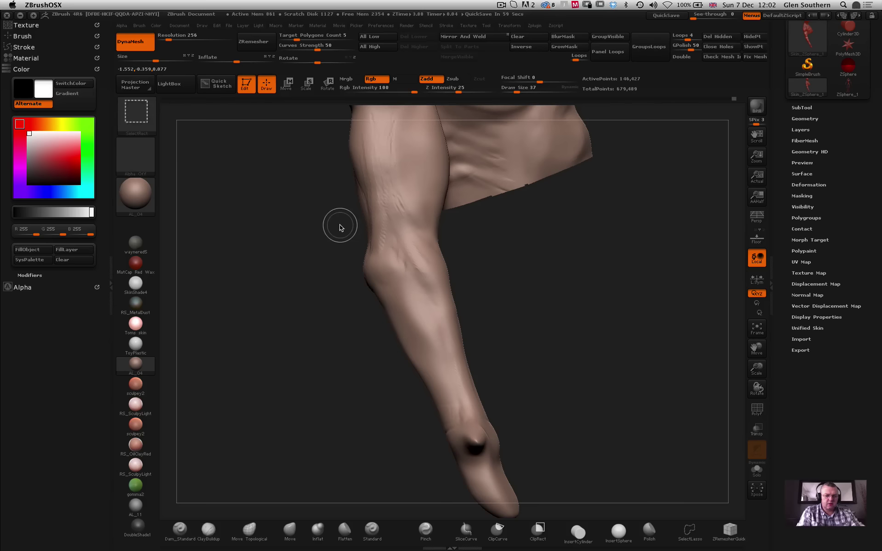
{"action": "mouse_move", "coordinate": [285, 262]}
{"action": "left_mouse_down"}
{"action": "mouse_move", "coordinate": [276, 262]}
{"action": "mouse_move", "coordinate": [316, 264]}
{"action": "mouse_move", "coordinate": [297, 244]}
{"action": "mouse_move", "coordinate": [317, 263]}
{"action": "mouse_move", "coordinate": [291, 248]}
{"action": "mouse_move", "coordinate": [404, 262]}
{"action": "left_mouse_up"}
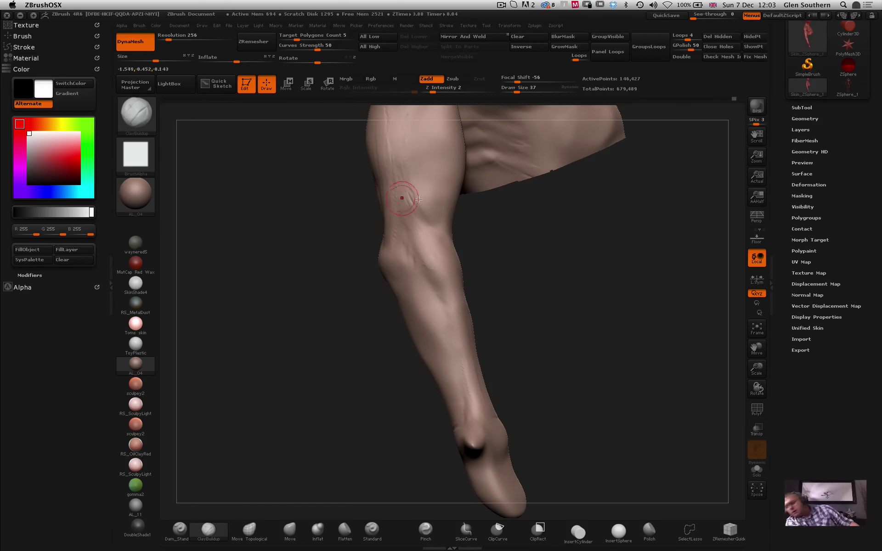
{"action": "mouse_move", "coordinate": [478, 248]}
{"action": "left_mouse_down"}
{"action": "mouse_move", "coordinate": [510, 274]}
{"action": "mouse_move", "coordinate": [459, 266]}
{"action": "left_mouse_up"}
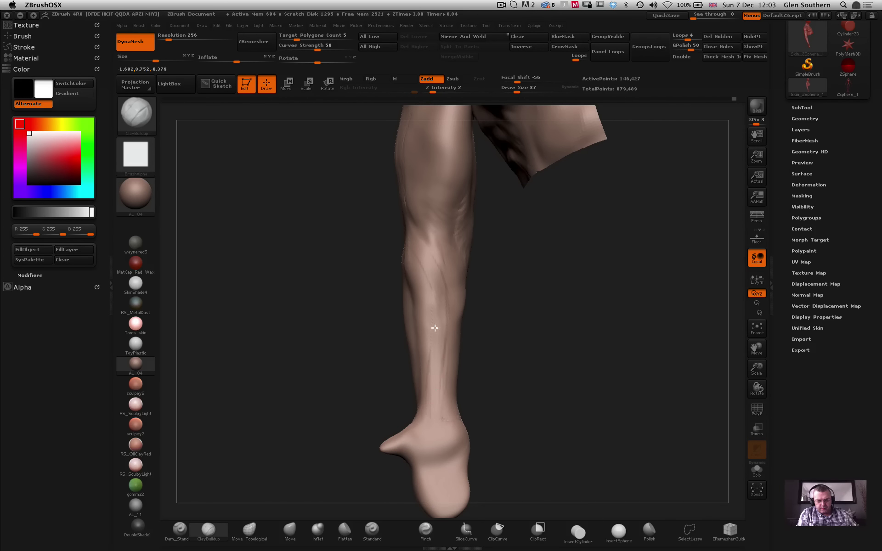
{"action": "left_click_drag", "start_coordinate": [400, 230], "coordinate": [407, 250]}
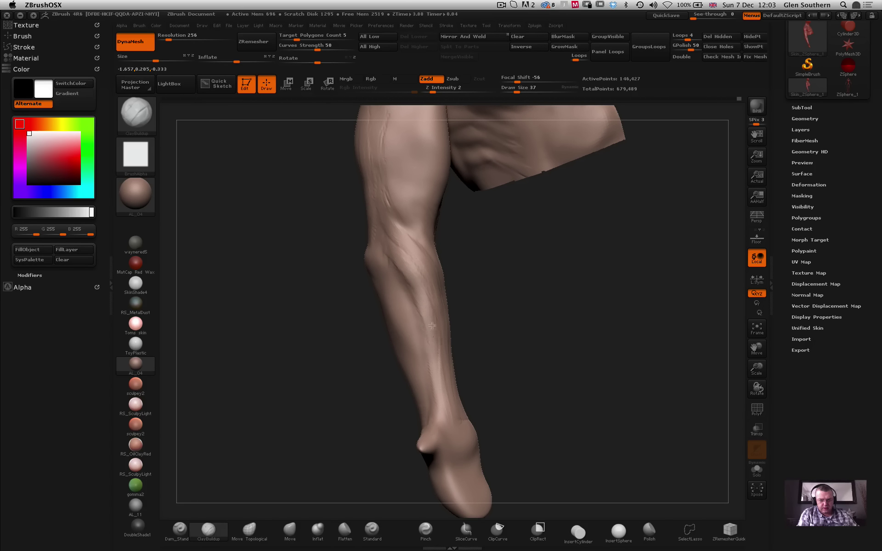
Define the muscle ridge running diagonally below the elbow and smooth it along the forearm towards the wrist.
{"action": "left_click_drag", "start_coordinate": [371, 299], "coordinate": [413, 271]}
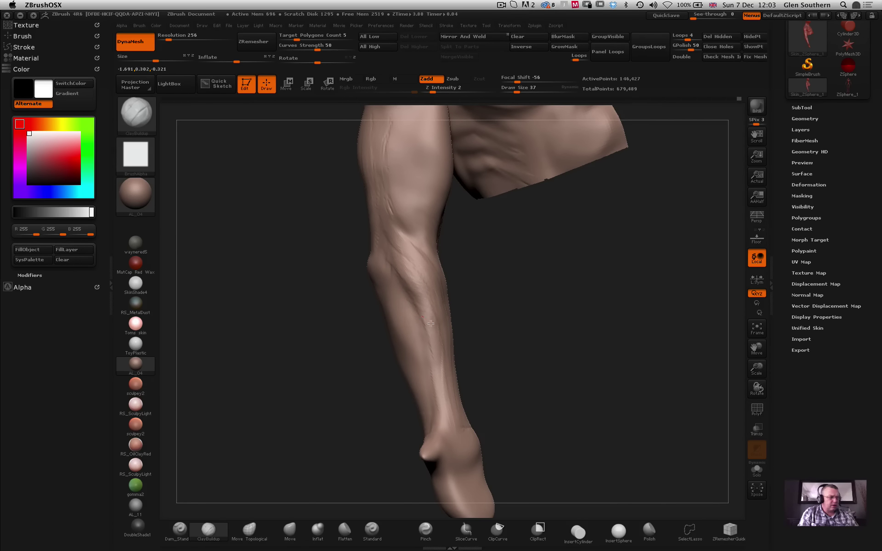
{"action": "left_click_drag", "start_coordinate": [338, 320], "coordinate": [381, 263]}
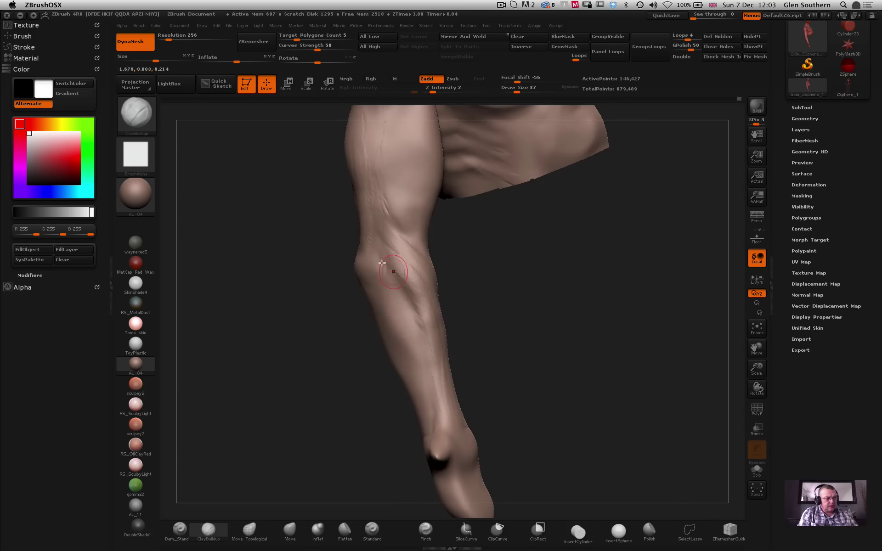
{"action": "left_click_drag", "start_coordinate": [349, 317], "coordinate": [403, 269]}
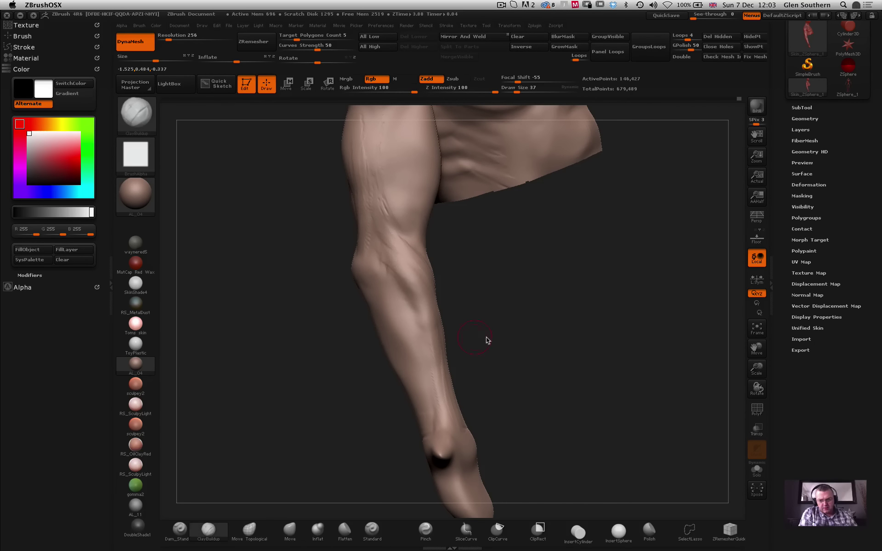
{"action": "left_click_drag", "start_coordinate": [486, 340], "coordinate": [387, 262]}
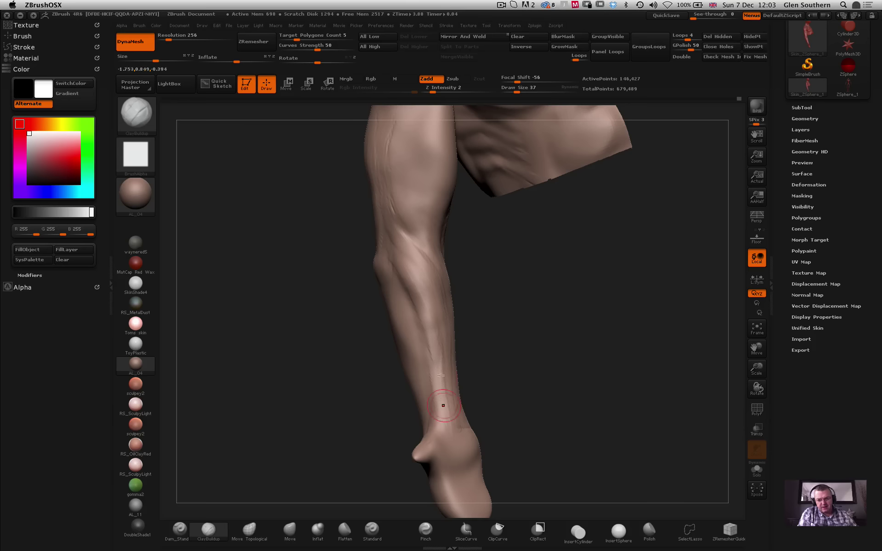
{"action": "left_click_drag", "start_coordinate": [441, 375], "coordinate": [423, 280], "text": "shift"}
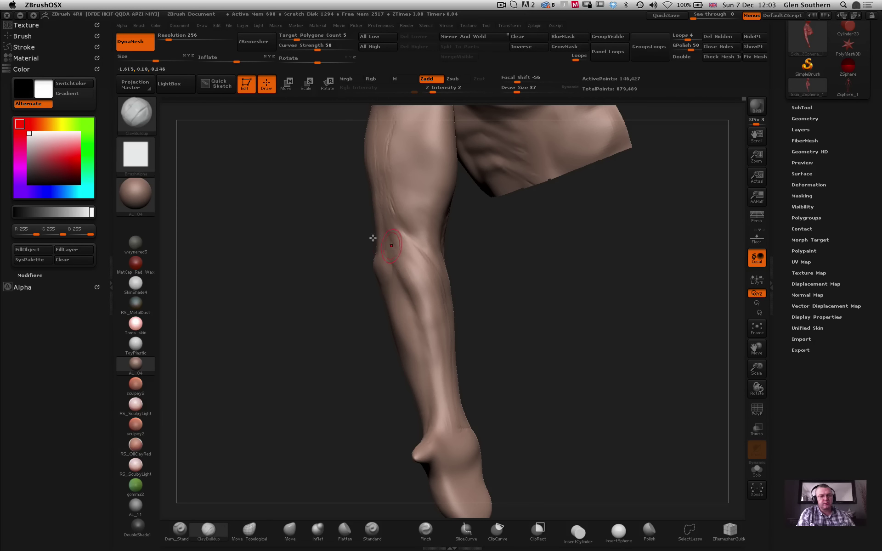
Refine the back of the wrist and smooth the hand area beside the thumb at draw size 37.
{"action": "mouse_move", "coordinate": [354, 252]}
{"action": "left_mouse_down"}
{"action": "mouse_move", "coordinate": [357, 315]}
{"action": "mouse_move", "coordinate": [361, 246]}
{"action": "left_mouse_up"}
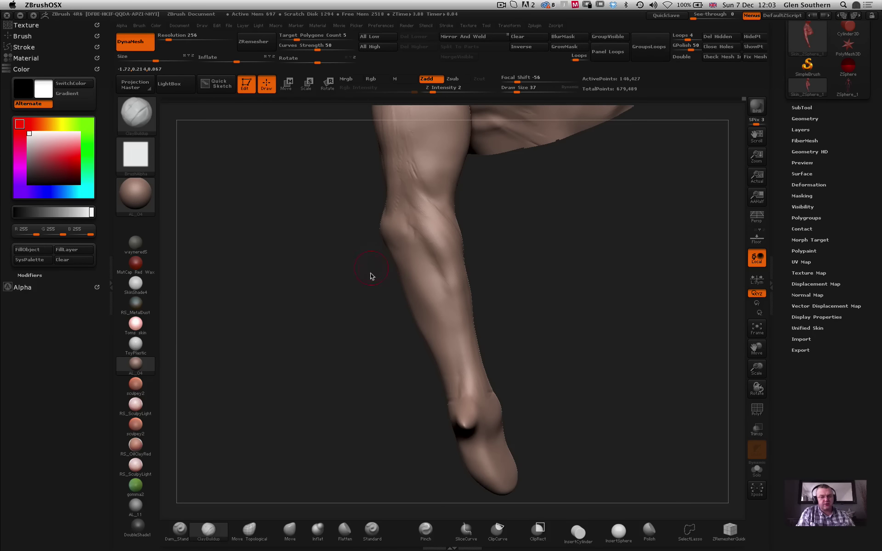
{"action": "mouse_move", "coordinate": [371, 276]}
{"action": "left_mouse_down"}
{"action": "mouse_move", "coordinate": [348, 274]}
{"action": "mouse_move", "coordinate": [356, 279]}
{"action": "left_mouse_up"}
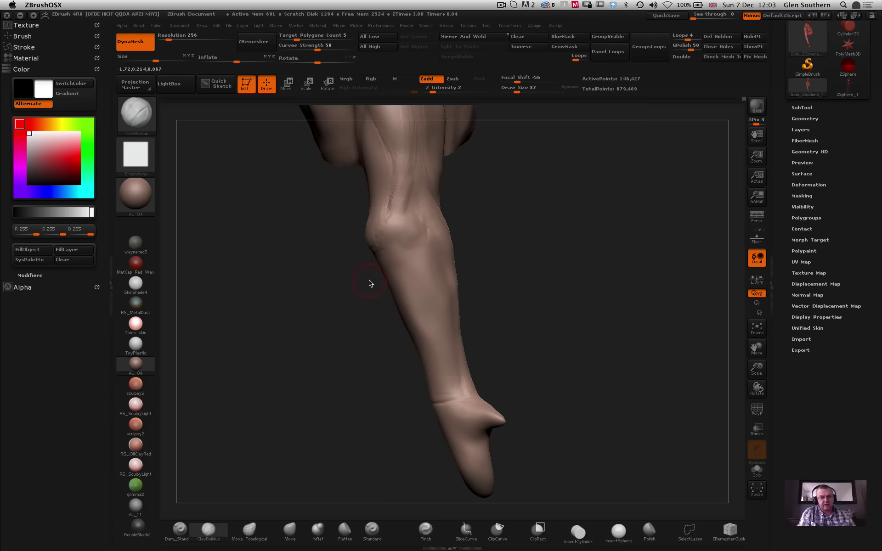
{"action": "mouse_move", "coordinate": [368, 291]}
{"action": "left_mouse_down"}
{"action": "mouse_move", "coordinate": [338, 297]}
{"action": "mouse_move", "coordinate": [355, 293]}
{"action": "mouse_move", "coordinate": [392, 310]}
{"action": "mouse_move", "coordinate": [374, 304]}
{"action": "left_mouse_up"}
{"action": "left_click_drag", "start_coordinate": [327, 352], "coordinate": [327, 331]}
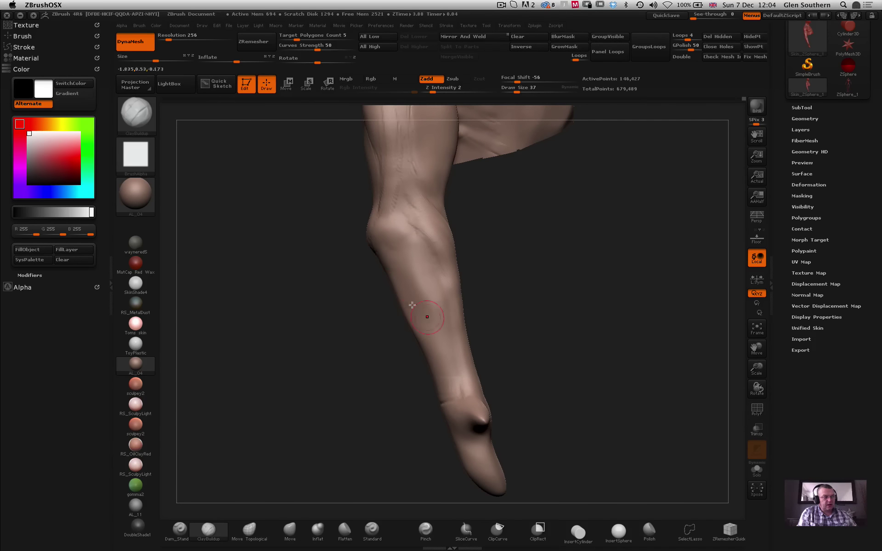
{"action": "left_click_drag", "start_coordinate": [407, 413], "coordinate": [449, 418]}
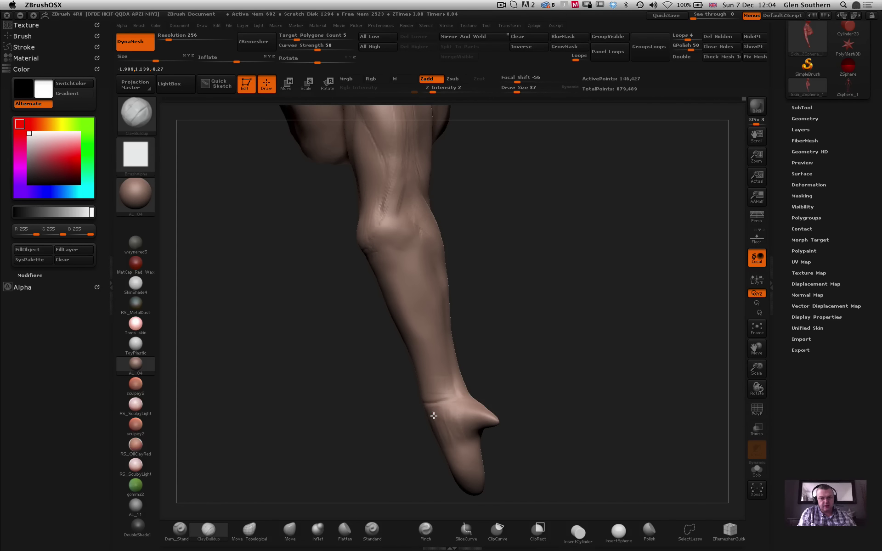
{"action": "left_click_drag", "start_coordinate": [381, 414], "coordinate": [443, 413]}
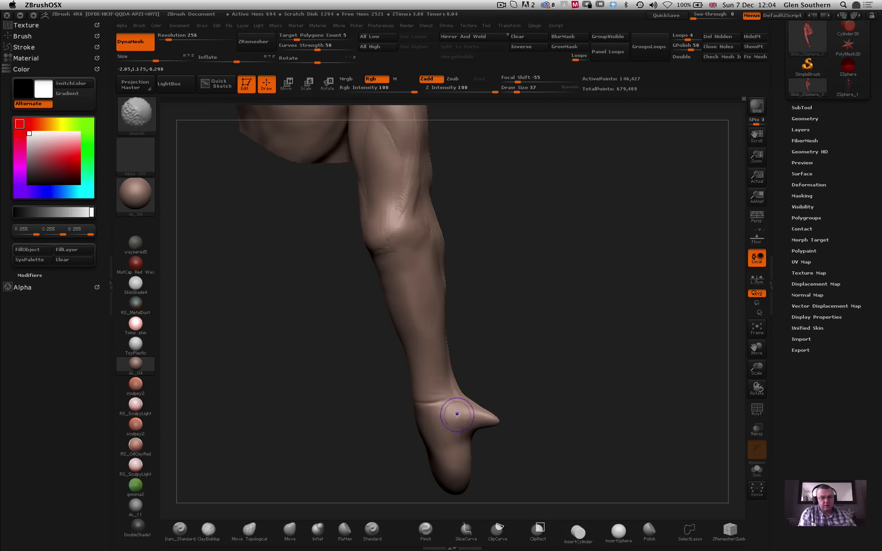
{"action": "mouse_move", "coordinate": [381, 386]}
{"action": "left_mouse_down"}
{"action": "mouse_move", "coordinate": [356, 372]}
{"action": "mouse_move", "coordinate": [345, 295]}
{"action": "mouse_move", "coordinate": [473, 267]}
{"action": "mouse_move", "coordinate": [355, 239]}
{"action": "mouse_move", "coordinate": [340, 218]}
{"action": "mouse_move", "coordinate": [468, 387]}
{"action": "left_mouse_up"}
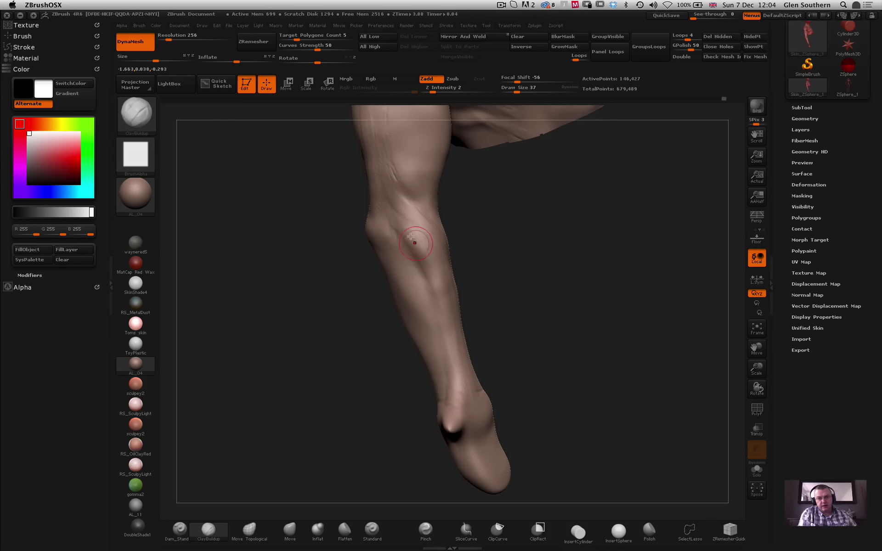
Refine the muscle forms around the outer elbow with ClayBuildup at Z Intensity 2.
{"action": "mouse_move", "coordinate": [449, 347]}
{"action": "left_mouse_down"}
{"action": "mouse_move", "coordinate": [380, 286]}
{"action": "mouse_move", "coordinate": [374, 230]}
{"action": "left_mouse_up"}
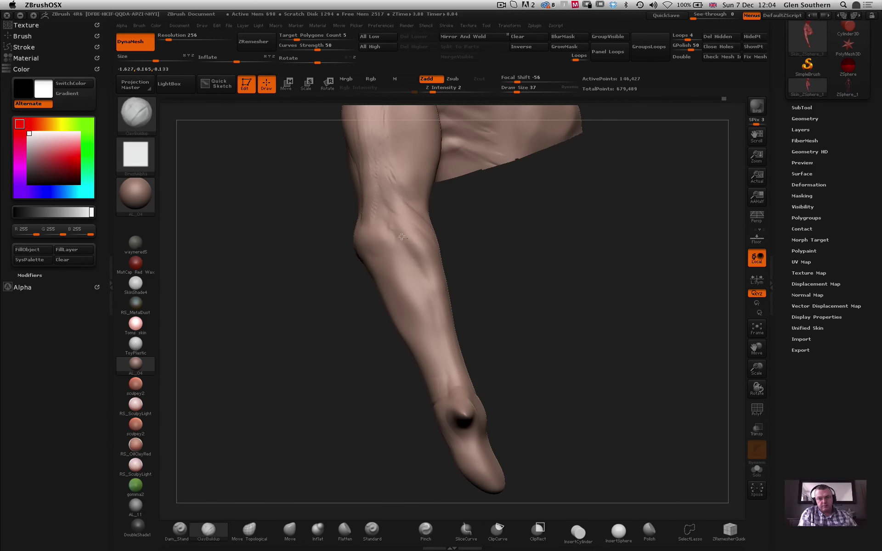
{"action": "left_click_drag", "start_coordinate": [476, 287], "coordinate": [512, 260]}
{"action": "mouse_move", "coordinate": [377, 313]}
{"action": "left_mouse_down"}
{"action": "mouse_move", "coordinate": [357, 321]}
{"action": "mouse_move", "coordinate": [453, 264]}
{"action": "mouse_move", "coordinate": [343, 253]}
{"action": "left_mouse_up"}
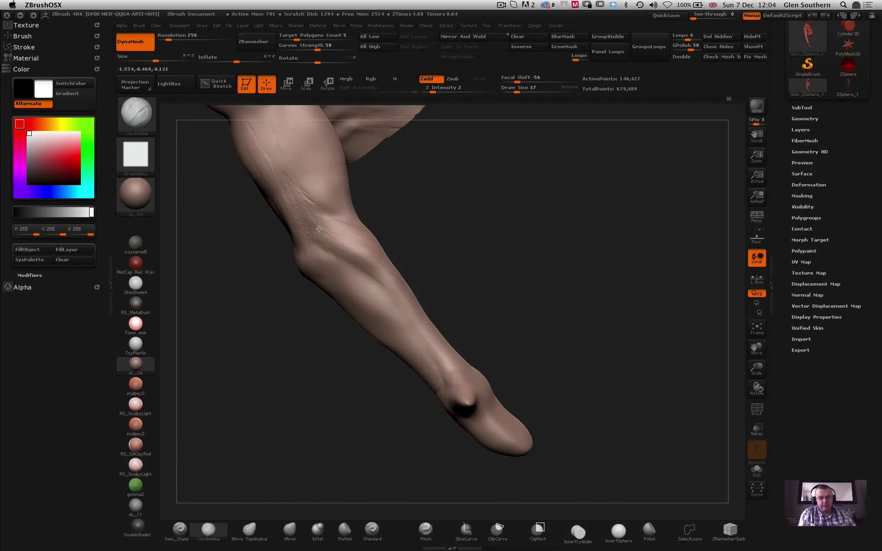
Unhide the whole figure, subdivide its geometry once and return to the next lower subdivision level.
{"action": "key", "text": "ctrl"}
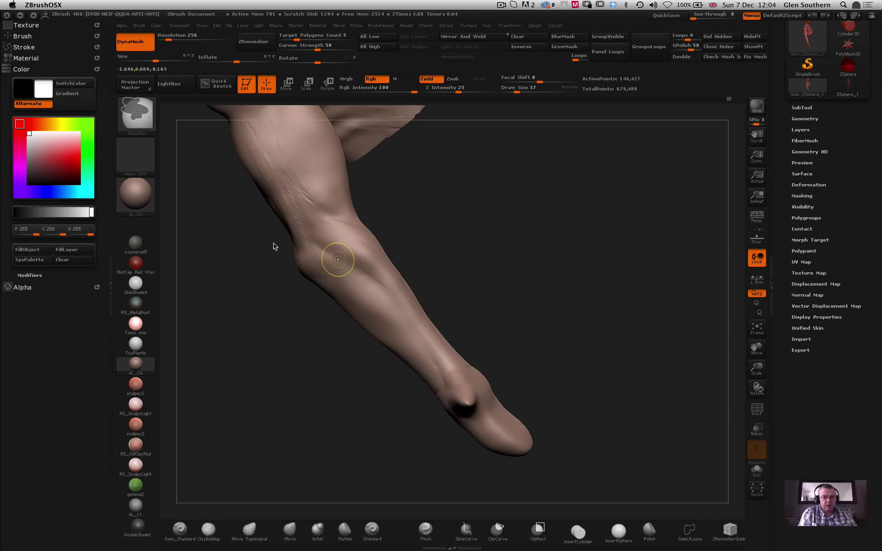
{"action": "left_click", "coordinate": [250, 245], "text": "ctrl+shift"}
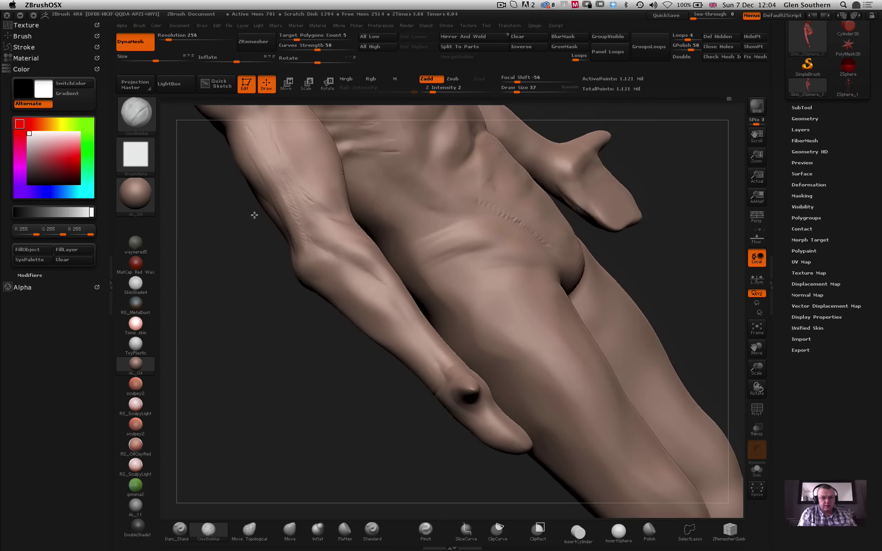
{"action": "key", "text": "ctrl+d"}
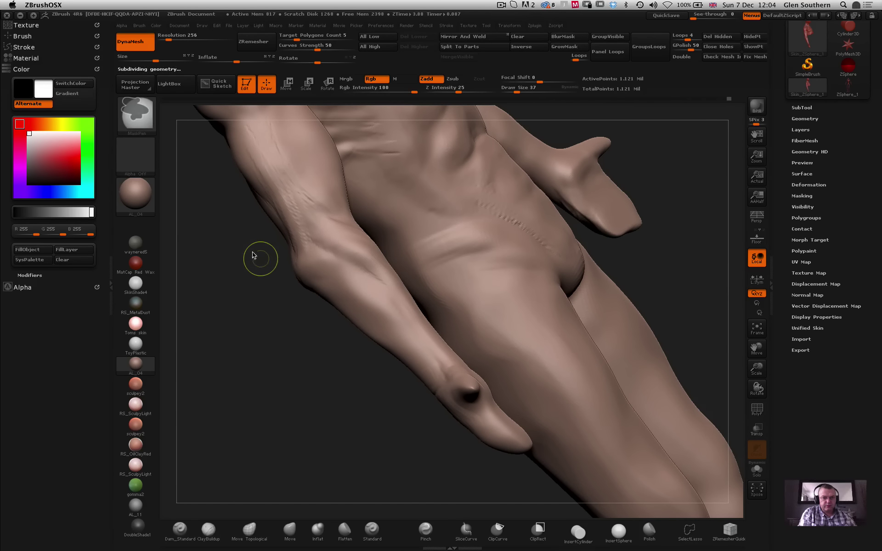
{"action": "key", "text": "shift"}
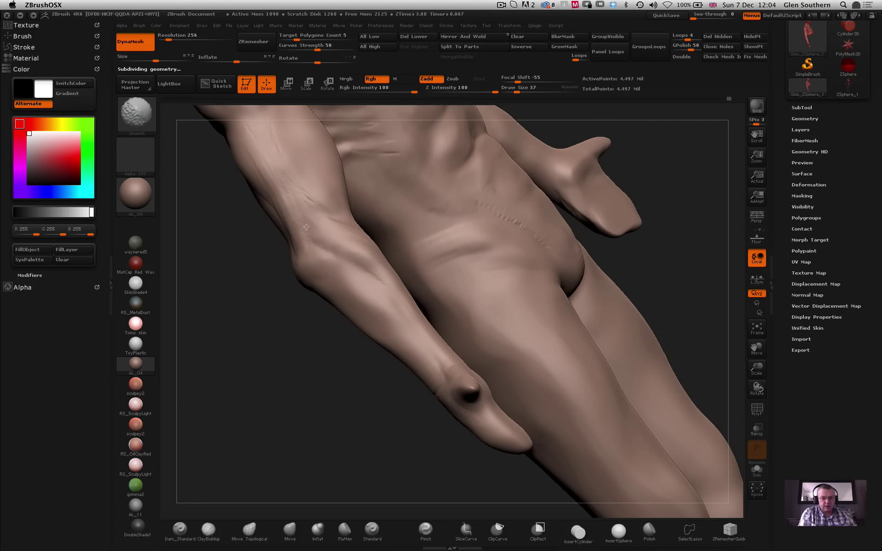
{"action": "key", "text": "shift+d"}
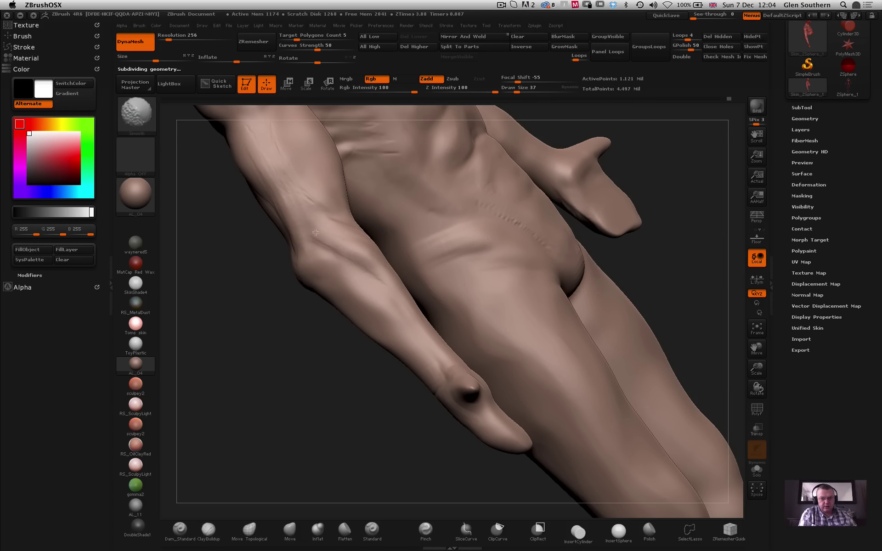
Isolate the arm with the adjoining side of the torso by hiding the rest of the figure.
{"action": "right_click_drag", "start_coordinate": [351, 245], "coordinate": [360, 252], "text": "ctrl"}
{"action": "left_click_drag", "start_coordinate": [360, 252], "coordinate": [246, 259]}
{"action": "mouse_move", "coordinate": [262, 136]}
{"action": "left_mouse_down", "text": "ctrl+shift"}
{"action": "mouse_move", "coordinate": [293, 169]}
{"action": "mouse_move", "coordinate": [414, 409]}
{"action": "mouse_move", "coordinate": [391, 398]}
{"action": "mouse_move", "coordinate": [434, 396]}
{"action": "left_mouse_up", "text": "ctrl+shift"}
{"action": "left_click_drag", "start_coordinate": [384, 291], "coordinate": [367, 187]}
{"action": "mouse_move", "coordinate": [317, 224]}
{"action": "right_mouse_down", "text": "ctrl"}
{"action": "mouse_move", "coordinate": [346, 245]}
{"action": "mouse_move", "coordinate": [303, 195]}
{"action": "right_mouse_up", "text": "ctrl"}
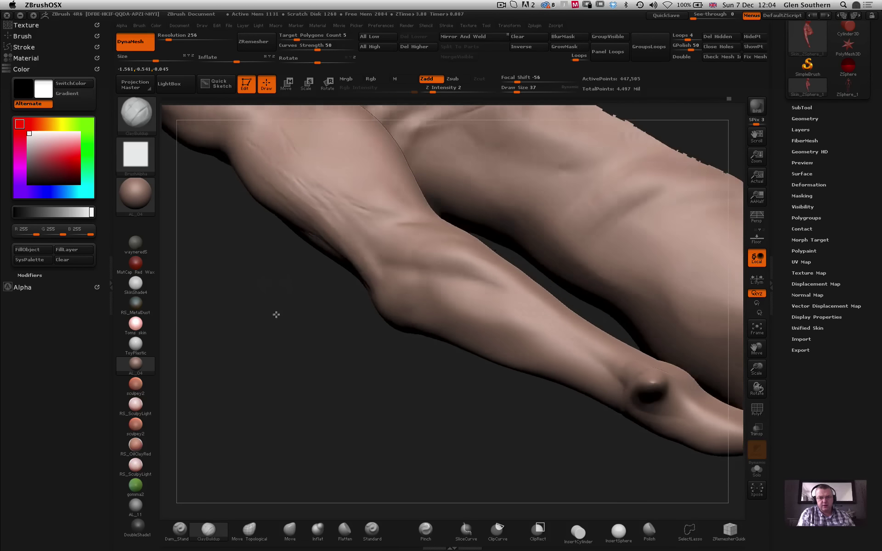
Smooth the rough muscle strands on the outer upper arm and around the elbow.
{"action": "left_click_drag", "start_coordinate": [276, 315], "coordinate": [329, 175]}
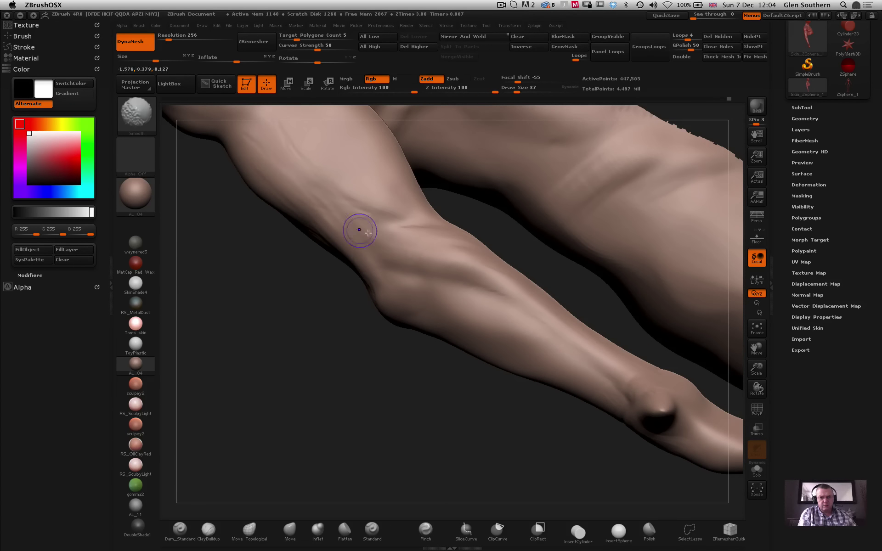
{"action": "mouse_move", "coordinate": [382, 248]}
{"action": "right_mouse_down", "text": "ctrl"}
{"action": "mouse_move", "coordinate": [324, 229]}
{"action": "mouse_move", "coordinate": [331, 260]}
{"action": "mouse_move", "coordinate": [386, 287]}
{"action": "right_mouse_up", "text": "ctrl"}
{"action": "right_click_drag", "start_coordinate": [332, 260], "coordinate": [323, 269], "text": "alt"}
{"action": "mouse_move", "coordinate": [324, 269]}
{"action": "left_mouse_down"}
{"action": "mouse_move", "coordinate": [301, 284]}
{"action": "mouse_move", "coordinate": [313, 295]}
{"action": "mouse_move", "coordinate": [331, 267]}
{"action": "left_mouse_up"}
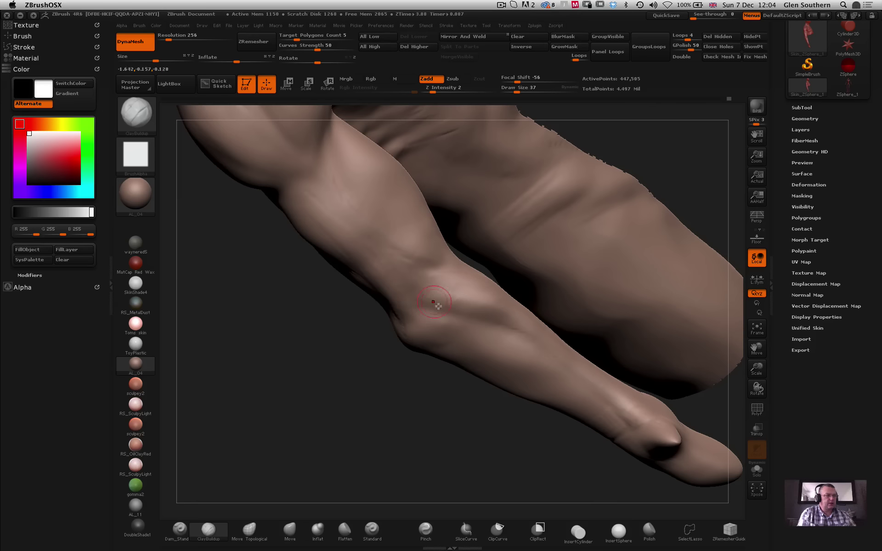
Build up long, fine muscle strands from the elbow along the forearm to the wrist with ClayBuildup.
{"action": "mouse_move", "coordinate": [320, 304]}
{"action": "left_mouse_down"}
{"action": "mouse_move", "coordinate": [315, 290]}
{"action": "mouse_move", "coordinate": [320, 297]}
{"action": "mouse_move", "coordinate": [291, 296]}
{"action": "mouse_move", "coordinate": [313, 318]}
{"action": "left_mouse_up"}
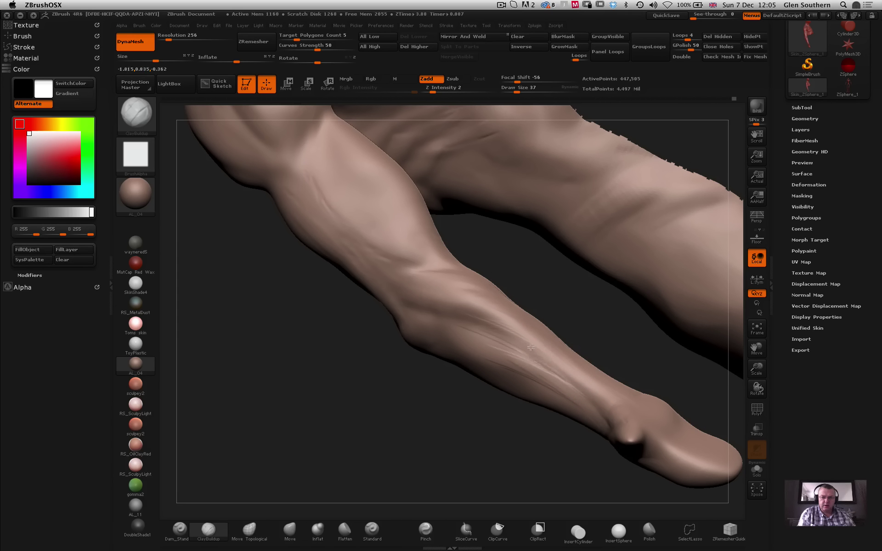
{"action": "left_click_drag", "start_coordinate": [532, 347], "coordinate": [601, 395]}
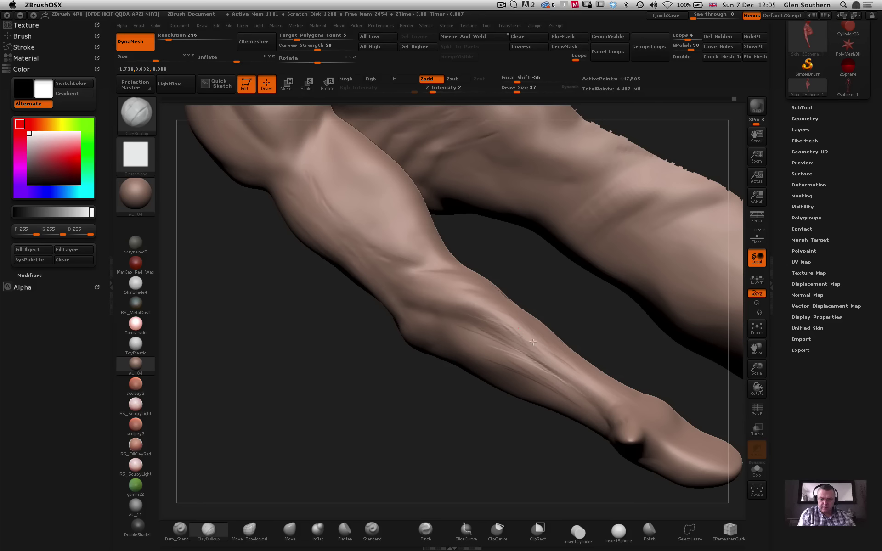
{"action": "mouse_move", "coordinate": [436, 313]}
{"action": "left_mouse_down"}
{"action": "mouse_move", "coordinate": [557, 354]}
{"action": "mouse_move", "coordinate": [607, 400]}
{"action": "left_mouse_up"}
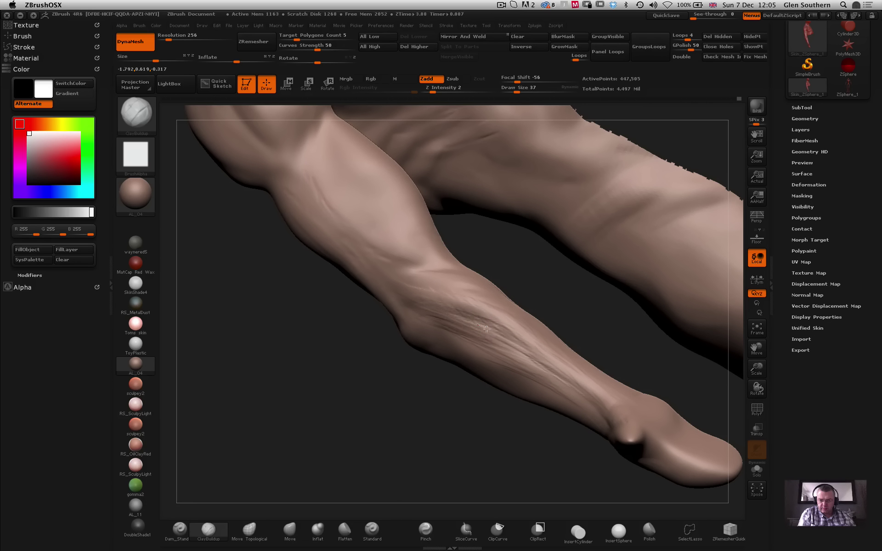
{"action": "left_click_drag", "start_coordinate": [486, 329], "coordinate": [557, 361]}
{"action": "left_click_drag", "start_coordinate": [511, 277], "coordinate": [517, 314]}
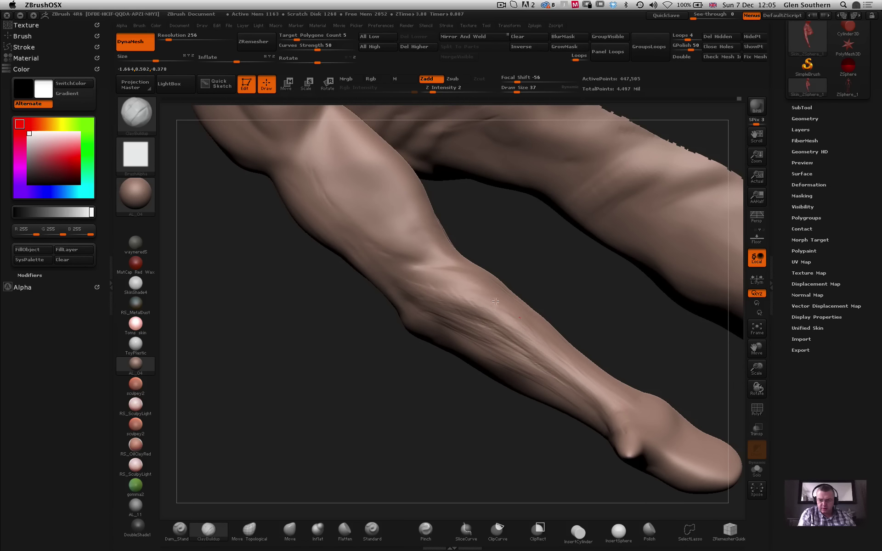
Smooth the fine forearm strands so they blend between the elbow and the wrist.
{"action": "key", "text": "shift"}
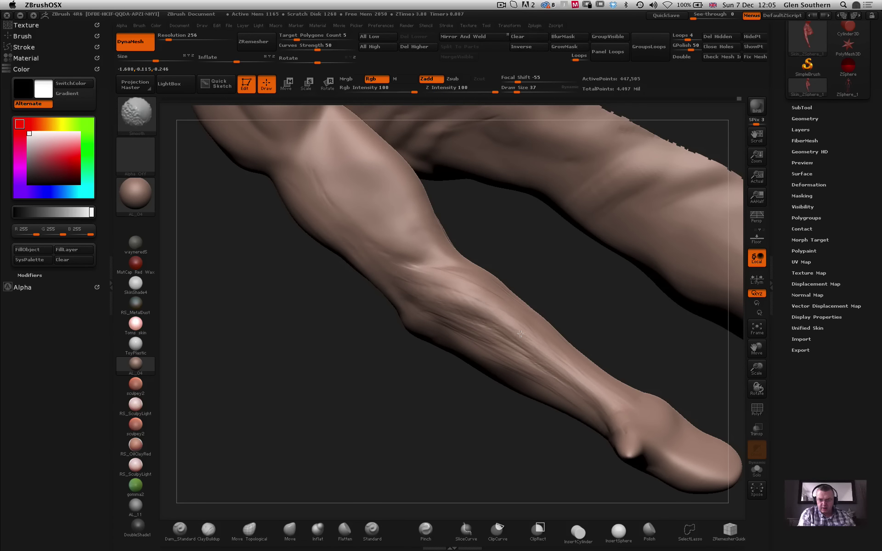
{"action": "left_click_drag", "start_coordinate": [515, 320], "coordinate": [439, 332]}
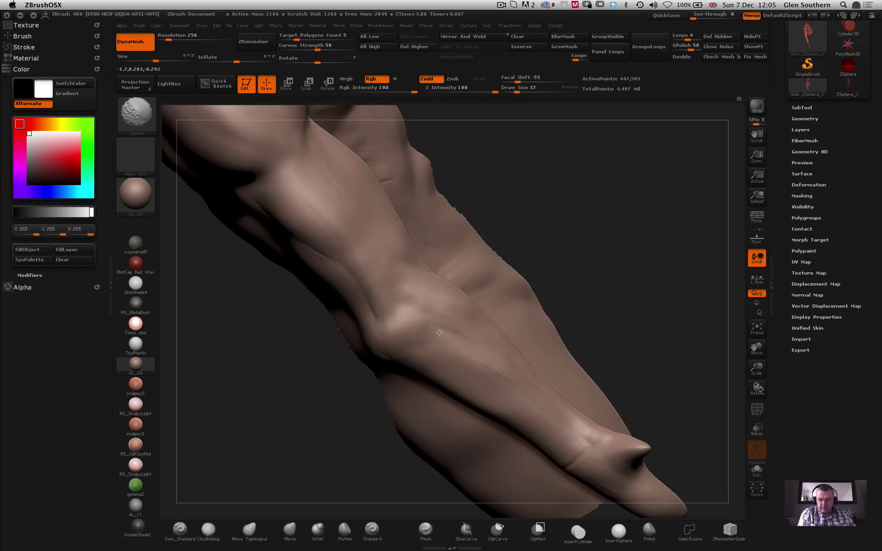
{"action": "left_click_drag", "start_coordinate": [534, 411], "coordinate": [528, 366], "text": "shift"}
Build up the wrist just above the crease on the back of the arm and smooth it.
{"action": "left_click_drag", "start_coordinate": [615, 237], "coordinate": [368, 299]}
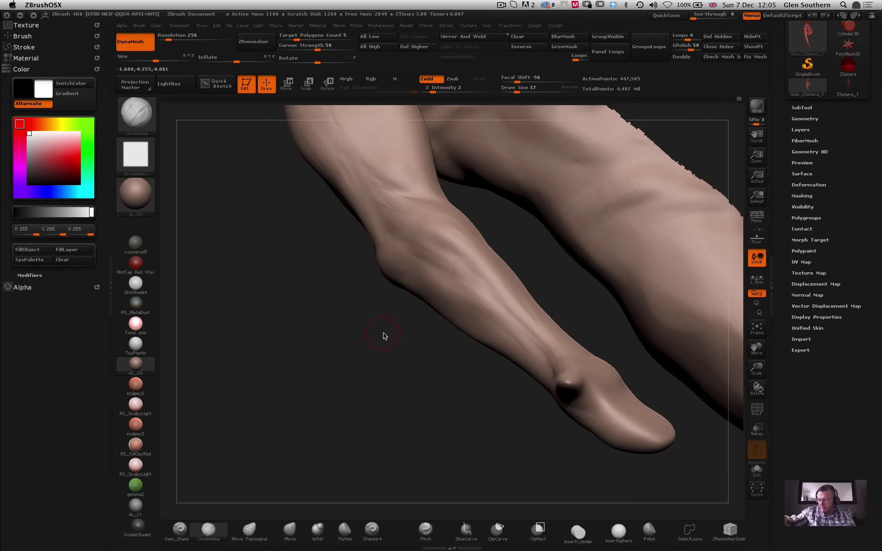
{"action": "left_click_drag", "start_coordinate": [372, 334], "coordinate": [412, 338]}
{"action": "left_click_drag", "start_coordinate": [333, 361], "coordinate": [391, 316]}
{"action": "left_click_drag", "start_coordinate": [471, 180], "coordinate": [613, 290]}
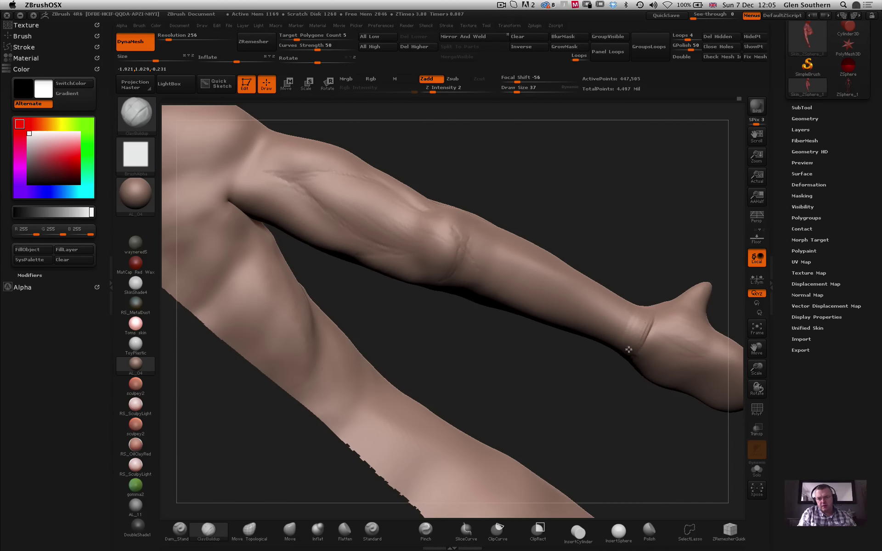
{"action": "mouse_move", "coordinate": [629, 349]}
{"action": "left_mouse_down"}
{"action": "mouse_move", "coordinate": [636, 321]}
{"action": "mouse_move", "coordinate": [643, 348]}
{"action": "mouse_move", "coordinate": [635, 316]}
{"action": "left_mouse_up"}
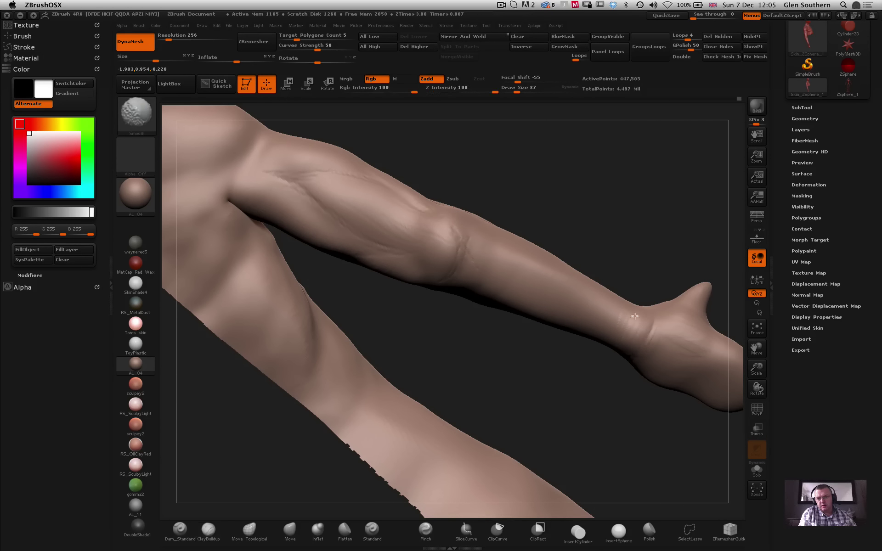
Smooth the back of the wrist along the crease where the forearm meets the hand.
{"action": "left_click_drag", "start_coordinate": [637, 350], "coordinate": [636, 320], "text": "shift"}
{"action": "mouse_move", "coordinate": [655, 277]}
{"action": "left_mouse_down"}
{"action": "mouse_move", "coordinate": [643, 294]}
{"action": "mouse_move", "coordinate": [648, 310]}
{"action": "left_mouse_up"}
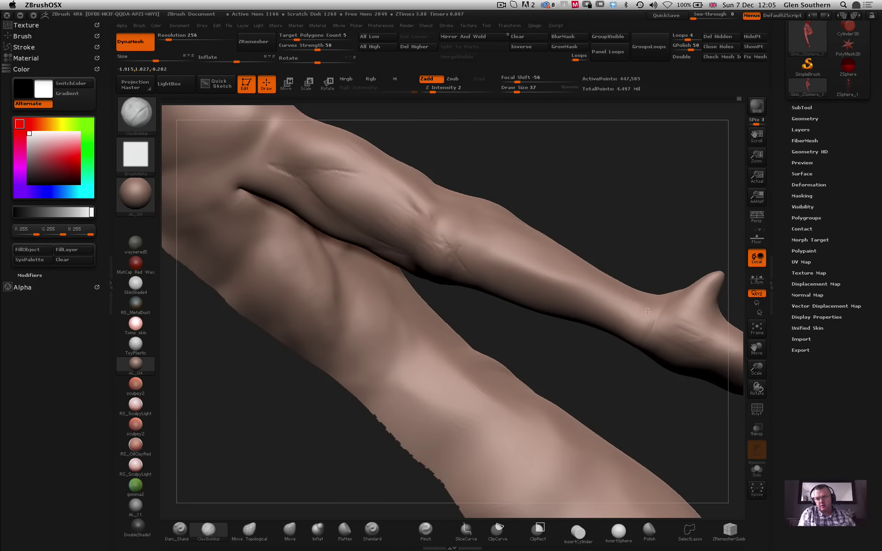
{"action": "left_click_drag", "start_coordinate": [650, 254], "coordinate": [643, 301]}
Build up fine tendon strands with ClayBuildup on the thumb side of the forearm, running into the wrist.
{"action": "mouse_move", "coordinate": [627, 295]}
{"action": "left_mouse_down"}
{"action": "mouse_move", "coordinate": [647, 306]}
{"action": "mouse_move", "coordinate": [669, 199]}
{"action": "mouse_move", "coordinate": [569, 214]}
{"action": "left_mouse_up"}
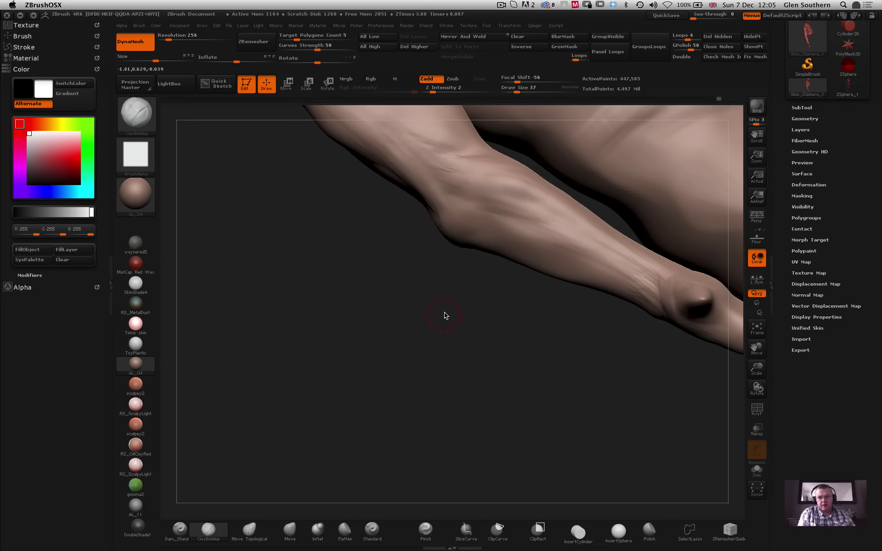
{"action": "mouse_move", "coordinate": [415, 293]}
{"action": "left_mouse_down"}
{"action": "mouse_move", "coordinate": [326, 309]}
{"action": "mouse_move", "coordinate": [358, 333]}
{"action": "mouse_move", "coordinate": [323, 336]}
{"action": "mouse_move", "coordinate": [516, 258]}
{"action": "mouse_move", "coordinate": [435, 303]}
{"action": "mouse_move", "coordinate": [527, 257]}
{"action": "left_mouse_up"}
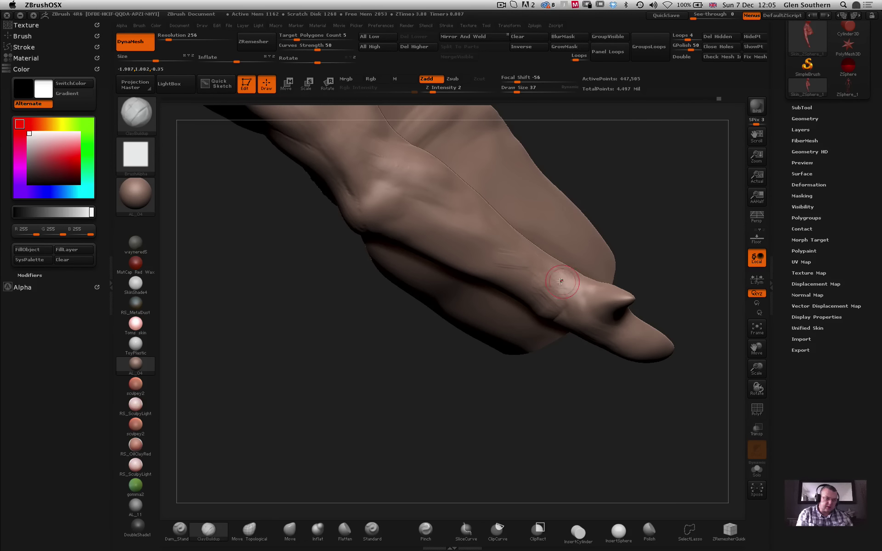
{"action": "mouse_move", "coordinate": [373, 349]}
{"action": "left_mouse_down"}
{"action": "mouse_move", "coordinate": [400, 311]}
{"action": "mouse_move", "coordinate": [420, 323]}
{"action": "left_mouse_up"}
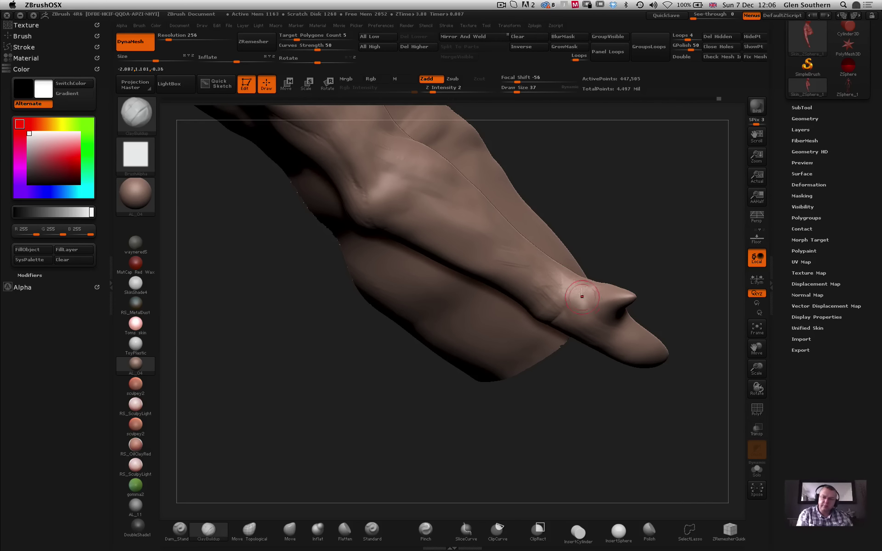
{"action": "left_click_drag", "start_coordinate": [626, 217], "coordinate": [579, 229]}
{"action": "left_click_drag", "start_coordinate": [432, 309], "coordinate": [448, 303]}
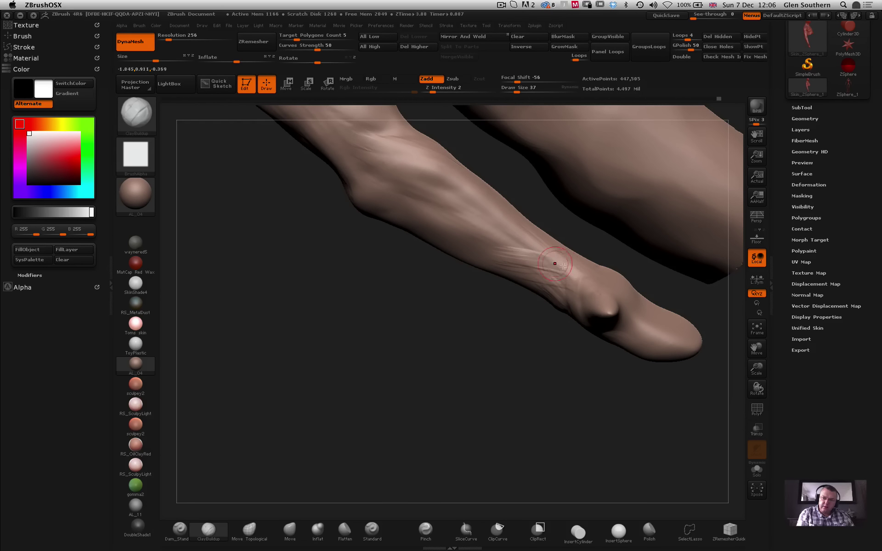
{"action": "left_click_drag", "start_coordinate": [480, 301], "coordinate": [537, 267]}
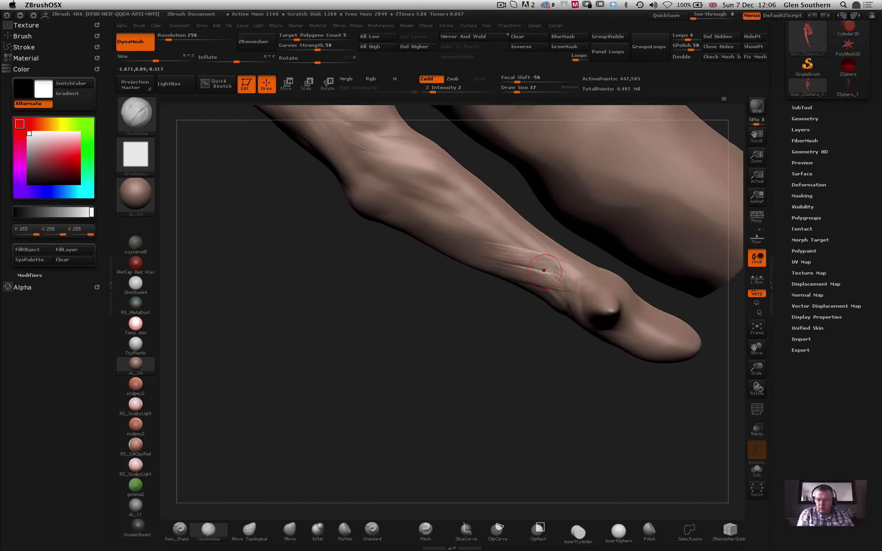
Add strands along the thumb side of the forearm and soften the ones just above the wrist.
{"action": "left_click_drag", "start_coordinate": [470, 302], "coordinate": [488, 223]}
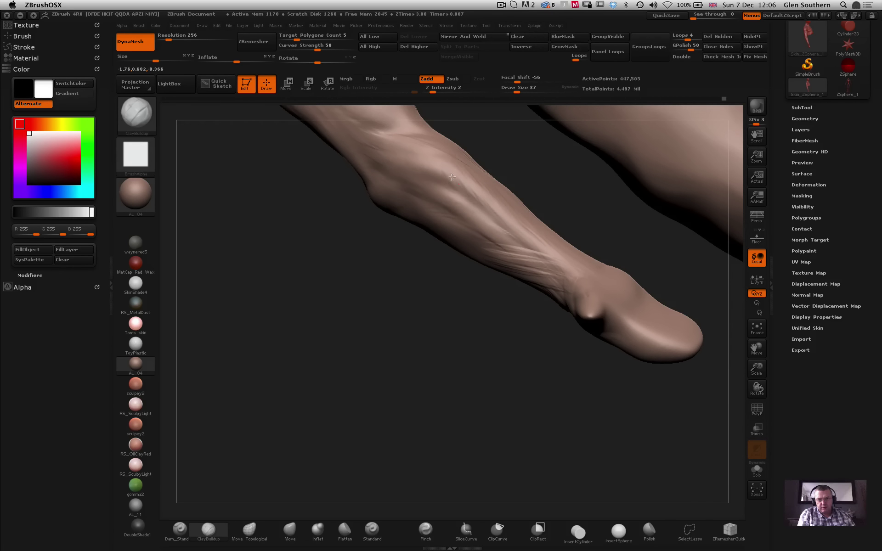
{"action": "left_click_drag", "start_coordinate": [416, 159], "coordinate": [416, 172]}
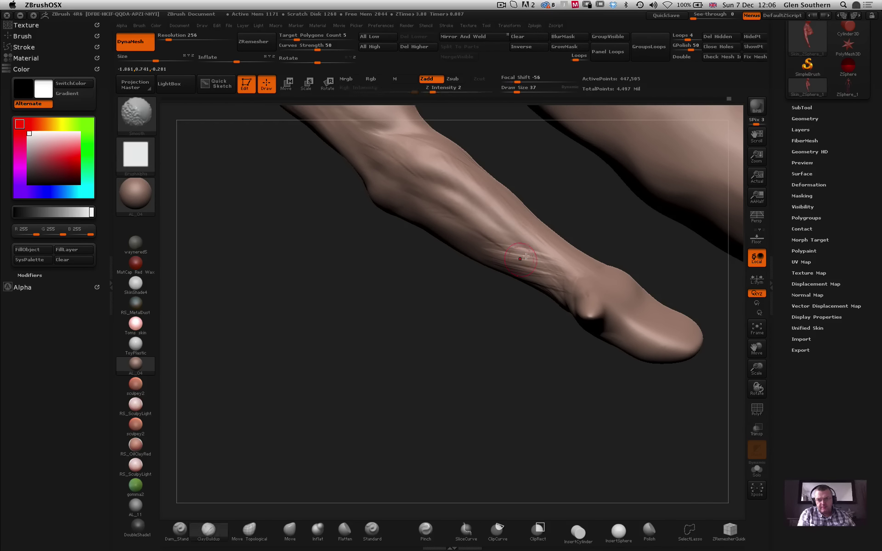
{"action": "left_click_drag", "start_coordinate": [520, 258], "coordinate": [562, 277], "text": "shift"}
Build up fine diagonal muscle strands from the elbow down the outer forearm with ClayBuildup.
{"action": "left_click_drag", "start_coordinate": [473, 294], "coordinate": [474, 265]}
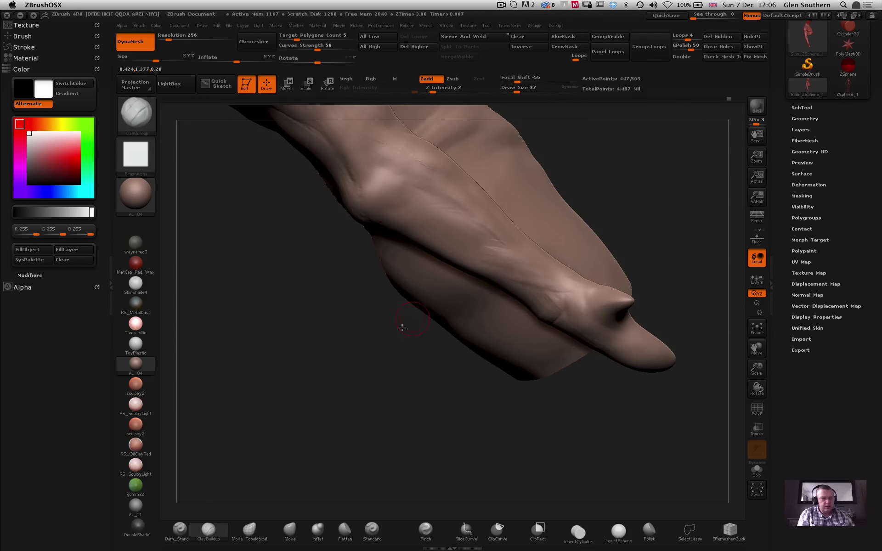
{"action": "left_click_drag", "start_coordinate": [387, 323], "coordinate": [396, 255]}
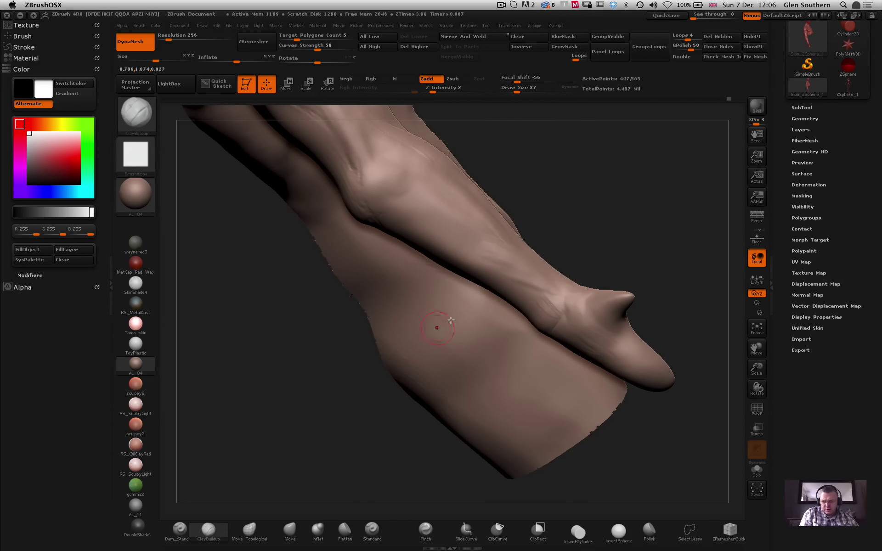
{"action": "mouse_move", "coordinate": [536, 197]}
{"action": "left_mouse_down"}
{"action": "mouse_move", "coordinate": [549, 147]}
{"action": "mouse_move", "coordinate": [577, 381]}
{"action": "left_mouse_up"}
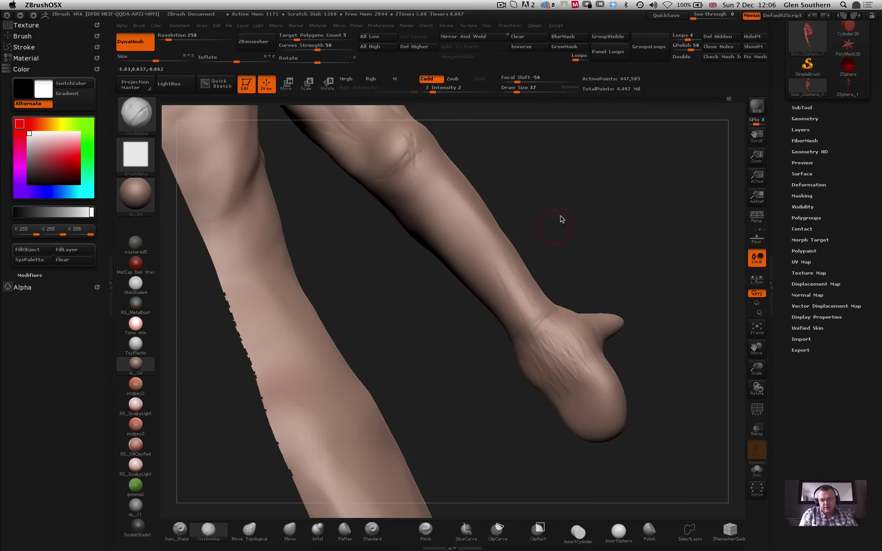
{"action": "left_click_drag", "start_coordinate": [561, 216], "coordinate": [536, 308]}
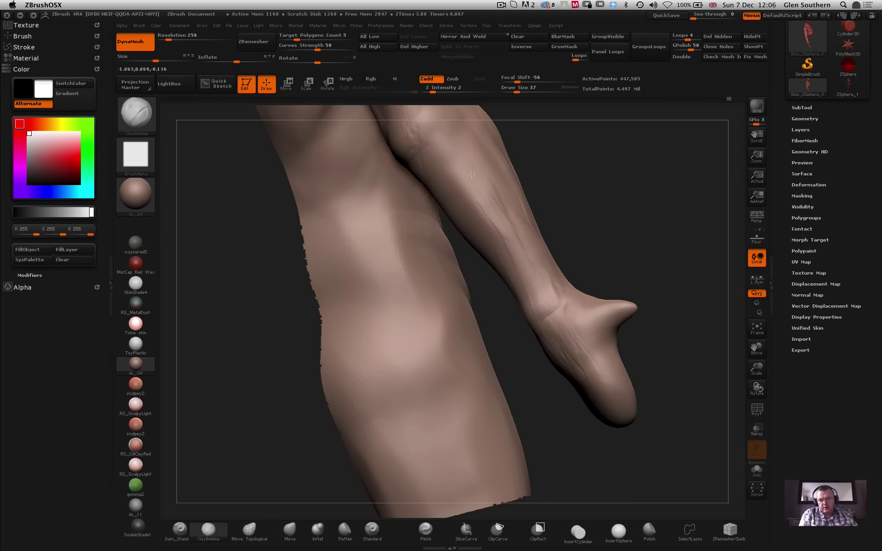
{"action": "left_click_drag", "start_coordinate": [561, 244], "coordinate": [590, 346], "text": "alt"}
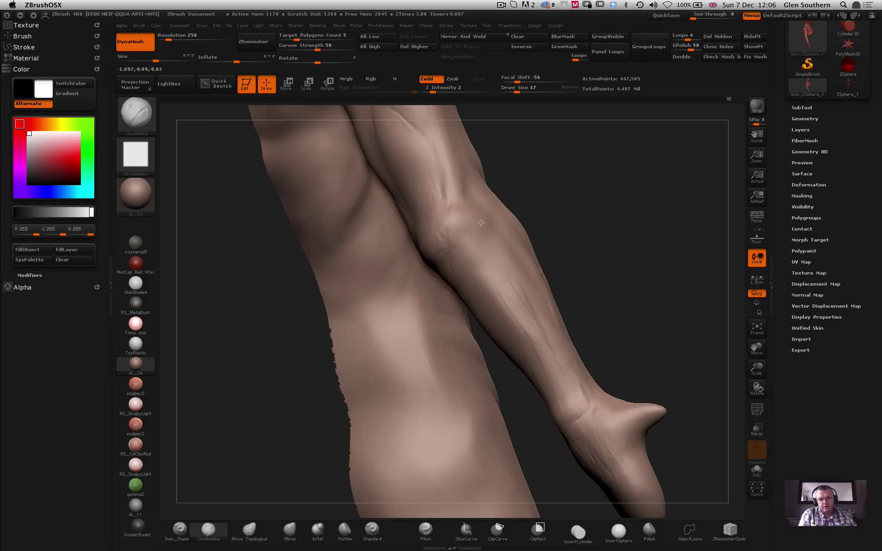
{"action": "left_click_drag", "start_coordinate": [487, 235], "coordinate": [469, 218]}
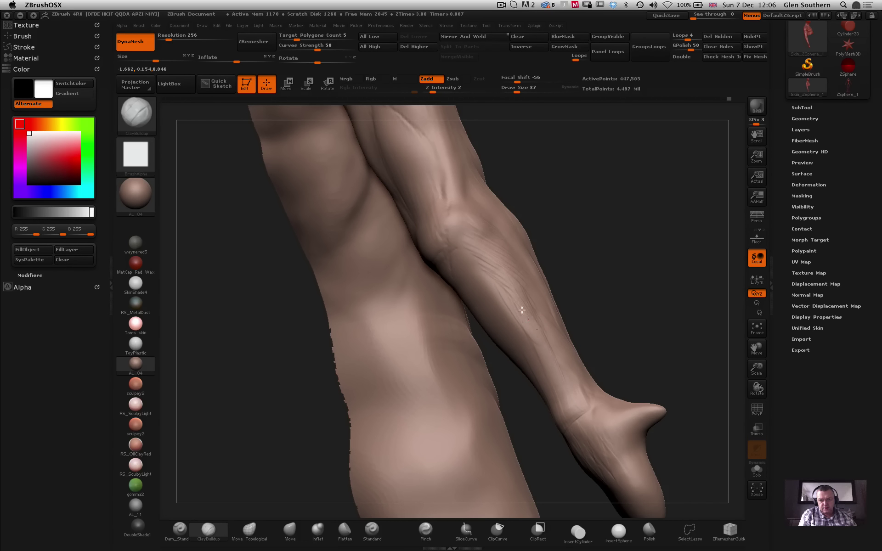
Reduce the draw size to 19 and build up finer strands along the forearm, wrist and back of the hand.
{"action": "left_click_drag", "start_coordinate": [536, 422], "coordinate": [601, 459]}
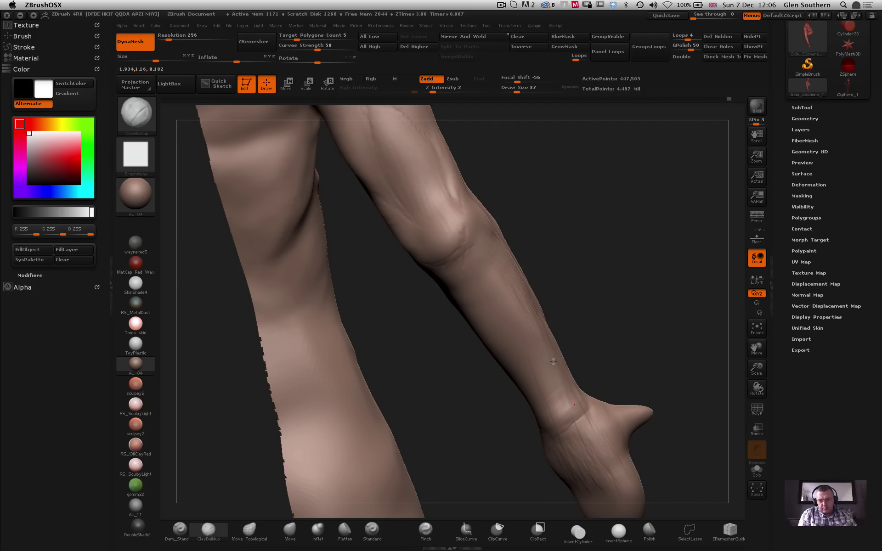
{"action": "mouse_move", "coordinate": [588, 285]}
{"action": "left_mouse_down"}
{"action": "mouse_move", "coordinate": [568, 274]}
{"action": "mouse_move", "coordinate": [530, 274]}
{"action": "mouse_move", "coordinate": [522, 305]}
{"action": "mouse_move", "coordinate": [501, 264]}
{"action": "left_mouse_up"}
{"action": "left_click_drag", "start_coordinate": [551, 212], "coordinate": [529, 142], "text": "alt"}
{"action": "left_click_drag", "start_coordinate": [518, 87], "coordinate": [512, 87]}
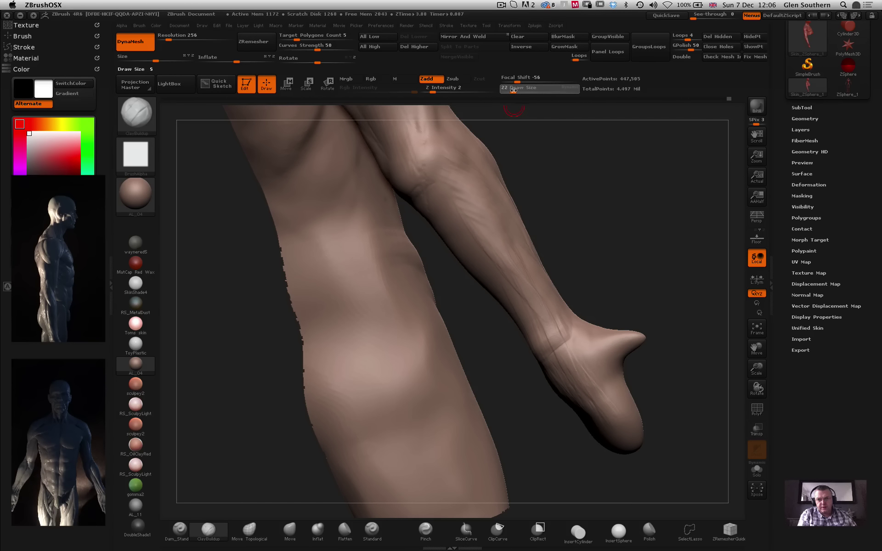
{"action": "left_click_drag", "start_coordinate": [571, 191], "coordinate": [613, 366]}
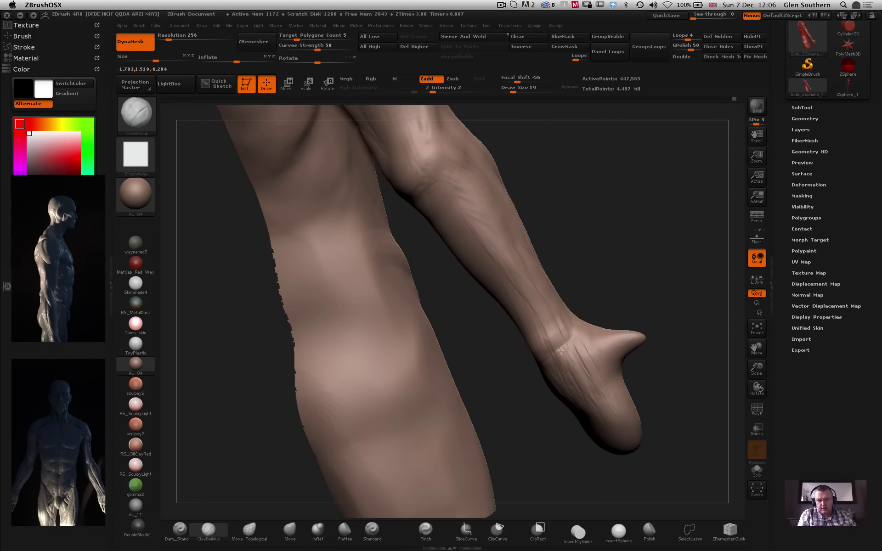
{"action": "left_click_drag", "start_coordinate": [533, 283], "coordinate": [551, 324]}
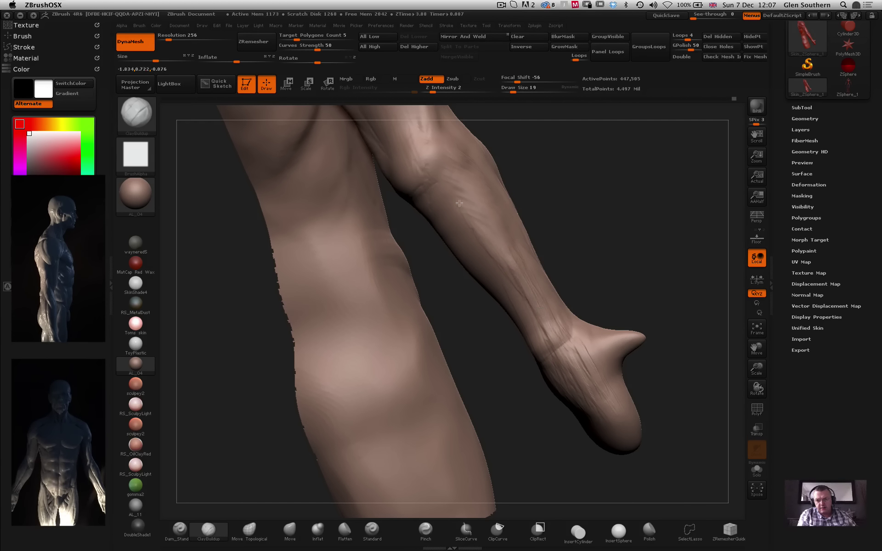
{"action": "left_click_drag", "start_coordinate": [548, 166], "coordinate": [472, 169]}
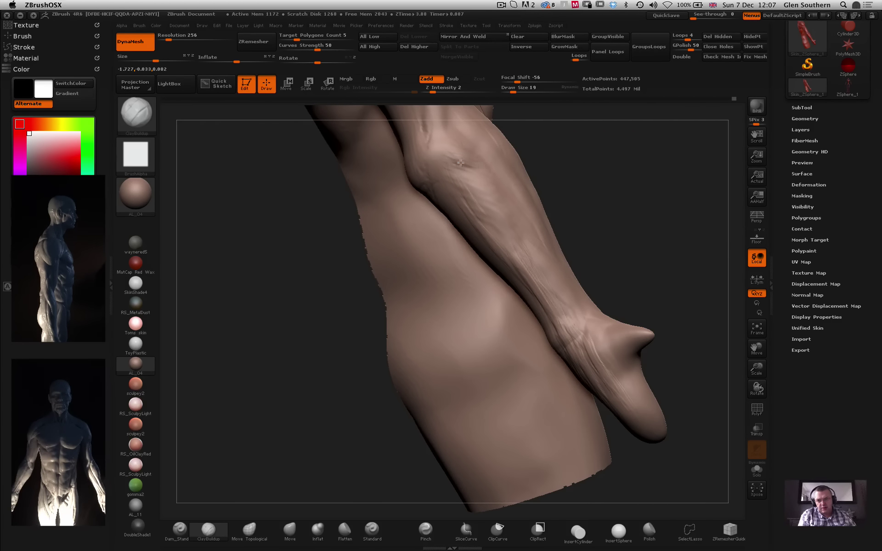
Set the draw size to 47 and smooth the forearm strands between the elbow and the wrist.
{"action": "left_click_drag", "start_coordinate": [513, 91], "coordinate": [519, 90]}
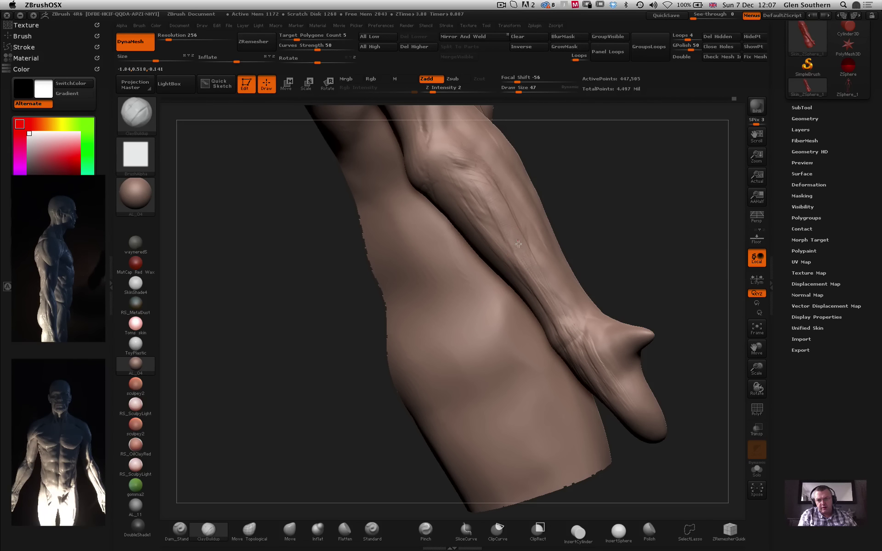
{"action": "left_click_drag", "start_coordinate": [640, 271], "coordinate": [565, 273]}
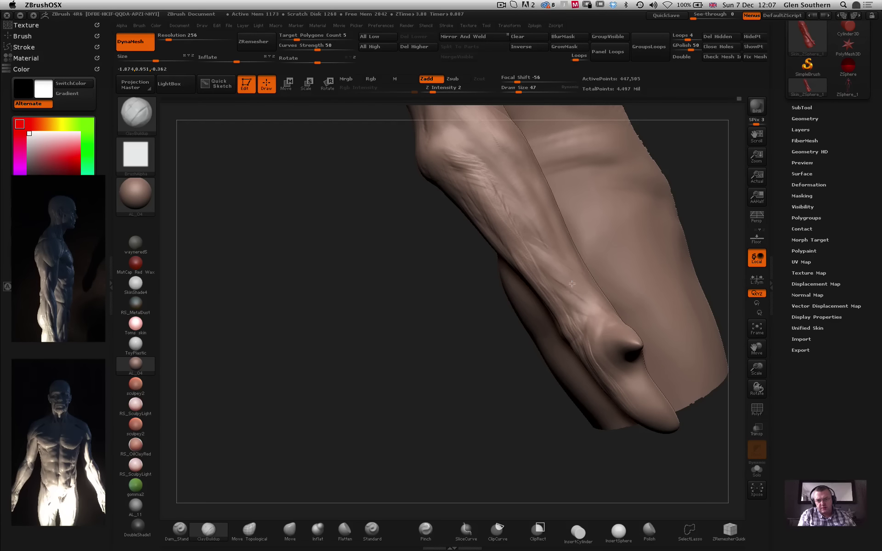
{"action": "key", "text": "shift"}
{"action": "mouse_move", "coordinate": [509, 224]}
{"action": "left_mouse_down", "text": "shift"}
{"action": "mouse_move", "coordinate": [476, 182]}
{"action": "mouse_move", "coordinate": [487, 189]}
{"action": "left_mouse_up", "text": "shift"}
{"action": "key", "text": "shift"}
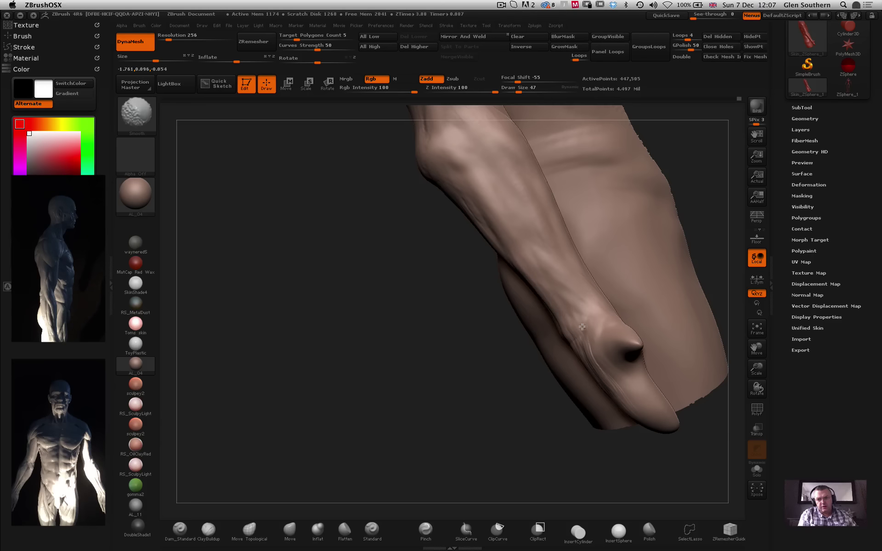
{"action": "left_click_drag", "start_coordinate": [452, 271], "coordinate": [498, 223]}
{"action": "key", "text": "shift"}
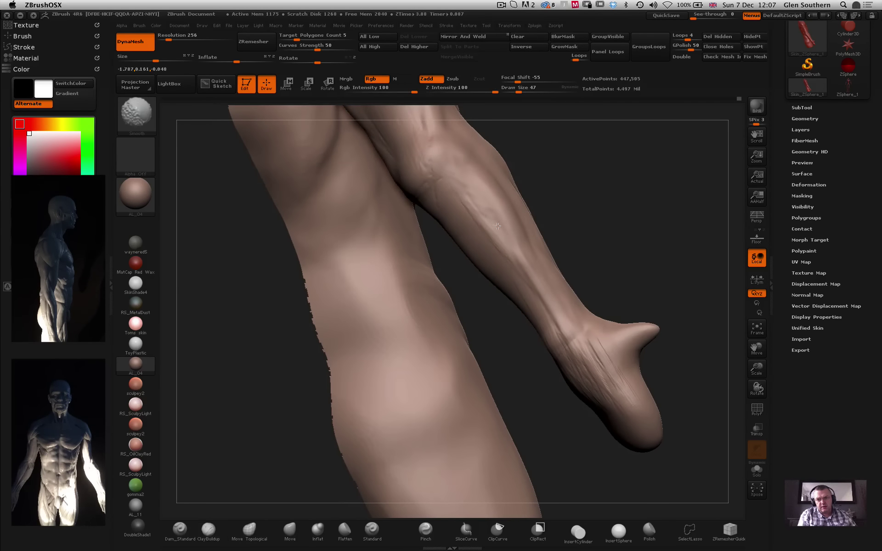
Build up short diagonal strands on the upper forearm just below the elbow and smooth them into the muscle.
{"action": "left_click_drag", "start_coordinate": [592, 245], "coordinate": [488, 203]}
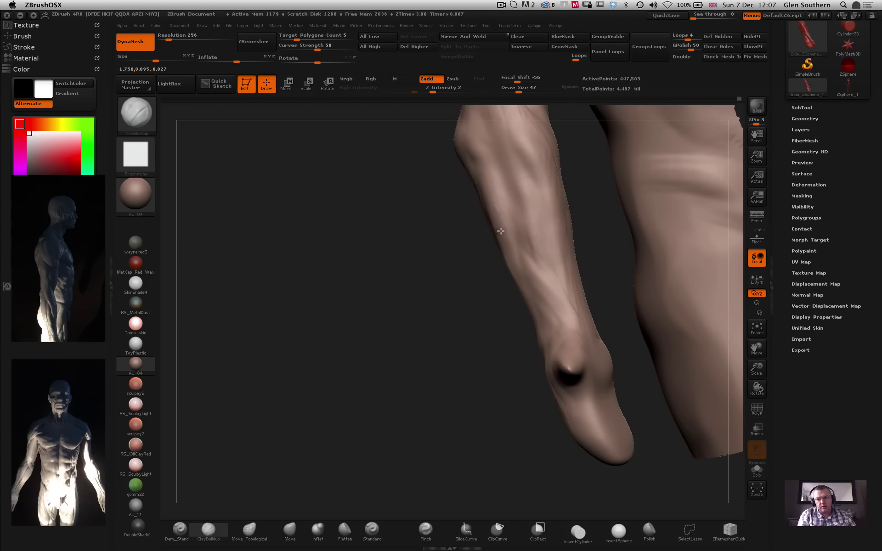
{"action": "key", "text": "shift"}
{"action": "left_click_drag", "start_coordinate": [518, 168], "coordinate": [515, 173], "text": "shift"}
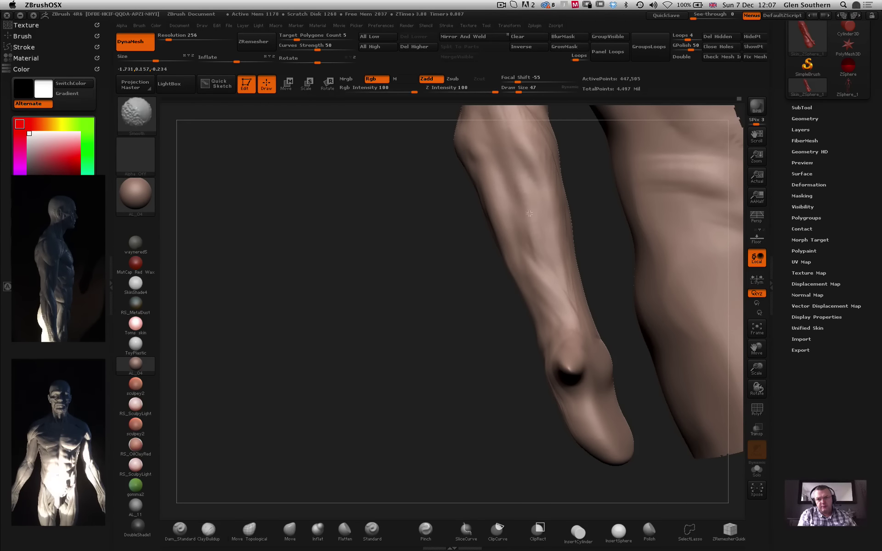
{"action": "left_click_drag", "start_coordinate": [461, 184], "coordinate": [514, 174]}
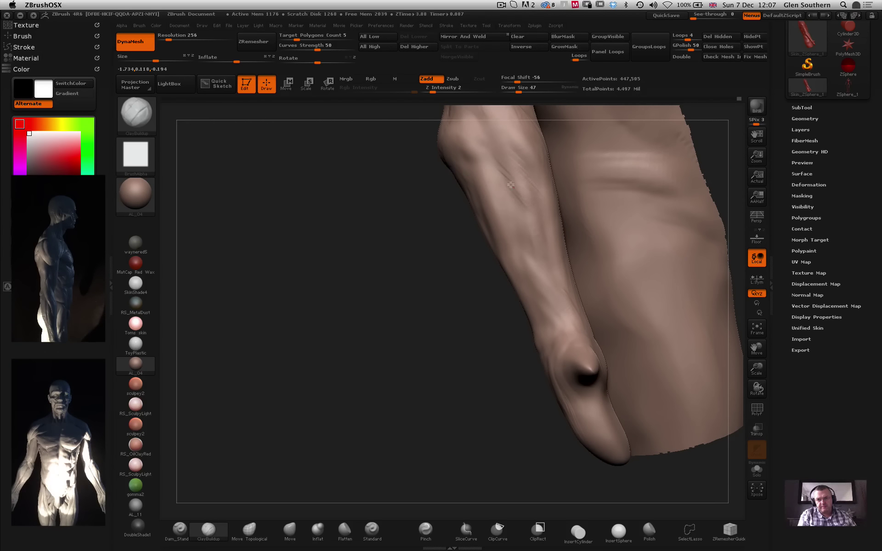
{"action": "key", "text": "shift"}
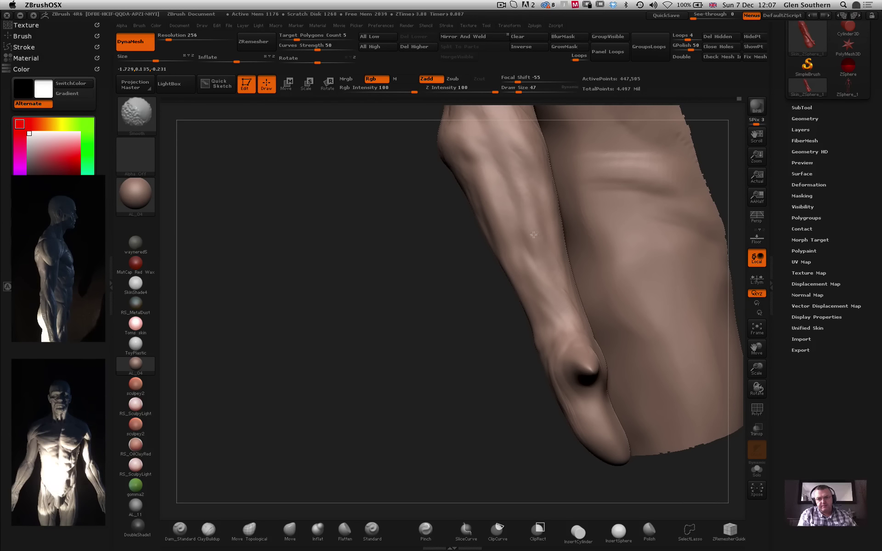
{"action": "left_click_drag", "start_coordinate": [413, 230], "coordinate": [506, 202]}
{"action": "left_click_drag", "start_coordinate": [467, 173], "coordinate": [473, 190], "text": "shift"}
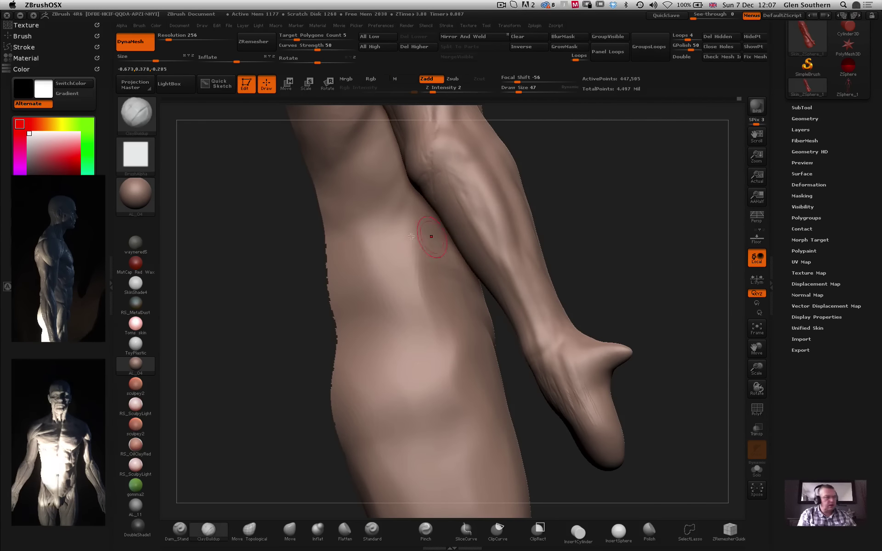
Build up the outer forearm muscle just below the elbow and smooth it.
{"action": "mouse_move", "coordinate": [452, 232]}
{"action": "right_mouse_down", "text": "alt"}
{"action": "mouse_move", "coordinate": [445, 264]}
{"action": "mouse_move", "coordinate": [452, 224]}
{"action": "right_mouse_up", "text": "alt"}
{"action": "right_click_drag", "start_coordinate": [406, 263], "coordinate": [418, 236], "text": "alt"}
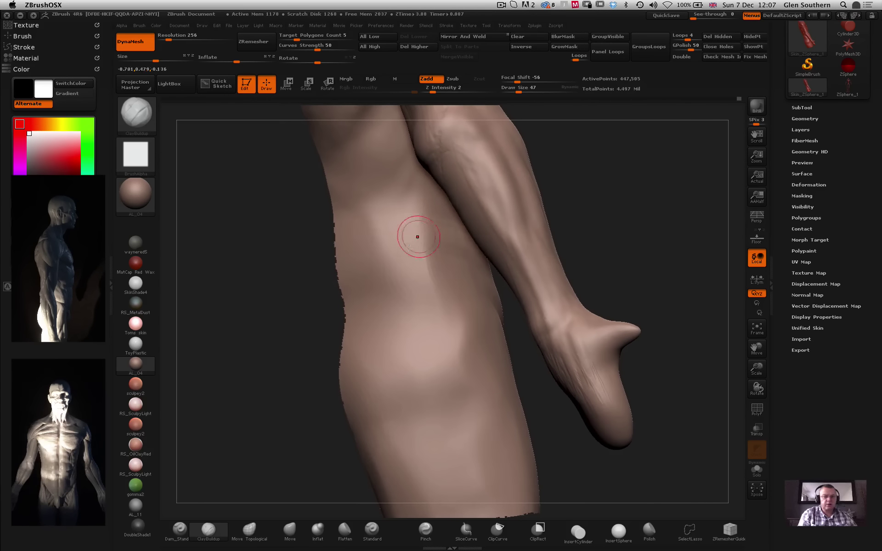
{"action": "left_click_drag", "start_coordinate": [579, 228], "coordinate": [569, 184]}
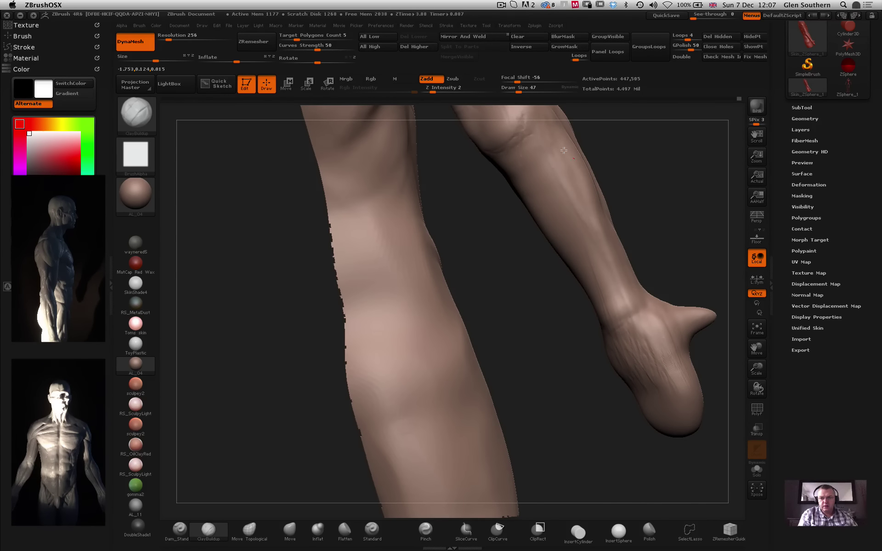
{"action": "mouse_move", "coordinate": [565, 131]}
{"action": "left_mouse_down", "text": "shift"}
{"action": "mouse_move", "coordinate": [597, 206]}
{"action": "mouse_move", "coordinate": [577, 140]}
{"action": "left_mouse_up", "text": "shift"}
Reduce the draw size to 10, build up a thin strand along the forearm, and smooth it at draw size 22.
{"action": "left_click_drag", "start_coordinate": [519, 91], "coordinate": [515, 91]}
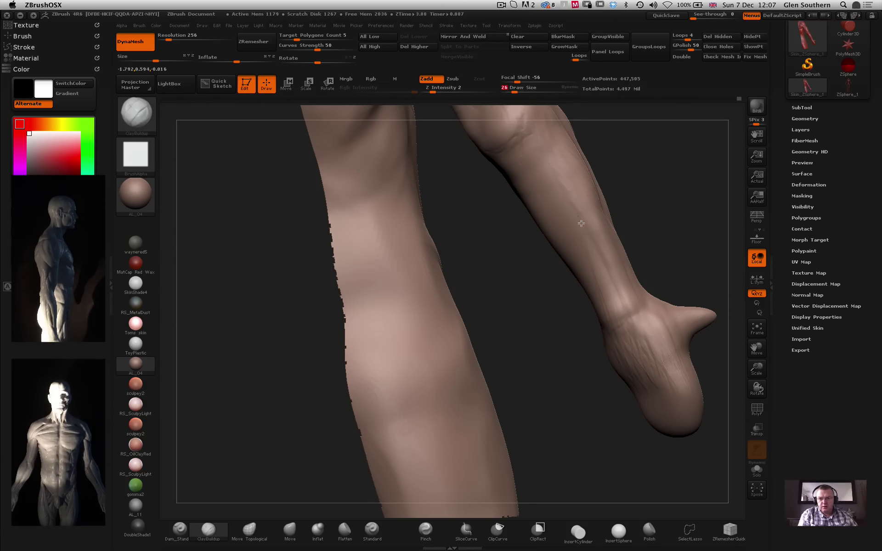
{"action": "key", "text": "["}
{"action": "key", "text": "["}
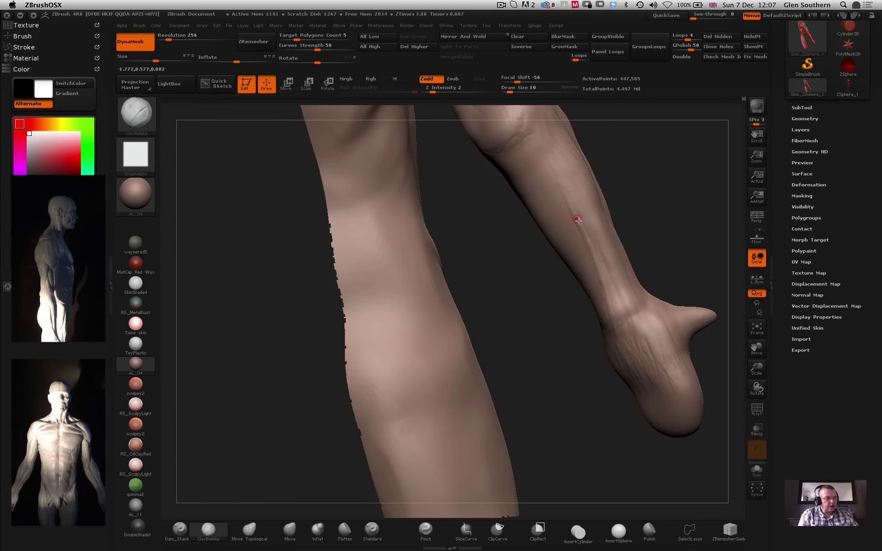
{"action": "left_click_drag", "start_coordinate": [542, 249], "coordinate": [533, 242], "text": "alt"}
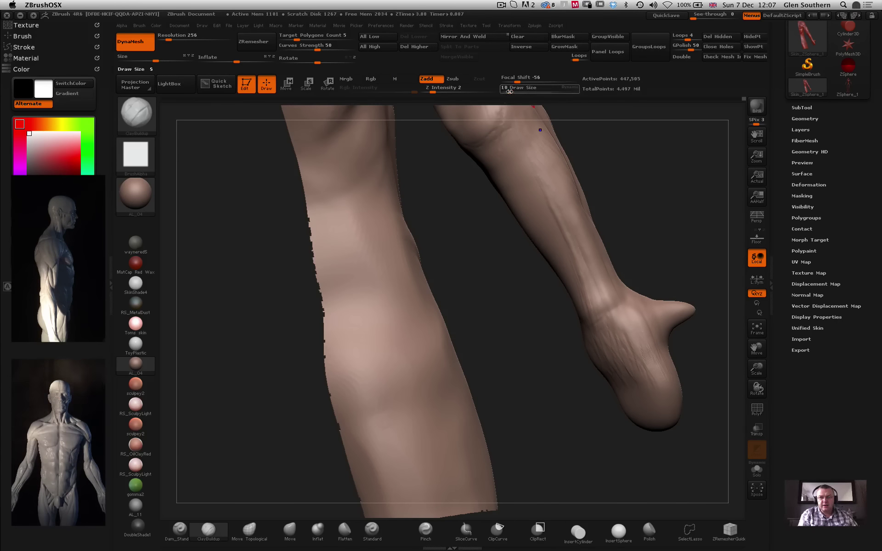
{"action": "key", "text": "shift"}
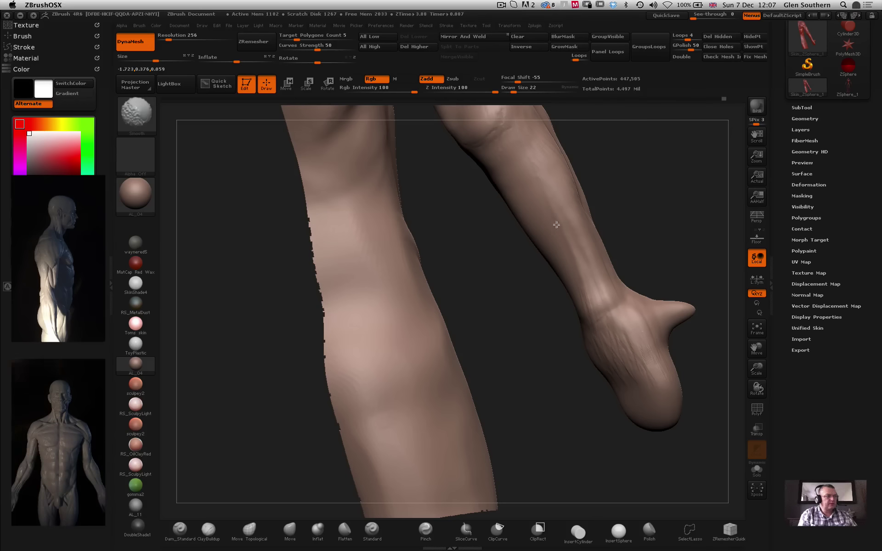
Build up long strands down the outer forearm from the elbow to the wrist with ClayBuildup at draw size 22.
{"action": "right_click_drag", "start_coordinate": [571, 227], "coordinate": [577, 258], "text": "alt"}
{"action": "mouse_move", "coordinate": [663, 230]}
{"action": "left_mouse_down"}
{"action": "mouse_move", "coordinate": [661, 207]}
{"action": "mouse_move", "coordinate": [561, 335]}
{"action": "left_mouse_up"}
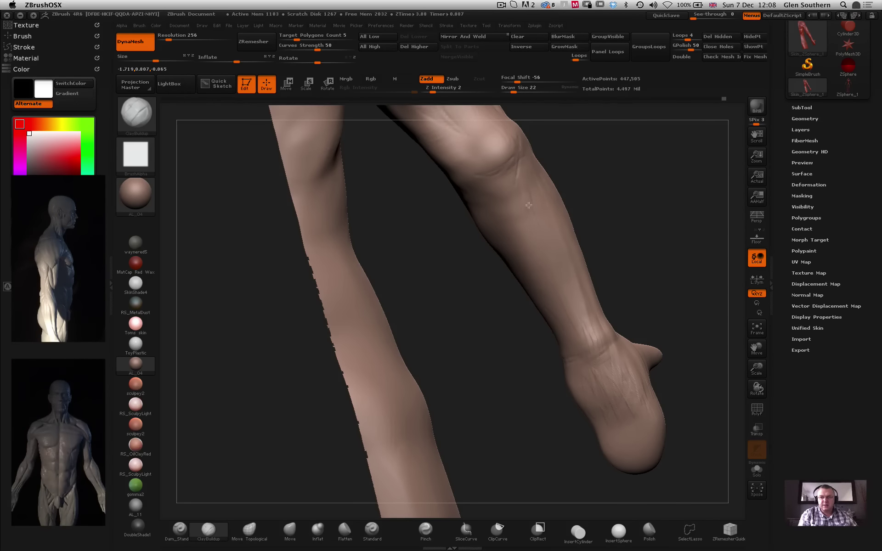
{"action": "mouse_move", "coordinate": [524, 186]}
{"action": "left_mouse_down"}
{"action": "mouse_move", "coordinate": [501, 175]}
{"action": "mouse_move", "coordinate": [542, 227]}
{"action": "mouse_move", "coordinate": [529, 229]}
{"action": "mouse_move", "coordinate": [561, 294]}
{"action": "left_mouse_up"}
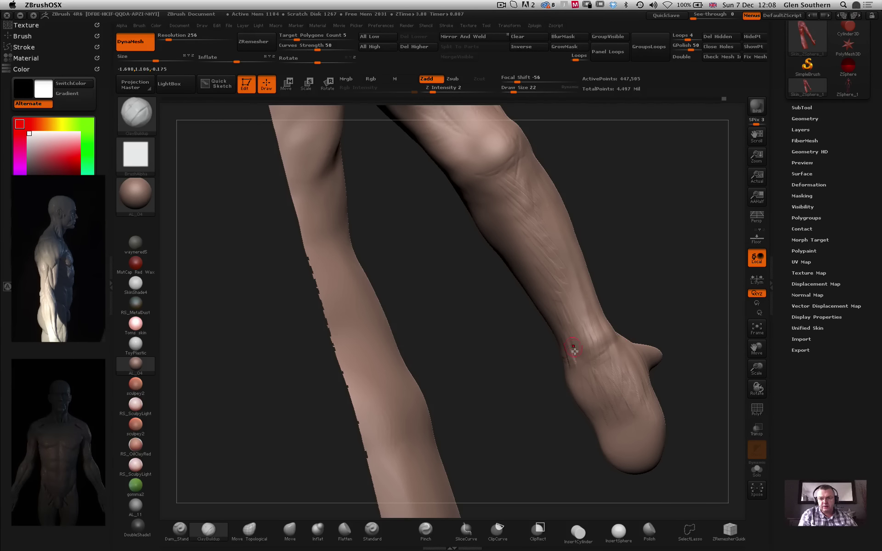
{"action": "mouse_move", "coordinate": [508, 196]}
{"action": "left_mouse_down"}
{"action": "mouse_move", "coordinate": [520, 197]}
{"action": "mouse_move", "coordinate": [506, 219]}
{"action": "left_mouse_up"}
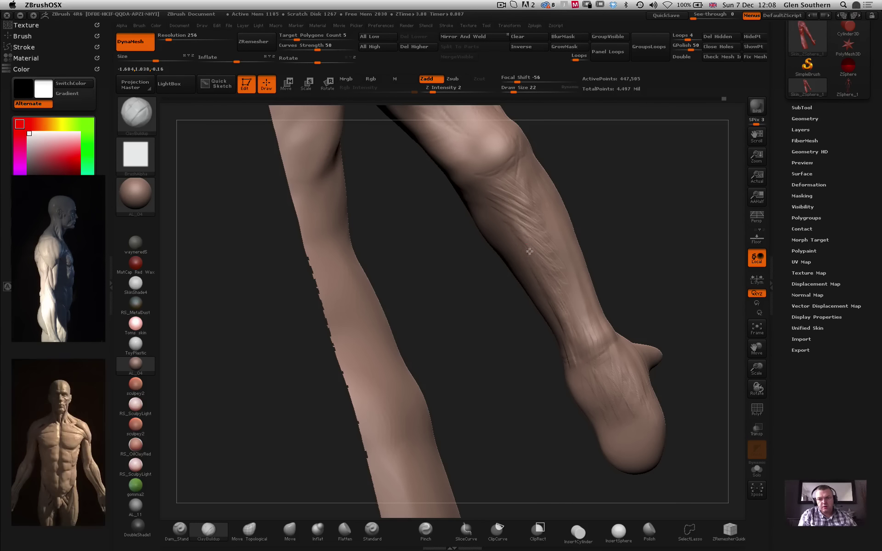
Build up a row of diagonal strands across the back of the forearm from just below the elbow to mid-forearm.
{"action": "left_click_drag", "start_coordinate": [488, 245], "coordinate": [514, 239]}
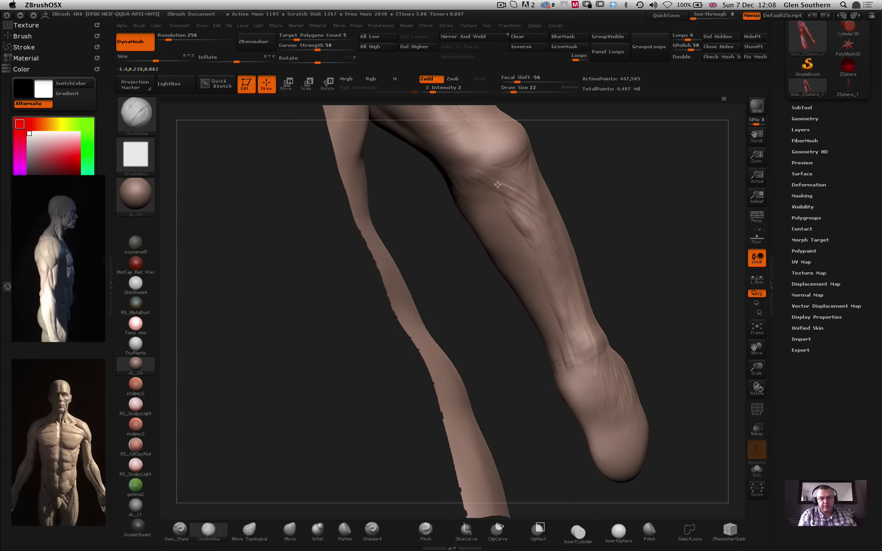
{"action": "left_click_drag", "start_coordinate": [477, 213], "coordinate": [524, 237]}
{"action": "mouse_move", "coordinate": [486, 225]}
{"action": "left_mouse_down"}
{"action": "mouse_move", "coordinate": [538, 259]}
{"action": "mouse_move", "coordinate": [541, 277]}
{"action": "left_mouse_up"}
{"action": "left_click_drag", "start_coordinate": [510, 269], "coordinate": [533, 299]}
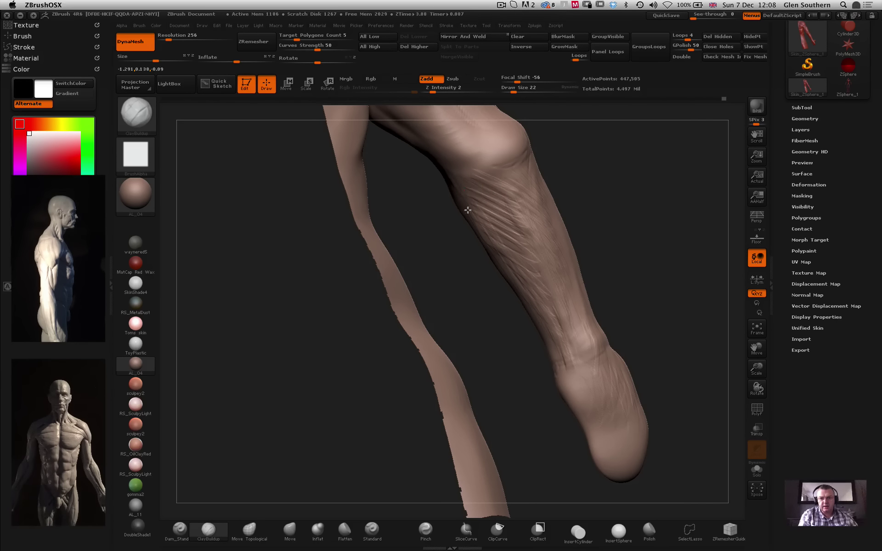
Set the draw size to 72 and smooth the diagonal strands into the back of the forearm.
{"action": "left_click_drag", "start_coordinate": [513, 91], "coordinate": [523, 92]}
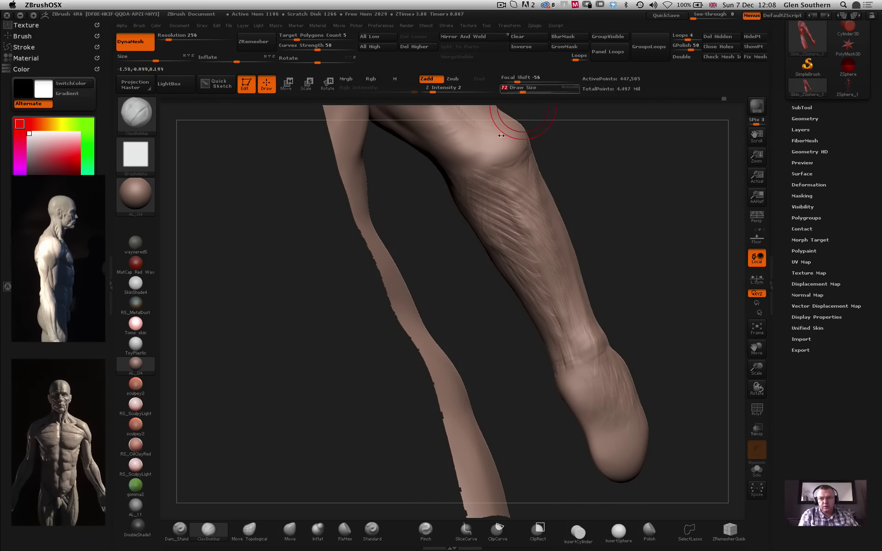
{"action": "left_click_drag", "start_coordinate": [495, 207], "coordinate": [512, 257], "text": "shift"}
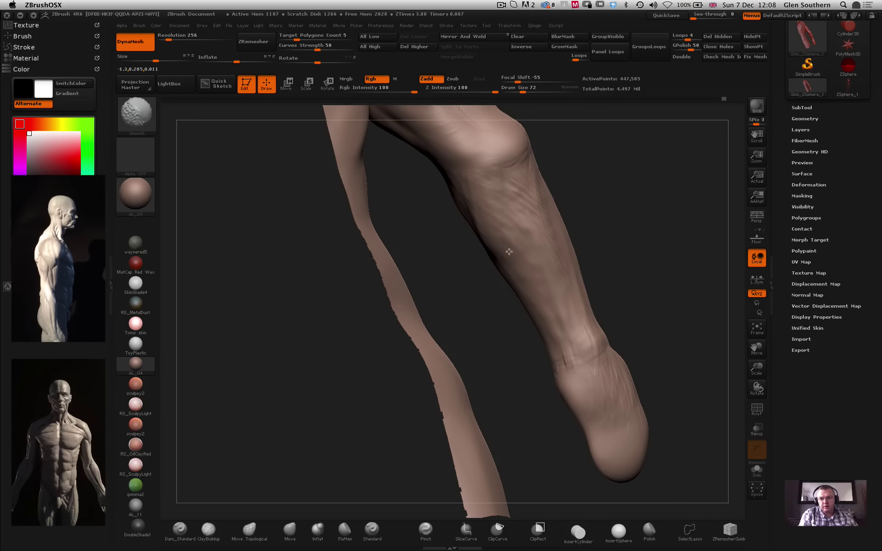
{"action": "left_click_drag", "start_coordinate": [460, 195], "coordinate": [476, 222]}
{"action": "right_click_drag", "start_coordinate": [476, 222], "coordinate": [461, 195]}
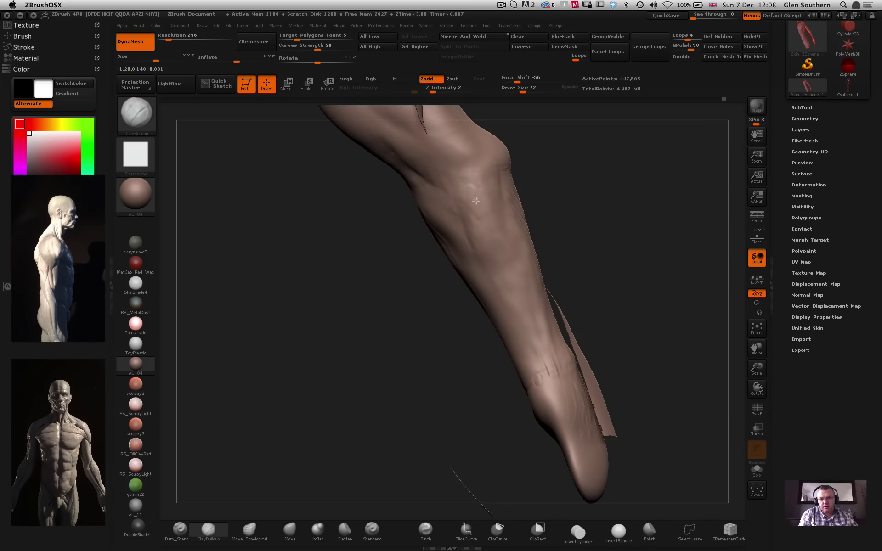
Build up the forearm muscle lengthwise from the elbow towards the wrist and blend it smooth.
{"action": "left_click_drag", "start_coordinate": [461, 195], "coordinate": [517, 285]}
{"action": "key", "text": "shift"}
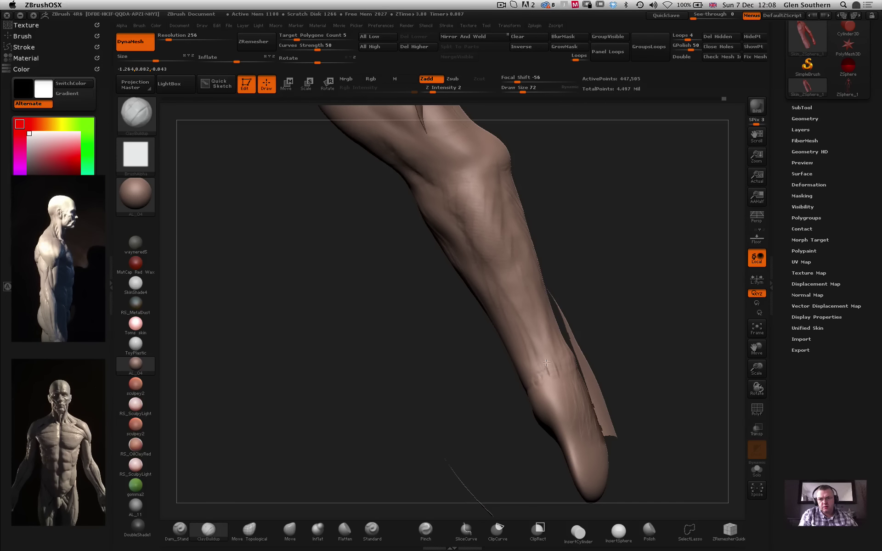
{"action": "key", "text": "shift"}
Examine the forms of the elbow, forearm and upper arm from several angles and distances.
{"action": "mouse_move", "coordinate": [613, 198]}
{"action": "left_mouse_down"}
{"action": "mouse_move", "coordinate": [553, 219]}
{"action": "mouse_move", "coordinate": [533, 180]}
{"action": "left_mouse_up"}
{"action": "key", "text": "shift"}
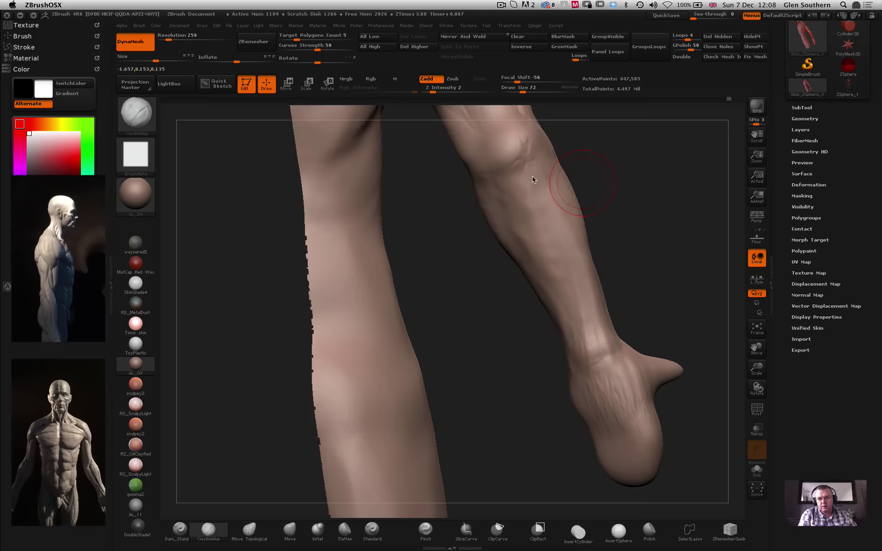
{"action": "left_click_drag", "start_coordinate": [658, 198], "coordinate": [660, 212]}
{"action": "left_click_drag", "start_coordinate": [405, 186], "coordinate": [445, 171]}
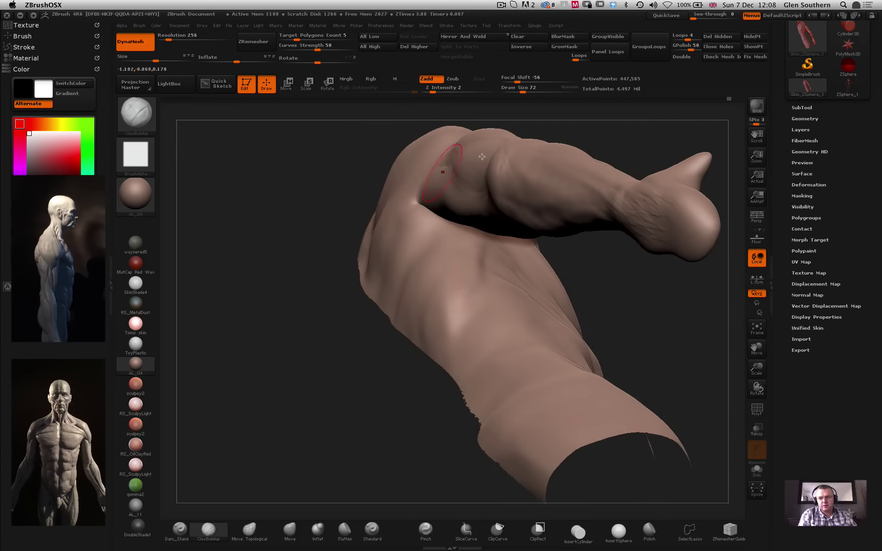
{"action": "left_click_drag", "start_coordinate": [647, 124], "coordinate": [584, 210], "text": "alt"}
{"action": "key", "text": "shift"}
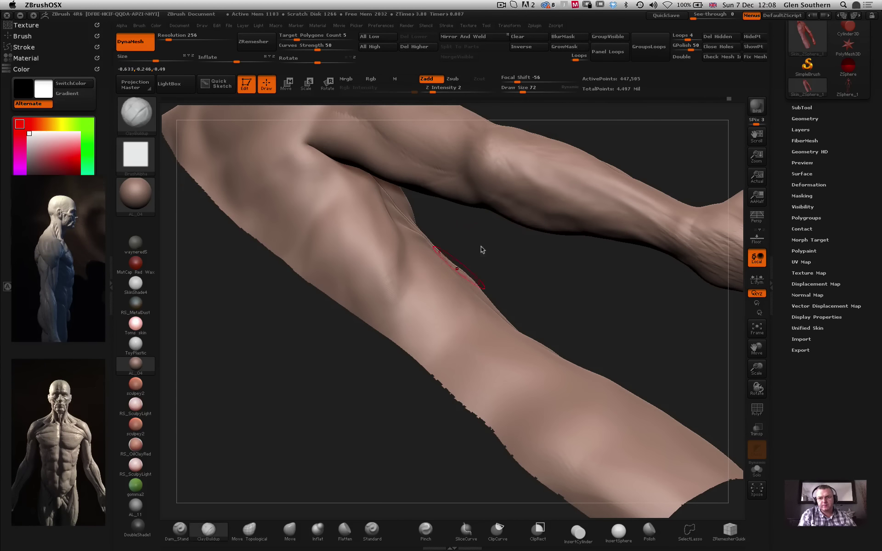
{"action": "mouse_move", "coordinate": [563, 110]}
{"action": "left_mouse_down", "text": "alt"}
{"action": "mouse_move", "coordinate": [511, 189]}
{"action": "mouse_move", "coordinate": [524, 218]}
{"action": "left_mouse_up", "text": "alt"}
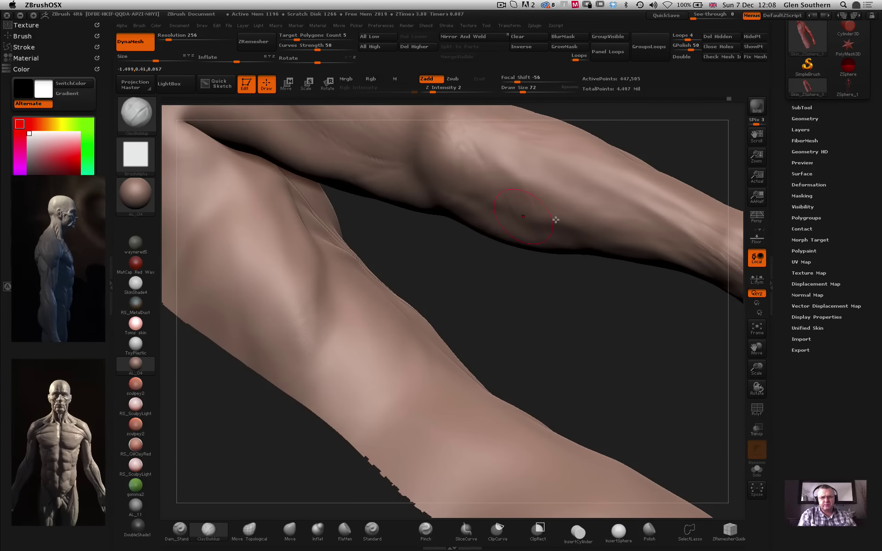
{"action": "right_click_drag", "start_coordinate": [559, 201], "coordinate": [511, 185], "text": "ctrl"}
{"action": "mouse_move", "coordinate": [511, 185]}
{"action": "left_mouse_down"}
{"action": "mouse_move", "coordinate": [553, 187]}
{"action": "mouse_move", "coordinate": [528, 193]}
{"action": "left_mouse_up"}
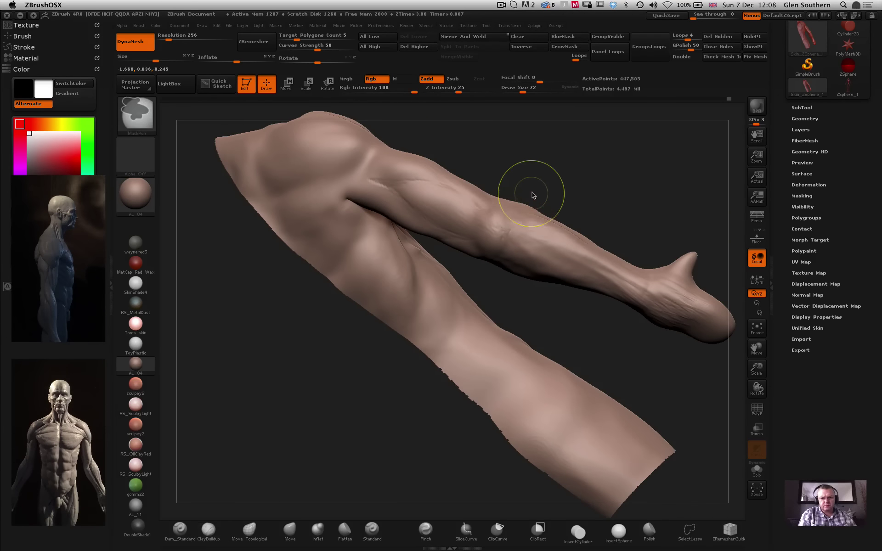
{"action": "mouse_move", "coordinate": [632, 181]}
{"action": "left_mouse_down"}
{"action": "mouse_move", "coordinate": [605, 175]}
{"action": "mouse_move", "coordinate": [610, 183]}
{"action": "mouse_move", "coordinate": [612, 171]}
{"action": "left_mouse_up"}
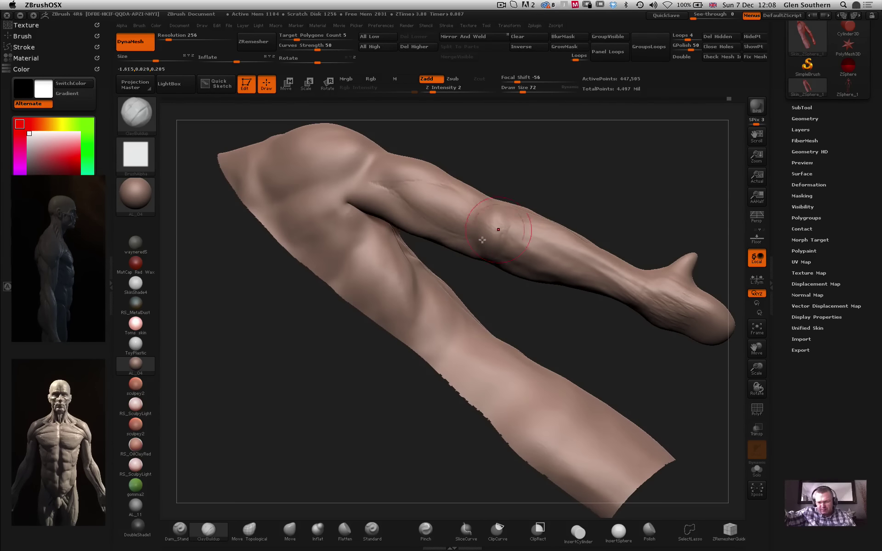
{"action": "left_click_drag", "start_coordinate": [351, 385], "coordinate": [350, 364]}
{"action": "left_click_drag", "start_coordinate": [357, 331], "coordinate": [280, 381], "text": "alt"}
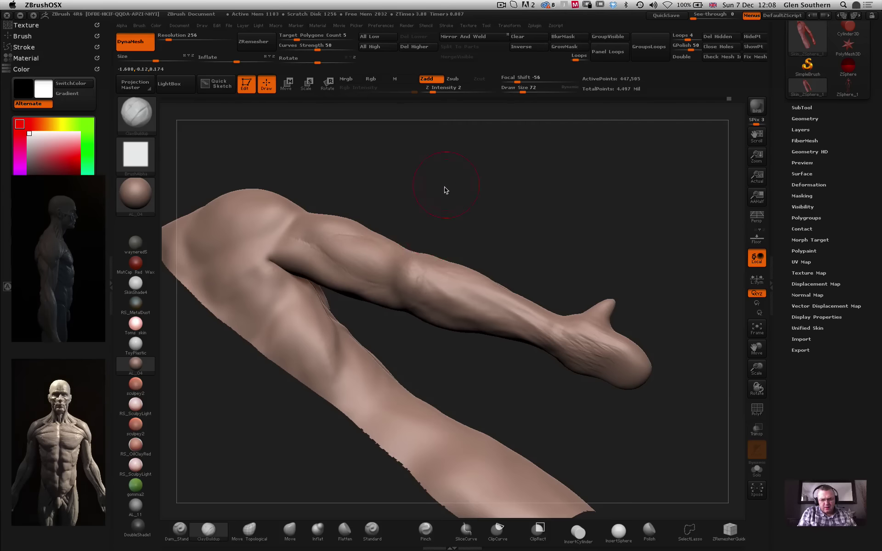
{"action": "right_click_drag", "start_coordinate": [445, 188], "coordinate": [464, 257], "text": "ctrl"}
{"action": "left_click_drag", "start_coordinate": [523, 147], "coordinate": [471, 197]}
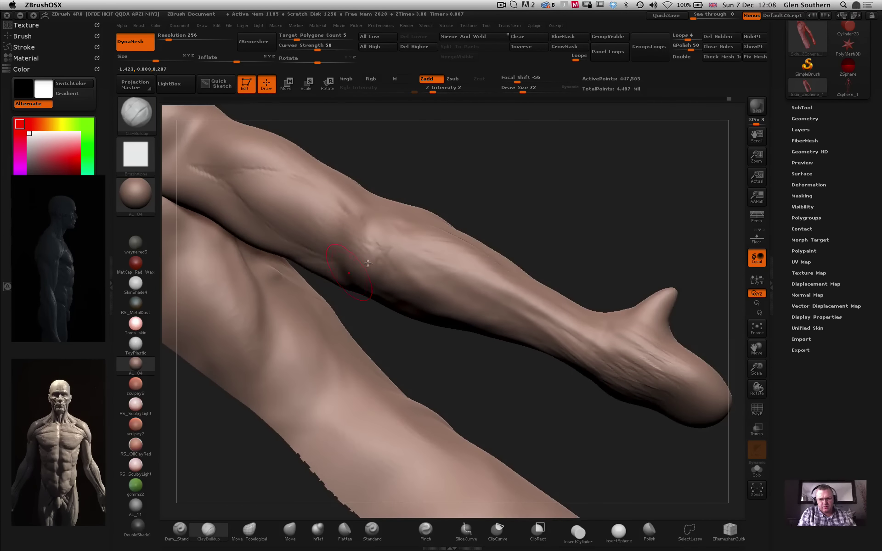
Reduce the draw size to 10, build up fine strands along the forearm, and smooth them.
{"action": "left_click_drag", "start_coordinate": [522, 91], "coordinate": [509, 91]}
{"action": "left_click_drag", "start_coordinate": [503, 148], "coordinate": [522, 151]}
{"action": "key", "text": "shift"}
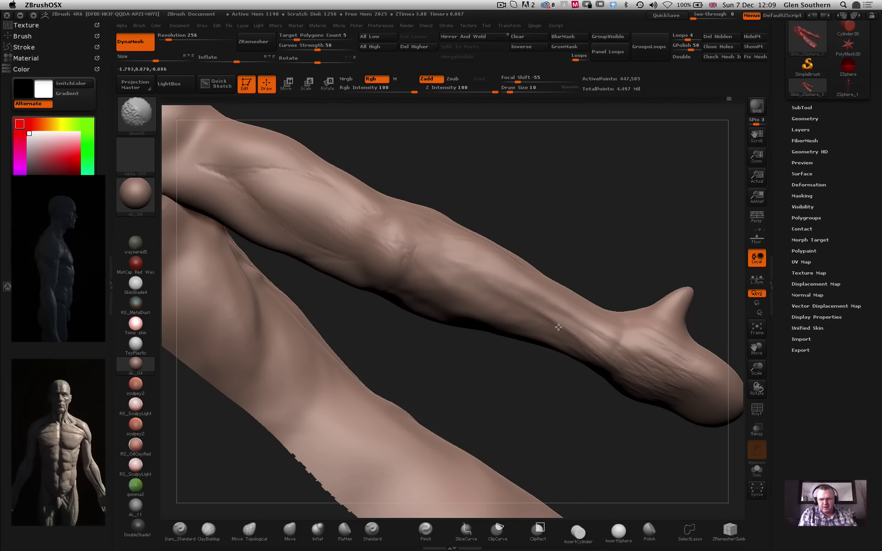
Build up fine diagonal strands on the upper forearm just below the elbow at draw size 17.
{"action": "left_click_drag", "start_coordinate": [509, 92], "coordinate": [511, 92]}
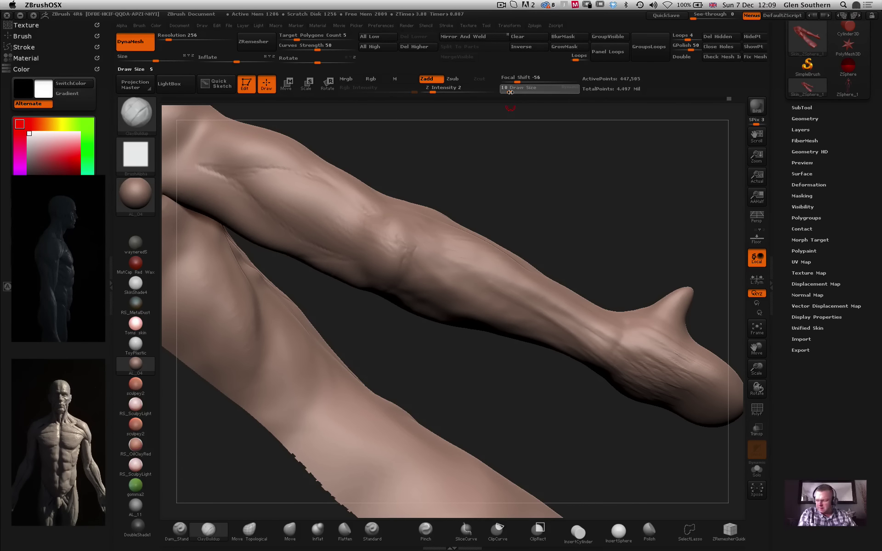
{"action": "key", "text": "Return"}
{"action": "left_click_drag", "start_coordinate": [557, 193], "coordinate": [549, 186]}
{"action": "left_click_drag", "start_coordinate": [579, 224], "coordinate": [581, 235]}
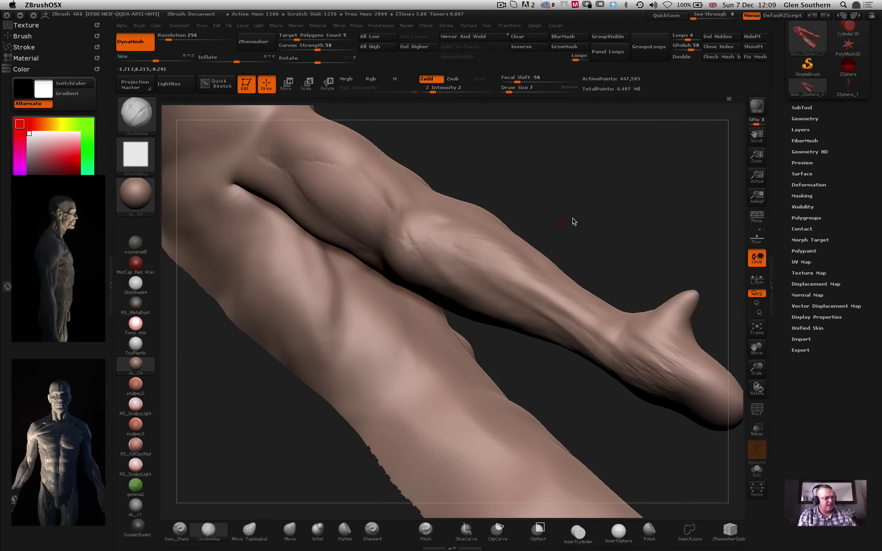
{"action": "left_click", "coordinate": [512, 90]}
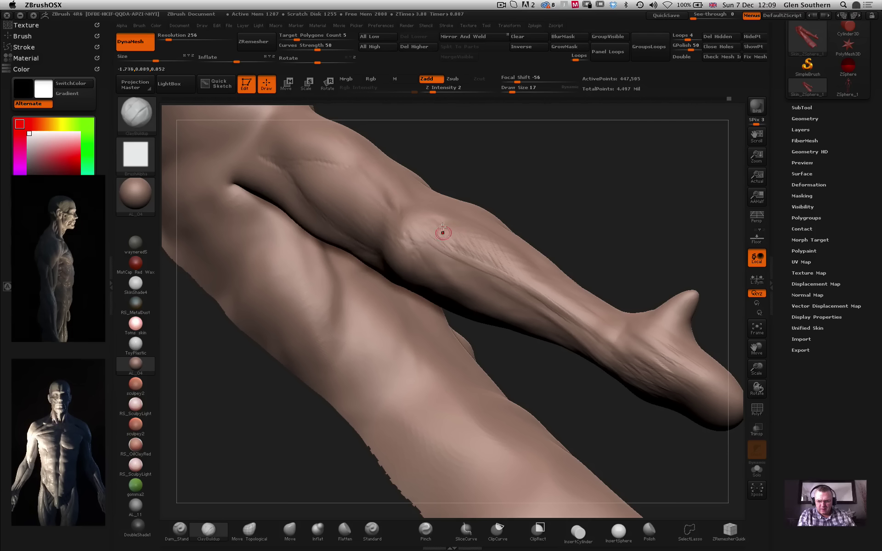
Set the draw size to 37 and smooth the new upper forearm strands into the muscle.
{"action": "left_click_drag", "start_coordinate": [511, 92], "coordinate": [517, 92]}
{"action": "key", "text": "shift"}
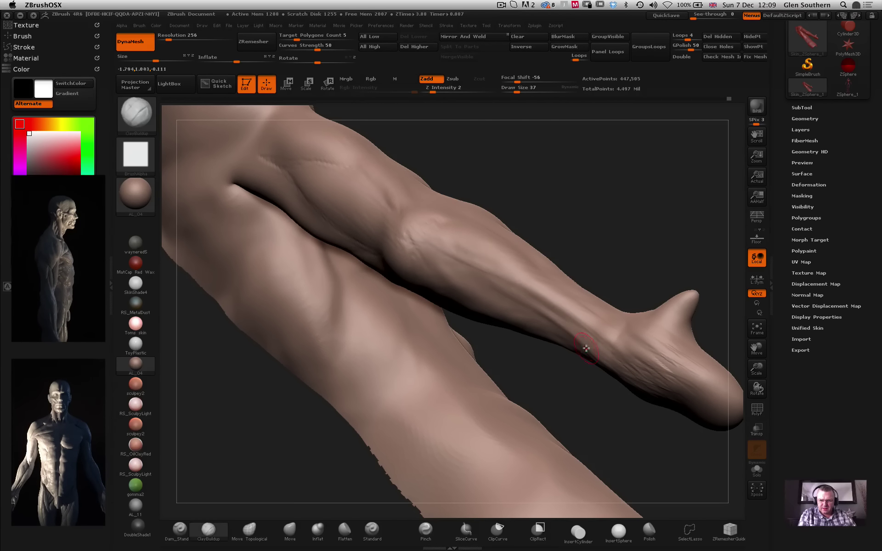
{"action": "key", "text": "shift"}
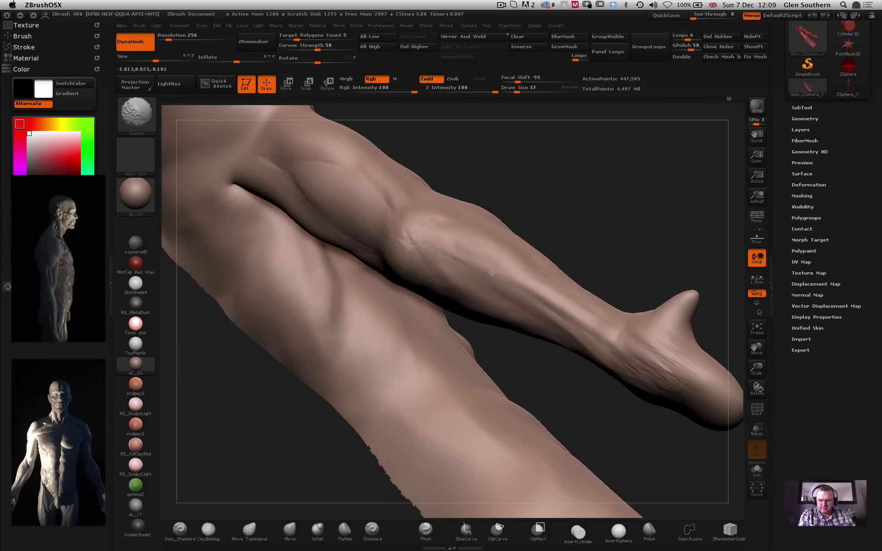
Try building up diagonal strands from the elbow along the underside of the forearm, and undo them.
{"action": "mouse_move", "coordinate": [544, 242]}
{"action": "left_mouse_down"}
{"action": "mouse_move", "coordinate": [574, 219]}
{"action": "mouse_move", "coordinate": [556, 339]}
{"action": "mouse_move", "coordinate": [449, 276]}
{"action": "mouse_move", "coordinate": [459, 293]}
{"action": "left_mouse_up"}
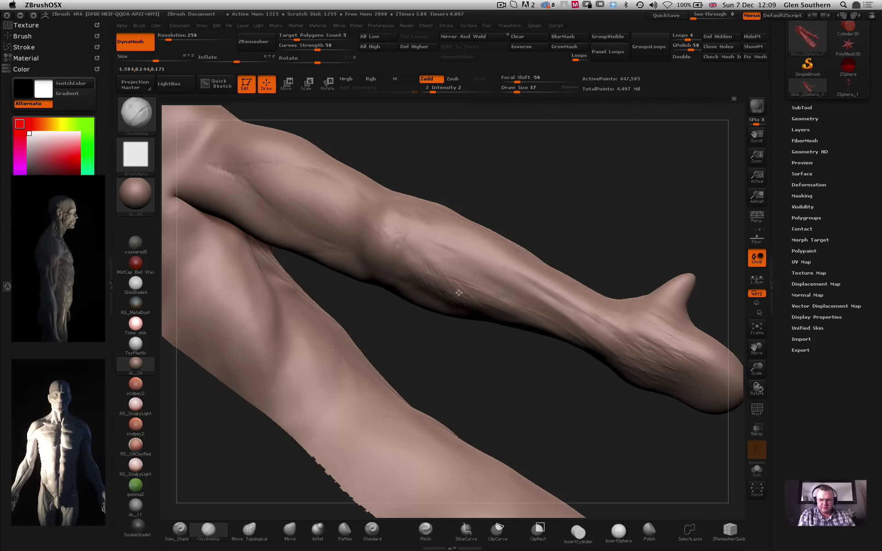
{"action": "key", "text": "shift"}
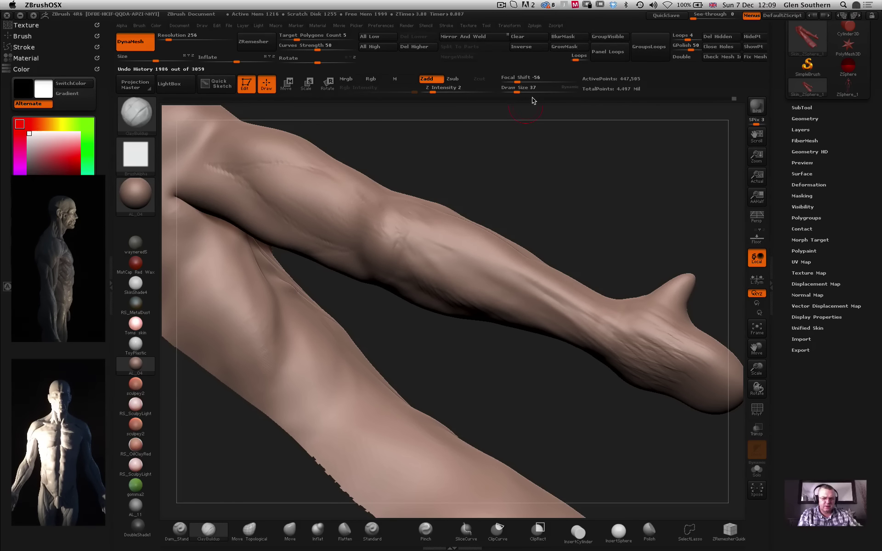
{"action": "mouse_move", "coordinate": [532, 100]}
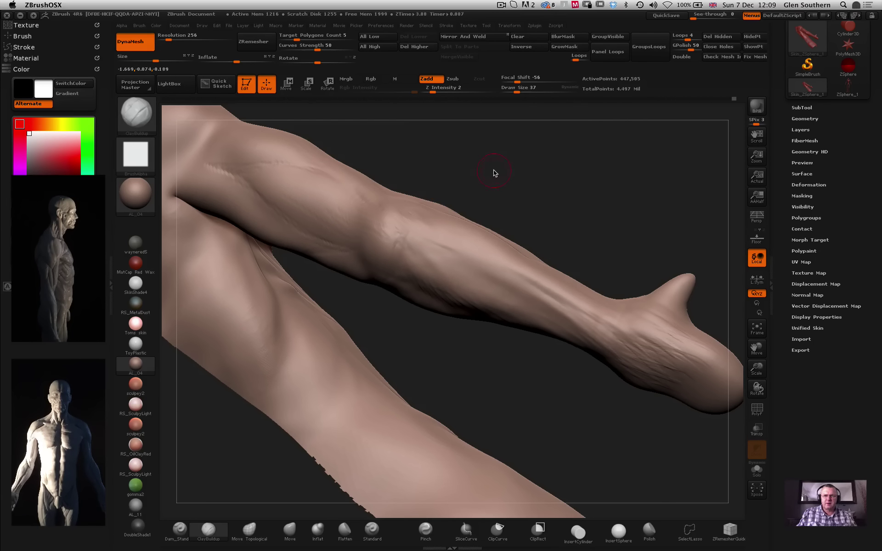
{"action": "left_click", "coordinate": [461, 100]}
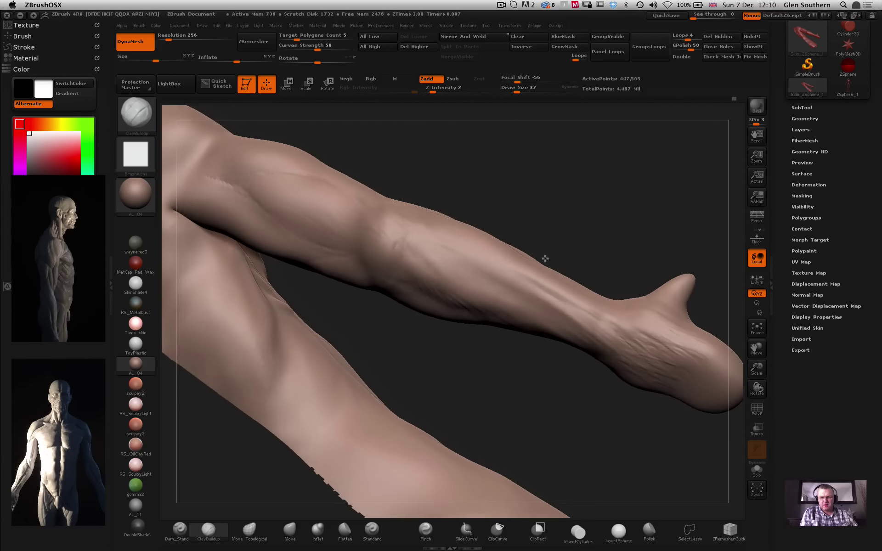
Reduce the draw size to 13 and build up thin tendon strands on the lower forearm towards the wrist.
{"action": "left_click_drag", "start_coordinate": [517, 92], "coordinate": [511, 92]}
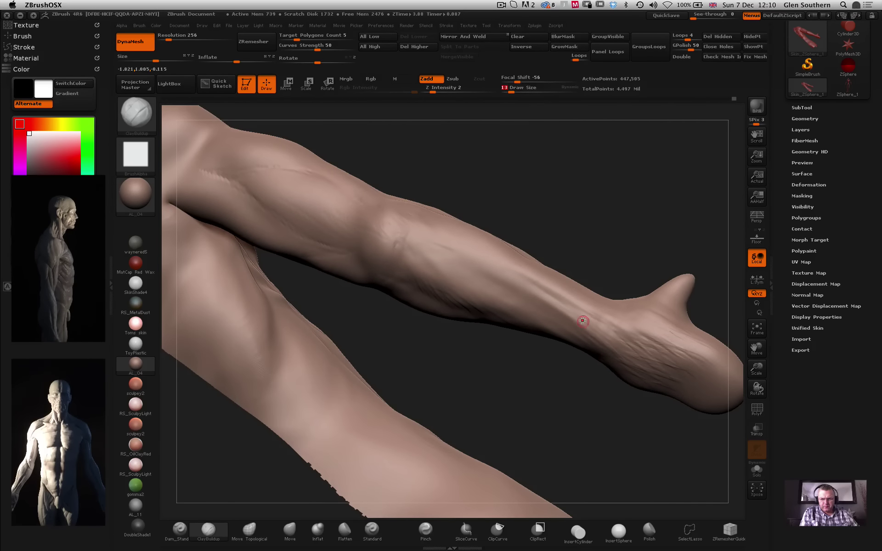
{"action": "mouse_move", "coordinate": [568, 313]}
{"action": "left_mouse_down"}
{"action": "mouse_move", "coordinate": [525, 287]}
{"action": "mouse_move", "coordinate": [554, 292]}
{"action": "left_mouse_up"}
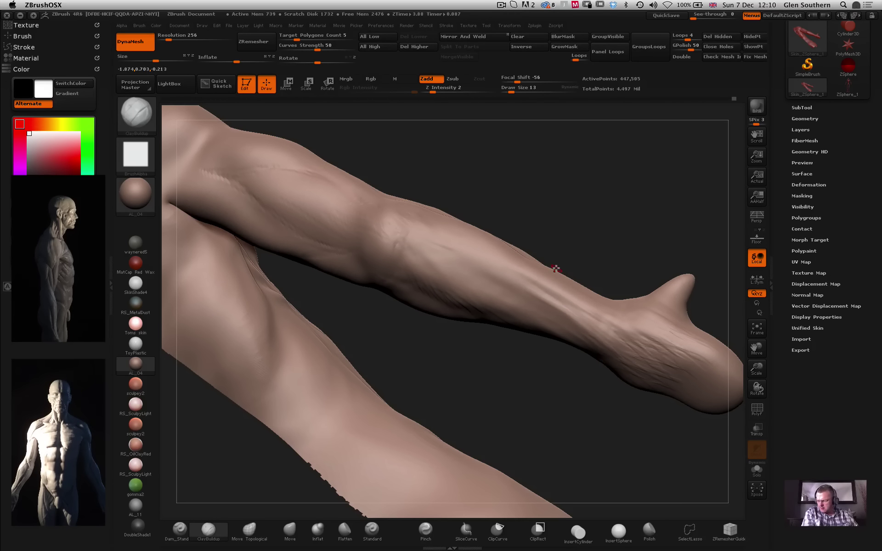
{"action": "left_click_drag", "start_coordinate": [613, 243], "coordinate": [565, 257]}
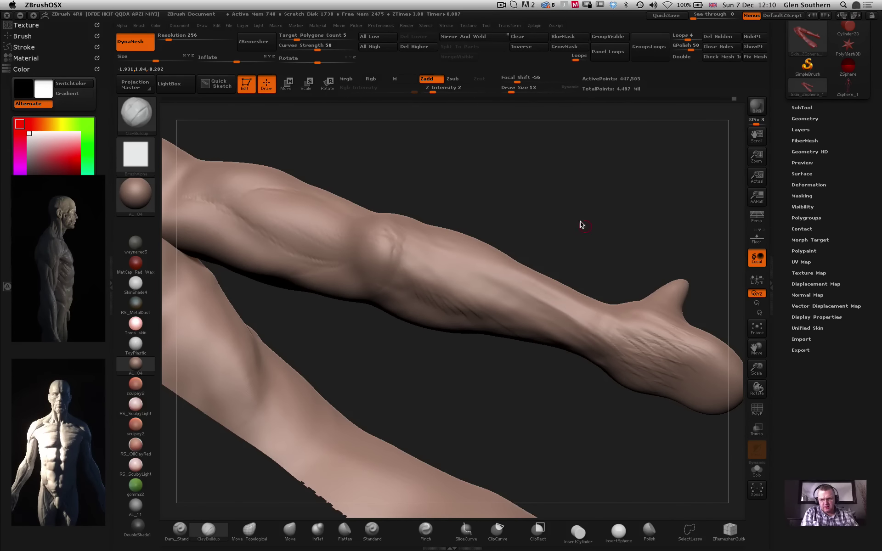
{"action": "left_click_drag", "start_coordinate": [582, 225], "coordinate": [565, 229]}
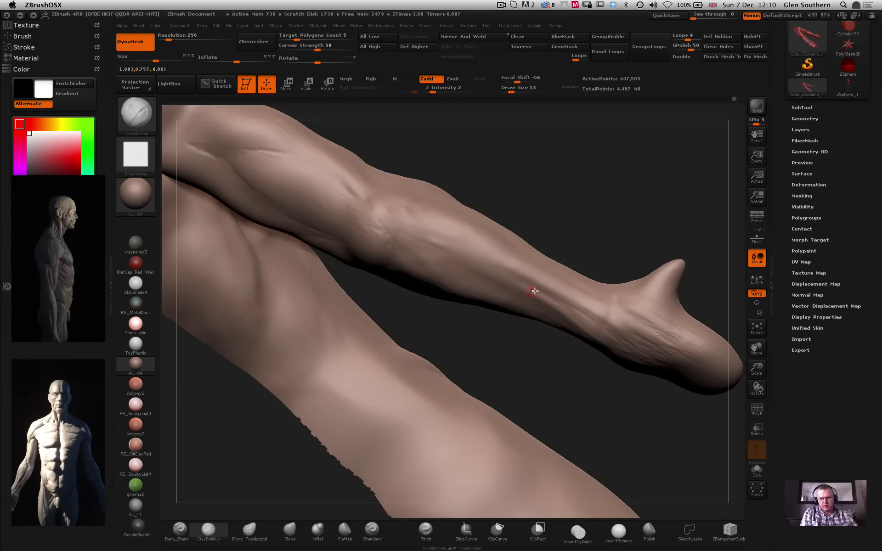
{"action": "left_click_drag", "start_coordinate": [557, 196], "coordinate": [540, 217]}
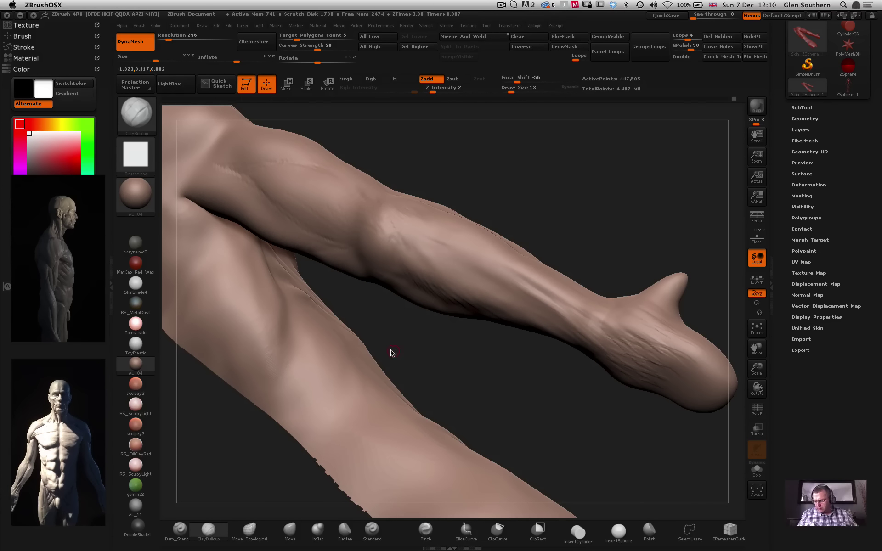
{"action": "mouse_move", "coordinate": [403, 315]}
{"action": "left_mouse_down"}
{"action": "mouse_move", "coordinate": [463, 343]}
{"action": "mouse_move", "coordinate": [473, 285]}
{"action": "left_mouse_up"}
Set the draw size to 35, build up diagonal strands from the elbow along the forearm, and smooth them into the muscle.
{"action": "left_click_drag", "start_coordinate": [511, 92], "coordinate": [517, 94]}
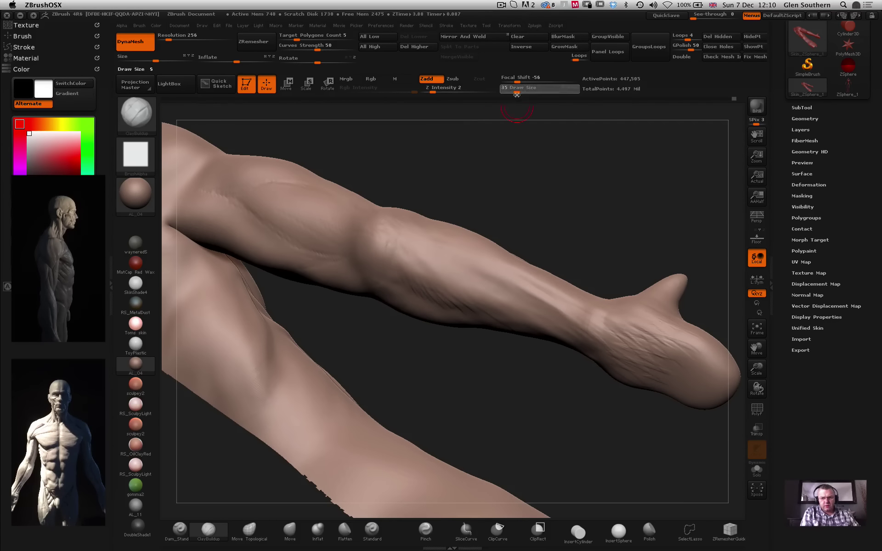
{"action": "left_click_drag", "start_coordinate": [540, 227], "coordinate": [543, 316]}
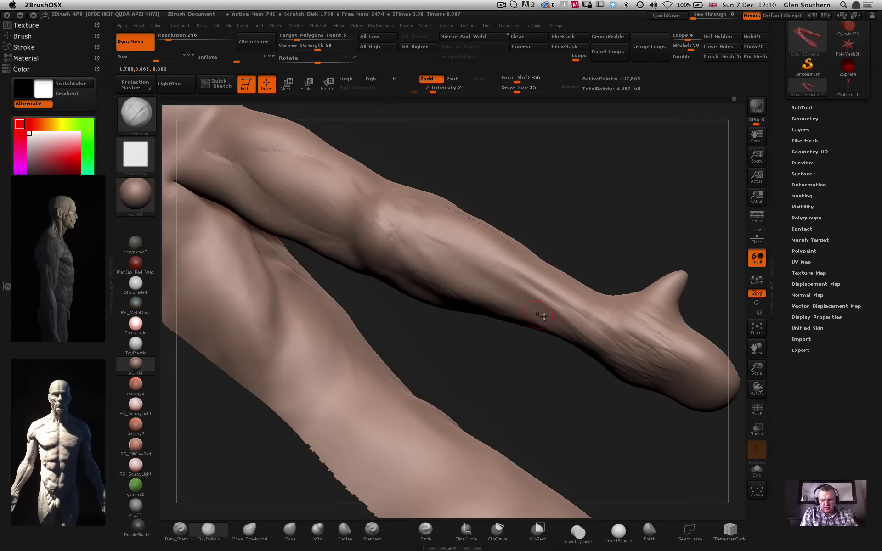
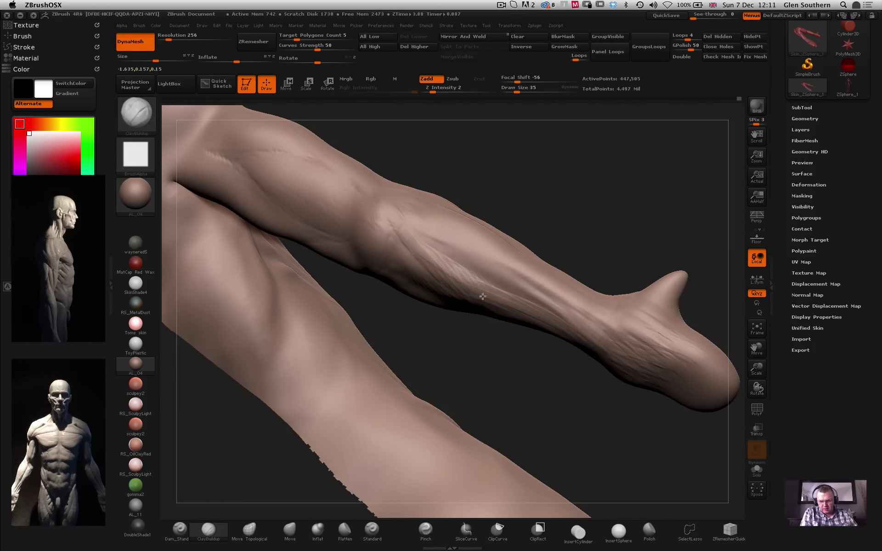
{"action": "left_click_drag", "start_coordinate": [559, 342], "coordinate": [590, 354]}
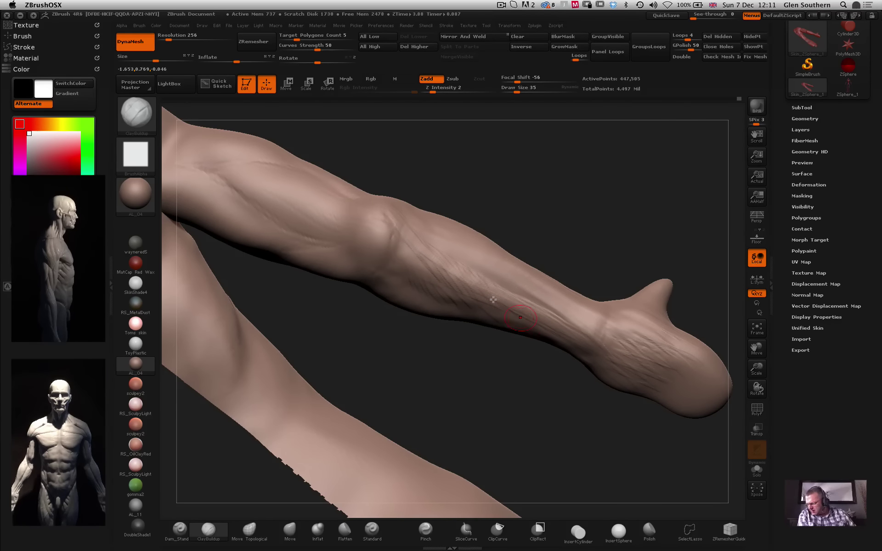
{"action": "mouse_move", "coordinate": [546, 216]}
{"action": "left_mouse_down"}
{"action": "mouse_move", "coordinate": [532, 230]}
{"action": "mouse_move", "coordinate": [538, 203]}
{"action": "mouse_move", "coordinate": [510, 215]}
{"action": "left_mouse_up"}
{"action": "key", "text": "shift"}
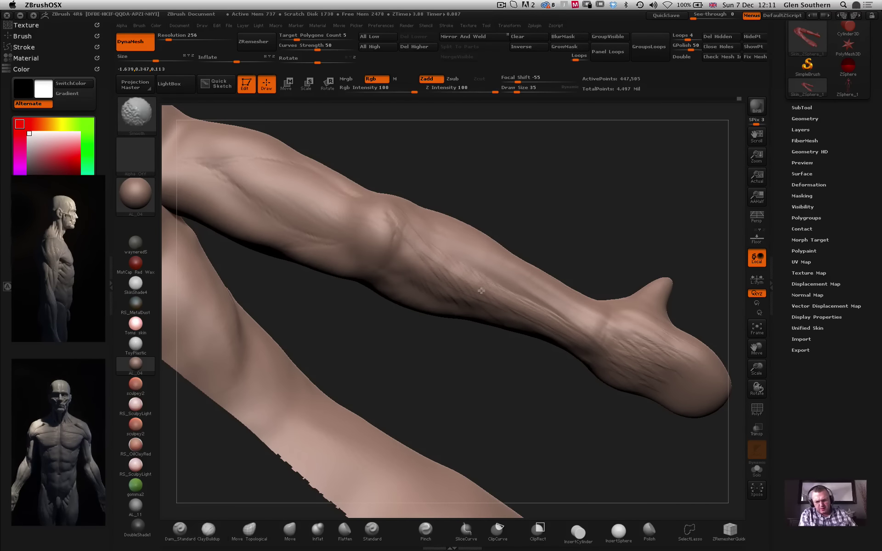
{"action": "mouse_move", "coordinate": [511, 292]}
{"action": "left_mouse_down", "text": "shift"}
{"action": "mouse_move", "coordinate": [535, 319]}
{"action": "mouse_move", "coordinate": [487, 328]}
{"action": "mouse_move", "coordinate": [447, 299]}
{"action": "mouse_move", "coordinate": [486, 316]}
{"action": "left_mouse_up", "text": "shift"}
Build up short strands on the forearm just below the elbow and soften them with smoothing.
{"action": "mouse_move", "coordinate": [513, 388]}
{"action": "left_mouse_down"}
{"action": "mouse_move", "coordinate": [492, 331]}
{"action": "mouse_move", "coordinate": [447, 280]}
{"action": "left_mouse_up"}
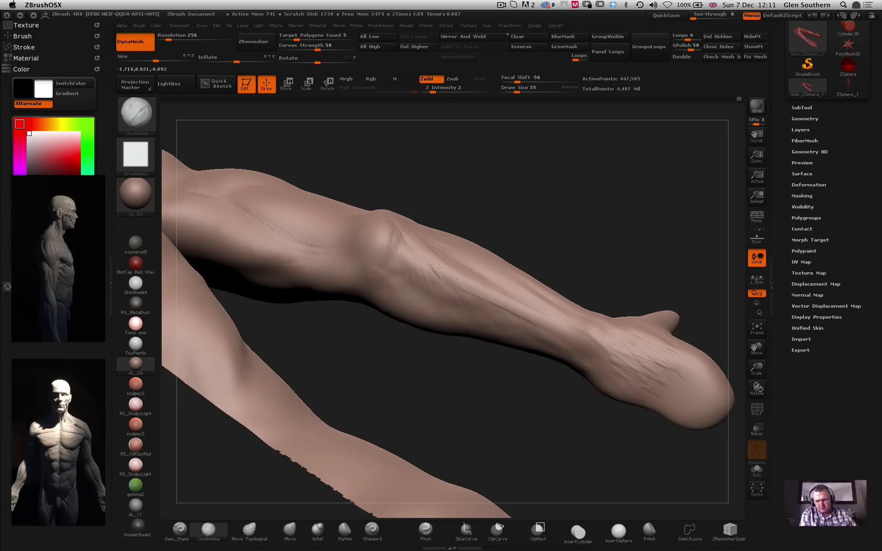
{"action": "key", "text": "shift"}
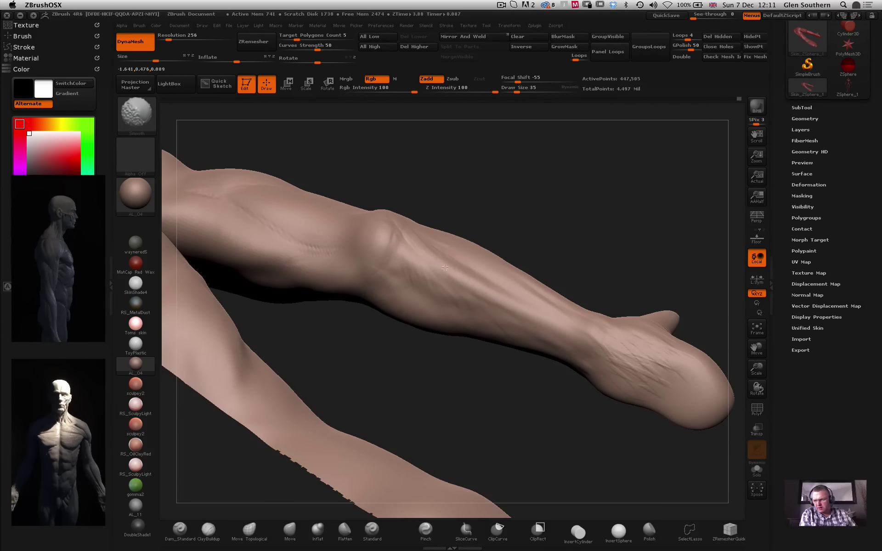
{"action": "key", "text": "shift"}
{"action": "mouse_move", "coordinate": [515, 230]}
{"action": "left_mouse_down"}
{"action": "mouse_move", "coordinate": [428, 246]}
{"action": "mouse_move", "coordinate": [427, 257]}
{"action": "left_mouse_up"}
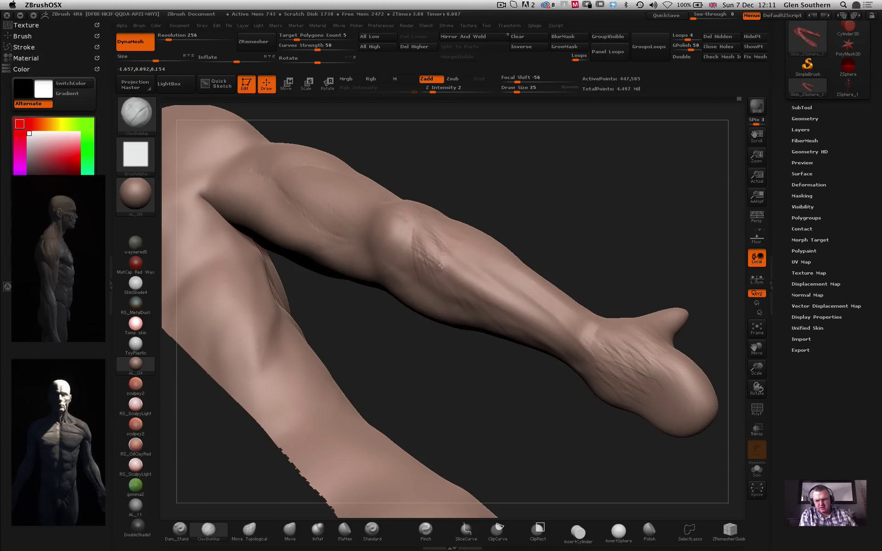
{"action": "key", "text": "shift"}
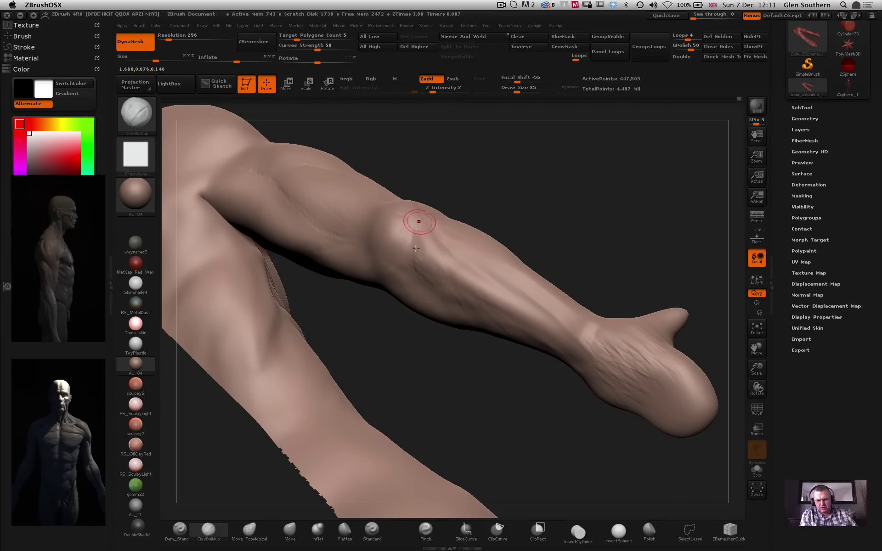
{"action": "key", "text": "shift"}
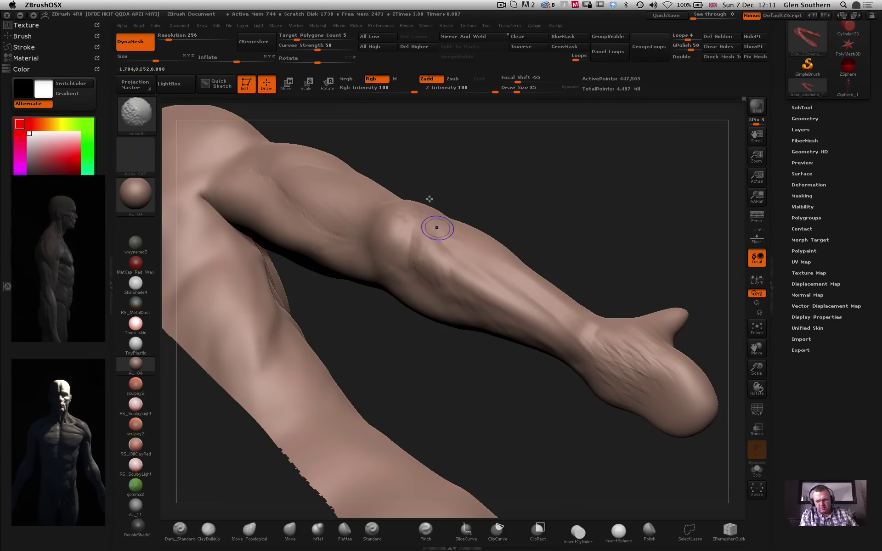
Build up tendon strands on the back of the upper arm above the elbow and define the elbow's bony point.
{"action": "left_click_drag", "start_coordinate": [429, 199], "coordinate": [395, 238]}
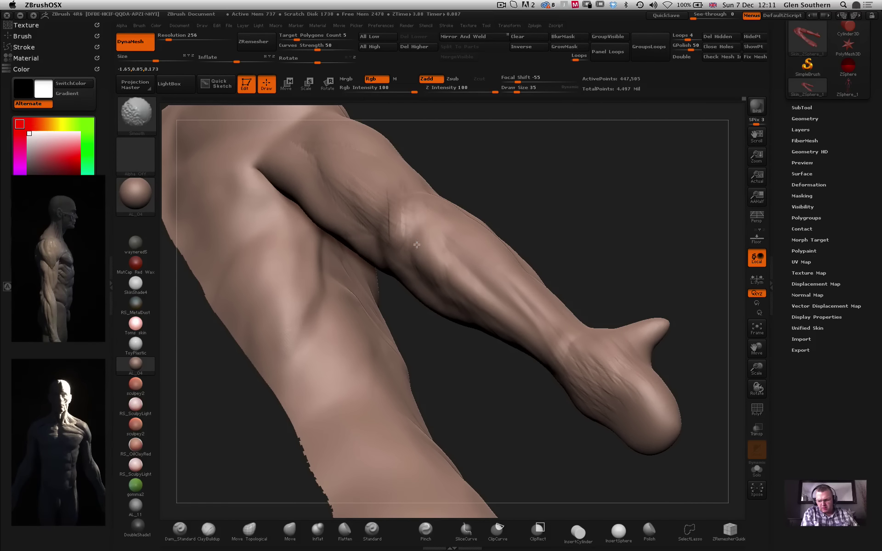
{"action": "mouse_move", "coordinate": [468, 228]}
{"action": "left_mouse_down"}
{"action": "mouse_move", "coordinate": [526, 232]}
{"action": "mouse_move", "coordinate": [516, 225]}
{"action": "mouse_move", "coordinate": [436, 232]}
{"action": "left_mouse_up"}
{"action": "left_click_drag", "start_coordinate": [539, 232], "coordinate": [546, 337]}
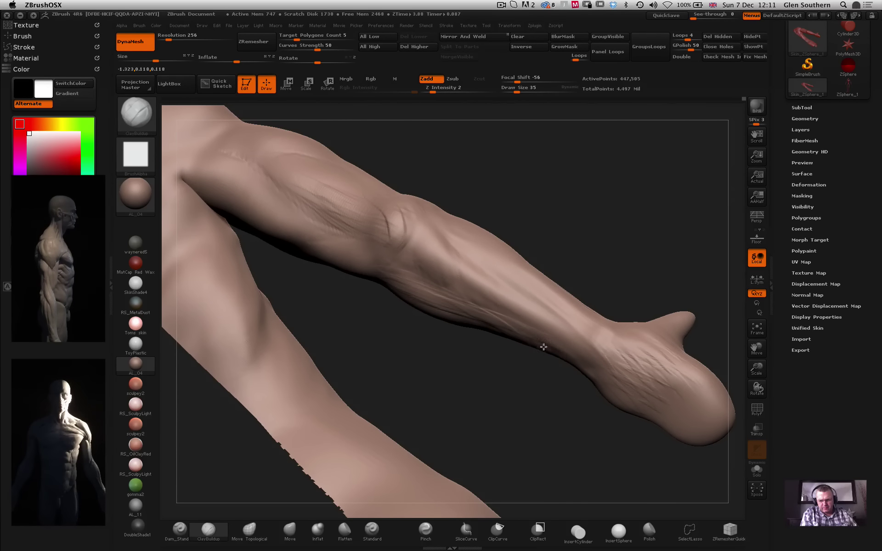
Add long muscle strands along the middle and underside of the forearm and smooth them.
{"action": "left_click_drag", "start_coordinate": [543, 347], "coordinate": [488, 360]}
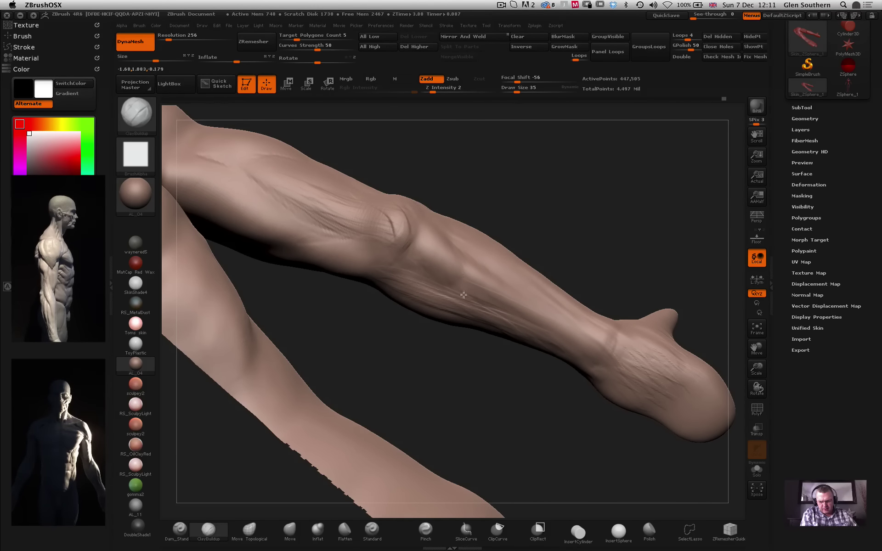
{"action": "key", "text": "shift"}
{"action": "left_click_drag", "start_coordinate": [452, 290], "coordinate": [519, 321], "text": "shift"}
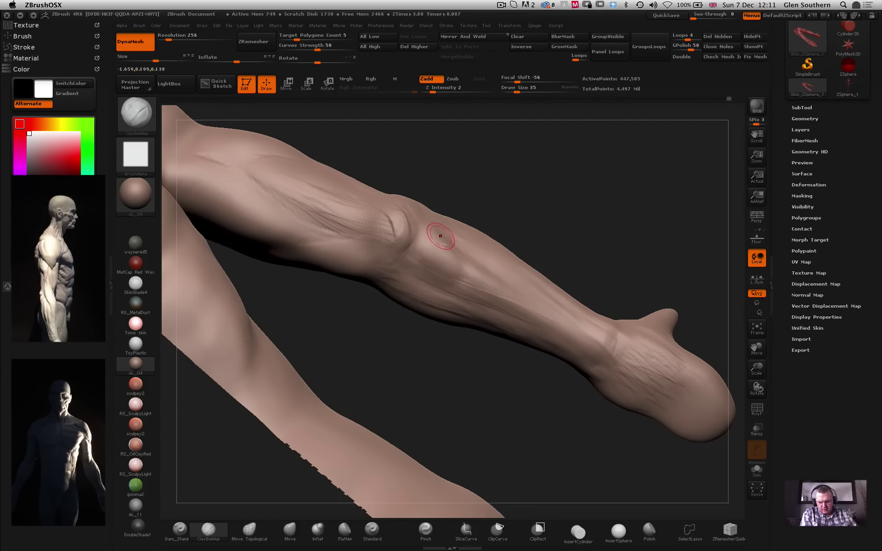
{"action": "key", "text": "shift"}
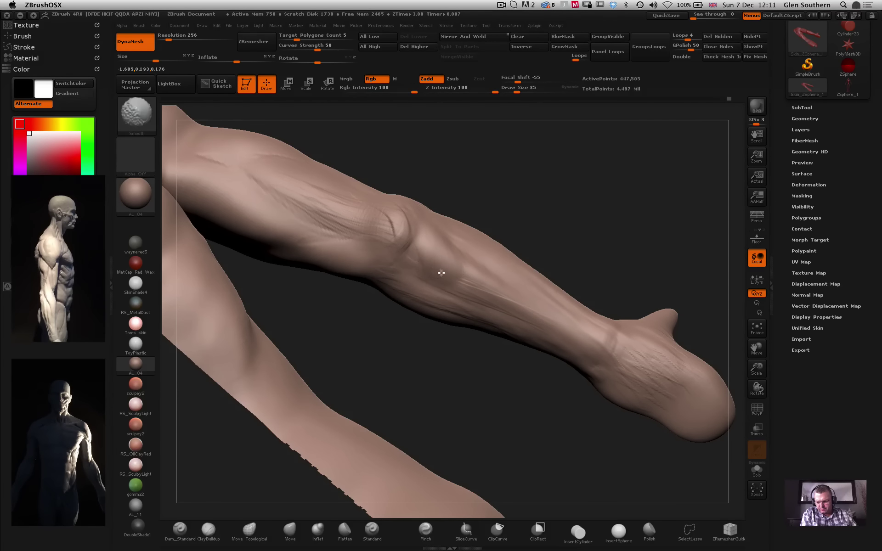
Build up diagonal strands from below the elbow across the middle of the forearm and blend them with smoothing.
{"action": "left_click_drag", "start_coordinate": [528, 212], "coordinate": [476, 249]}
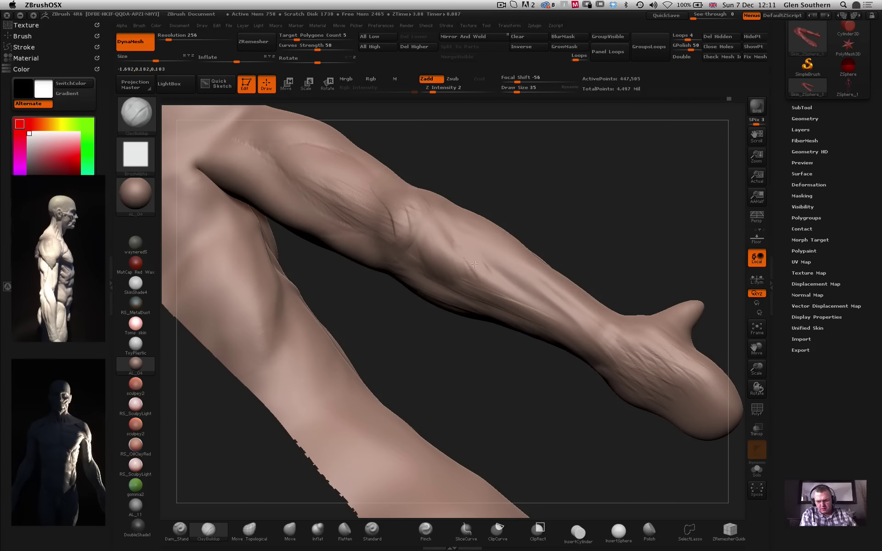
{"action": "left_click_drag", "start_coordinate": [521, 224], "coordinate": [467, 238], "text": "alt"}
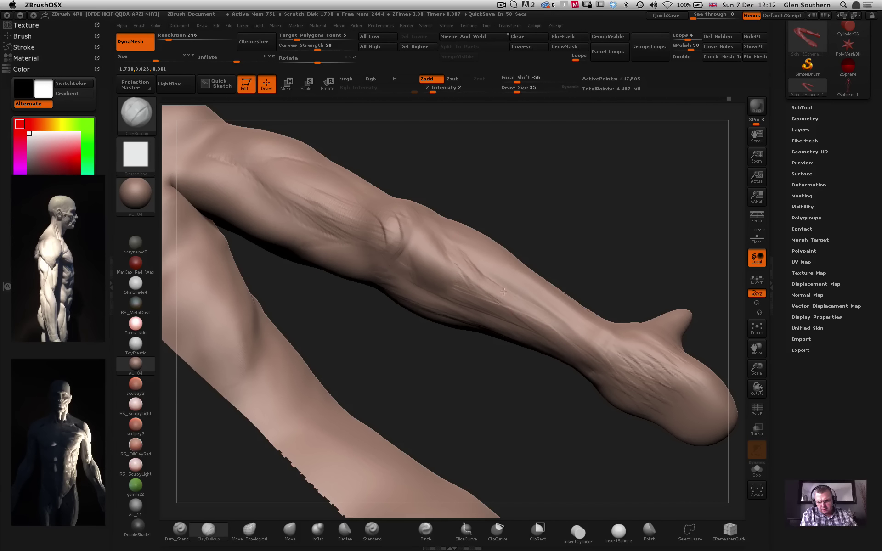
{"action": "key", "text": "shift"}
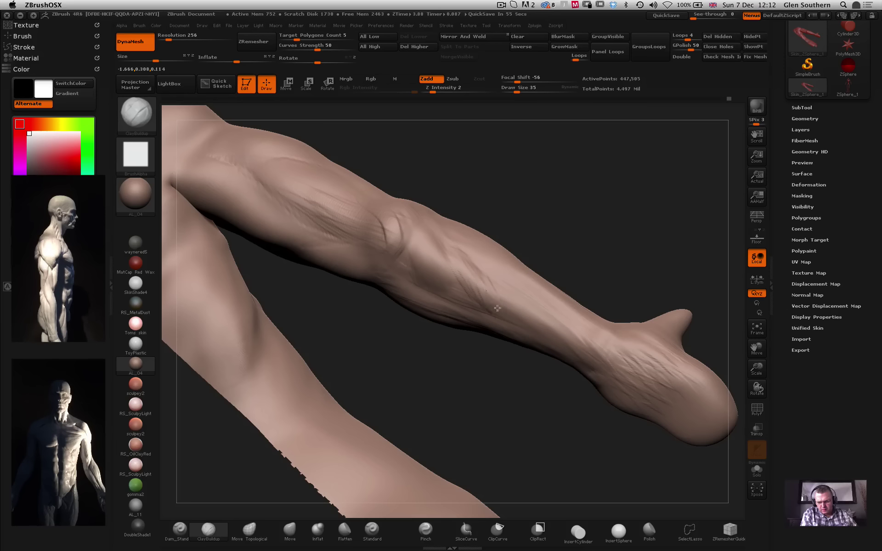
{"action": "key", "text": "shift"}
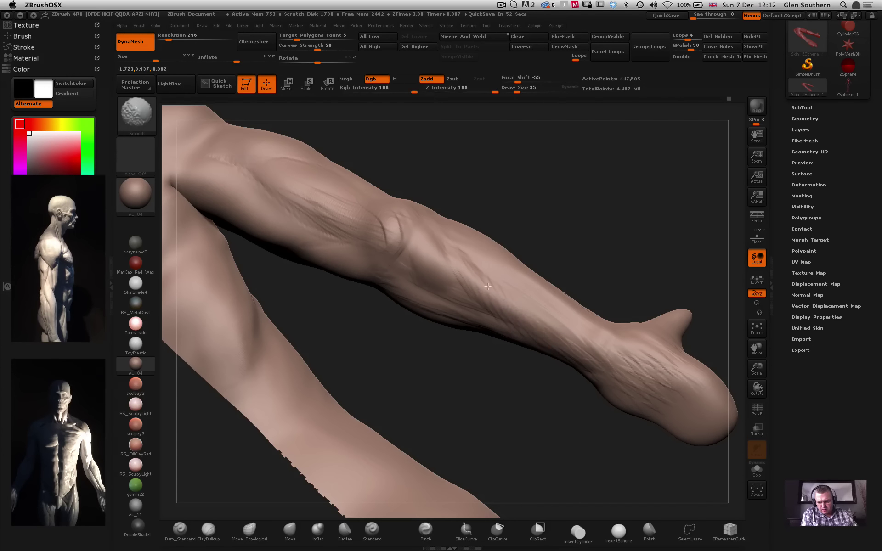
{"action": "left_click_drag", "start_coordinate": [487, 287], "coordinate": [528, 324], "text": "shift"}
{"action": "left_click_drag", "start_coordinate": [449, 248], "coordinate": [504, 294], "text": "shift"}
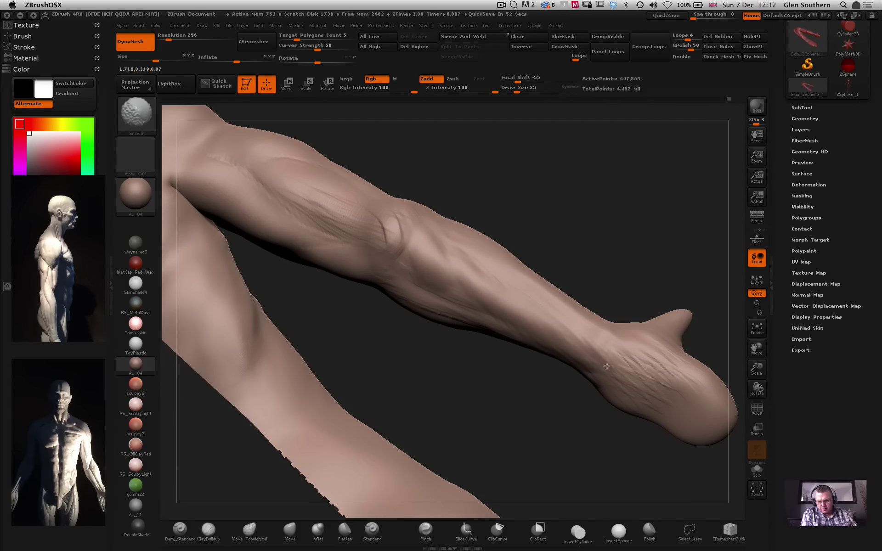
Build up slanted strands along the underside of the forearm below the elbow and smooth them into the muscle.
{"action": "mouse_move", "coordinate": [492, 380]}
{"action": "left_mouse_down"}
{"action": "mouse_move", "coordinate": [467, 309]}
{"action": "mouse_move", "coordinate": [544, 222]}
{"action": "mouse_move", "coordinate": [505, 303]}
{"action": "left_mouse_up"}
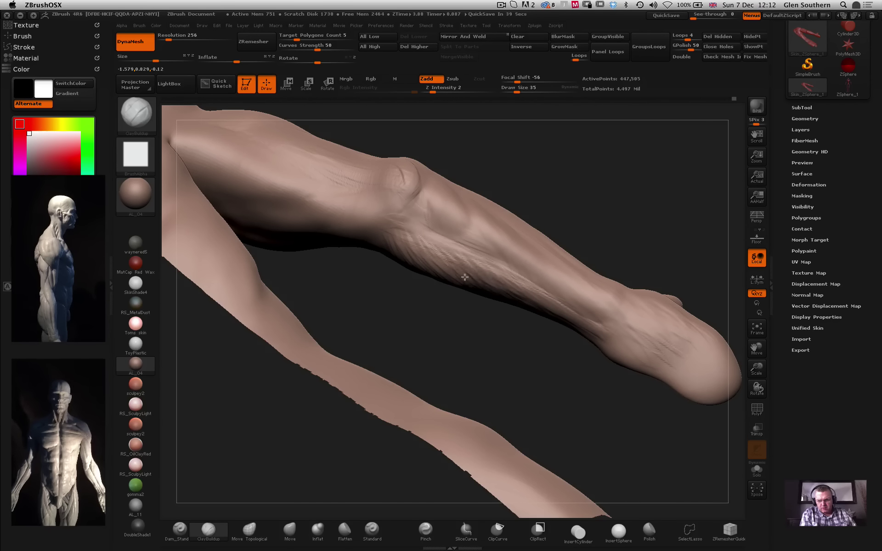
{"action": "key", "text": "shift"}
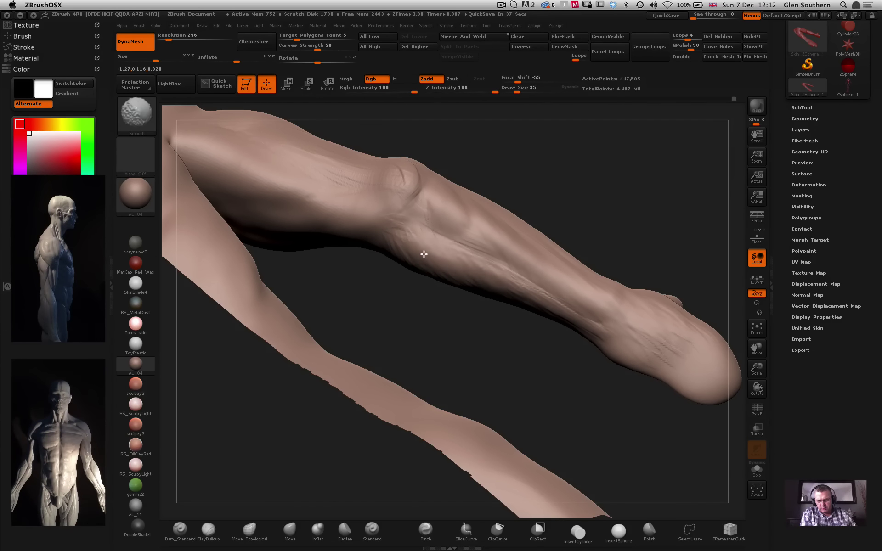
{"action": "left_click_drag", "start_coordinate": [611, 337], "coordinate": [613, 332]}
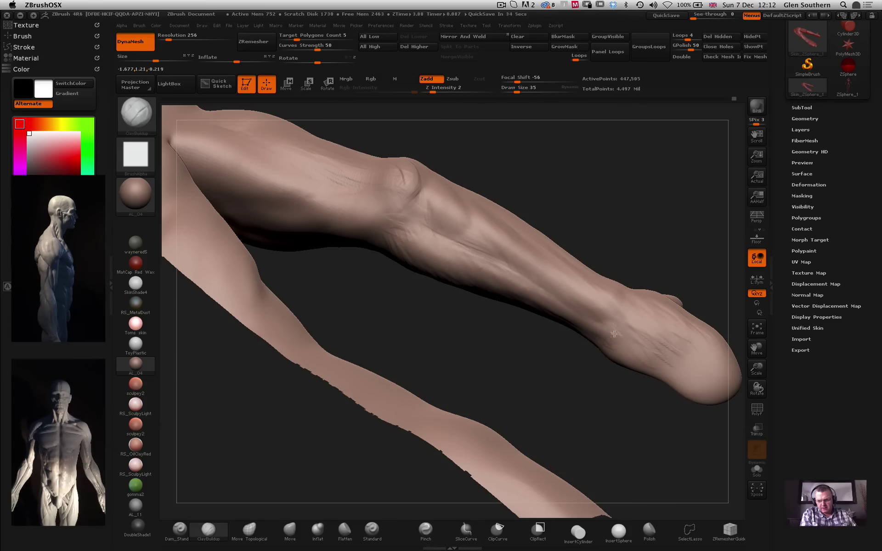
{"action": "key", "text": "shift"}
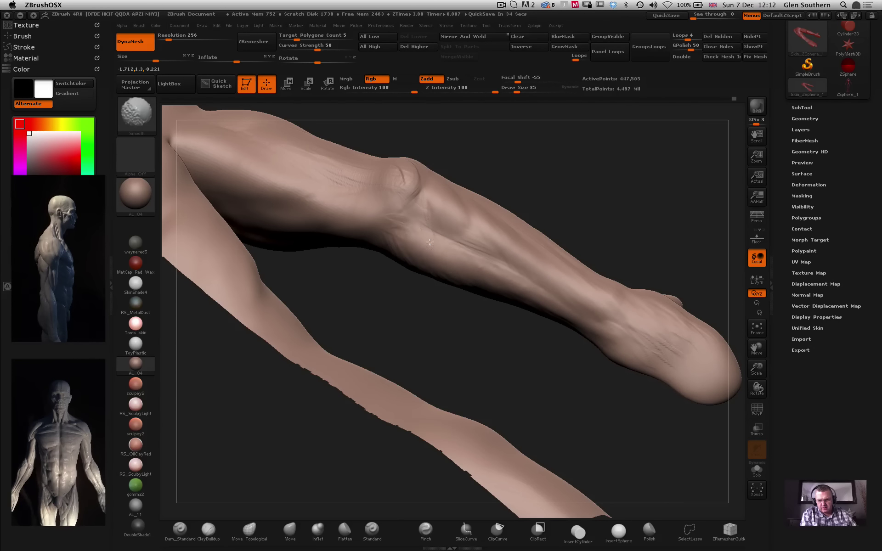
{"action": "left_click_drag", "start_coordinate": [445, 250], "coordinate": [427, 258]}
{"action": "key", "text": "shift"}
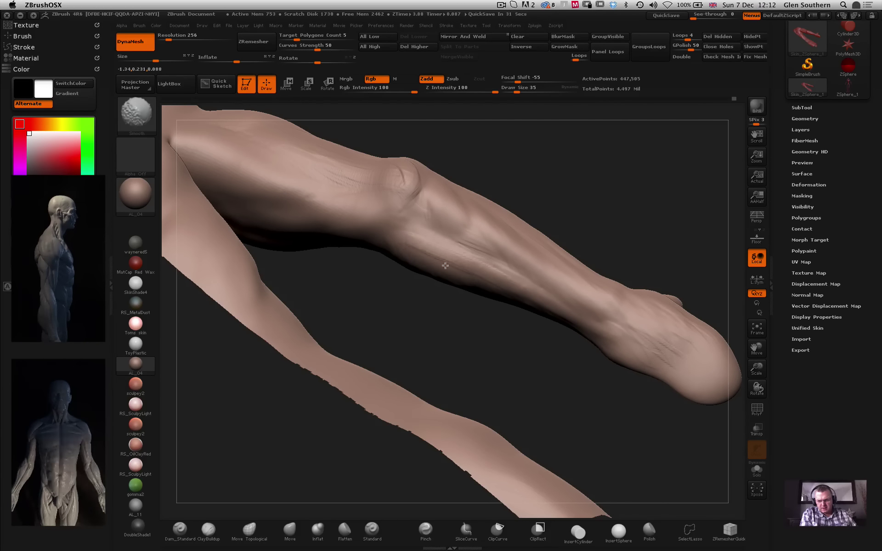
{"action": "key", "text": "shift"}
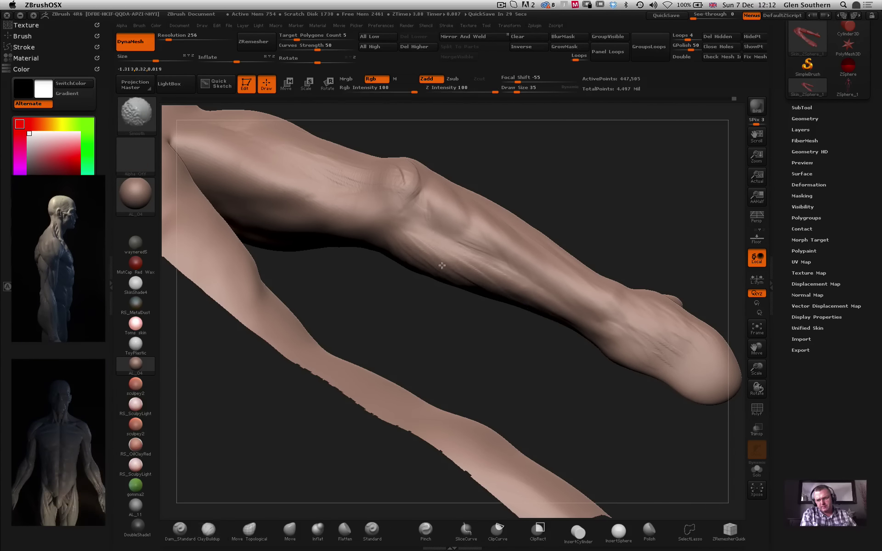
{"action": "key", "text": "shift"}
Hide the hip and leg geometry beside the arm to expose the inner side of the forearm.
{"action": "left_click_drag", "start_coordinate": [620, 216], "coordinate": [666, 276]}
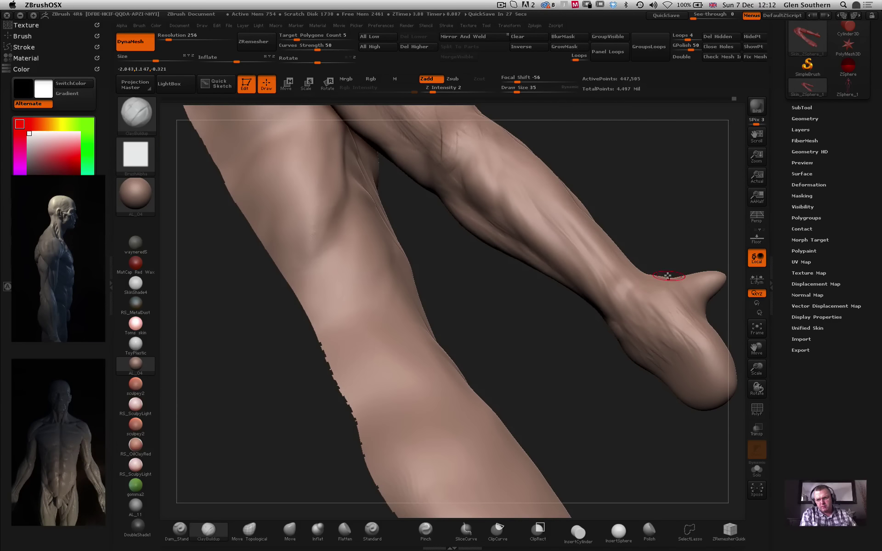
{"action": "mouse_move", "coordinate": [611, 330]}
{"action": "left_mouse_down"}
{"action": "mouse_move", "coordinate": [586, 315]}
{"action": "mouse_move", "coordinate": [634, 363]}
{"action": "mouse_move", "coordinate": [614, 354]}
{"action": "mouse_move", "coordinate": [620, 348]}
{"action": "mouse_move", "coordinate": [618, 363]}
{"action": "mouse_move", "coordinate": [642, 370]}
{"action": "mouse_move", "coordinate": [612, 376]}
{"action": "left_mouse_up"}
{"action": "left_click_drag", "start_coordinate": [568, 310], "coordinate": [371, 305]}
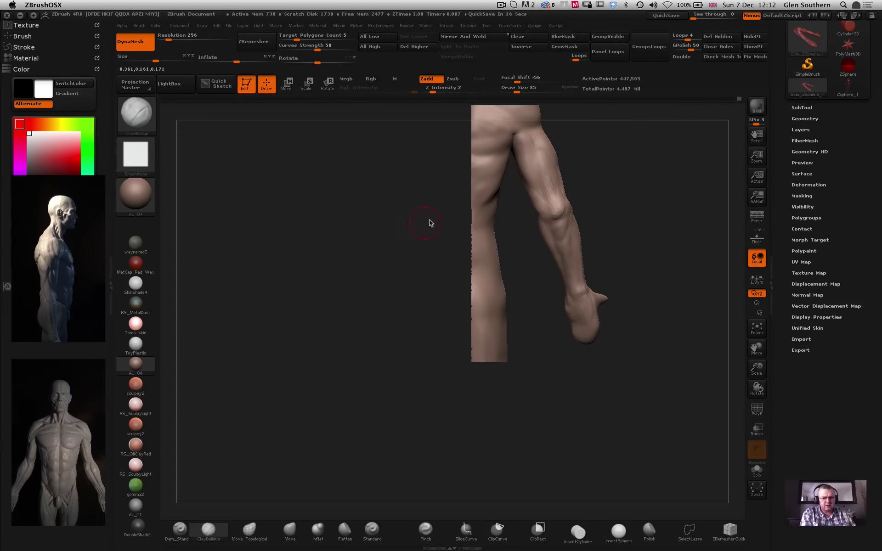
{"action": "mouse_move", "coordinate": [415, 199]}
{"action": "left_mouse_down", "text": "ctrl+shift"}
{"action": "mouse_move", "coordinate": [514, 363]}
{"action": "mouse_move", "coordinate": [522, 405]}
{"action": "left_mouse_up", "text": "ctrl+shift"}
{"action": "left_click_drag", "start_coordinate": [435, 274], "coordinate": [487, 271]}
{"action": "right_click_drag", "start_coordinate": [551, 216], "coordinate": [615, 275], "text": "ctrl"}
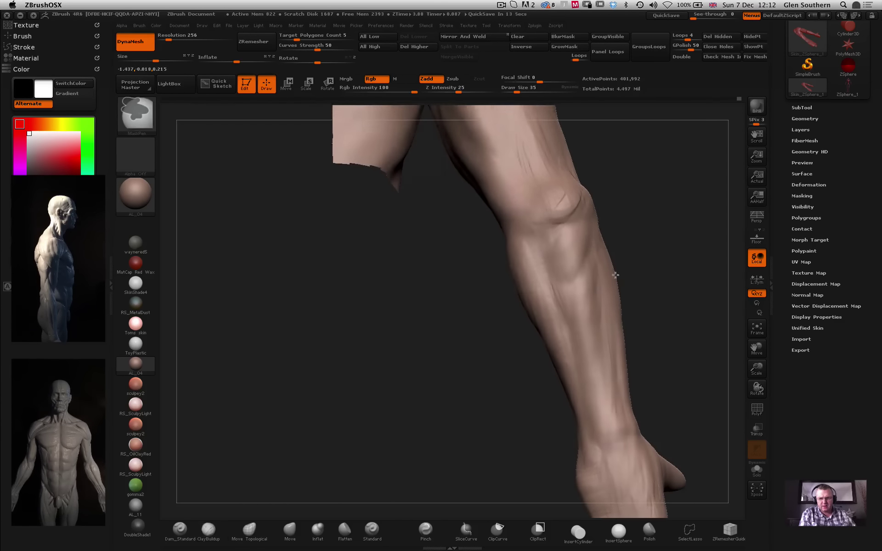
Build up diagonal strands down the exposed inner side of the forearm and smooth them near the elbow.
{"action": "mouse_move", "coordinate": [616, 274]}
{"action": "left_mouse_down"}
{"action": "mouse_move", "coordinate": [577, 225]}
{"action": "mouse_move", "coordinate": [448, 241]}
{"action": "left_mouse_up"}
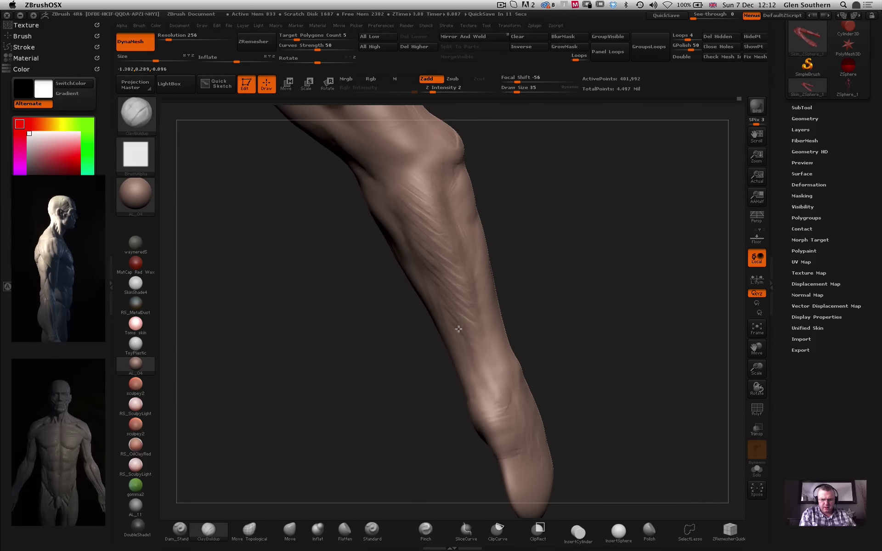
{"action": "key", "text": "shift"}
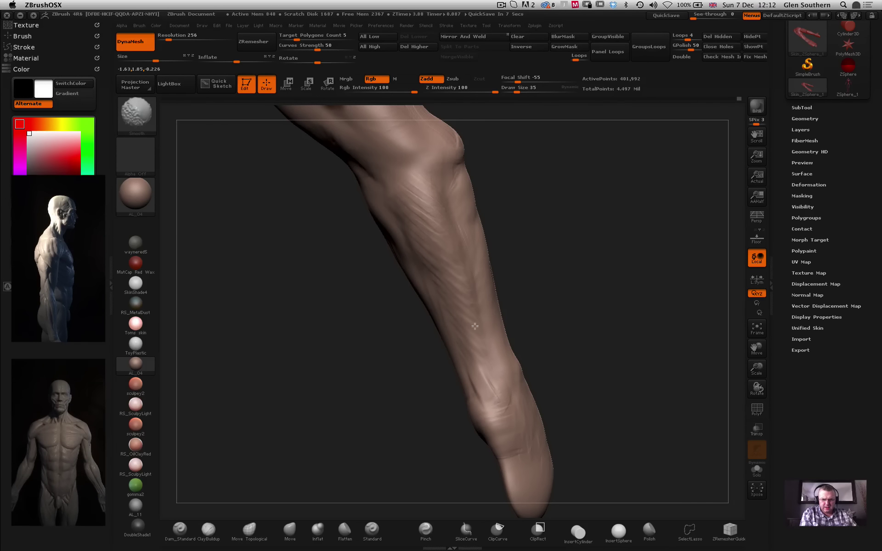
{"action": "left_click_drag", "start_coordinate": [403, 182], "coordinate": [415, 225], "text": "shift"}
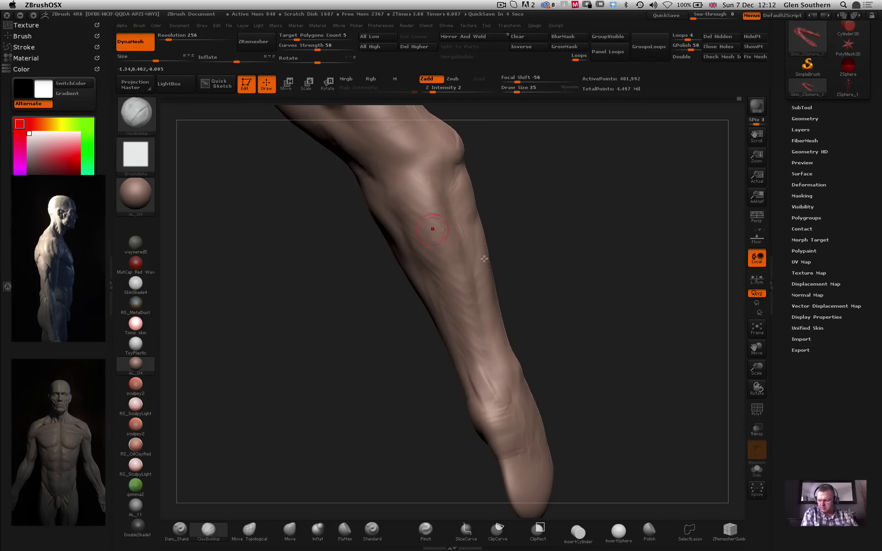
Refine the elbow's bony point and the strands running into it from the upper arm and forearm.
{"action": "left_click_drag", "start_coordinate": [319, 289], "coordinate": [327, 260]}
{"action": "mouse_move", "coordinate": [530, 184]}
{"action": "left_mouse_down"}
{"action": "mouse_move", "coordinate": [404, 255]}
{"action": "mouse_move", "coordinate": [460, 302]}
{"action": "mouse_move", "coordinate": [600, 286]}
{"action": "mouse_move", "coordinate": [561, 244]}
{"action": "mouse_move", "coordinate": [443, 224]}
{"action": "left_mouse_up"}
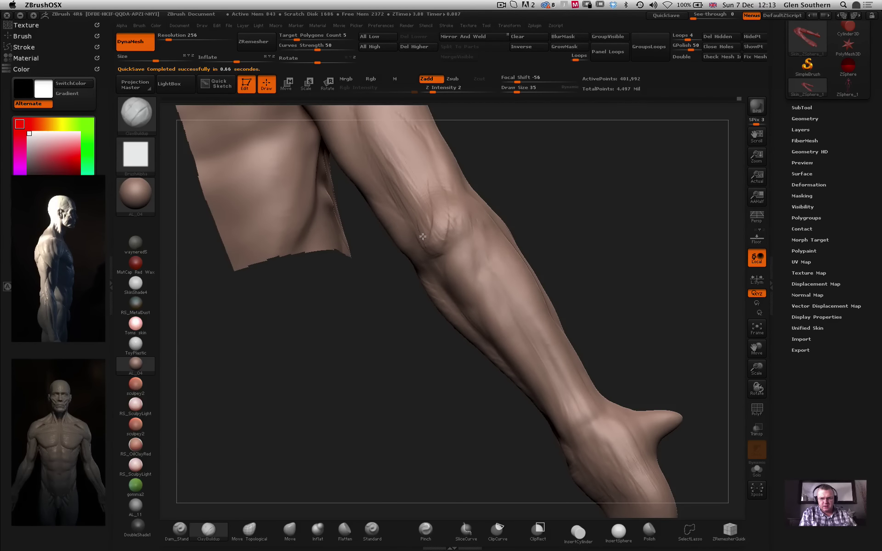
{"action": "left_click_drag", "start_coordinate": [380, 274], "coordinate": [426, 246]}
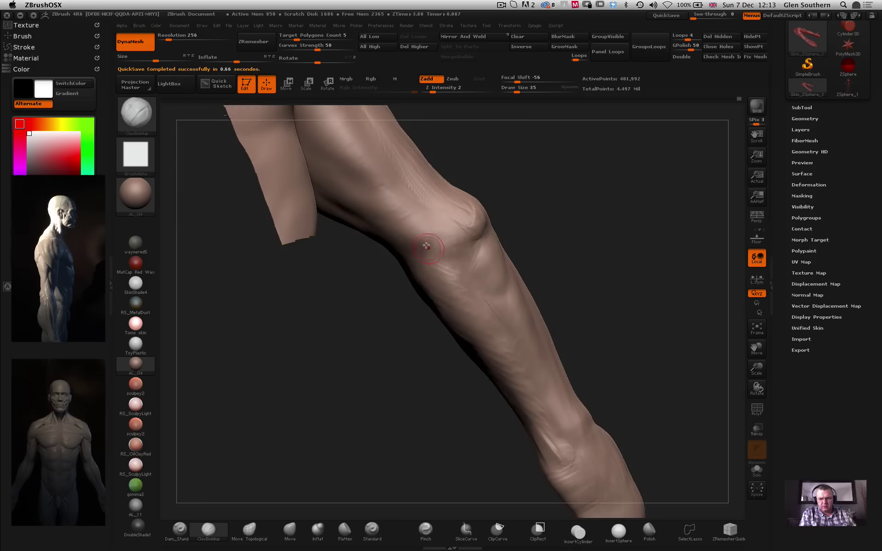
{"action": "left_click_drag", "start_coordinate": [541, 180], "coordinate": [456, 198]}
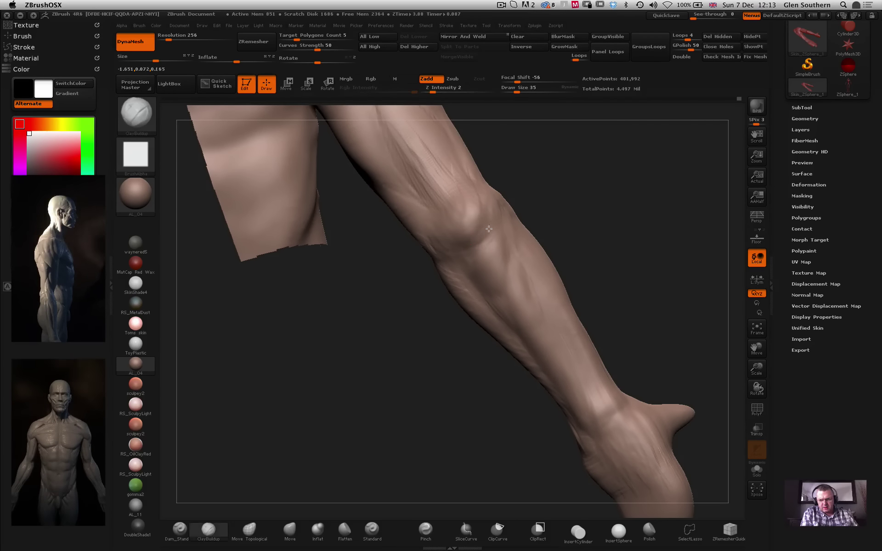
Build up slanted strands from the inner side of the elbow down the forearm and soften them.
{"action": "mouse_move", "coordinate": [508, 169]}
{"action": "left_mouse_down"}
{"action": "mouse_move", "coordinate": [512, 162]}
{"action": "mouse_move", "coordinate": [426, 233]}
{"action": "mouse_move", "coordinate": [437, 236]}
{"action": "mouse_move", "coordinate": [384, 287]}
{"action": "mouse_move", "coordinate": [384, 270]}
{"action": "left_mouse_up"}
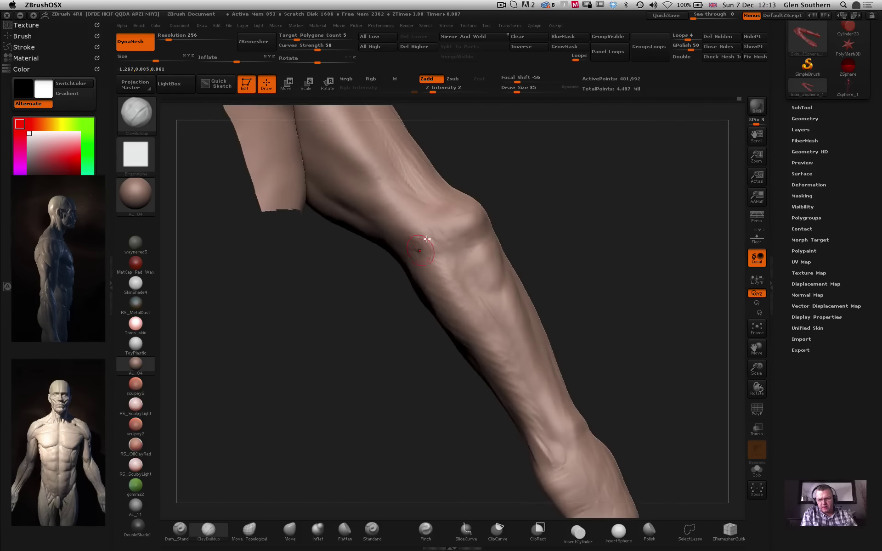
{"action": "key", "text": "shift"}
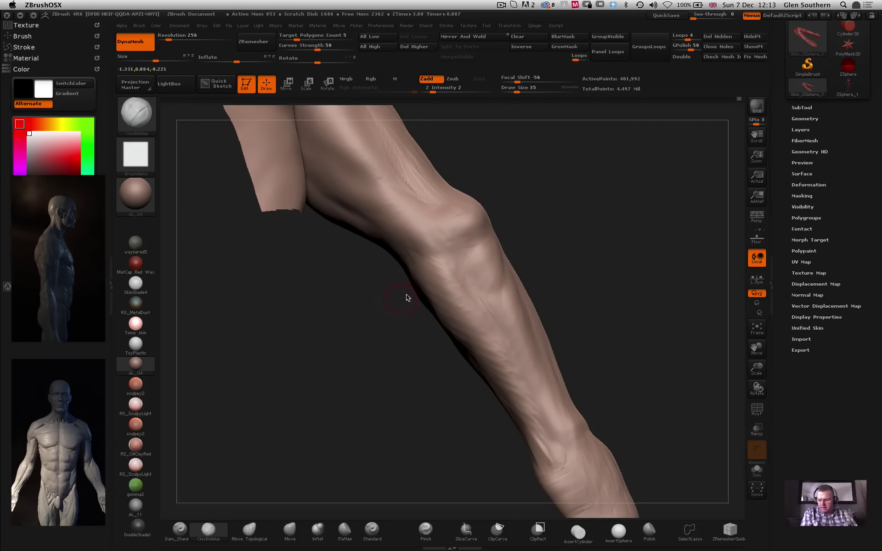
{"action": "left_click_drag", "start_coordinate": [571, 333], "coordinate": [429, 254]}
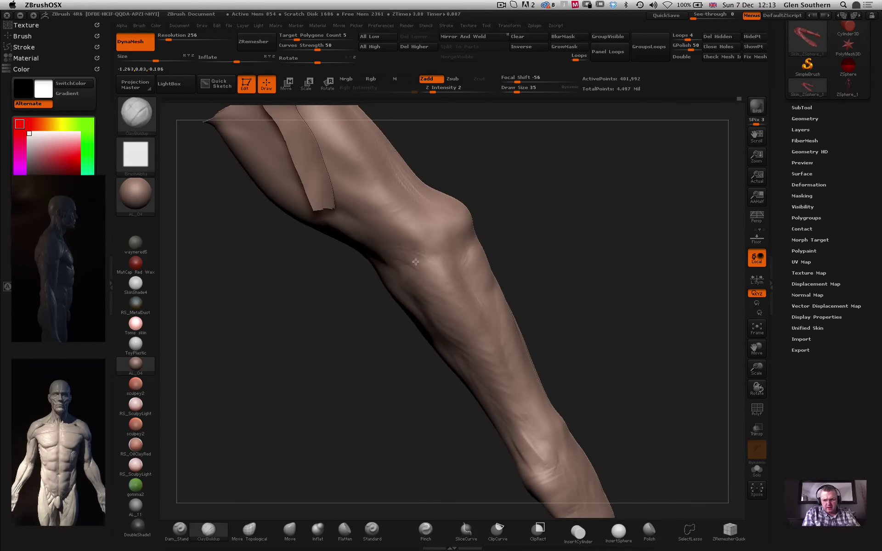
{"action": "left_click_drag", "start_coordinate": [489, 238], "coordinate": [505, 140], "text": "alt"}
{"action": "left_click_drag", "start_coordinate": [528, 221], "coordinate": [451, 187], "text": "shift"}
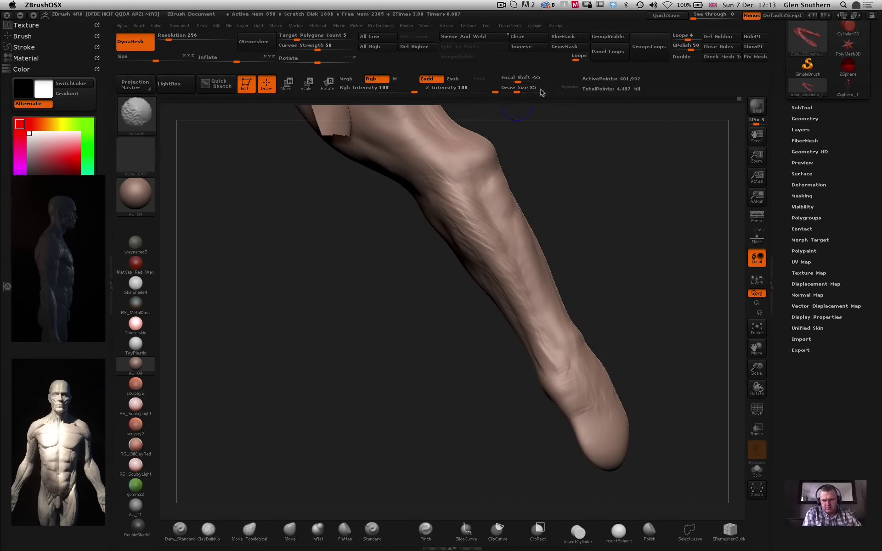
Smooth the forearm strands below the elbow into the muscle with a Draw Size of 86.
{"action": "key", "text": "shift"}
{"action": "left_click_drag", "start_coordinate": [522, 317], "coordinate": [511, 296], "text": "shift"}
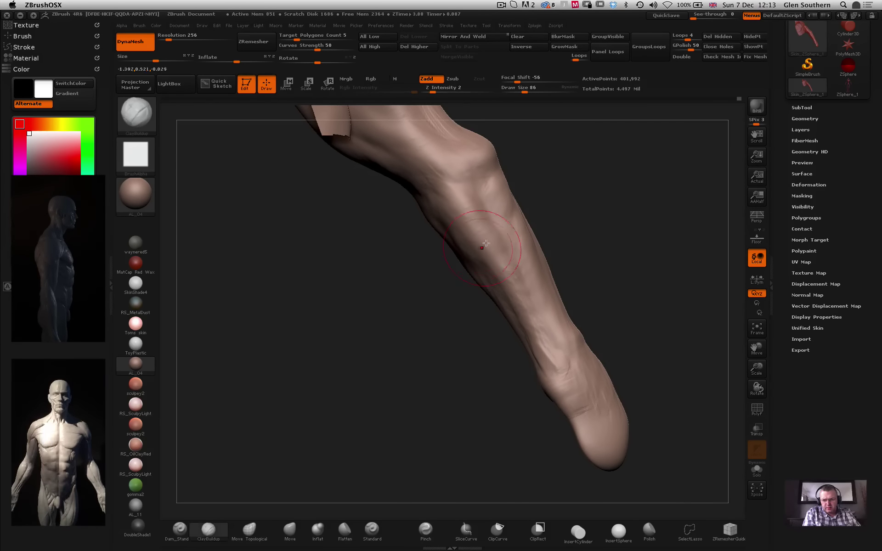
{"action": "key", "text": "shift"}
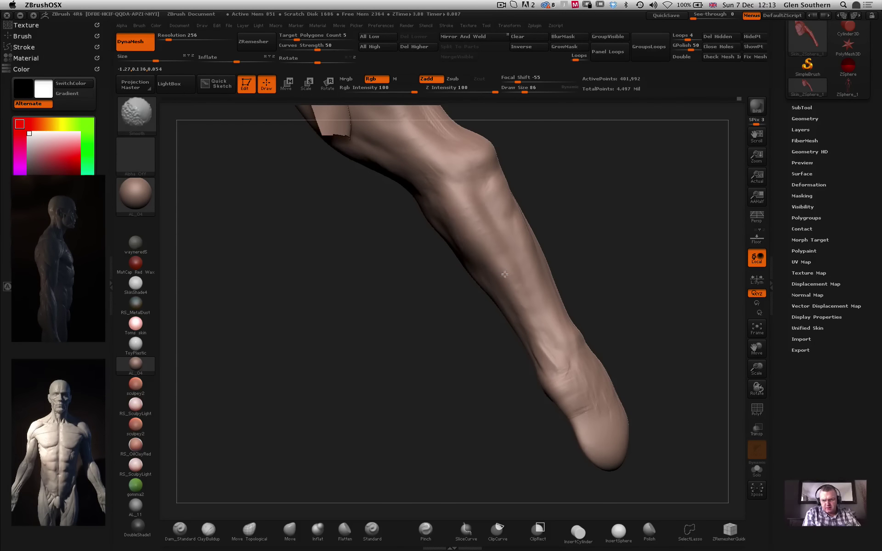
{"action": "right_click_drag", "start_coordinate": [504, 274], "coordinate": [435, 220]}
{"action": "left_click_drag", "start_coordinate": [426, 185], "coordinate": [447, 192], "text": "shift"}
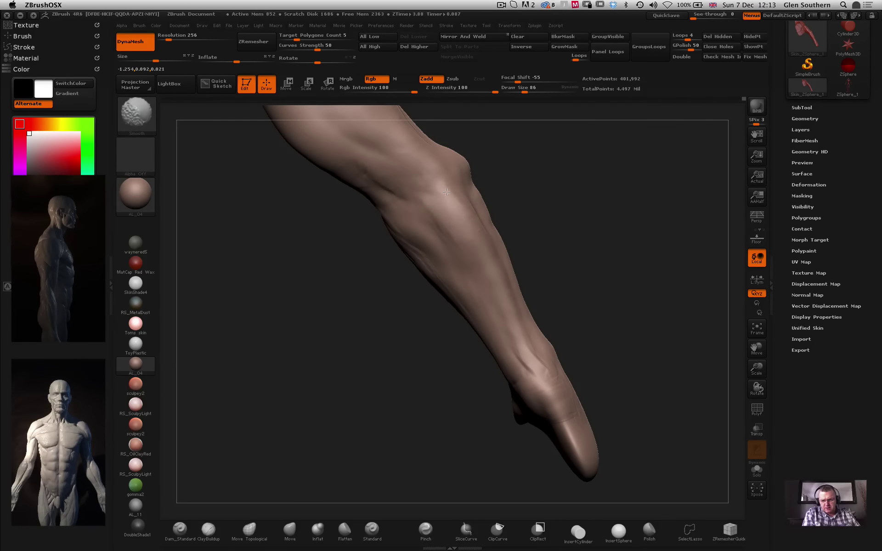
{"action": "mouse_move", "coordinate": [557, 217]}
{"action": "left_mouse_down"}
{"action": "mouse_move", "coordinate": [523, 216]}
{"action": "mouse_move", "coordinate": [532, 208]}
{"action": "left_mouse_up"}
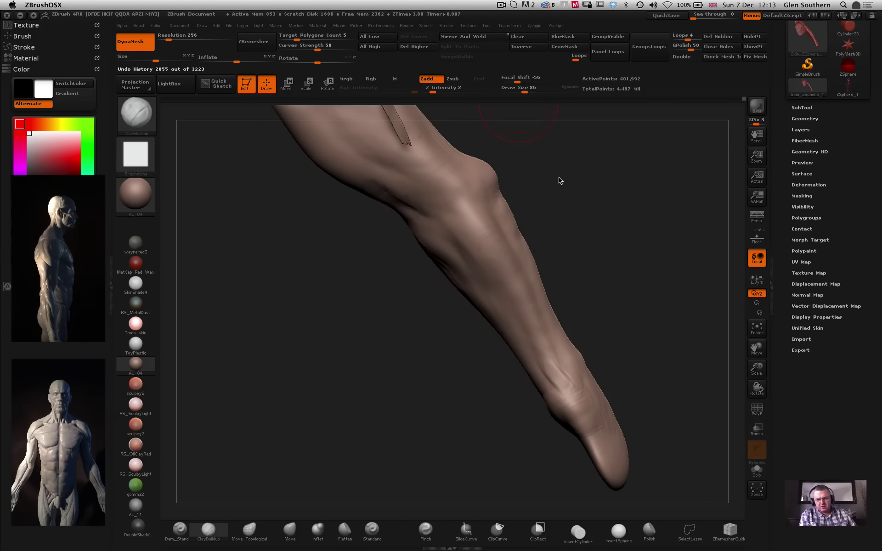
Sculpt fine strands across the crook of the elbow with a Draw Size of 19.
{"action": "mouse_move", "coordinate": [516, 216]}
{"action": "left_mouse_down"}
{"action": "mouse_move", "coordinate": [571, 220]}
{"action": "mouse_move", "coordinate": [561, 213]}
{"action": "mouse_move", "coordinate": [567, 199]}
{"action": "mouse_move", "coordinate": [478, 282]}
{"action": "mouse_move", "coordinate": [350, 297]}
{"action": "mouse_move", "coordinate": [441, 215]}
{"action": "mouse_move", "coordinate": [534, 102]}
{"action": "mouse_move", "coordinate": [716, 96]}
{"action": "mouse_move", "coordinate": [758, 105]}
{"action": "left_mouse_up"}
{"action": "right_click_drag", "start_coordinate": [512, 242], "coordinate": [508, 180], "text": "ctrl"}
{"action": "mouse_move", "coordinate": [508, 180]}
{"action": "left_mouse_down"}
{"action": "mouse_move", "coordinate": [569, 212]}
{"action": "mouse_move", "coordinate": [559, 185]}
{"action": "mouse_move", "coordinate": [394, 225]}
{"action": "left_mouse_up"}
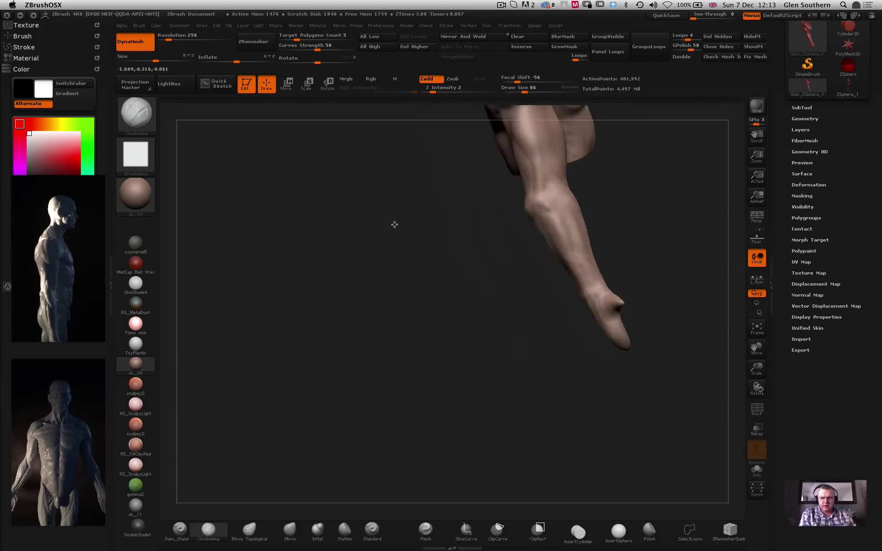
{"action": "right_click_drag", "start_coordinate": [394, 225], "coordinate": [465, 235], "text": "ctrl"}
{"action": "mouse_move", "coordinate": [465, 235]}
{"action": "left_mouse_down"}
{"action": "mouse_move", "coordinate": [480, 270]}
{"action": "mouse_move", "coordinate": [370, 321]}
{"action": "mouse_move", "coordinate": [568, 196]}
{"action": "mouse_move", "coordinate": [500, 293]}
{"action": "mouse_move", "coordinate": [423, 350]}
{"action": "mouse_move", "coordinate": [510, 291]}
{"action": "mouse_move", "coordinate": [412, 335]}
{"action": "mouse_move", "coordinate": [448, 271]}
{"action": "mouse_move", "coordinate": [502, 285]}
{"action": "mouse_move", "coordinate": [486, 284]}
{"action": "left_mouse_up"}
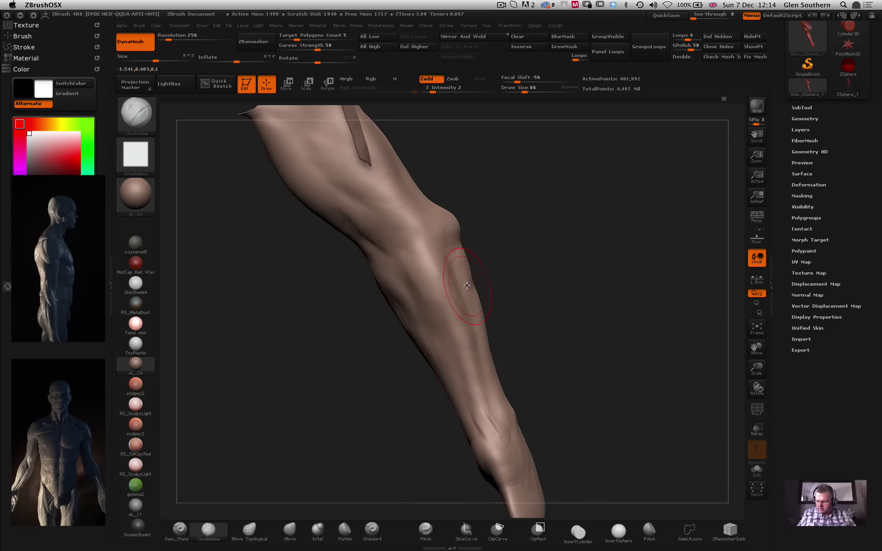
{"action": "mouse_move", "coordinate": [298, 340]}
{"action": "left_mouse_down"}
{"action": "mouse_move", "coordinate": [338, 293]}
{"action": "mouse_move", "coordinate": [364, 335]}
{"action": "mouse_move", "coordinate": [404, 257]}
{"action": "left_mouse_up"}
{"action": "left_click_drag", "start_coordinate": [517, 93], "coordinate": [512, 91]}
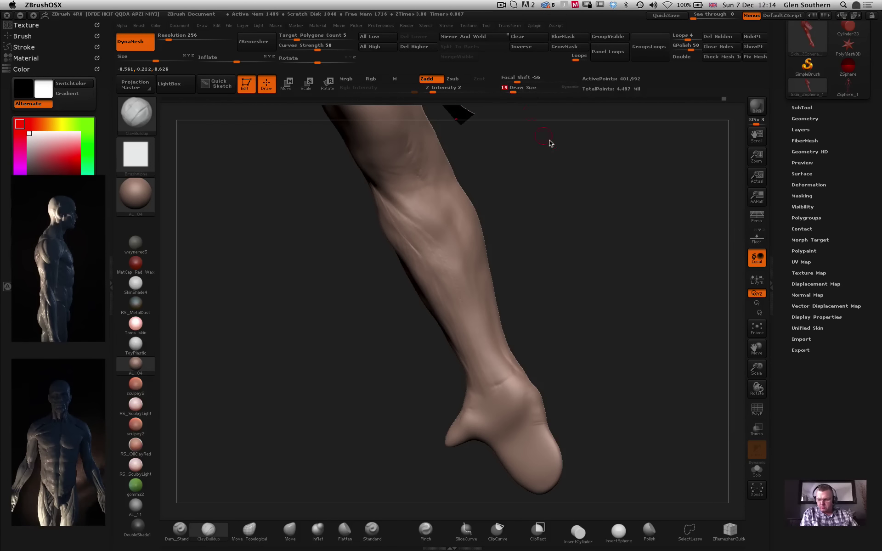
{"action": "mouse_move", "coordinate": [549, 142]}
{"action": "left_mouse_down"}
{"action": "mouse_move", "coordinate": [549, 150]}
{"action": "mouse_move", "coordinate": [541, 145]}
{"action": "left_mouse_up"}
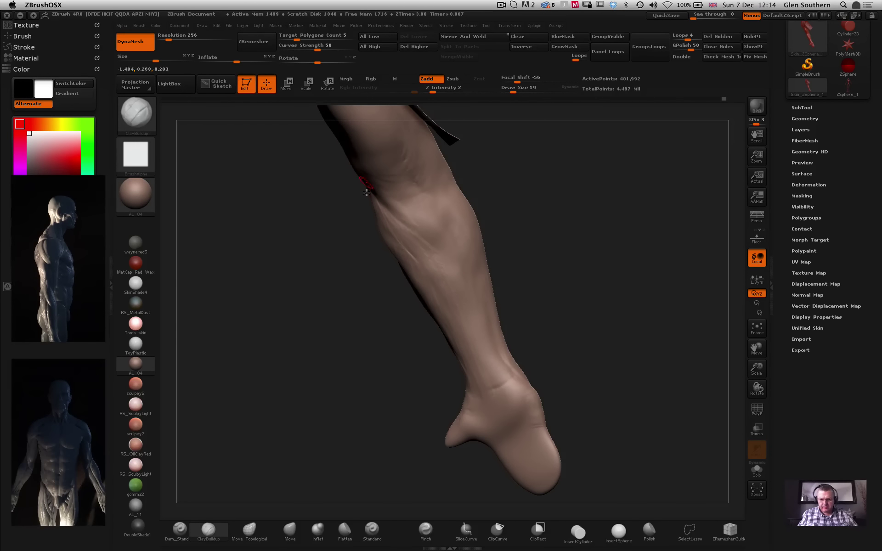
{"action": "left_click_drag", "start_coordinate": [345, 220], "coordinate": [372, 184]}
{"action": "left_click_drag", "start_coordinate": [510, 156], "coordinate": [430, 151]}
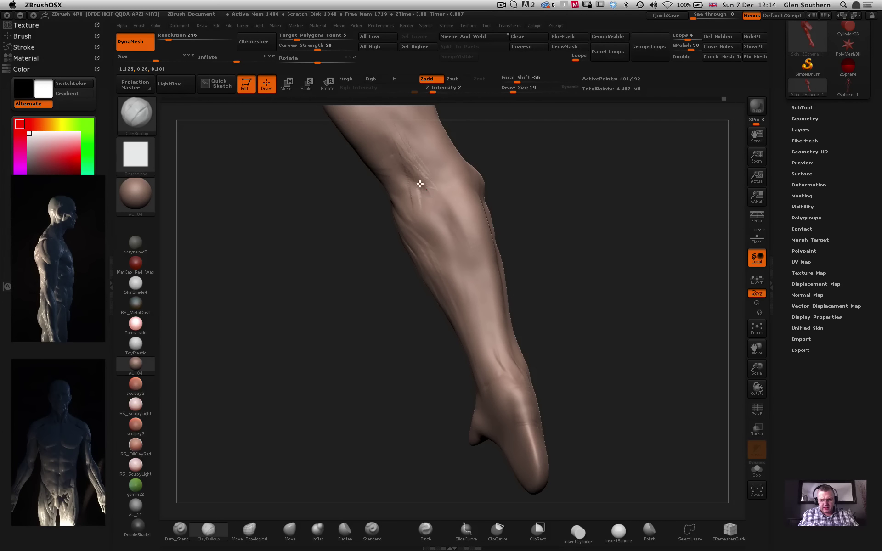
{"action": "mouse_move", "coordinate": [386, 225]}
{"action": "left_mouse_down"}
{"action": "mouse_move", "coordinate": [366, 254]}
{"action": "mouse_move", "coordinate": [341, 262]}
{"action": "mouse_move", "coordinate": [344, 247]}
{"action": "mouse_move", "coordinate": [380, 360]}
{"action": "mouse_move", "coordinate": [551, 285]}
{"action": "mouse_move", "coordinate": [526, 235]}
{"action": "left_mouse_up"}
Build up strands running through the elbow crease into the upper forearm with a Draw Size of 30 and smooth them.
{"action": "left_click_drag", "start_coordinate": [512, 91], "coordinate": [514, 91]}
{"action": "left_click_drag", "start_coordinate": [523, 144], "coordinate": [522, 182]}
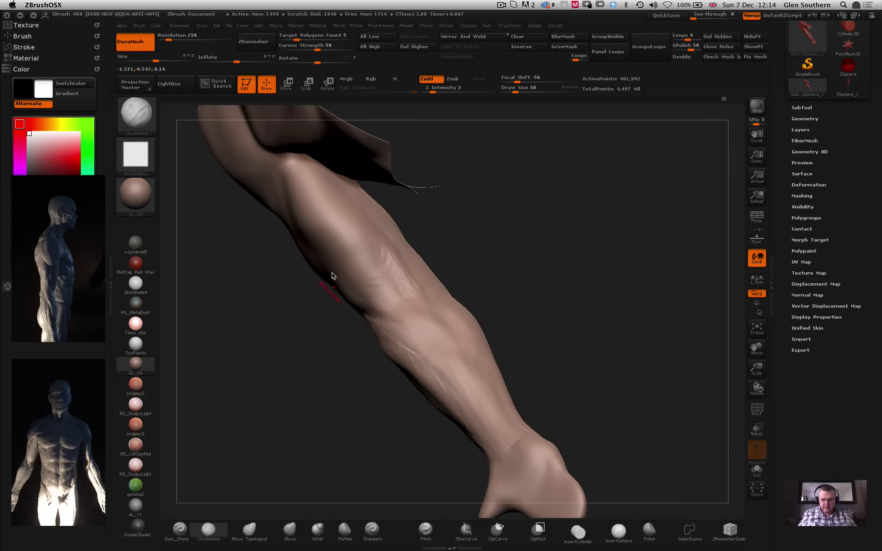
{"action": "left_click_drag", "start_coordinate": [281, 325], "coordinate": [384, 327]}
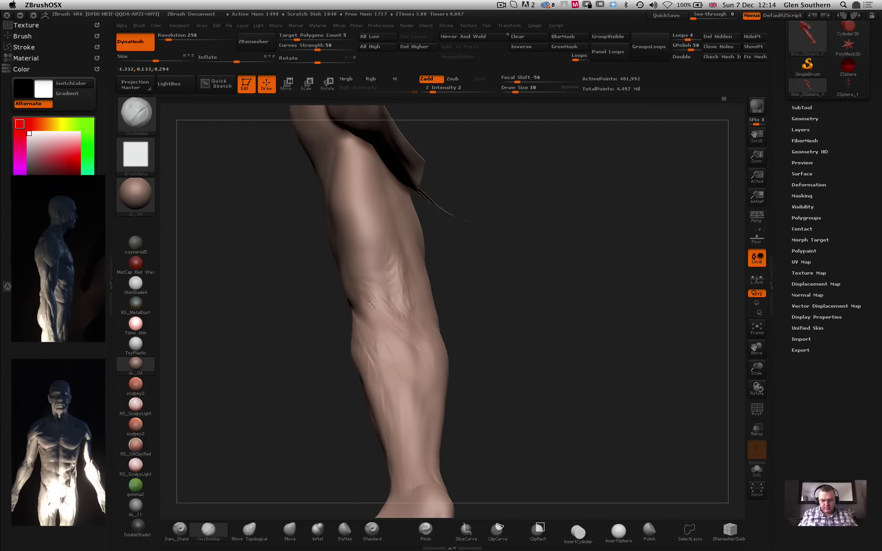
{"action": "key", "text": "shift"}
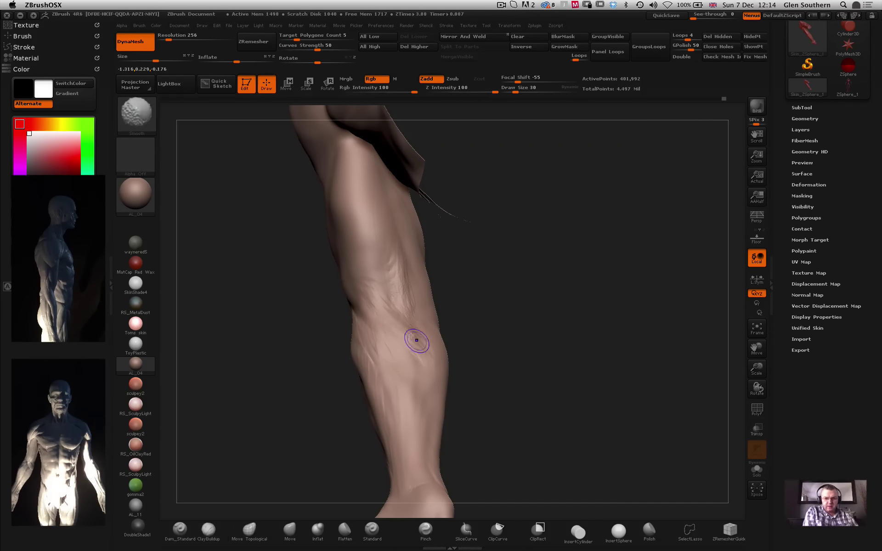
{"action": "left_click_drag", "start_coordinate": [371, 341], "coordinate": [365, 311], "text": "shift"}
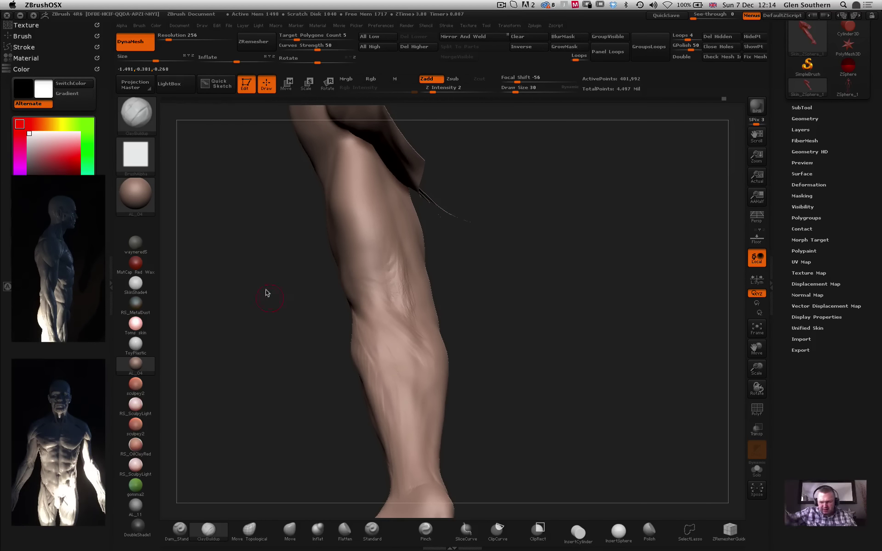
Refine and smooth the strands where the upper arm muscles cross the outer side of the elbow into the forearm.
{"action": "left_click_drag", "start_coordinate": [266, 293], "coordinate": [405, 300]}
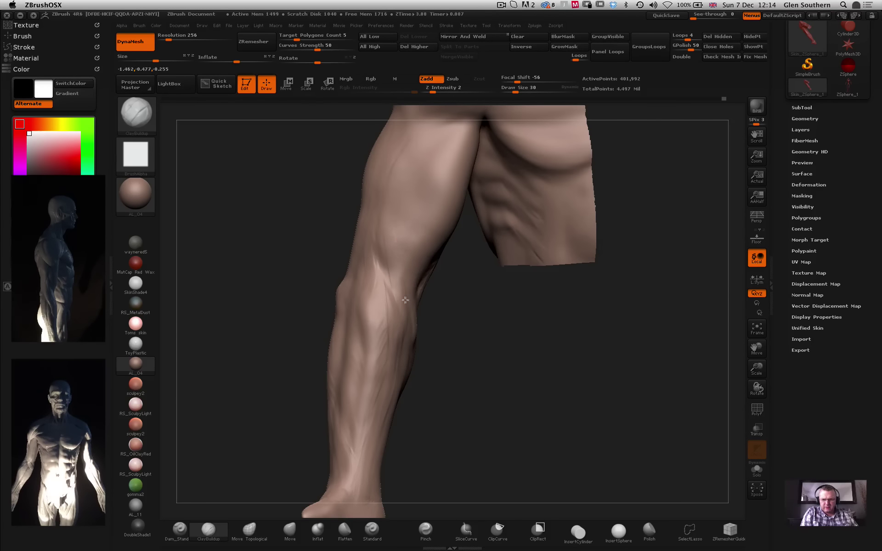
{"action": "left_click_drag", "start_coordinate": [466, 328], "coordinate": [411, 289]}
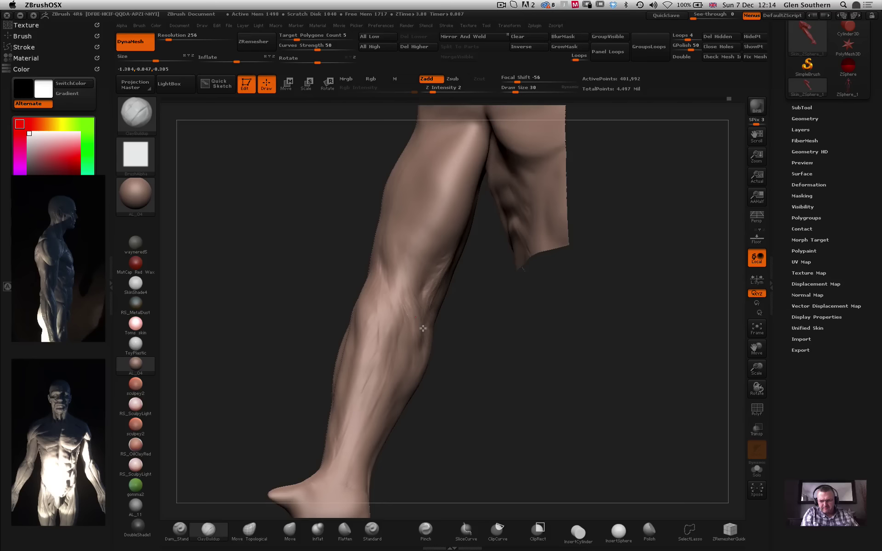
{"action": "left_click_drag", "start_coordinate": [422, 329], "coordinate": [414, 291]}
{"action": "key", "text": "shift"}
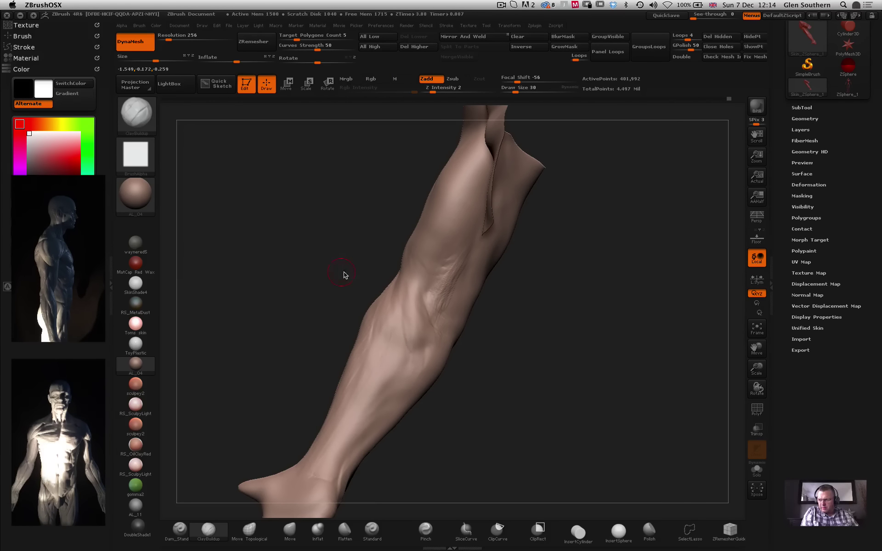
Build up long diagonal strands down the outer forearm from the elbow towards the wrist and smooth them.
{"action": "left_click_drag", "start_coordinate": [343, 275], "coordinate": [433, 295]}
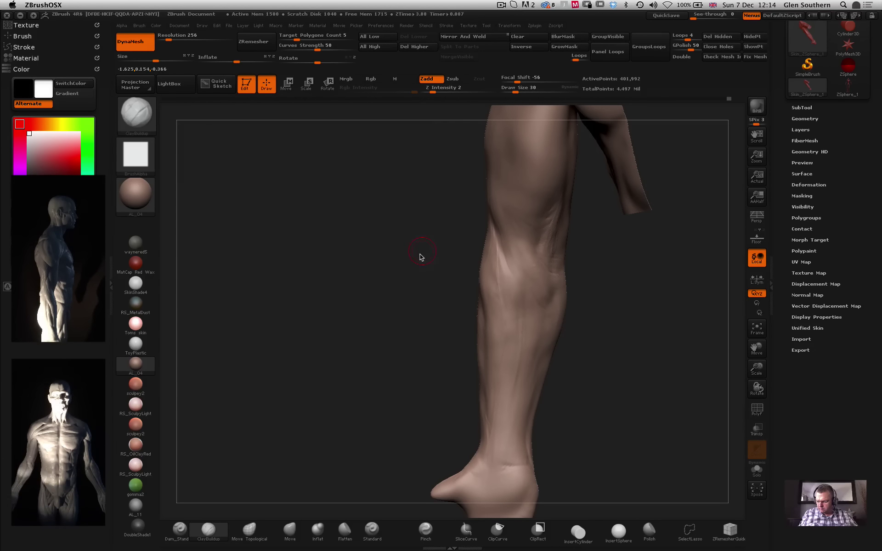
{"action": "left_click_drag", "start_coordinate": [329, 314], "coordinate": [540, 314]}
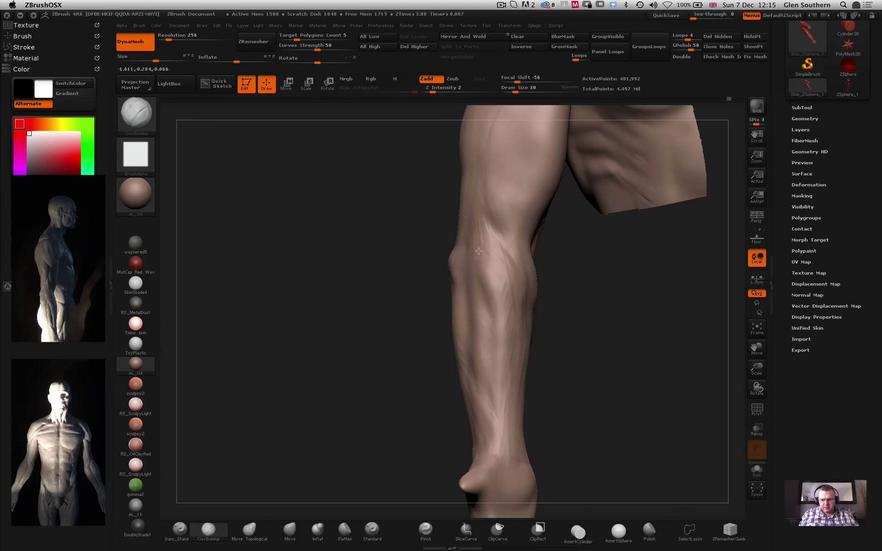
{"action": "left_click_drag", "start_coordinate": [478, 251], "coordinate": [495, 346]}
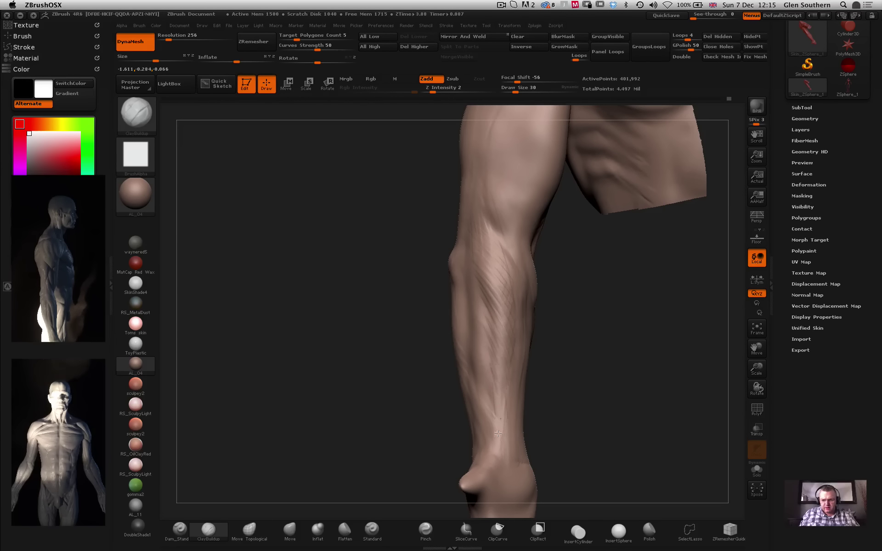
{"action": "key", "text": "shift"}
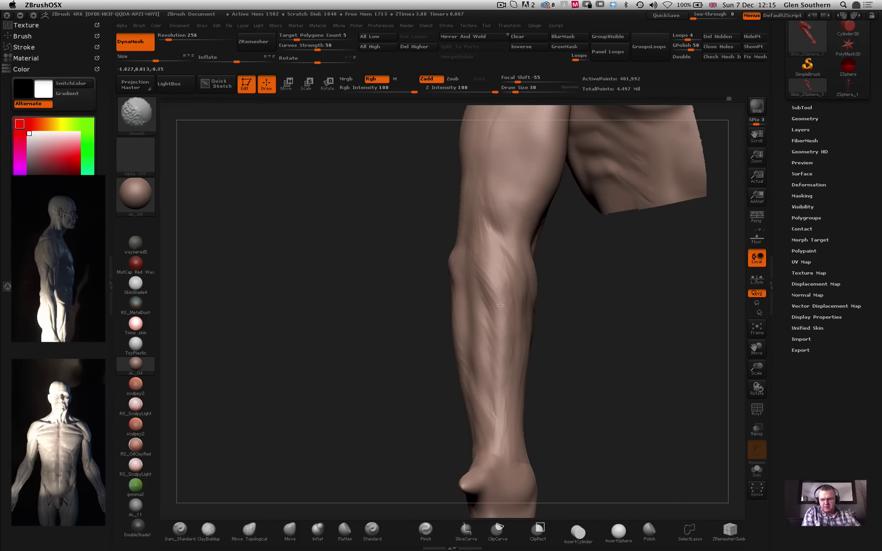
{"action": "left_click_drag", "start_coordinate": [613, 324], "coordinate": [591, 329]}
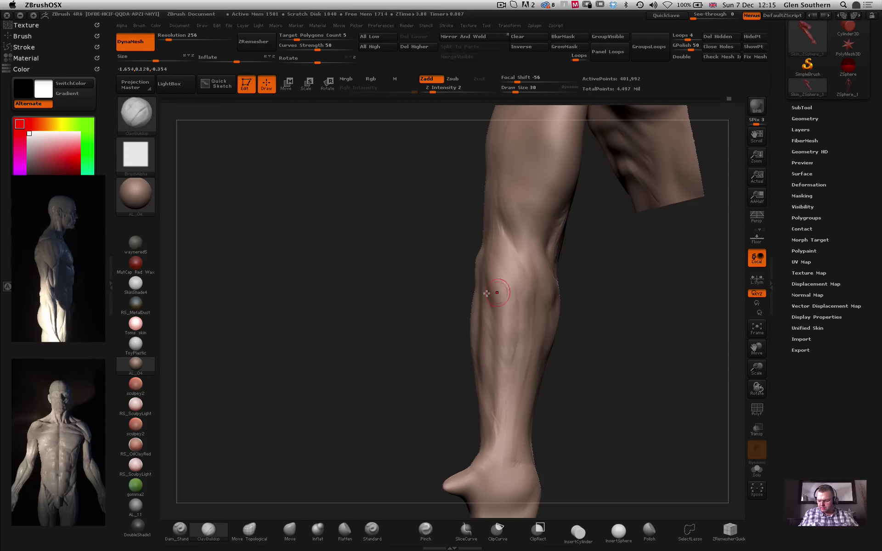
Add thin strands along the edge of the forearm leading to the wrist with a Draw Size of 19.
{"action": "mouse_move", "coordinate": [441, 292]}
{"action": "left_mouse_down"}
{"action": "mouse_move", "coordinate": [380, 292]}
{"action": "mouse_move", "coordinate": [435, 327]}
{"action": "mouse_move", "coordinate": [464, 363]}
{"action": "left_mouse_up"}
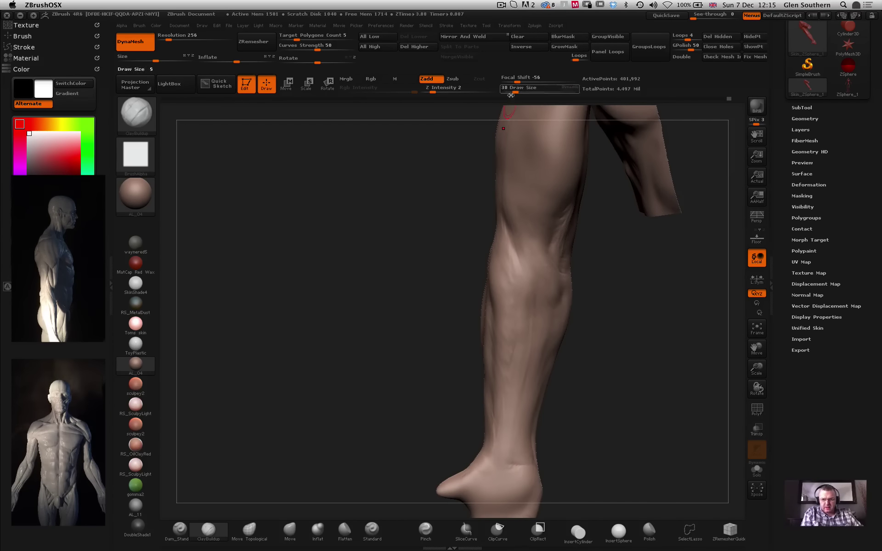
{"action": "left_click_drag", "start_coordinate": [510, 95], "coordinate": [505, 94]}
{"action": "left_click_drag", "start_coordinate": [469, 252], "coordinate": [472, 370]}
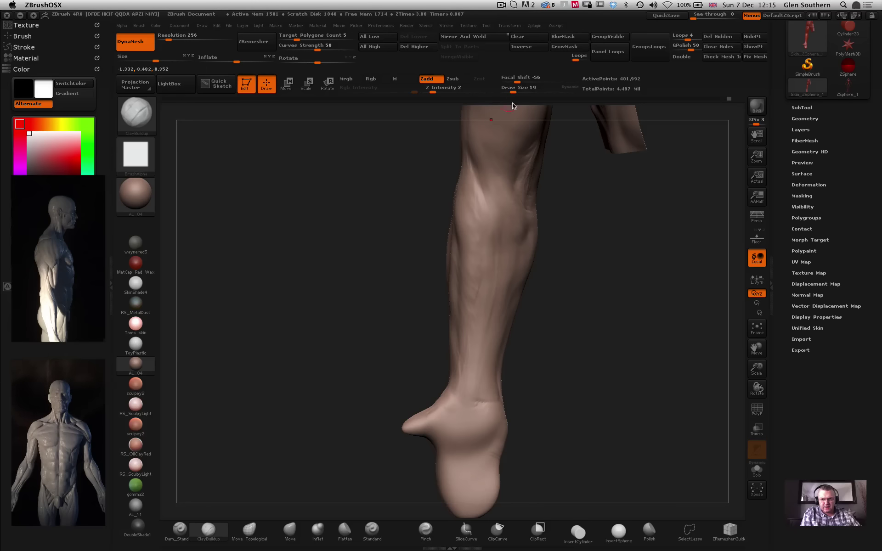
Build up tendon strands across the wrist and hand with a Draw Size of 32 and smooth them.
{"action": "left_click_drag", "start_coordinate": [513, 93], "coordinate": [516, 93]}
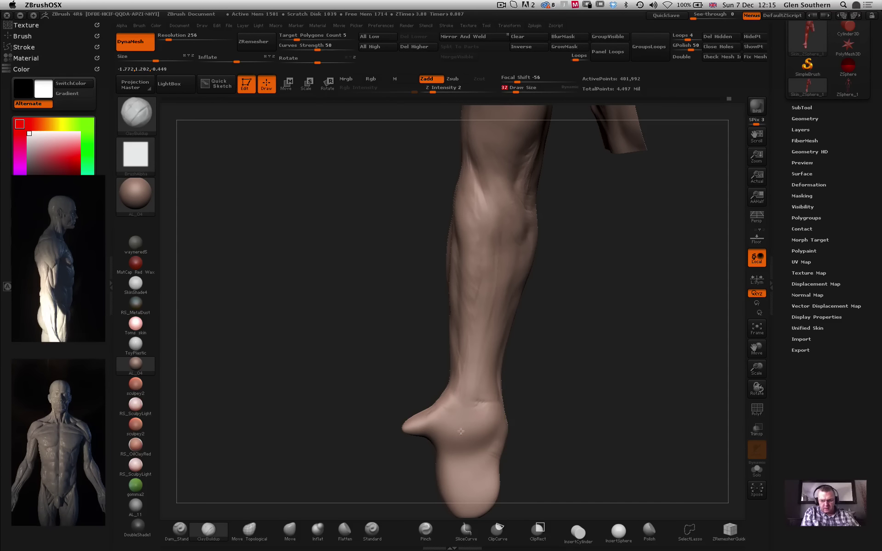
{"action": "mouse_move", "coordinate": [452, 406]}
{"action": "left_mouse_down"}
{"action": "mouse_move", "coordinate": [441, 427]}
{"action": "mouse_move", "coordinate": [423, 420]}
{"action": "mouse_move", "coordinate": [468, 415]}
{"action": "mouse_move", "coordinate": [458, 421]}
{"action": "left_mouse_up"}
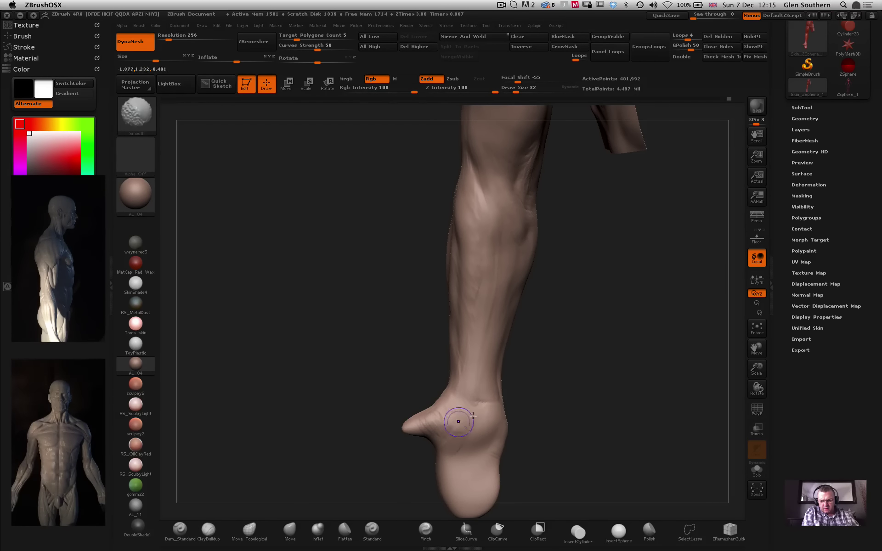
{"action": "left_click_drag", "start_coordinate": [537, 437], "coordinate": [499, 461]}
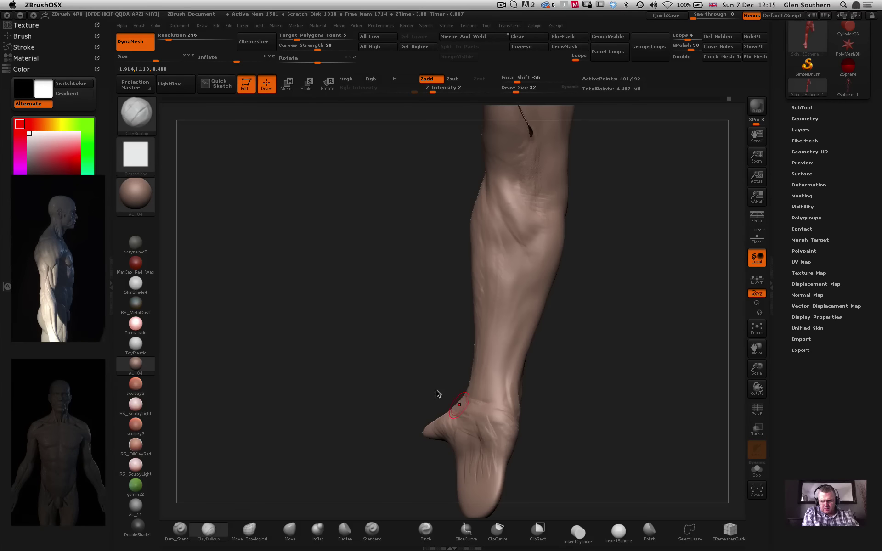
{"action": "left_click_drag", "start_coordinate": [437, 393], "coordinate": [452, 406]}
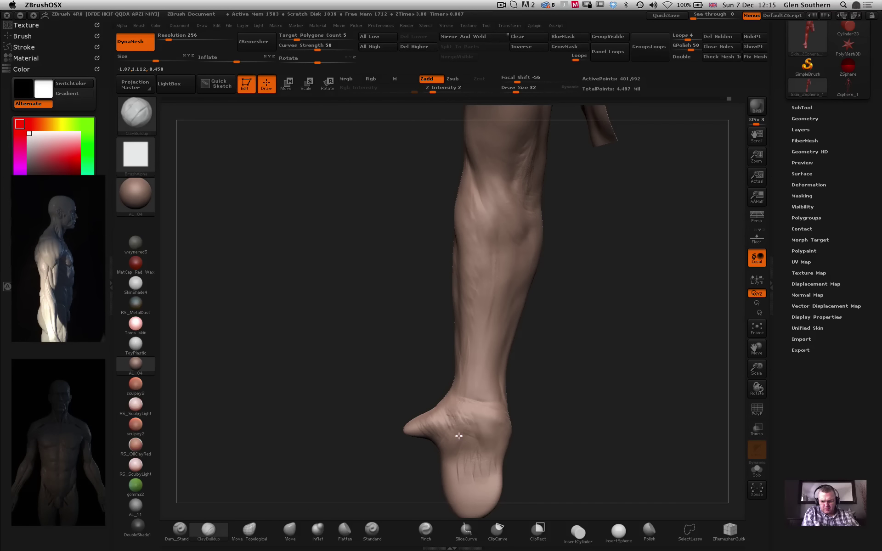
{"action": "key", "text": "shift"}
{"action": "key", "text": "shift"}
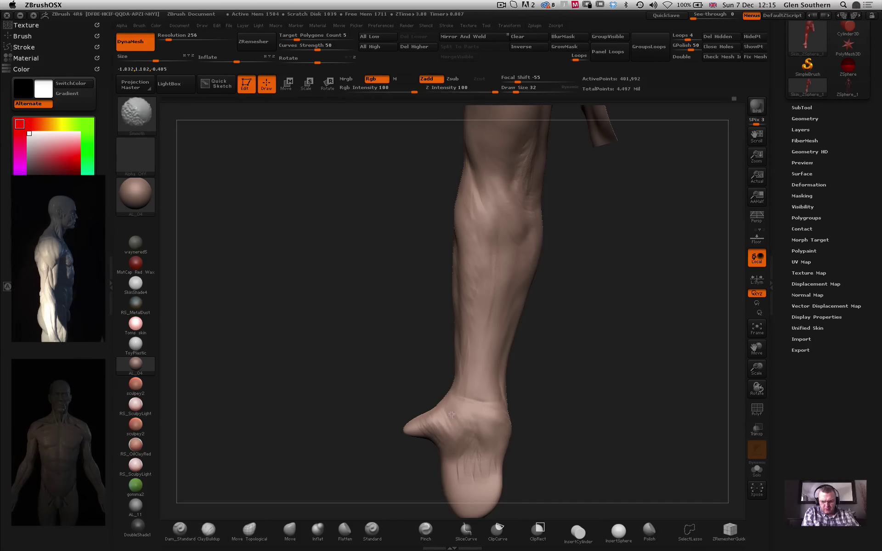
Build up and smooth the form at the base of the thumb where it joins the wrist.
{"action": "mouse_move", "coordinate": [434, 402]}
{"action": "left_mouse_down"}
{"action": "mouse_move", "coordinate": [453, 421]}
{"action": "mouse_move", "coordinate": [440, 417]}
{"action": "mouse_move", "coordinate": [439, 396]}
{"action": "left_mouse_up"}
{"action": "left_click_drag", "start_coordinate": [390, 370], "coordinate": [425, 374]}
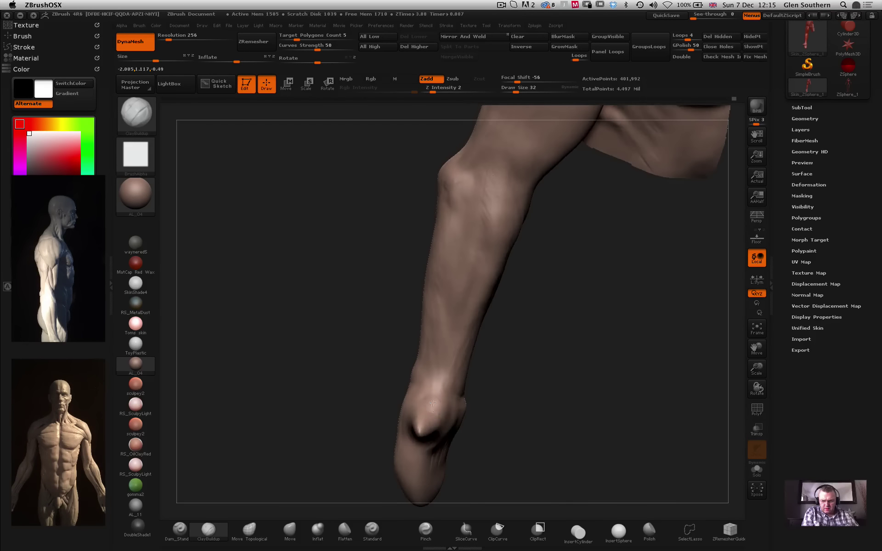
{"action": "left_click_drag", "start_coordinate": [423, 423], "coordinate": [430, 429], "text": "shift"}
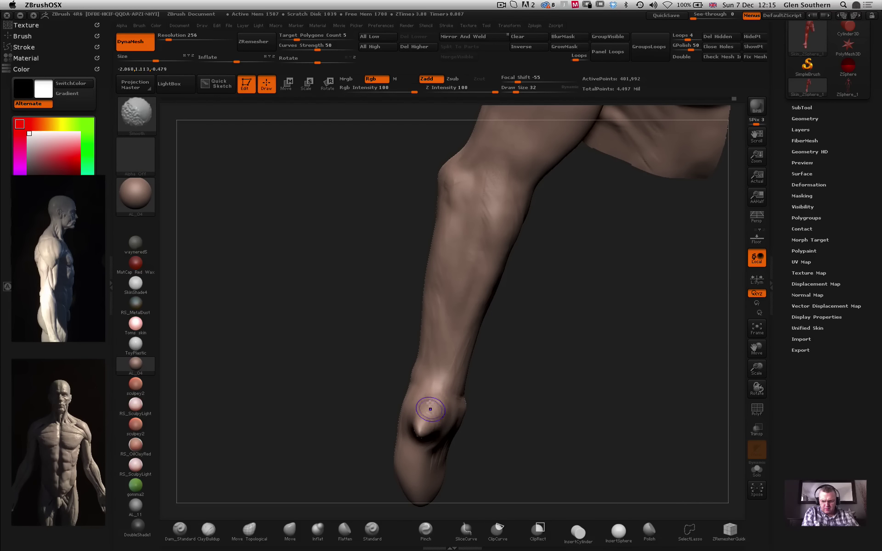
{"action": "left_click_drag", "start_coordinate": [350, 379], "coordinate": [419, 347]}
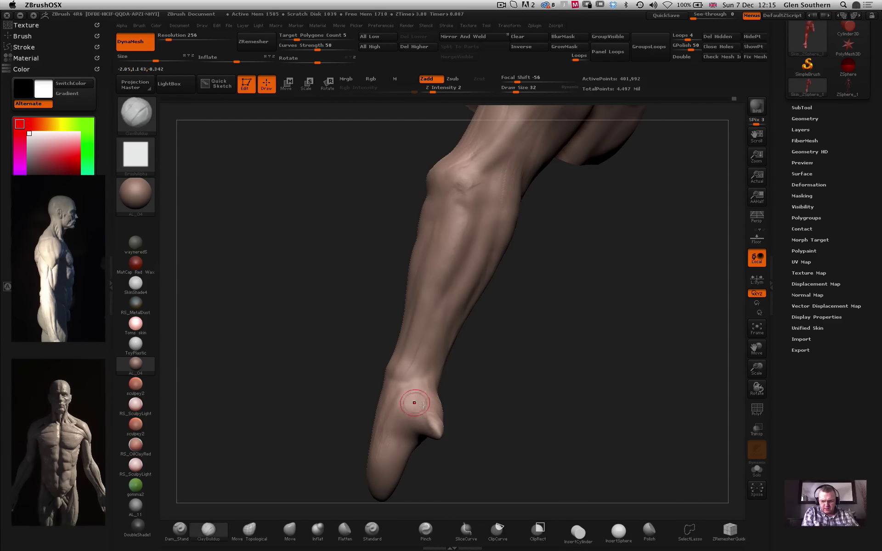
{"action": "key", "text": "shift"}
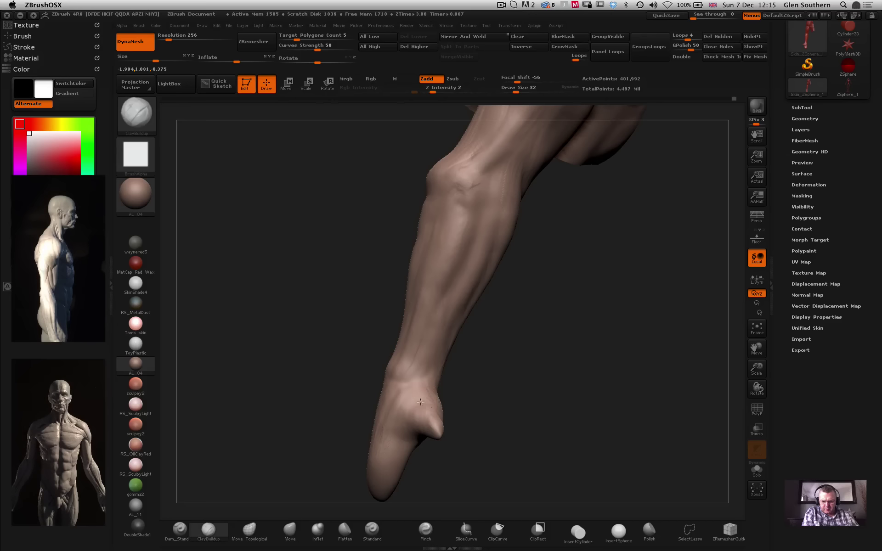
{"action": "key", "text": "shift"}
Refine the tendon ridges across the back of the hand and wrist and smooth them.
{"action": "mouse_move", "coordinate": [349, 437]}
{"action": "left_mouse_down"}
{"action": "mouse_move", "coordinate": [392, 445]}
{"action": "mouse_move", "coordinate": [343, 431]}
{"action": "mouse_move", "coordinate": [344, 398]}
{"action": "left_mouse_up"}
{"action": "key", "text": "shift"}
{"action": "left_click_drag", "start_coordinate": [341, 440], "coordinate": [380, 453]}
{"action": "key", "text": "shift"}
{"action": "mouse_move", "coordinate": [299, 394]}
{"action": "left_mouse_down"}
{"action": "mouse_move", "coordinate": [339, 392]}
{"action": "mouse_move", "coordinate": [354, 425]}
{"action": "left_mouse_up"}
{"action": "left_click_drag", "start_coordinate": [370, 411], "coordinate": [368, 449]}
{"action": "left_click_drag", "start_coordinate": [364, 392], "coordinate": [357, 436], "text": "shift"}
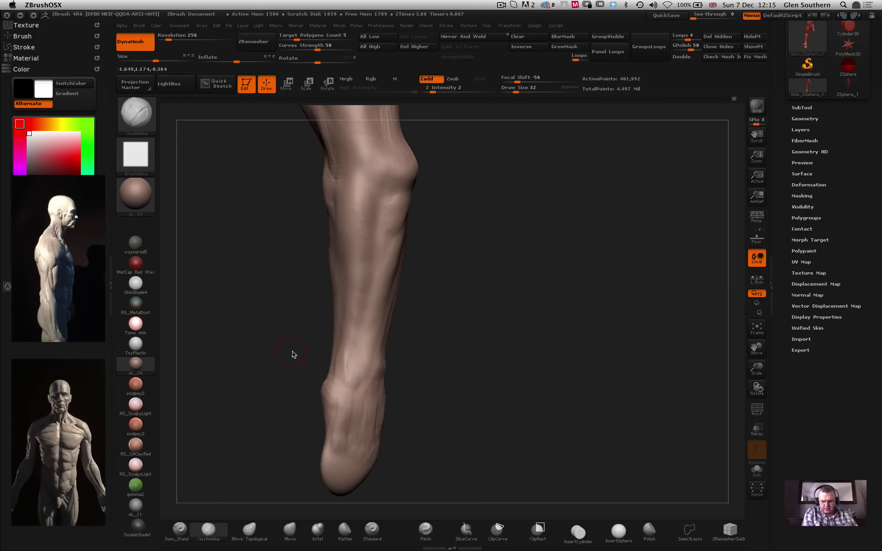
Smooth and build up the muscle forms around the inner elbow and the top of the forearm.
{"action": "left_click_drag", "start_coordinate": [293, 354], "coordinate": [324, 356]}
{"action": "key", "text": "shift"}
{"action": "left_click_drag", "start_coordinate": [349, 176], "coordinate": [349, 195]}
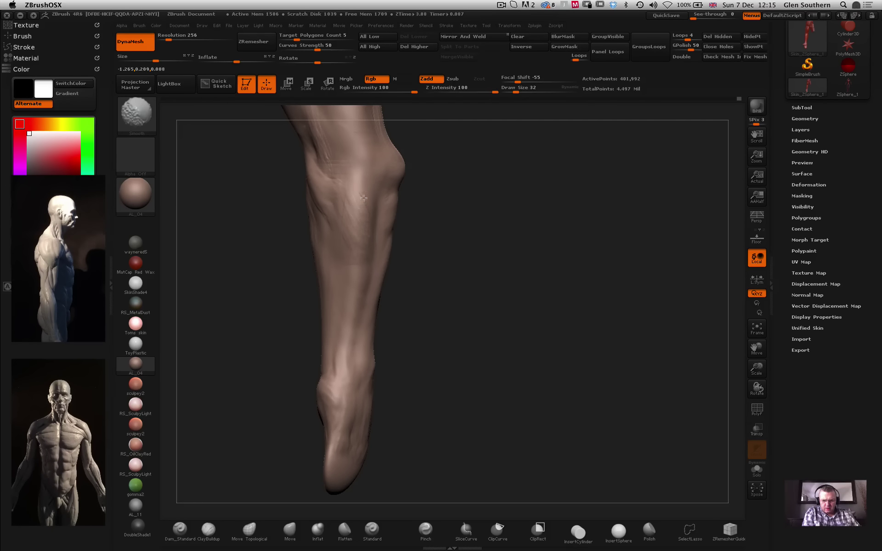
{"action": "key", "text": "ctrl"}
{"action": "mouse_move", "coordinate": [422, 225]}
{"action": "left_mouse_down"}
{"action": "mouse_move", "coordinate": [460, 305]}
{"action": "mouse_move", "coordinate": [517, 319]}
{"action": "mouse_move", "coordinate": [530, 303]}
{"action": "mouse_move", "coordinate": [439, 265]}
{"action": "mouse_move", "coordinate": [504, 291]}
{"action": "mouse_move", "coordinate": [518, 276]}
{"action": "mouse_move", "coordinate": [580, 290]}
{"action": "mouse_move", "coordinate": [565, 298]}
{"action": "mouse_move", "coordinate": [522, 237]}
{"action": "mouse_move", "coordinate": [539, 248]}
{"action": "mouse_move", "coordinate": [516, 257]}
{"action": "mouse_move", "coordinate": [536, 264]}
{"action": "mouse_move", "coordinate": [348, 261]}
{"action": "mouse_move", "coordinate": [496, 274]}
{"action": "mouse_move", "coordinate": [464, 277]}
{"action": "mouse_move", "coordinate": [466, 261]}
{"action": "mouse_move", "coordinate": [413, 249]}
{"action": "mouse_move", "coordinate": [352, 257]}
{"action": "mouse_move", "coordinate": [332, 240]}
{"action": "mouse_move", "coordinate": [454, 180]}
{"action": "left_mouse_up"}
{"action": "mouse_move", "coordinate": [514, 224]}
{"action": "left_mouse_down"}
{"action": "mouse_move", "coordinate": [505, 227]}
{"action": "mouse_move", "coordinate": [516, 230]}
{"action": "left_mouse_up"}
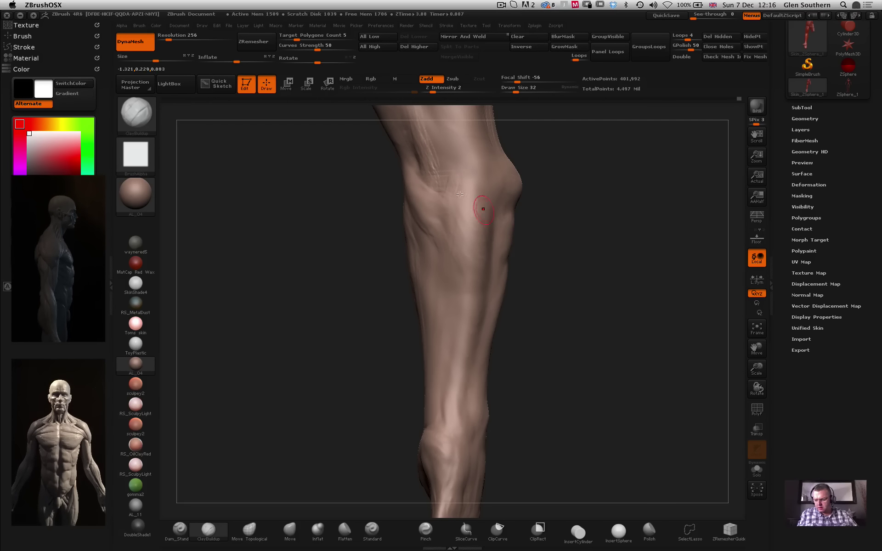
{"action": "left_click_drag", "start_coordinate": [505, 184], "coordinate": [501, 179]}
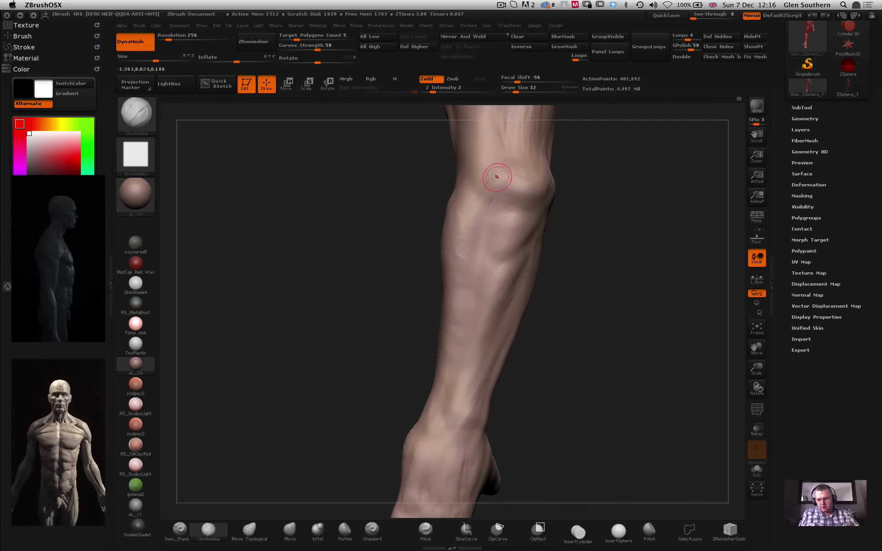
{"action": "right_click_drag", "start_coordinate": [497, 177], "coordinate": [487, 203]}
Add long muscle strands down the inner forearm from the elbow crease to the wrist.
{"action": "mouse_move", "coordinate": [356, 230]}
{"action": "left_mouse_down"}
{"action": "mouse_move", "coordinate": [364, 221]}
{"action": "mouse_move", "coordinate": [307, 219]}
{"action": "mouse_move", "coordinate": [291, 200]}
{"action": "mouse_move", "coordinate": [465, 175]}
{"action": "mouse_move", "coordinate": [452, 185]}
{"action": "left_mouse_up"}
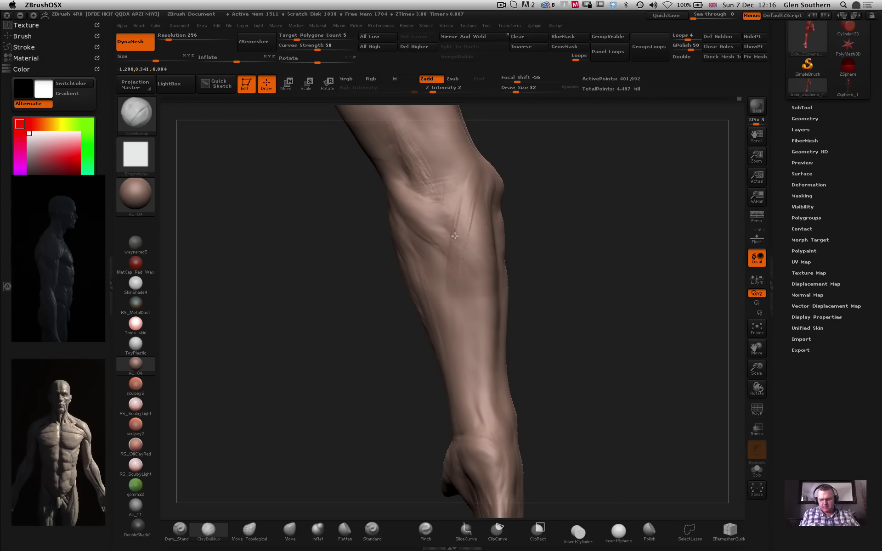
{"action": "left_click_drag", "start_coordinate": [355, 268], "coordinate": [337, 263]}
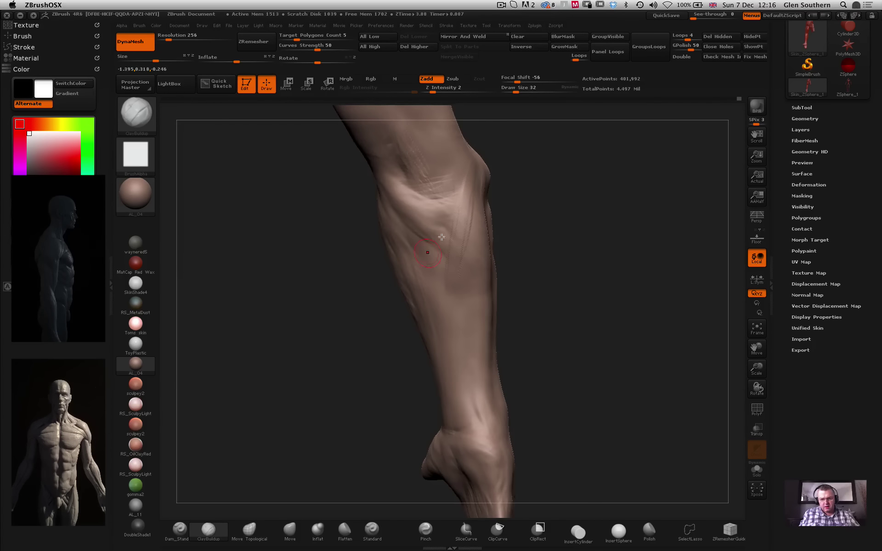
{"action": "left_click_drag", "start_coordinate": [451, 351], "coordinate": [438, 247]}
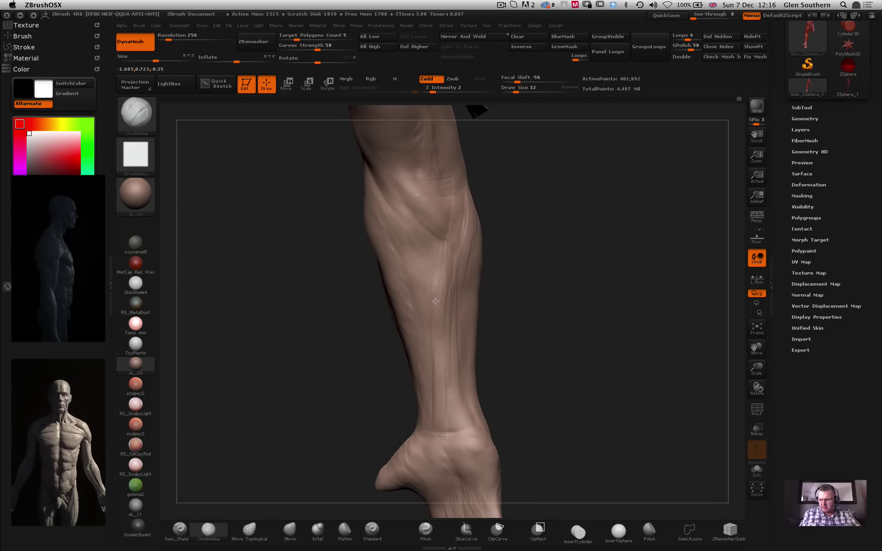
{"action": "mouse_move", "coordinate": [340, 306]}
{"action": "left_mouse_down"}
{"action": "mouse_move", "coordinate": [345, 293]}
{"action": "mouse_move", "coordinate": [339, 309]}
{"action": "mouse_move", "coordinate": [330, 299]}
{"action": "mouse_move", "coordinate": [339, 291]}
{"action": "mouse_move", "coordinate": [381, 297]}
{"action": "left_mouse_up"}
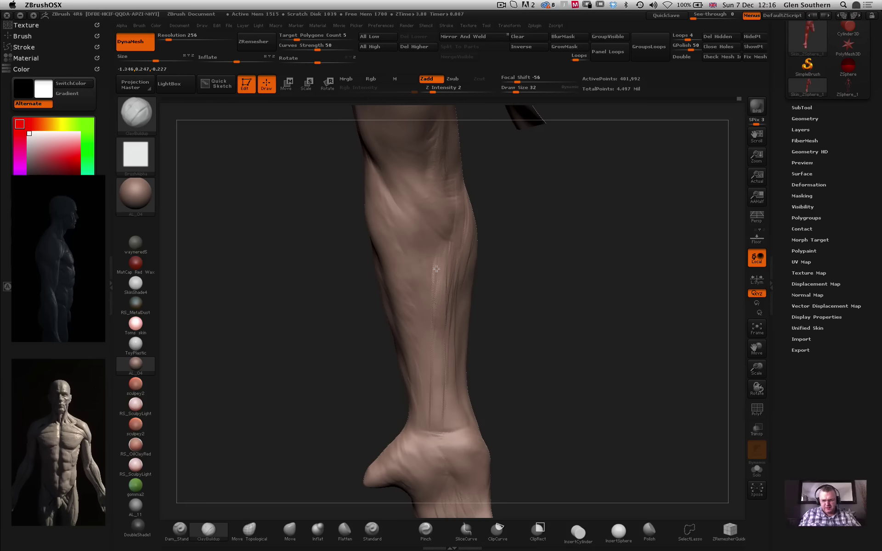
{"action": "mouse_move", "coordinate": [427, 241]}
{"action": "left_mouse_down"}
{"action": "mouse_move", "coordinate": [419, 319]}
{"action": "mouse_move", "coordinate": [427, 404]}
{"action": "left_mouse_up"}
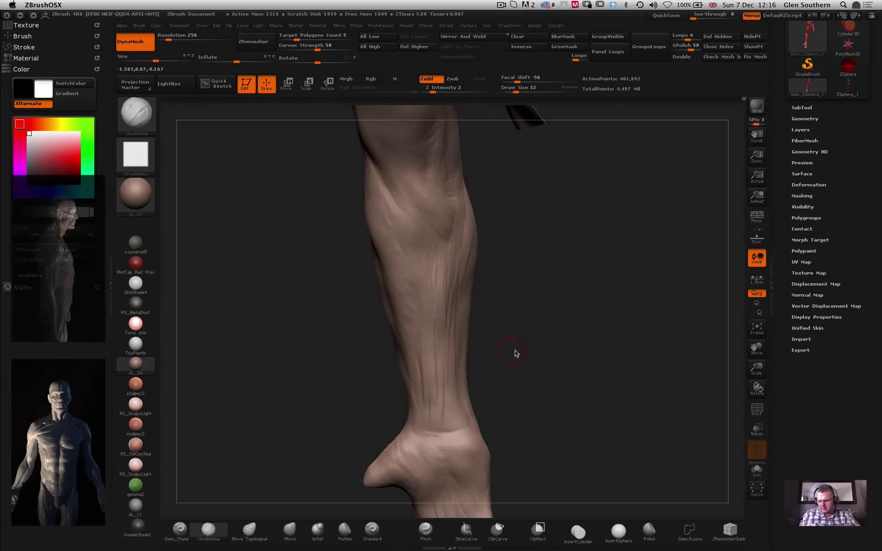
Build up the diagonal flexor strands fanning from the inner elbow down across the forearm.
{"action": "left_click_drag", "start_coordinate": [515, 353], "coordinate": [453, 356]}
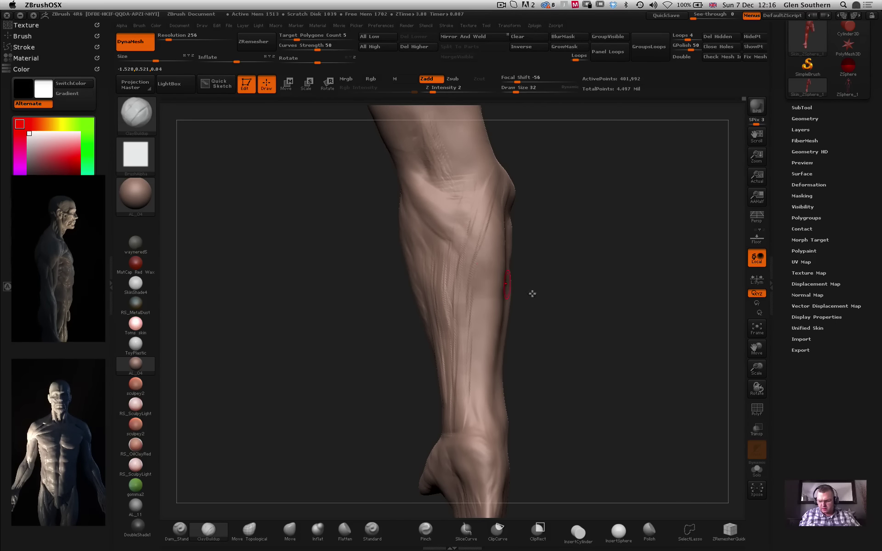
{"action": "mouse_move", "coordinate": [531, 294]}
{"action": "left_mouse_down"}
{"action": "mouse_move", "coordinate": [535, 264]}
{"action": "mouse_move", "coordinate": [498, 202]}
{"action": "left_mouse_up"}
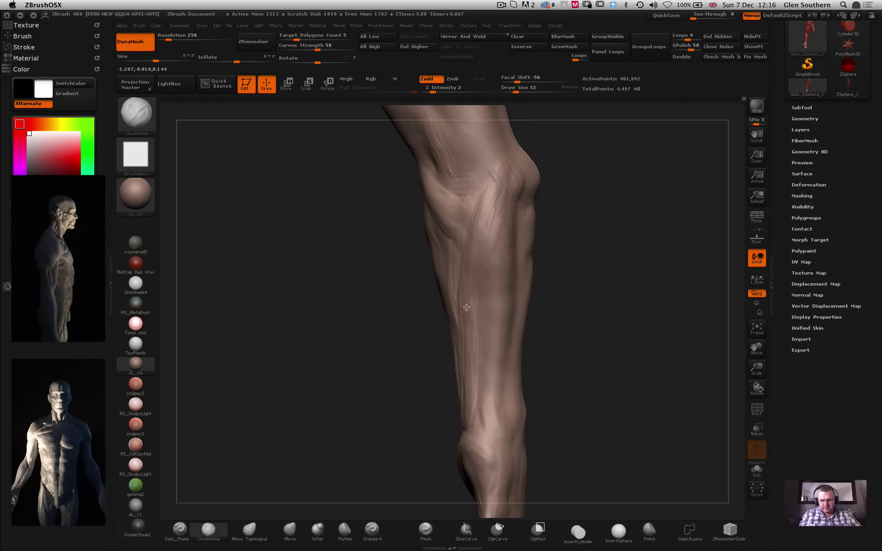
{"action": "left_click_drag", "start_coordinate": [414, 226], "coordinate": [346, 236]}
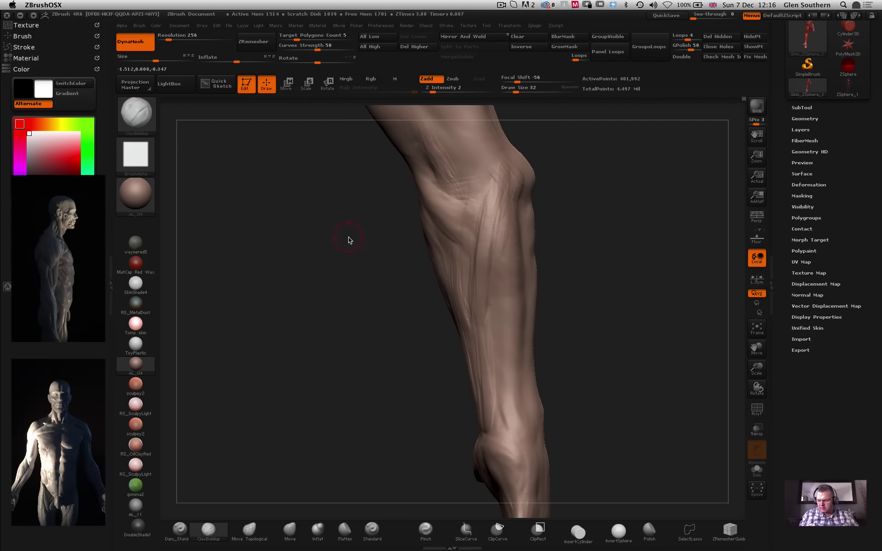
{"action": "mouse_move", "coordinate": [423, 219]}
{"action": "left_mouse_down"}
{"action": "mouse_move", "coordinate": [404, 221]}
{"action": "mouse_move", "coordinate": [482, 195]}
{"action": "mouse_move", "coordinate": [485, 271]}
{"action": "left_mouse_up"}
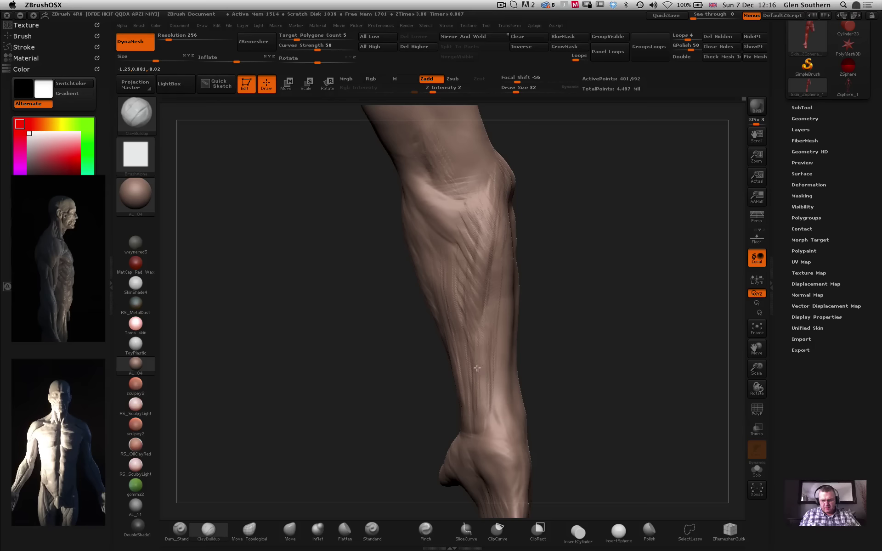
{"action": "left_click_drag", "start_coordinate": [430, 351], "coordinate": [381, 345]}
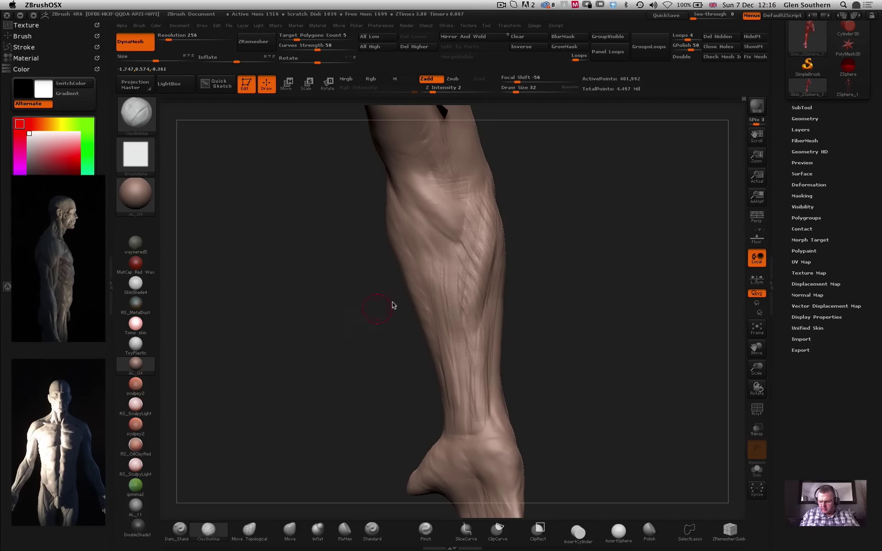
Add fine tendon strands along the lower inner forearm to the wrist, reducing the Draw Size to 28.
{"action": "left_click_drag", "start_coordinate": [393, 305], "coordinate": [454, 408]}
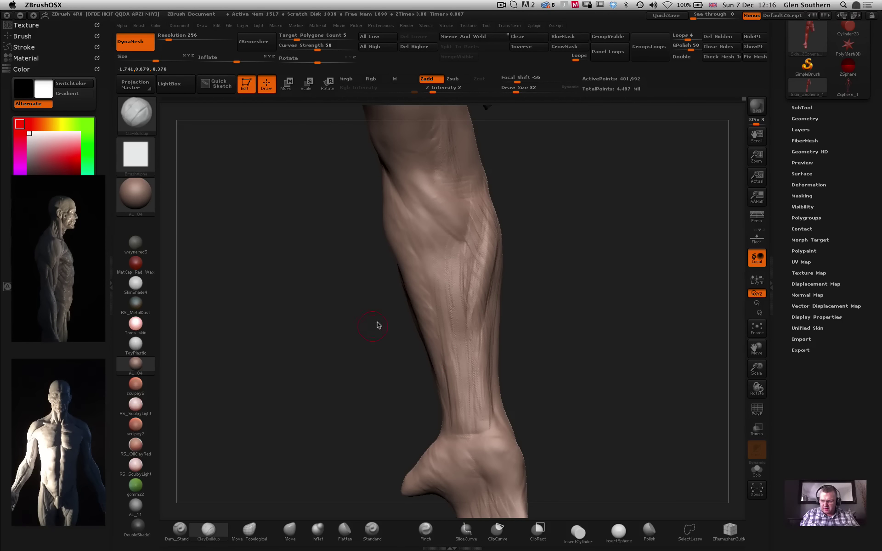
{"action": "left_click_drag", "start_coordinate": [377, 325], "coordinate": [387, 322]}
{"action": "left_click_drag", "start_coordinate": [505, 91], "coordinate": [504, 92]}
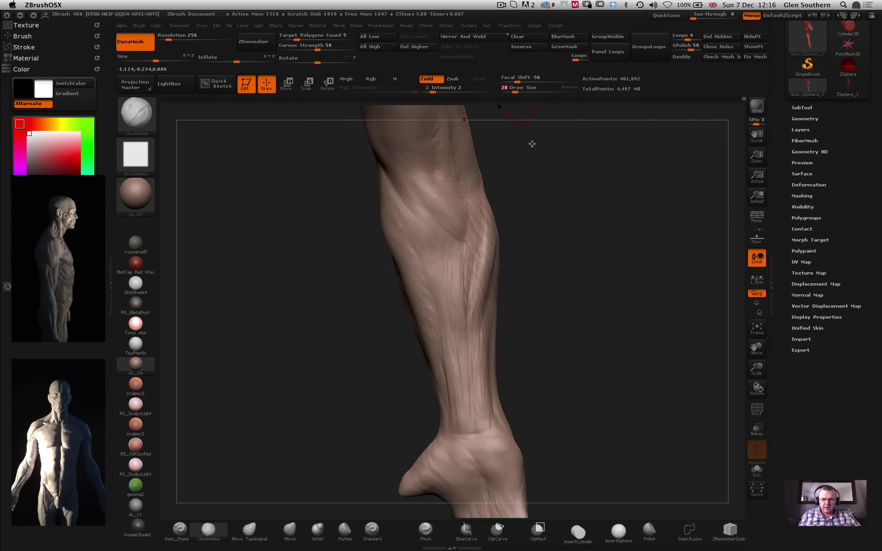
{"action": "mouse_move", "coordinate": [532, 143]}
{"action": "left_mouse_down"}
{"action": "mouse_move", "coordinate": [487, 402]}
{"action": "mouse_move", "coordinate": [460, 402]}
{"action": "left_mouse_up"}
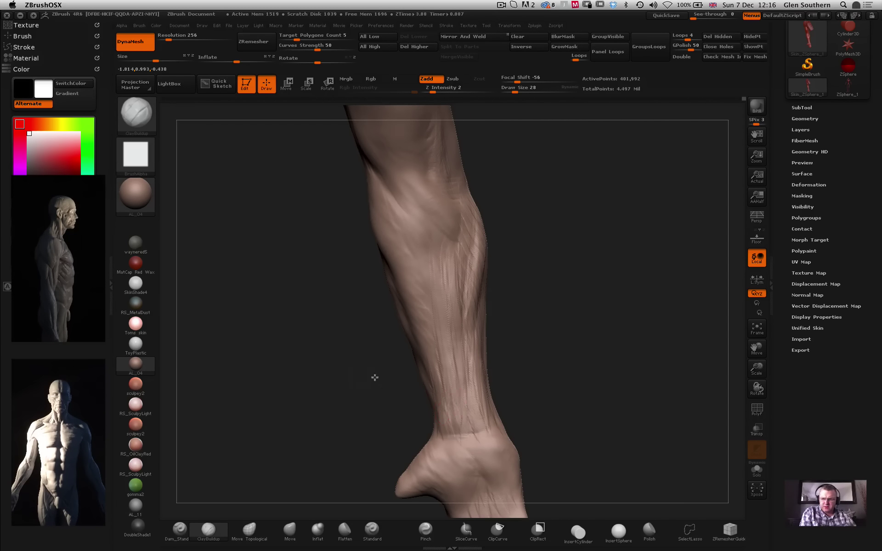
{"action": "left_click_drag", "start_coordinate": [375, 377], "coordinate": [424, 415]}
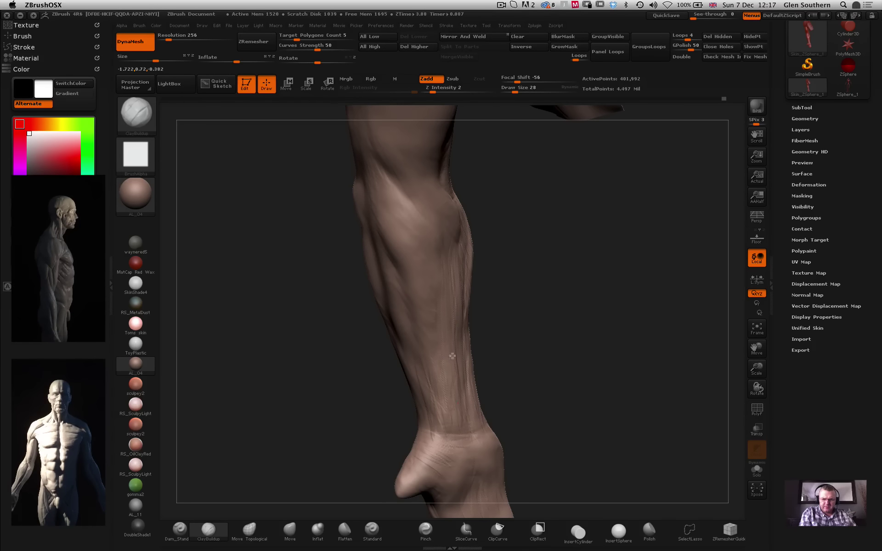
Smooth the strands over the whole inner forearm with a Draw Size of 78.
{"action": "key", "text": "shift"}
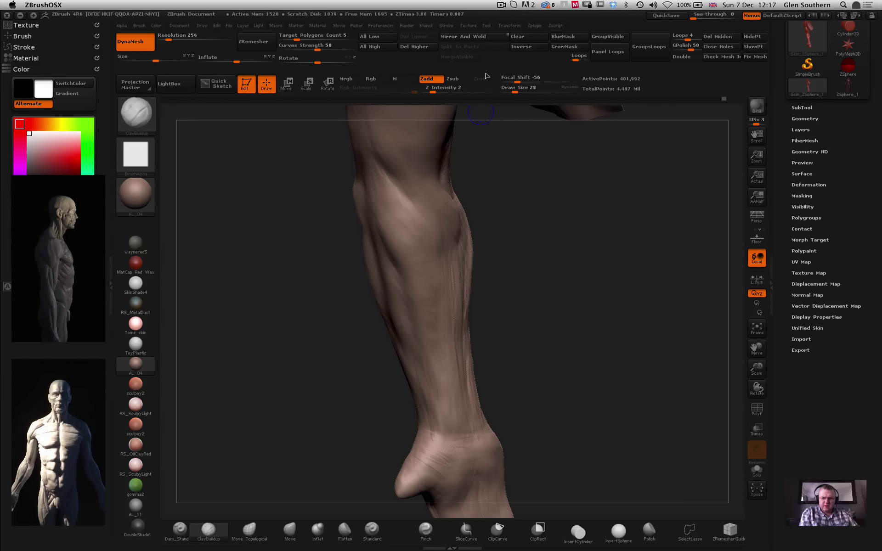
{"action": "left_click", "coordinate": [524, 92]}
{"action": "key", "text": "shift"}
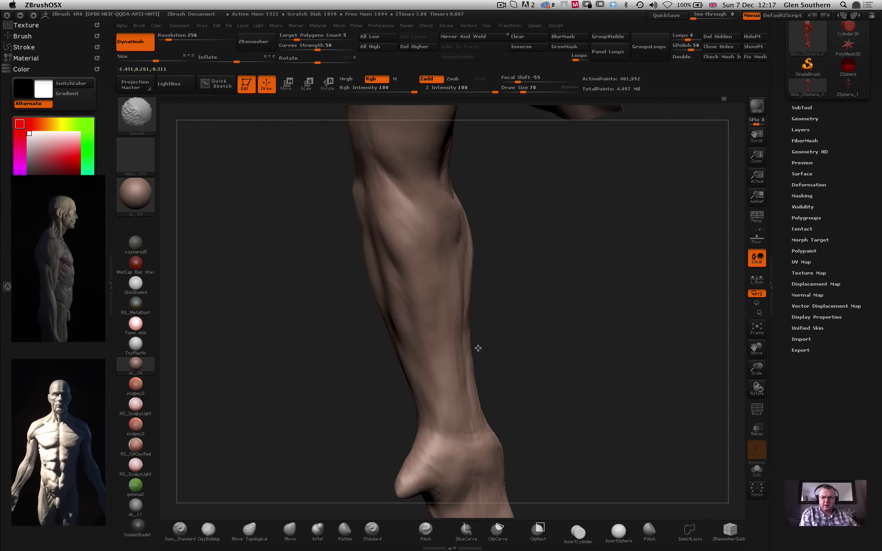
{"action": "right_click_drag", "start_coordinate": [447, 224], "coordinate": [465, 273]}
{"action": "key", "text": "shift"}
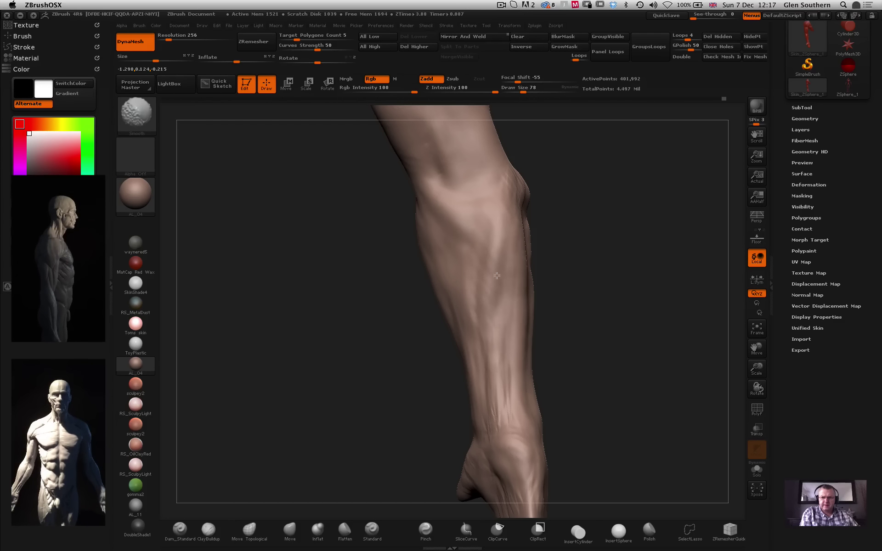
Level the inner forearm muscles with the Flatten brush and soften the strands down to the wrist.
{"action": "left_click", "coordinate": [345, 531]}
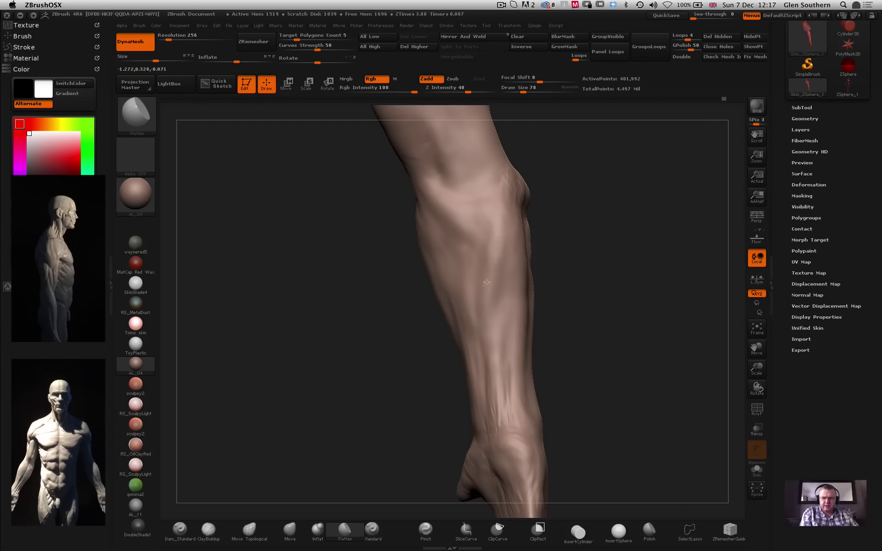
{"action": "left_click_drag", "start_coordinate": [486, 282], "coordinate": [488, 246]}
{"action": "left_click_drag", "start_coordinate": [499, 298], "coordinate": [494, 321], "text": "shift"}
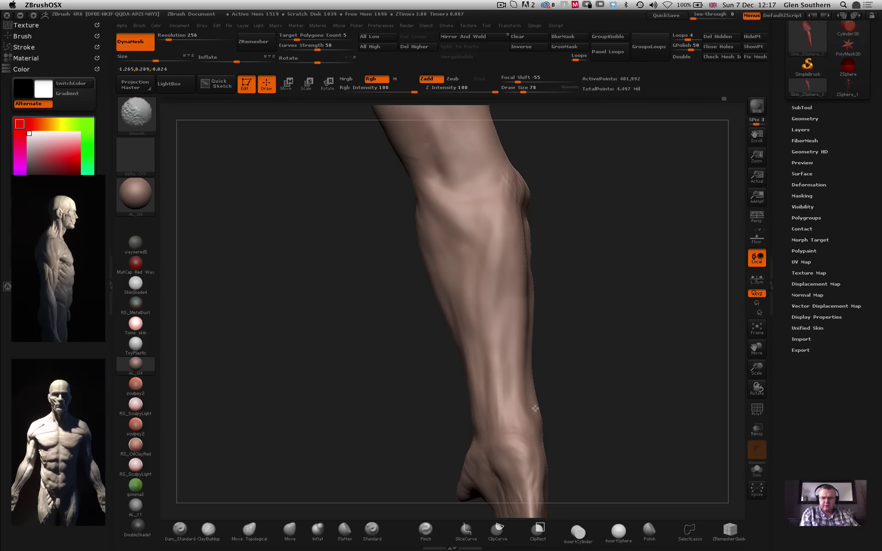
{"action": "left_click_drag", "start_coordinate": [535, 408], "coordinate": [534, 400], "text": "shift"}
{"action": "mouse_move", "coordinate": [464, 243]}
{"action": "left_mouse_down"}
{"action": "mouse_move", "coordinate": [473, 299]}
{"action": "mouse_move", "coordinate": [489, 260]}
{"action": "left_mouse_up"}
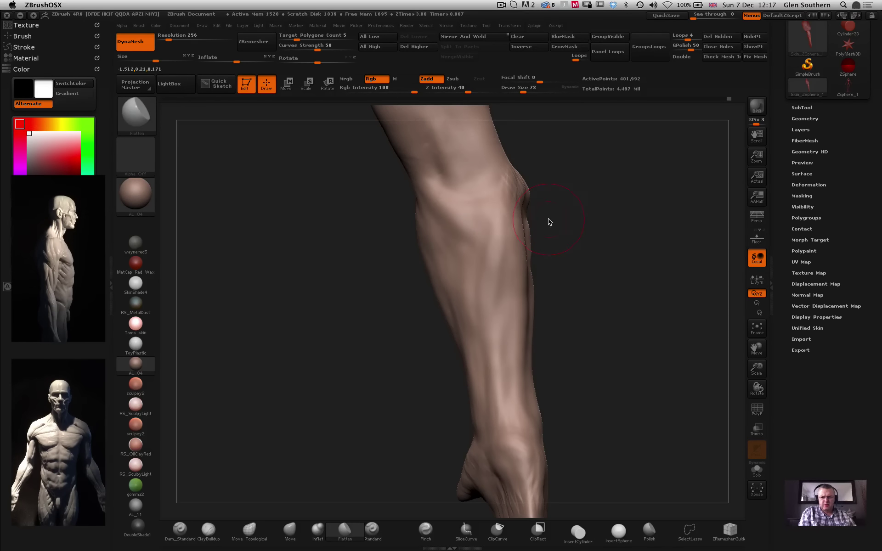
Smooth the surface around the bony point of the elbow and the upper arm just above it.
{"action": "right_click_drag", "start_coordinate": [532, 274], "coordinate": [573, 258], "text": "ctrl"}
{"action": "mouse_move", "coordinate": [573, 259]}
{"action": "left_mouse_down"}
{"action": "mouse_move", "coordinate": [537, 216]}
{"action": "mouse_move", "coordinate": [530, 220]}
{"action": "left_mouse_up"}
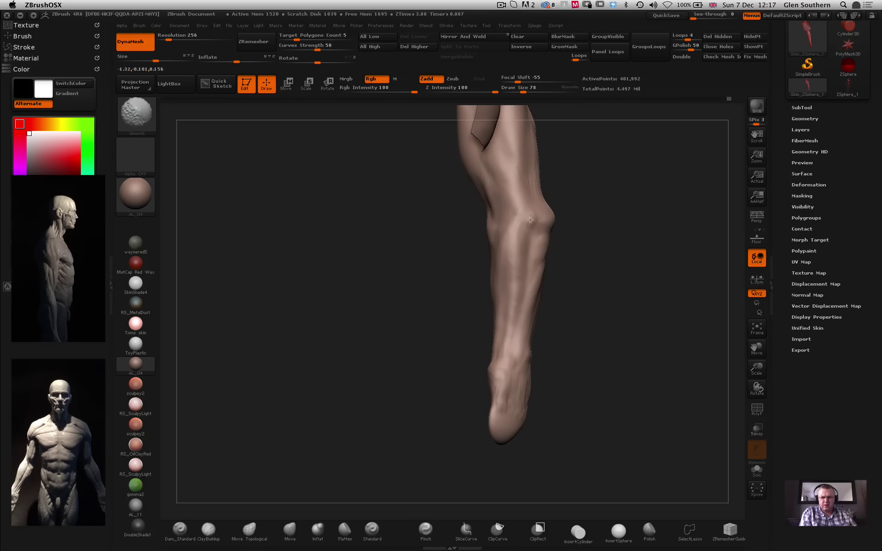
{"action": "left_click_drag", "start_coordinate": [535, 176], "coordinate": [539, 205]}
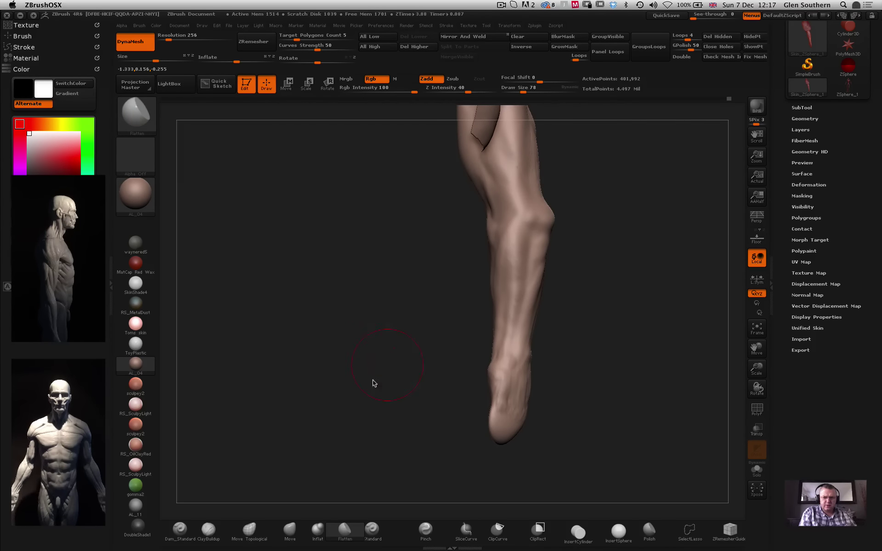
Swell the muscle volume of the arm with the Inflat brush at a Draw Size of 105.
{"action": "left_click", "coordinate": [318, 532]}
{"action": "left_click", "coordinate": [527, 90]}
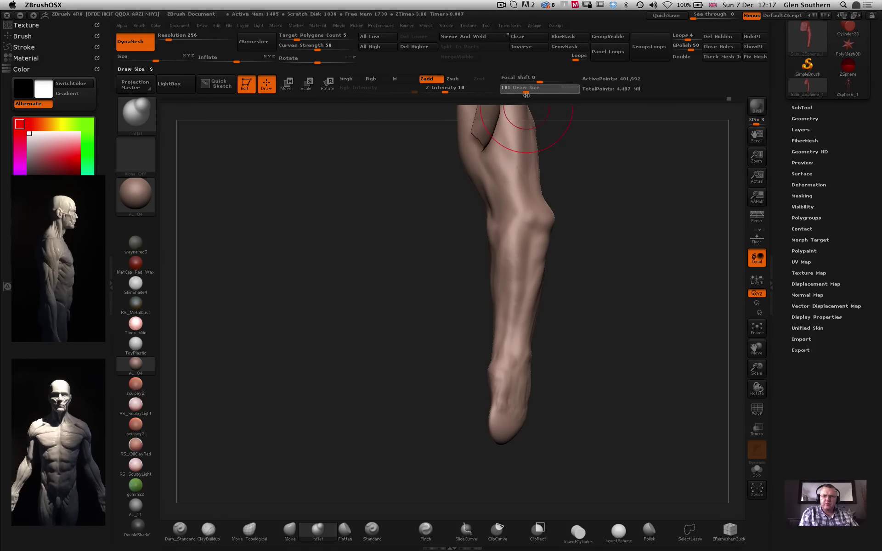
{"action": "mouse_move", "coordinate": [463, 193]}
{"action": "left_mouse_down"}
{"action": "mouse_move", "coordinate": [448, 191]}
{"action": "mouse_move", "coordinate": [420, 153]}
{"action": "mouse_move", "coordinate": [448, 183]}
{"action": "left_mouse_up"}
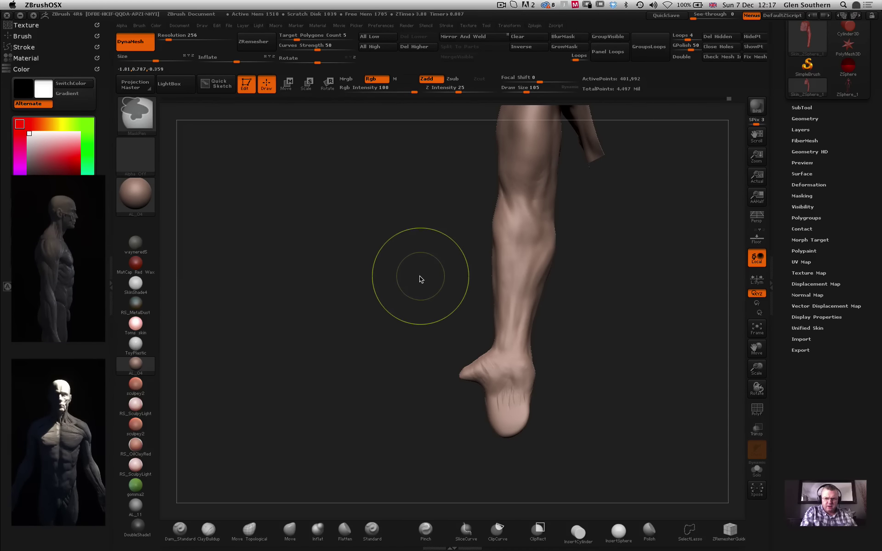
Reshape the contours of the upper arm above the elbow and the wrist with the Move brush.
{"action": "left_click", "coordinate": [292, 534]}
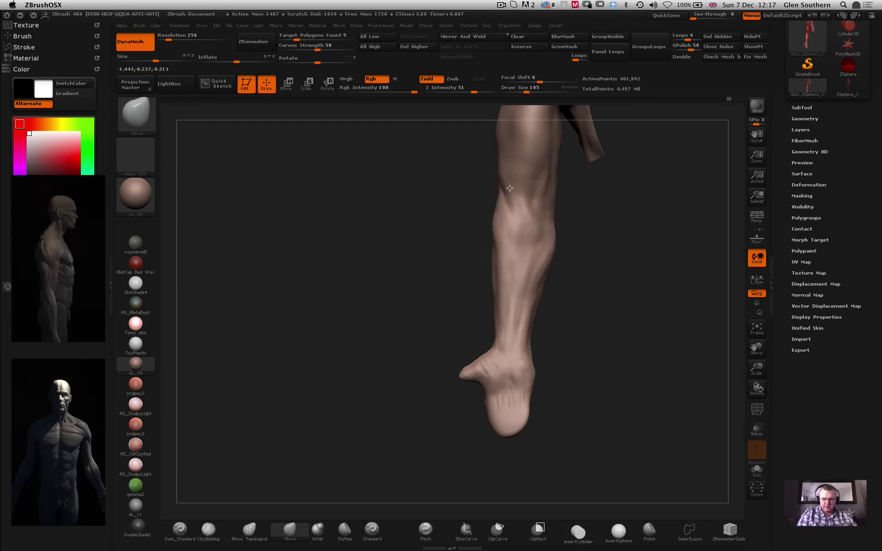
{"action": "left_click_drag", "start_coordinate": [510, 188], "coordinate": [505, 180]}
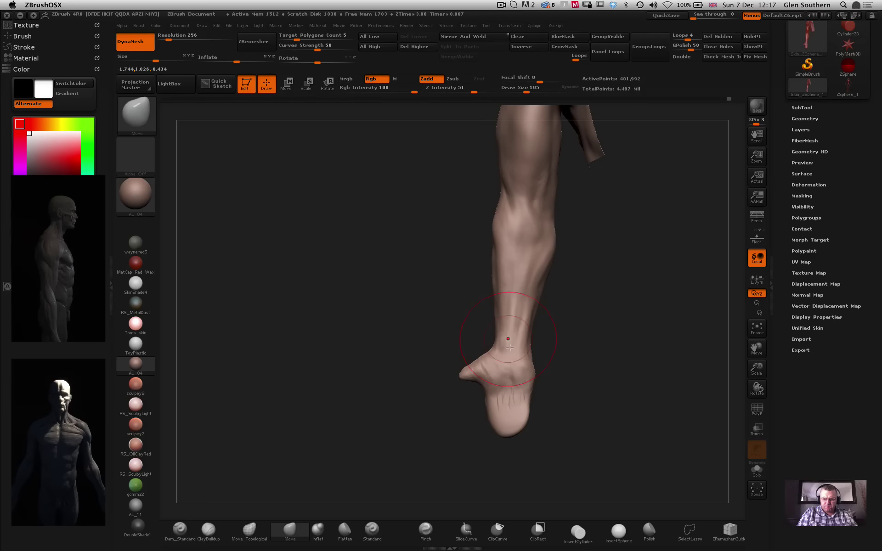
{"action": "left_click_drag", "start_coordinate": [514, 352], "coordinate": [515, 368]}
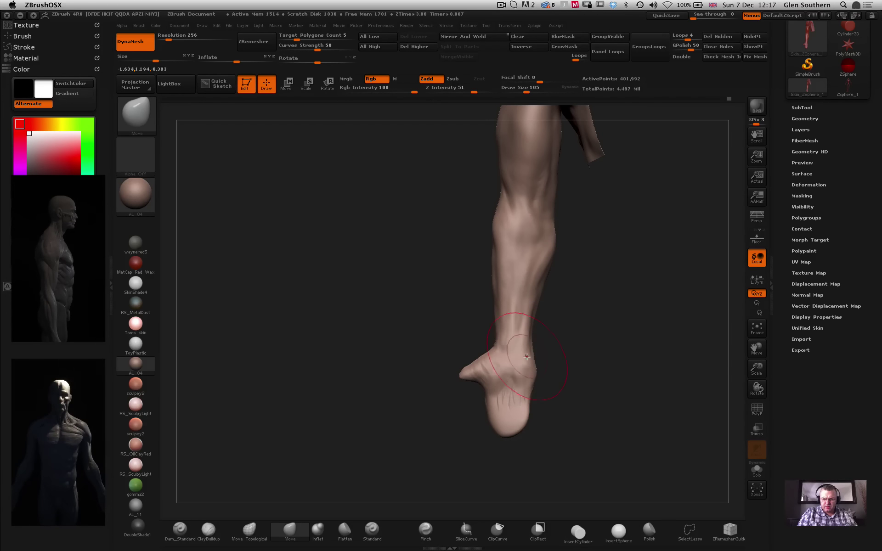
Lengthen the fingertip end of the hand slightly with the Move brush.
{"action": "left_click_drag", "start_coordinate": [512, 404], "coordinate": [515, 423]}
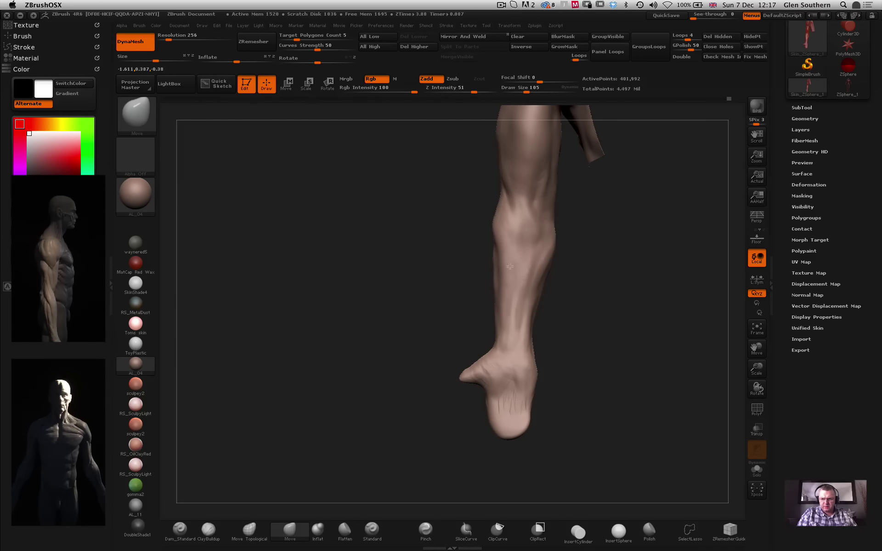
{"action": "left_click_drag", "start_coordinate": [440, 298], "coordinate": [407, 287]}
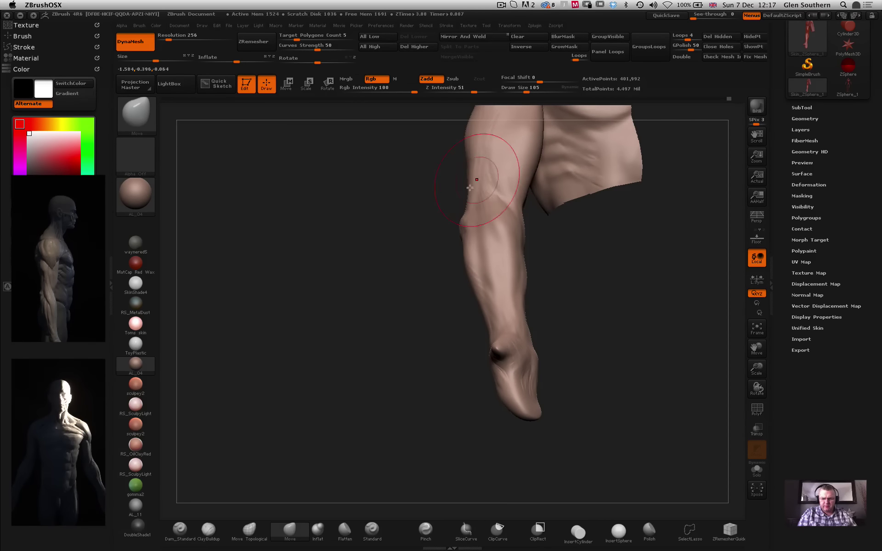
{"action": "mouse_move", "coordinate": [477, 180]}
{"action": "right_mouse_down"}
{"action": "mouse_move", "coordinate": [502, 246]}
{"action": "mouse_move", "coordinate": [485, 338]}
{"action": "right_mouse_up"}
Smooth the muscle surface along the upper arm between the shoulder and the elbow.
{"action": "left_click_drag", "start_coordinate": [393, 250], "coordinate": [453, 267]}
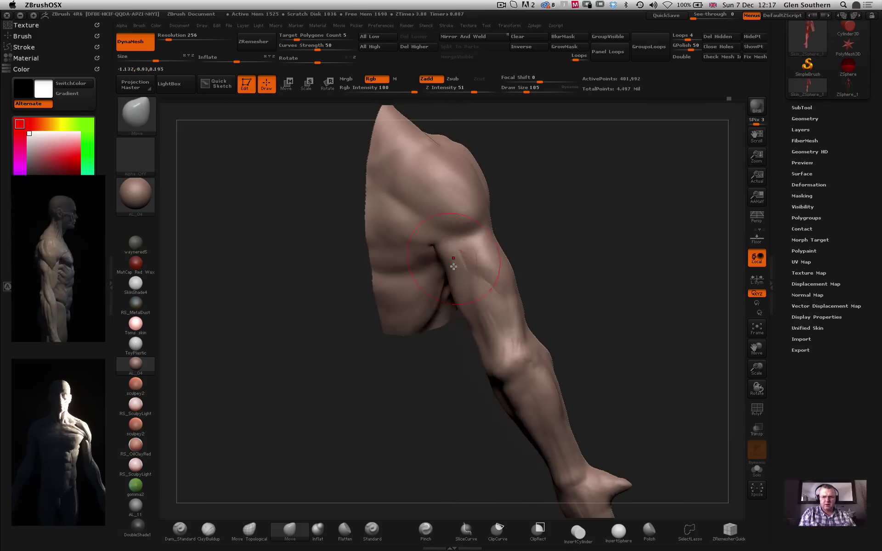
{"action": "key", "text": "shift"}
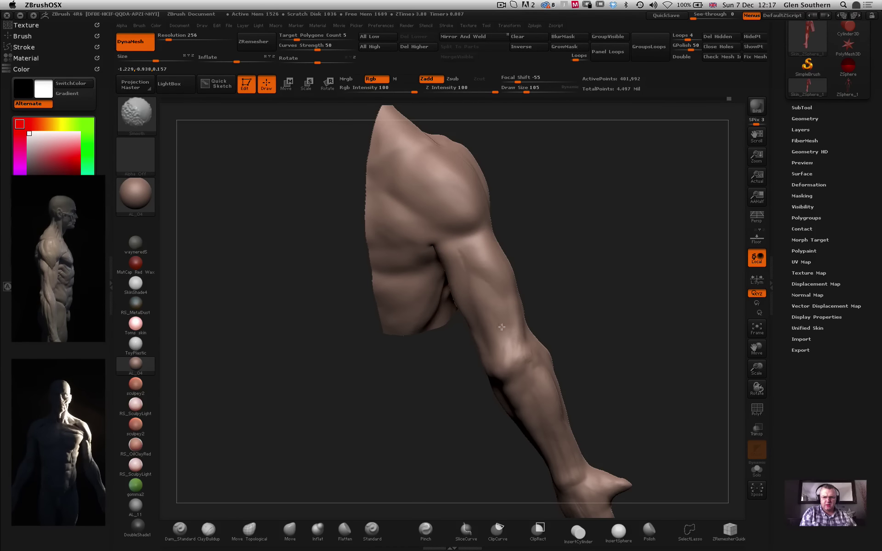
{"action": "mouse_move", "coordinate": [499, 235]}
{"action": "left_mouse_down"}
{"action": "mouse_move", "coordinate": [494, 331]}
{"action": "mouse_move", "coordinate": [495, 319]}
{"action": "left_mouse_up"}
{"action": "key", "text": "shift"}
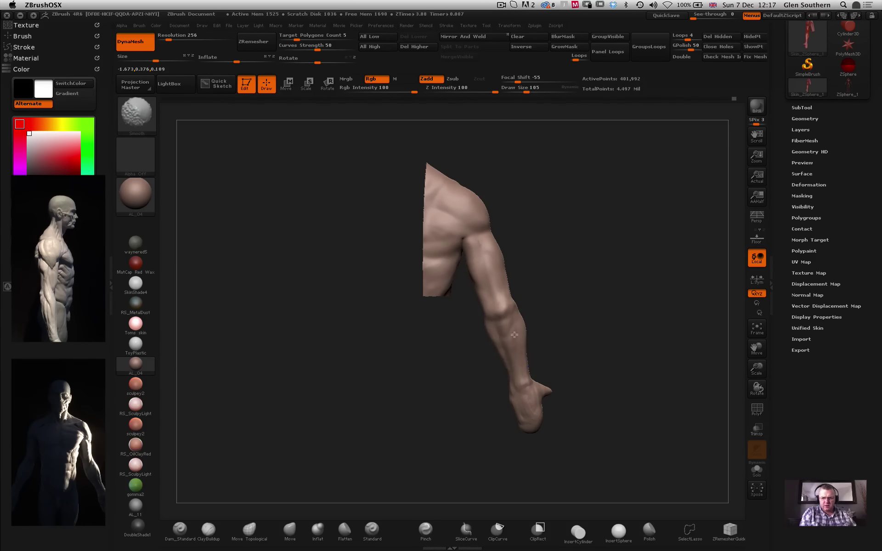
Adjust the inner contour of the forearm just below the elbow with the Move brush.
{"action": "right_click_drag", "start_coordinate": [541, 326], "coordinate": [577, 343], "text": "ctrl"}
{"action": "mouse_move", "coordinate": [599, 351]}
{"action": "left_mouse_down"}
{"action": "mouse_move", "coordinate": [600, 302]}
{"action": "mouse_move", "coordinate": [569, 317]}
{"action": "left_mouse_up"}
{"action": "left_click_drag", "start_coordinate": [473, 349], "coordinate": [478, 346]}
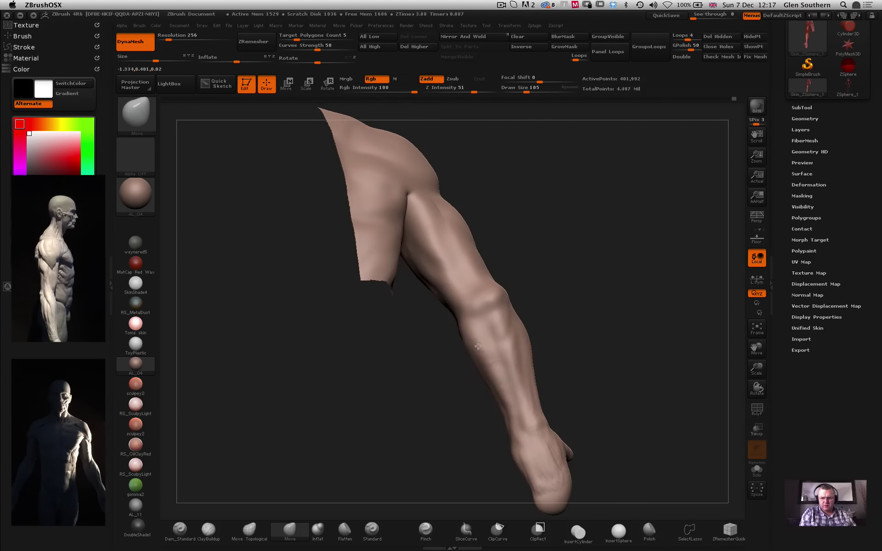
{"action": "left_click_drag", "start_coordinate": [580, 354], "coordinate": [511, 385]}
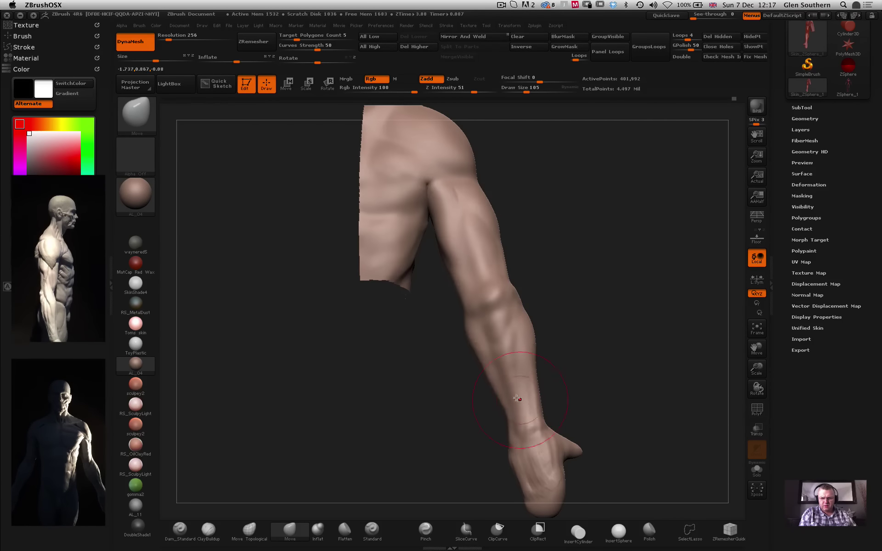
Level the forearm muscles below the elbow with the Flatten brush at a Draw Size of 30 and smooth them.
{"action": "left_click", "coordinate": [345, 531]}
{"action": "left_click_drag", "start_coordinate": [526, 92], "coordinate": [515, 92]}
{"action": "key", "text": "shift"}
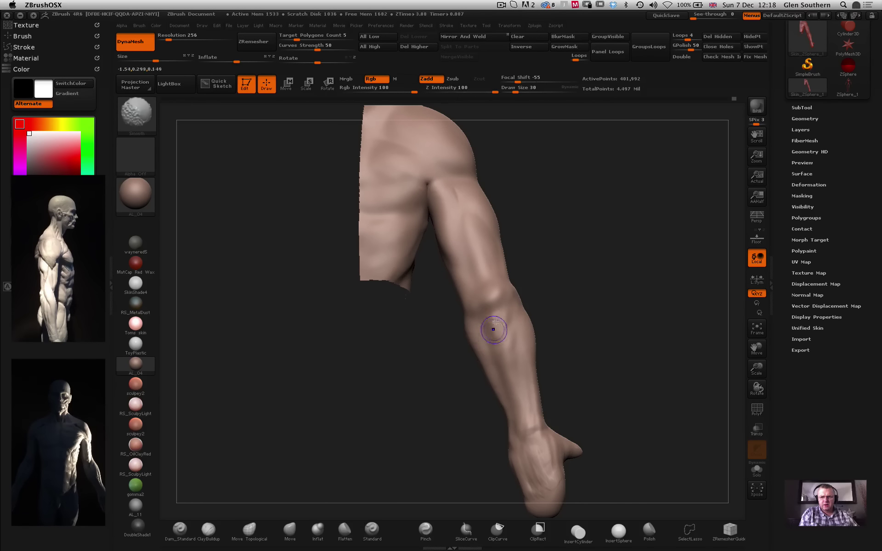
{"action": "key", "text": "shift"}
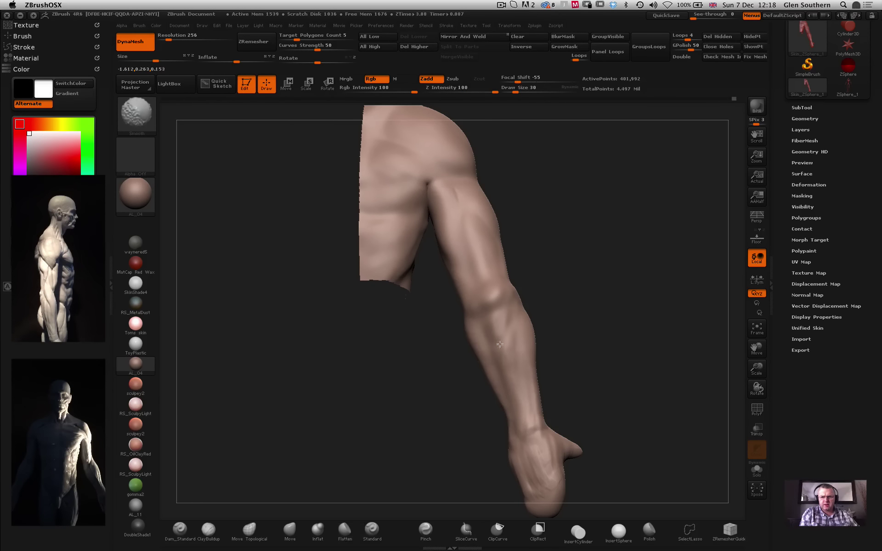
{"action": "right_click_drag", "start_coordinate": [510, 347], "coordinate": [536, 336]}
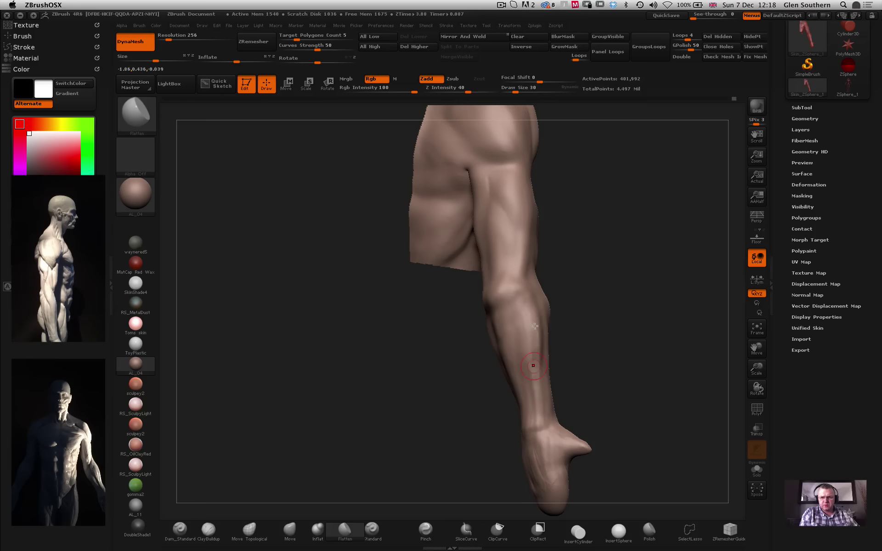
{"action": "key", "text": "shift"}
Smooth the forearm and the outer side of the elbow at a Draw Size of 37.
{"action": "left_click_drag", "start_coordinate": [515, 92], "coordinate": [517, 91]}
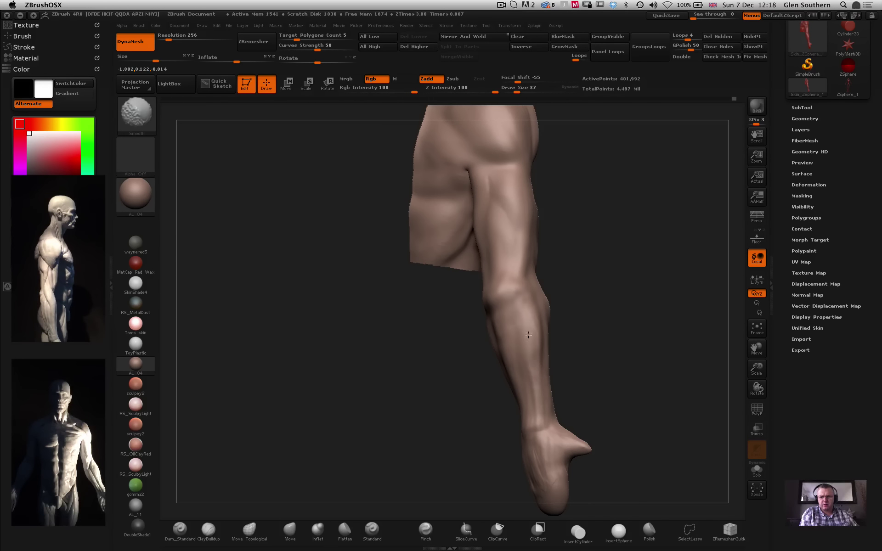
{"action": "mouse_move", "coordinate": [537, 349]}
{"action": "right_mouse_down"}
{"action": "mouse_move", "coordinate": [468, 331]}
{"action": "mouse_move", "coordinate": [512, 317]}
{"action": "mouse_move", "coordinate": [493, 318]}
{"action": "right_mouse_up"}
{"action": "key", "text": "shift"}
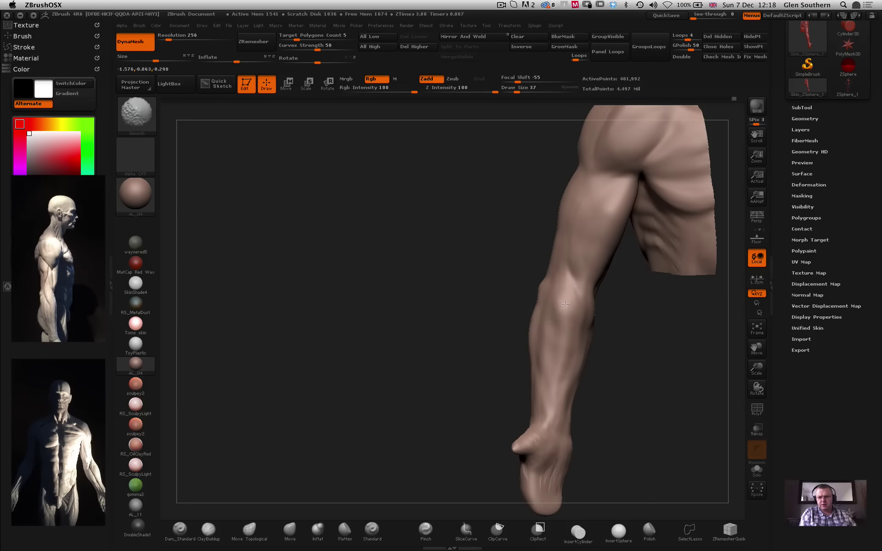
{"action": "key", "text": "shift"}
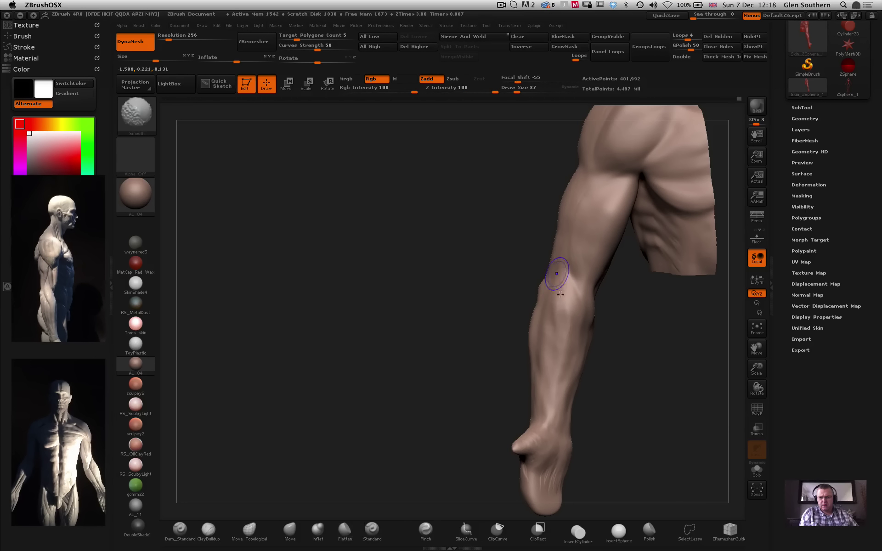
Unhide the rest of the body so the complete figure is shown.
{"action": "mouse_move", "coordinate": [528, 340]}
{"action": "right_mouse_down", "text": "ctrl"}
{"action": "mouse_move", "coordinate": [492, 303]}
{"action": "mouse_move", "coordinate": [409, 275]}
{"action": "mouse_move", "coordinate": [439, 288]}
{"action": "mouse_move", "coordinate": [367, 283]}
{"action": "right_mouse_up", "text": "ctrl"}
{"action": "left_click", "coordinate": [368, 275], "text": "ctrl+shift"}
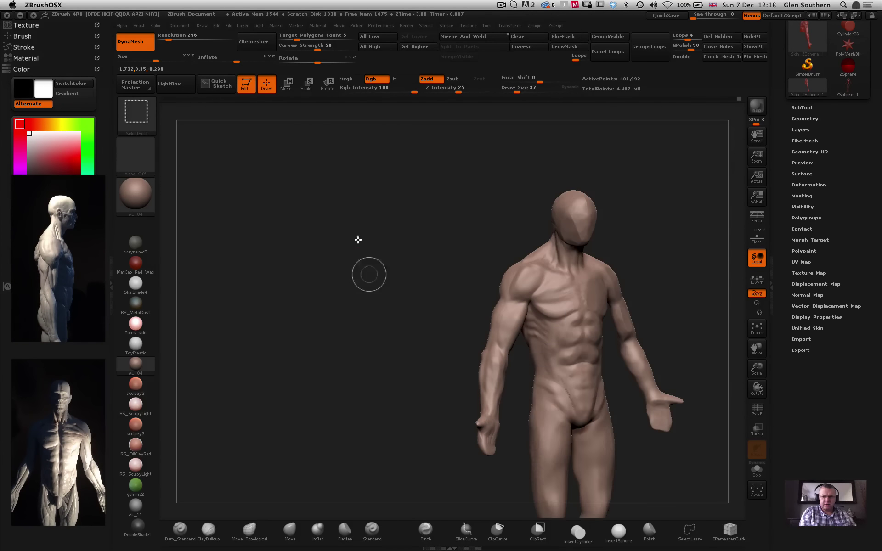
{"action": "right_click_drag", "start_coordinate": [447, 278], "coordinate": [315, 249], "text": "ctrl"}
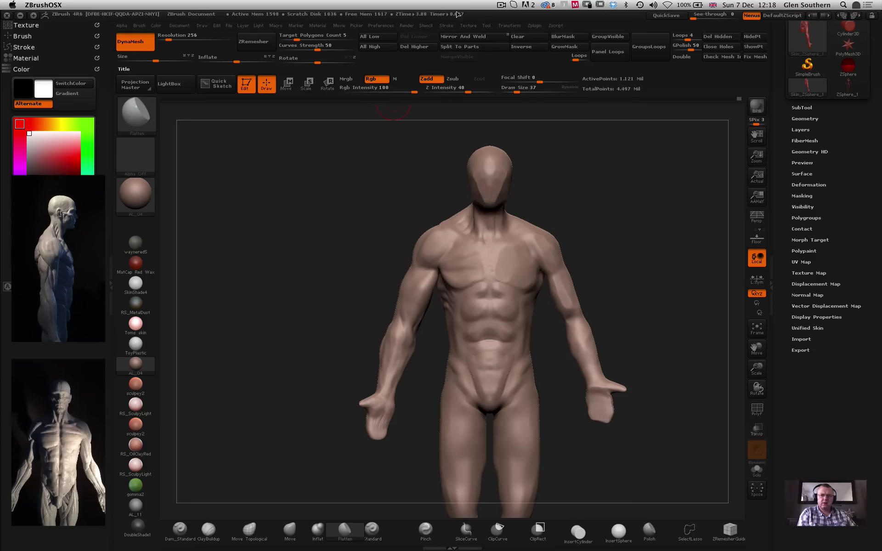
{"action": "left_click_drag", "start_coordinate": [355, 228], "coordinate": [372, 186]}
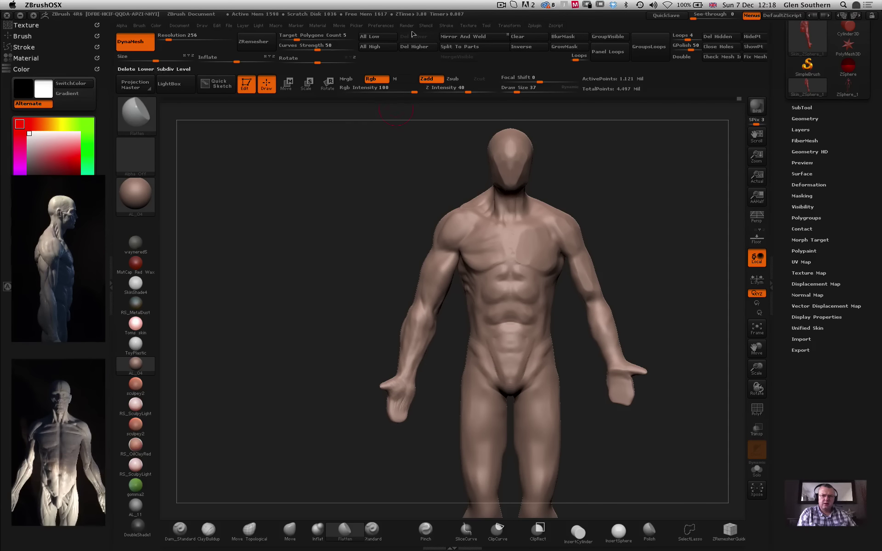
{"action": "mouse_move", "coordinate": [330, 230]}
{"action": "left_mouse_down"}
{"action": "mouse_move", "coordinate": [326, 212]}
{"action": "mouse_move", "coordinate": [346, 166]}
{"action": "left_mouse_up"}
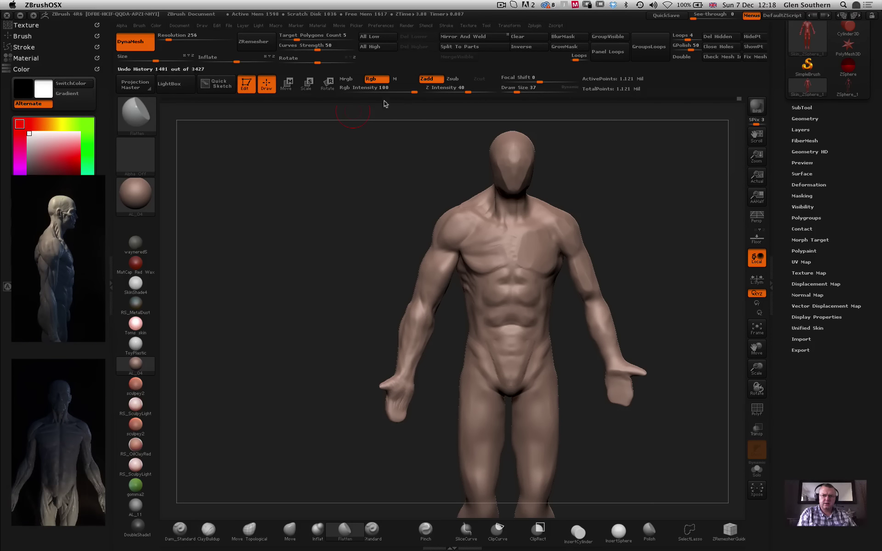
Apply Mirror And Weld to copy the sculpted arm and torso side to the other half of the figure.
{"action": "left_click_drag", "start_coordinate": [360, 175], "coordinate": [428, 117]}
{"action": "mouse_move", "coordinate": [363, 177]}
{"action": "left_mouse_down"}
{"action": "mouse_move", "coordinate": [335, 219]}
{"action": "mouse_move", "coordinate": [405, 113]}
{"action": "left_mouse_up"}
{"action": "left_click", "coordinate": [445, 39]}
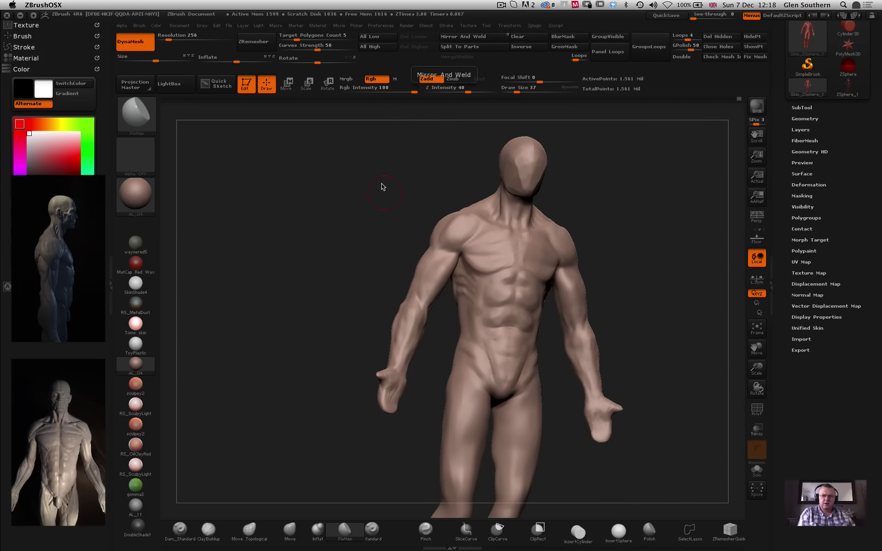
Reshape the outer edge of the chest beside the armpit with the Move brush at a Draw Size of 72.
{"action": "left_click_drag", "start_coordinate": [382, 187], "coordinate": [369, 199]}
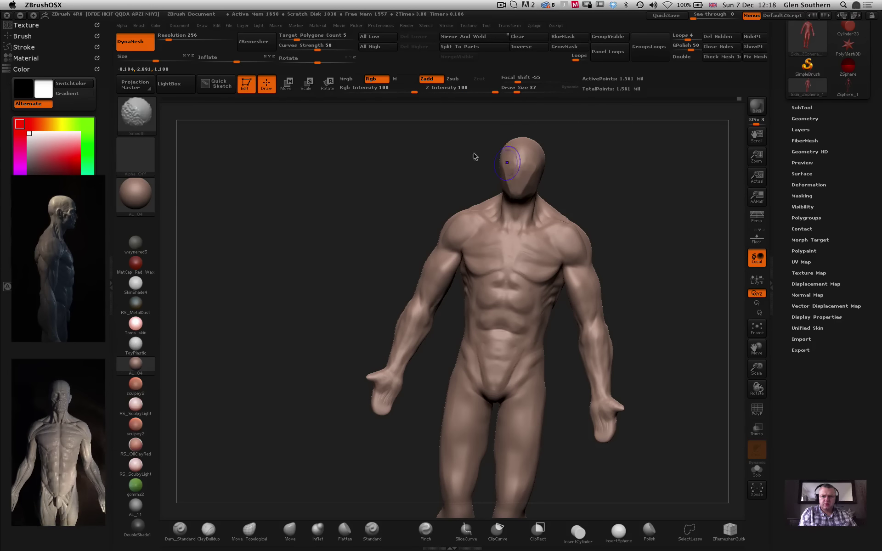
{"action": "left_click_drag", "start_coordinate": [474, 155], "coordinate": [469, 157]}
{"action": "left_click_drag", "start_coordinate": [378, 213], "coordinate": [391, 221]}
{"action": "right_click_drag", "start_coordinate": [439, 253], "coordinate": [432, 221], "text": "ctrl"}
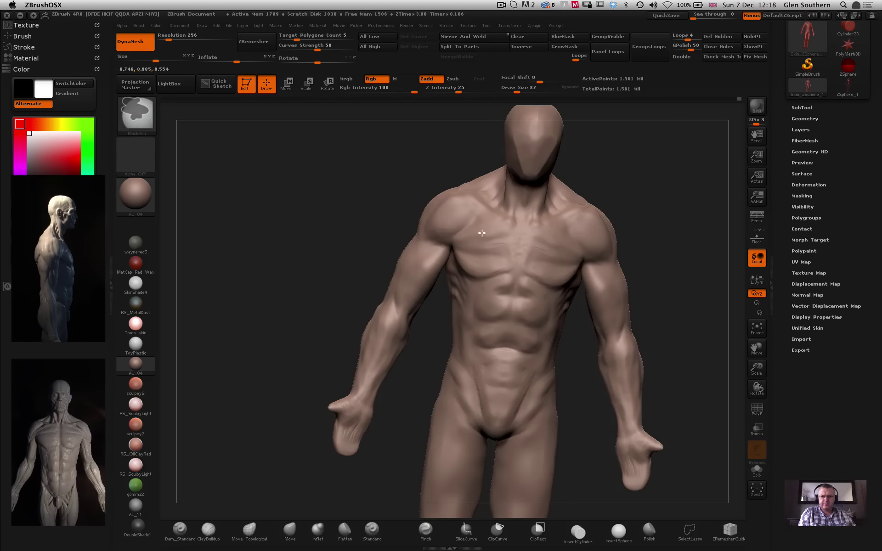
{"action": "left_click_drag", "start_coordinate": [381, 189], "coordinate": [365, 192]}
{"action": "right_click_drag", "start_coordinate": [439, 193], "coordinate": [437, 229], "text": "ctrl"}
{"action": "left_click", "coordinate": [290, 532]}
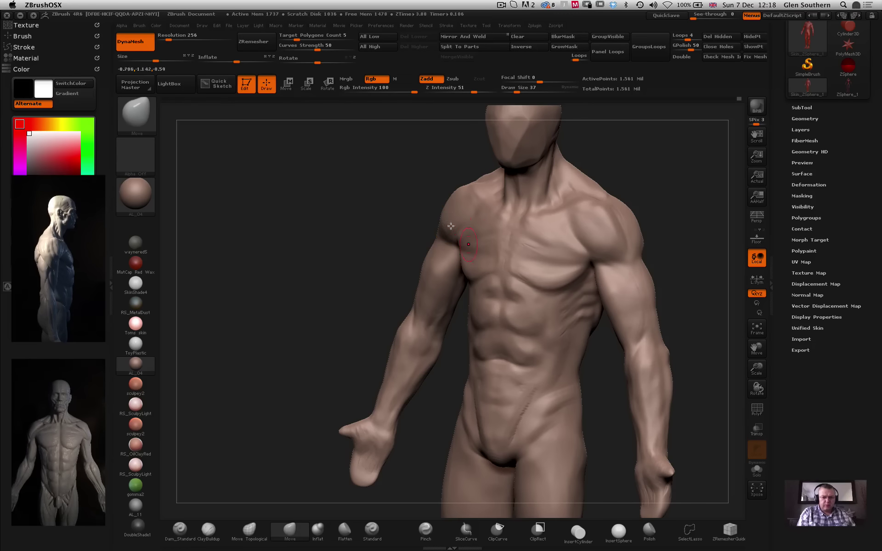
{"action": "left_click_drag", "start_coordinate": [521, 87], "coordinate": [524, 87]}
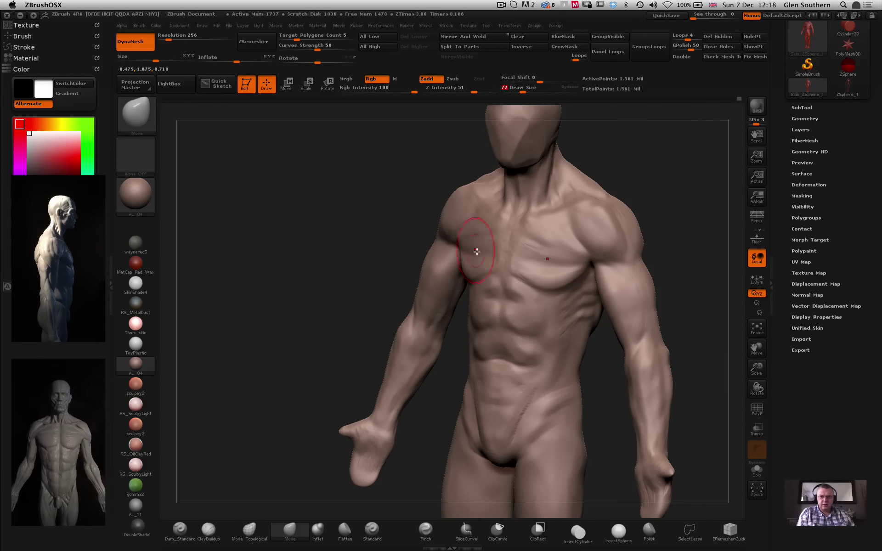
{"action": "left_click_drag", "start_coordinate": [462, 255], "coordinate": [472, 253]}
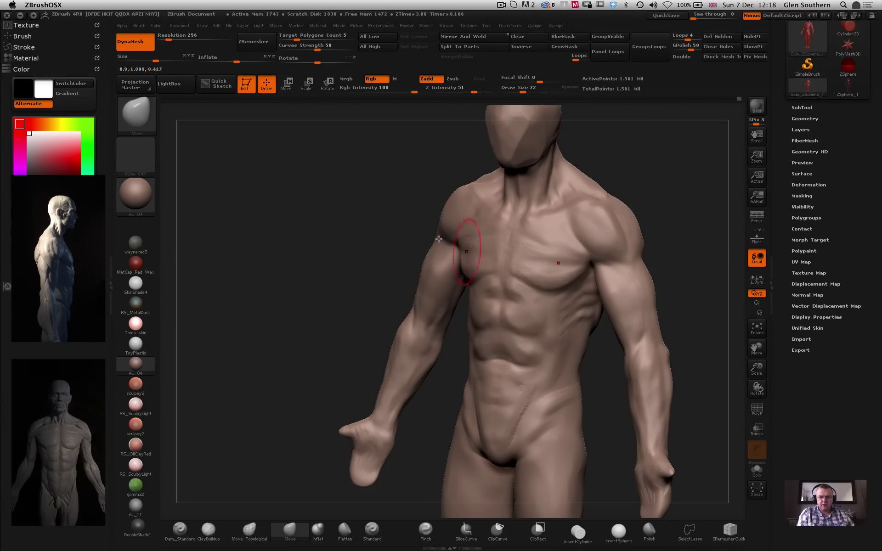
{"action": "right_click_drag", "start_coordinate": [473, 253], "coordinate": [462, 258]}
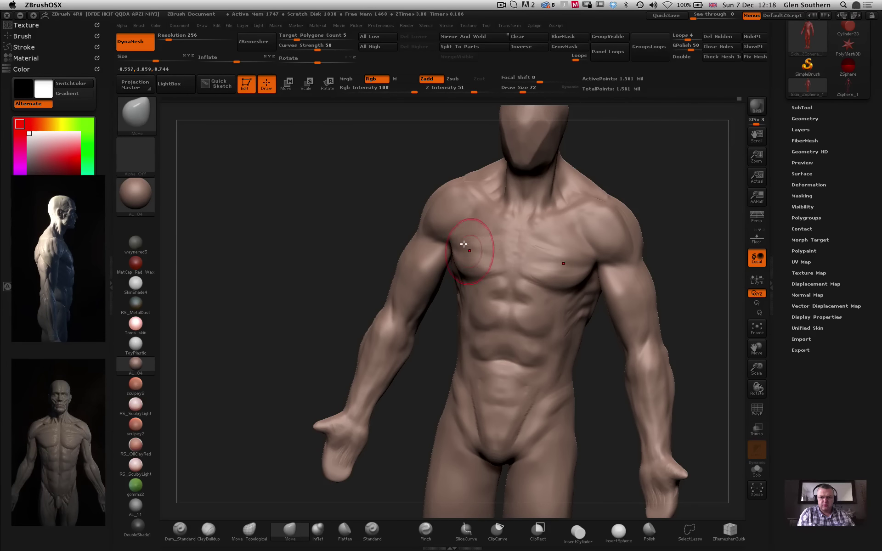
Try to reshape the front of the shoulder with the Move brush and undo the stroke.
{"action": "left_click_drag", "start_coordinate": [408, 209], "coordinate": [460, 241]}
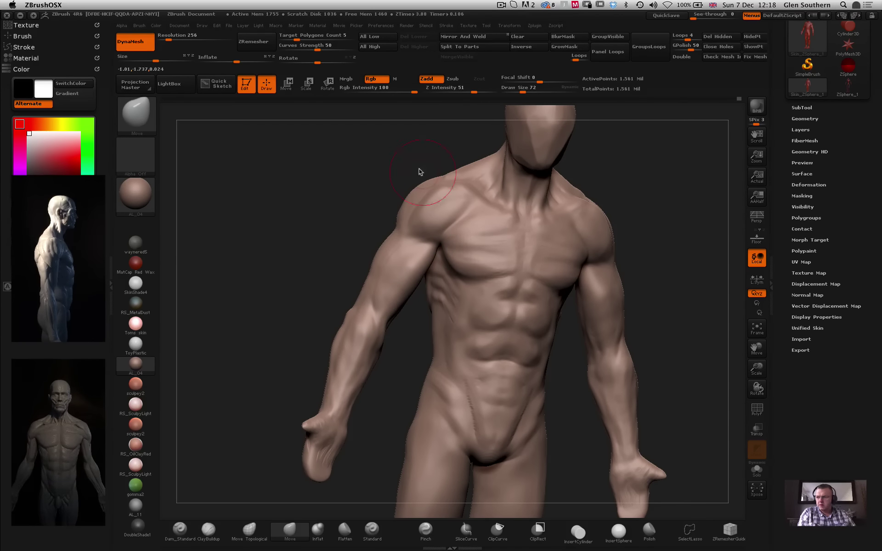
{"action": "left_click_drag", "start_coordinate": [418, 171], "coordinate": [502, 249]}
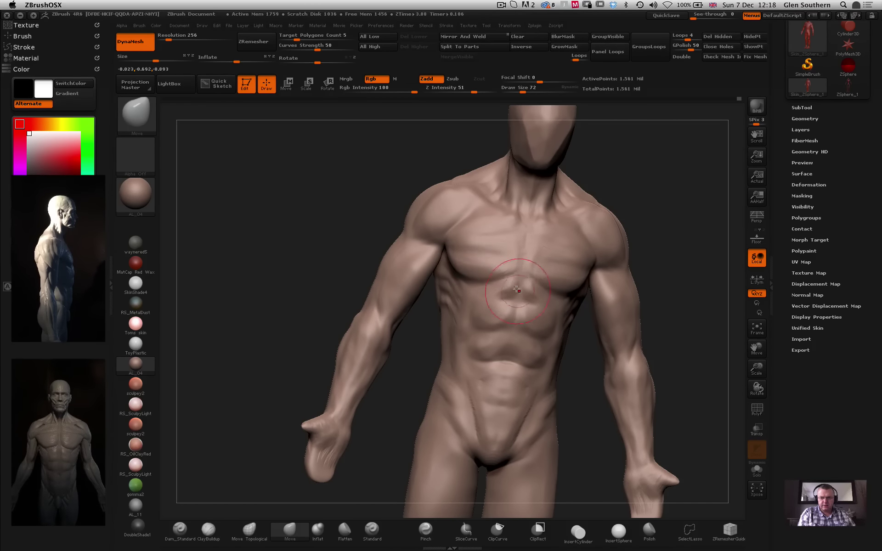
{"action": "left_click_drag", "start_coordinate": [429, 166], "coordinate": [478, 208]}
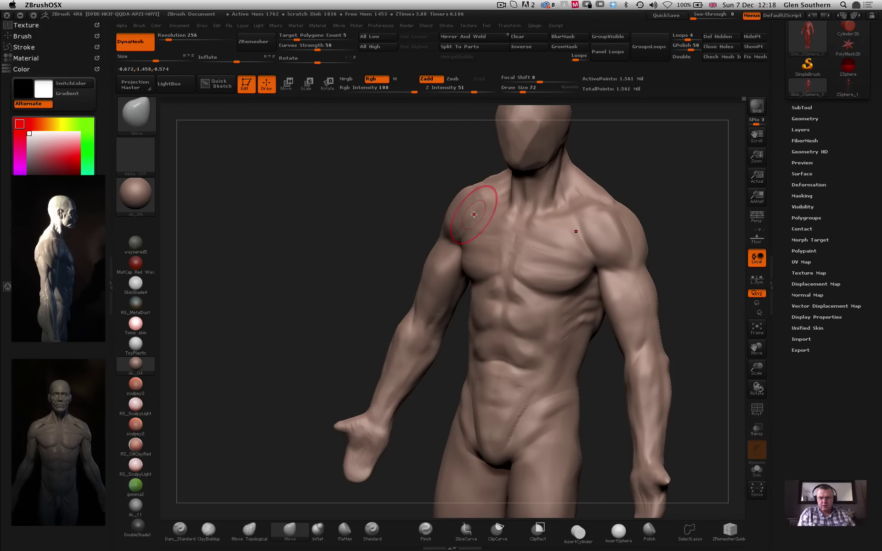
{"action": "mouse_move", "coordinate": [402, 179]}
{"action": "left_mouse_down"}
{"action": "mouse_move", "coordinate": [401, 197]}
{"action": "mouse_move", "coordinate": [380, 170]}
{"action": "mouse_move", "coordinate": [408, 214]}
{"action": "left_mouse_up"}
{"action": "left_click_drag", "start_coordinate": [459, 191], "coordinate": [437, 165]}
{"action": "key", "text": "ctrl+z"}
Adjust the contour of the armpit where the chest meets the upper arm with the Move brush.
{"action": "mouse_move", "coordinate": [531, 256]}
{"action": "left_mouse_down"}
{"action": "mouse_move", "coordinate": [504, 210]}
{"action": "mouse_move", "coordinate": [545, 244]}
{"action": "mouse_move", "coordinate": [519, 225]}
{"action": "left_mouse_up"}
{"action": "right_click_drag", "start_coordinate": [518, 225], "coordinate": [518, 229], "text": "ctrl"}
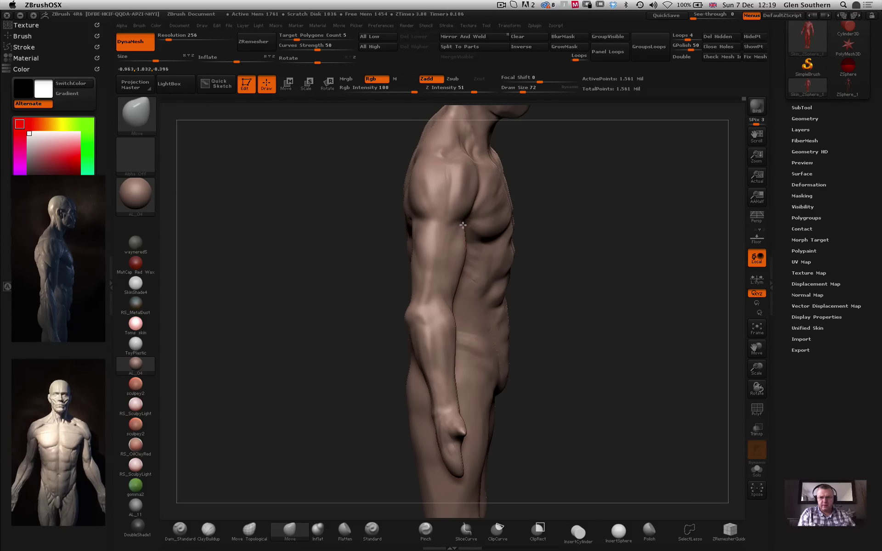
{"action": "left_click_drag", "start_coordinate": [386, 232], "coordinate": [345, 230]}
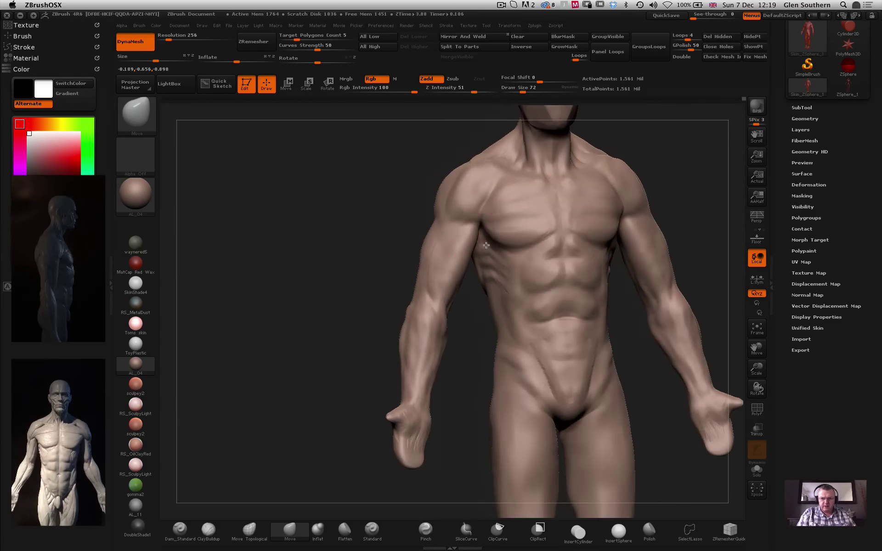
{"action": "left_click_drag", "start_coordinate": [484, 235], "coordinate": [482, 235]}
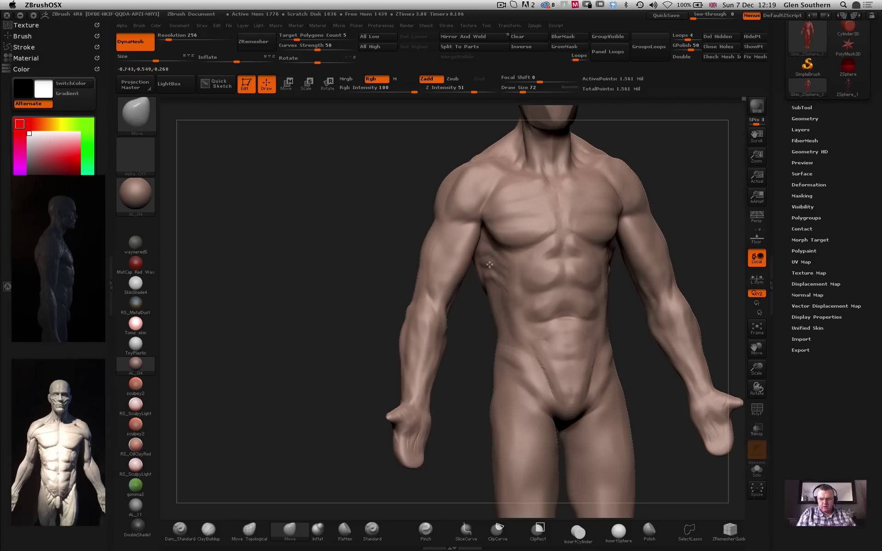
Reshape the inner forearm and elbow contours from the back of the figure with the Move brush.
{"action": "left_click_drag", "start_coordinate": [474, 338], "coordinate": [597, 313]}
{"action": "left_click_drag", "start_coordinate": [335, 217], "coordinate": [423, 225]}
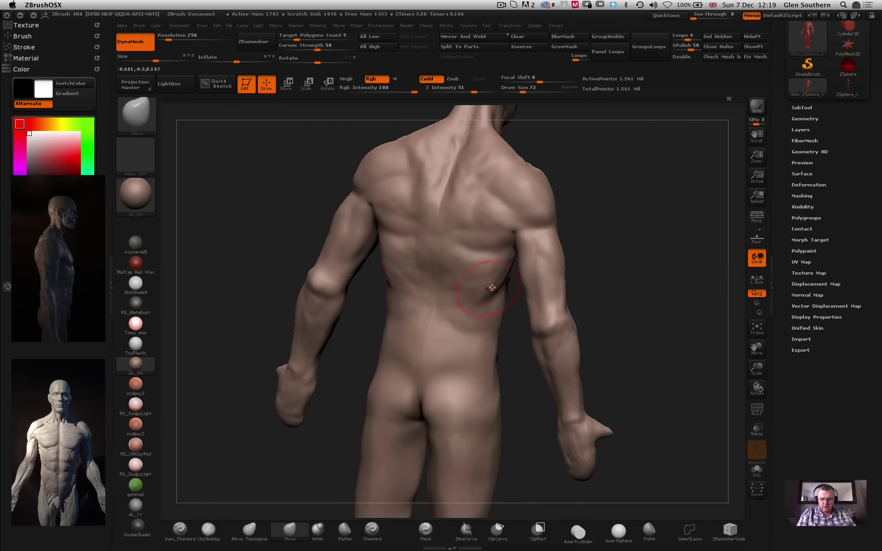
{"action": "left_click_drag", "start_coordinate": [587, 252], "coordinate": [542, 216]}
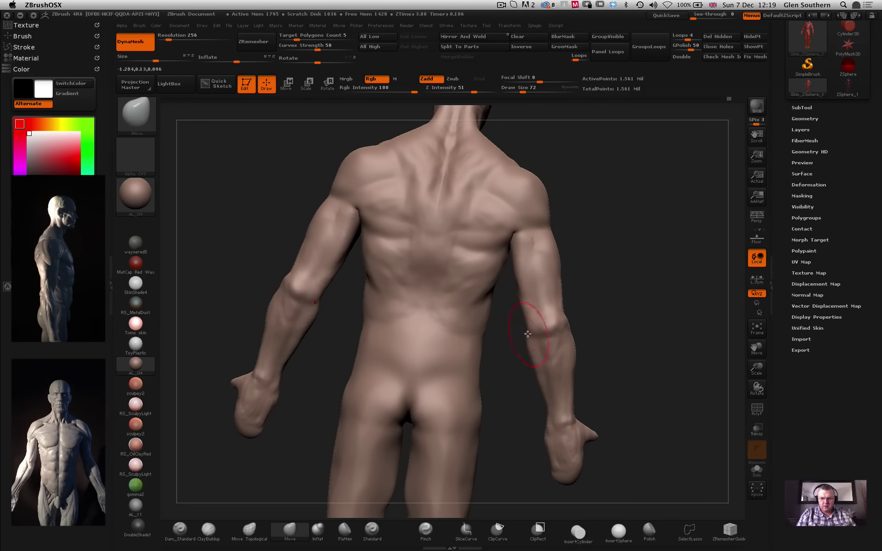
{"action": "mouse_move", "coordinate": [523, 363]}
{"action": "left_mouse_down"}
{"action": "mouse_move", "coordinate": [511, 379]}
{"action": "mouse_move", "coordinate": [528, 360]}
{"action": "left_mouse_up"}
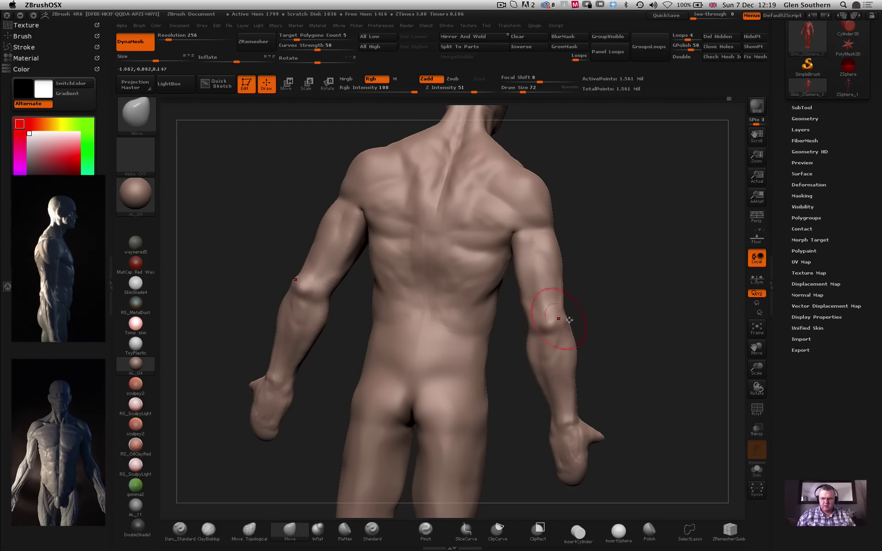
{"action": "mouse_move", "coordinate": [533, 305]}
{"action": "left_mouse_down"}
{"action": "mouse_move", "coordinate": [535, 317]}
{"action": "mouse_move", "coordinate": [556, 318]}
{"action": "left_mouse_up"}
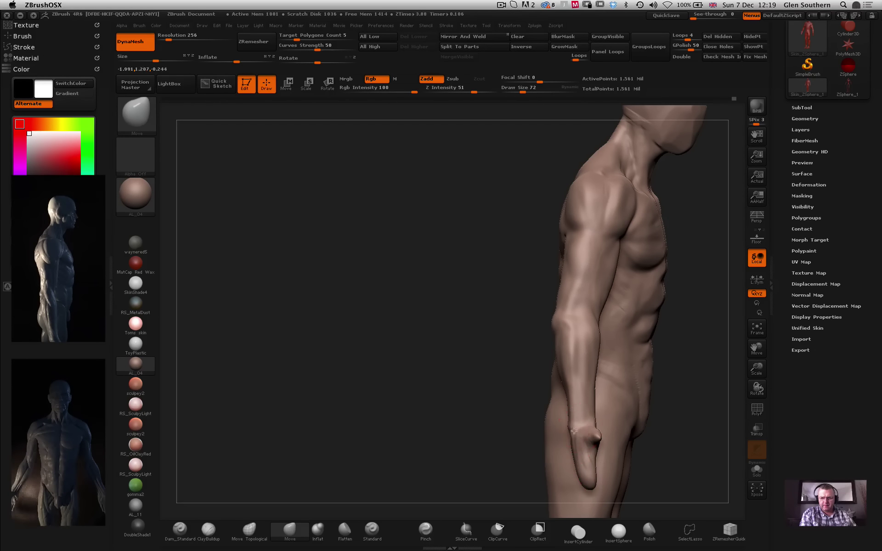
Mask one arm down to the wrist together with the adjoining side of the torso.
{"action": "key", "text": "f"}
{"action": "mouse_move", "coordinate": [533, 229]}
{"action": "left_mouse_down"}
{"action": "mouse_move", "coordinate": [368, 220]}
{"action": "mouse_move", "coordinate": [388, 272]}
{"action": "mouse_move", "coordinate": [323, 188]}
{"action": "mouse_move", "coordinate": [319, 148]}
{"action": "mouse_move", "coordinate": [457, 336]}
{"action": "mouse_move", "coordinate": [450, 305]}
{"action": "mouse_move", "coordinate": [459, 296]}
{"action": "left_mouse_up"}
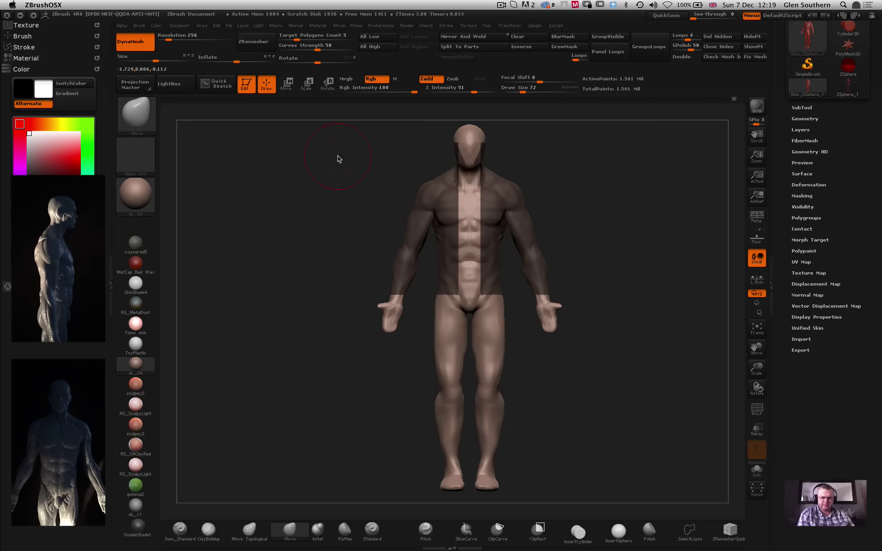
{"action": "left_click_drag", "start_coordinate": [380, 179], "coordinate": [342, 184], "text": "ctrl"}
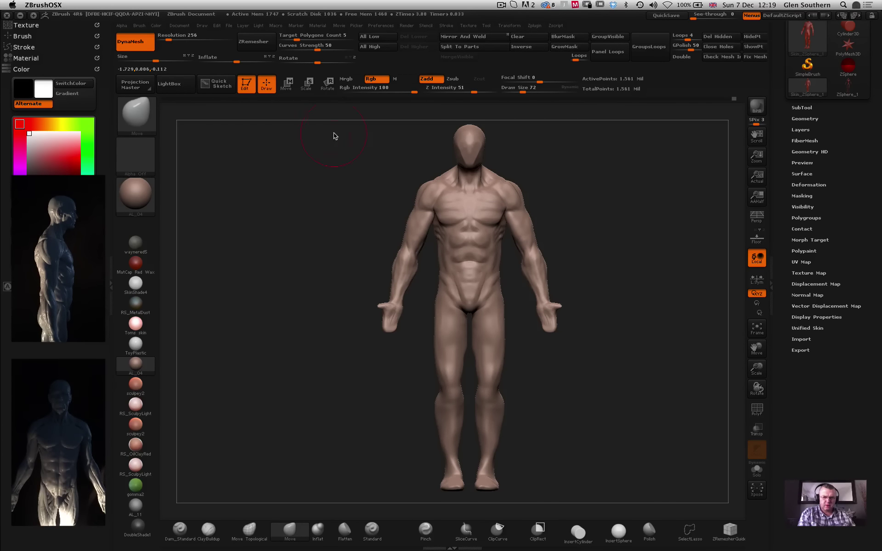
{"action": "mouse_move", "coordinate": [337, 140]}
{"action": "left_mouse_down", "text": "ctrl"}
{"action": "mouse_move", "coordinate": [437, 246]}
{"action": "mouse_move", "coordinate": [451, 299]}
{"action": "left_mouse_up", "text": "ctrl"}
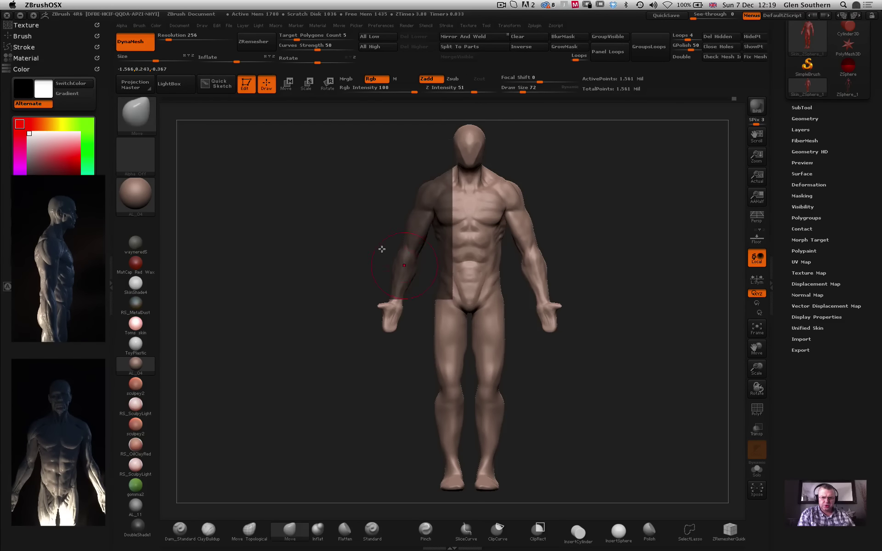
Isolate the masked arm and torso side by hiding the rest of the figure.
{"action": "mouse_move", "coordinate": [322, 216]}
{"action": "left_mouse_down"}
{"action": "mouse_move", "coordinate": [370, 191]}
{"action": "mouse_move", "coordinate": [404, 202]}
{"action": "left_mouse_up"}
{"action": "right_click_drag", "start_coordinate": [405, 202], "coordinate": [574, 245], "text": "ctrl"}
{"action": "mouse_move", "coordinate": [575, 245]}
{"action": "left_mouse_down"}
{"action": "mouse_move", "coordinate": [454, 221]}
{"action": "mouse_move", "coordinate": [427, 201]}
{"action": "left_mouse_up"}
{"action": "mouse_move", "coordinate": [427, 201]}
{"action": "right_mouse_down", "text": "ctrl"}
{"action": "mouse_move", "coordinate": [376, 209]}
{"action": "mouse_move", "coordinate": [329, 197]}
{"action": "right_mouse_up", "text": "ctrl"}
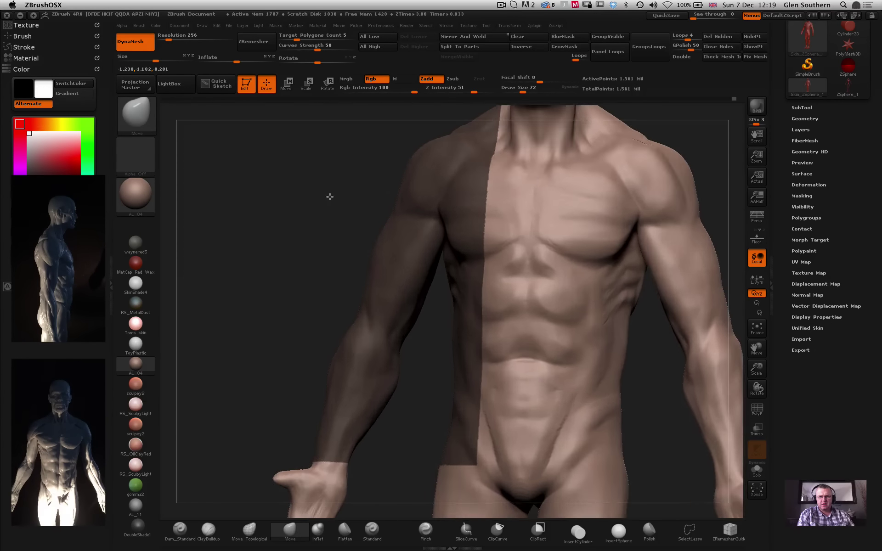
{"action": "left_click_drag", "start_coordinate": [329, 197], "coordinate": [289, 197]}
{"action": "right_click_drag", "start_coordinate": [409, 206], "coordinate": [298, 192], "text": "ctrl"}
{"action": "mouse_move", "coordinate": [297, 192]}
{"action": "left_mouse_down"}
{"action": "mouse_move", "coordinate": [364, 189]}
{"action": "mouse_move", "coordinate": [327, 183]}
{"action": "mouse_move", "coordinate": [356, 196]}
{"action": "mouse_move", "coordinate": [399, 193]}
{"action": "mouse_move", "coordinate": [329, 187]}
{"action": "mouse_move", "coordinate": [385, 190]}
{"action": "left_mouse_up"}
{"action": "right_click_drag", "start_coordinate": [385, 190], "coordinate": [305, 193], "text": "ctrl"}
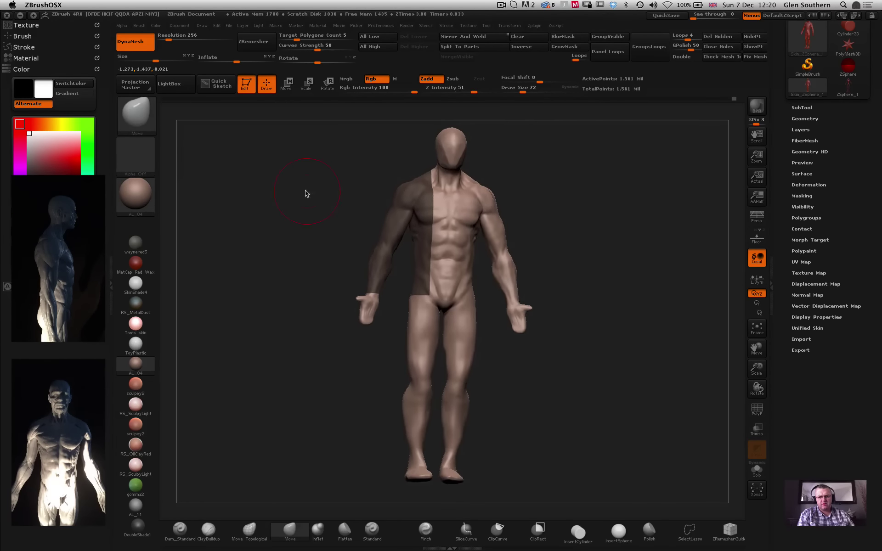
{"action": "mouse_move", "coordinate": [305, 193]}
{"action": "left_mouse_down"}
{"action": "mouse_move", "coordinate": [294, 195]}
{"action": "mouse_move", "coordinate": [324, 195]}
{"action": "left_mouse_up"}
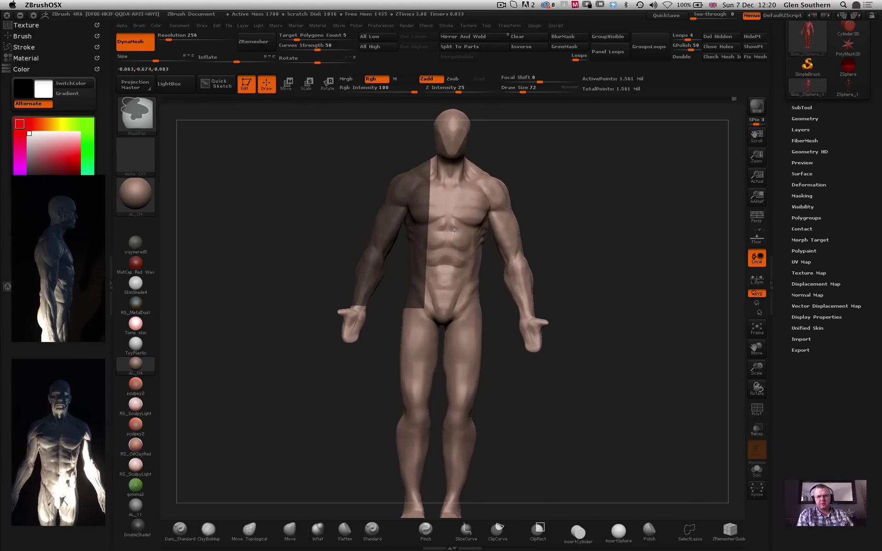
{"action": "left_click_drag", "start_coordinate": [315, 130], "coordinate": [422, 103]}
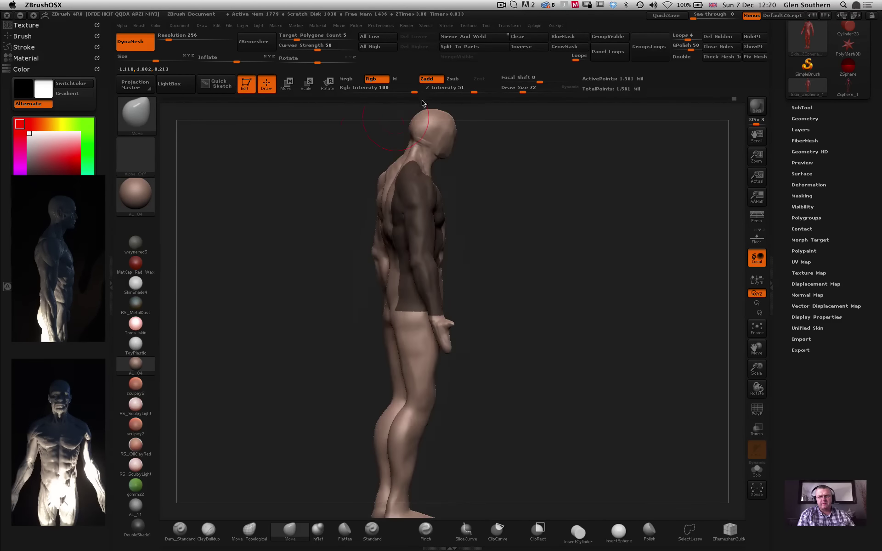
{"action": "left_click", "coordinate": [752, 37]}
{"action": "right_click_drag", "start_coordinate": [535, 228], "coordinate": [446, 227]}
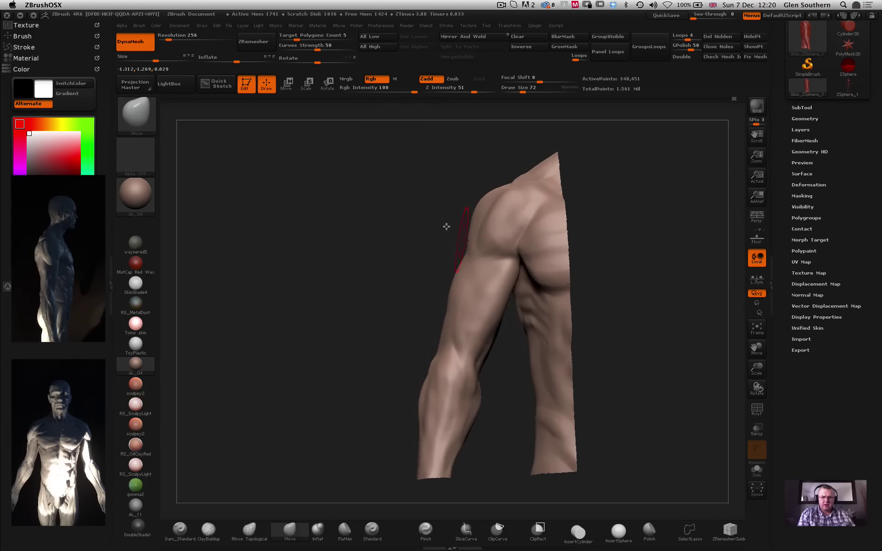
Examine the contours of the isolated shoulder, arm and side of the torso from the front and side.
{"action": "mouse_move", "coordinate": [361, 227]}
{"action": "left_mouse_down"}
{"action": "mouse_move", "coordinate": [358, 216]}
{"action": "mouse_move", "coordinate": [362, 233]}
{"action": "mouse_move", "coordinate": [349, 244]}
{"action": "mouse_move", "coordinate": [361, 230]}
{"action": "mouse_move", "coordinate": [360, 242]}
{"action": "mouse_move", "coordinate": [395, 230]}
{"action": "left_mouse_up"}
{"action": "right_click_drag", "start_coordinate": [435, 228], "coordinate": [442, 219], "text": "ctrl"}
{"action": "mouse_move", "coordinate": [443, 219]}
{"action": "left_mouse_down"}
{"action": "mouse_move", "coordinate": [396, 230]}
{"action": "mouse_move", "coordinate": [419, 207]}
{"action": "mouse_move", "coordinate": [477, 229]}
{"action": "left_mouse_up"}
{"action": "left_click_drag", "start_coordinate": [568, 269], "coordinate": [415, 241]}
{"action": "mouse_move", "coordinate": [475, 217]}
{"action": "left_mouse_down"}
{"action": "mouse_move", "coordinate": [340, 227]}
{"action": "mouse_move", "coordinate": [384, 201]}
{"action": "mouse_move", "coordinate": [420, 213]}
{"action": "left_mouse_up"}
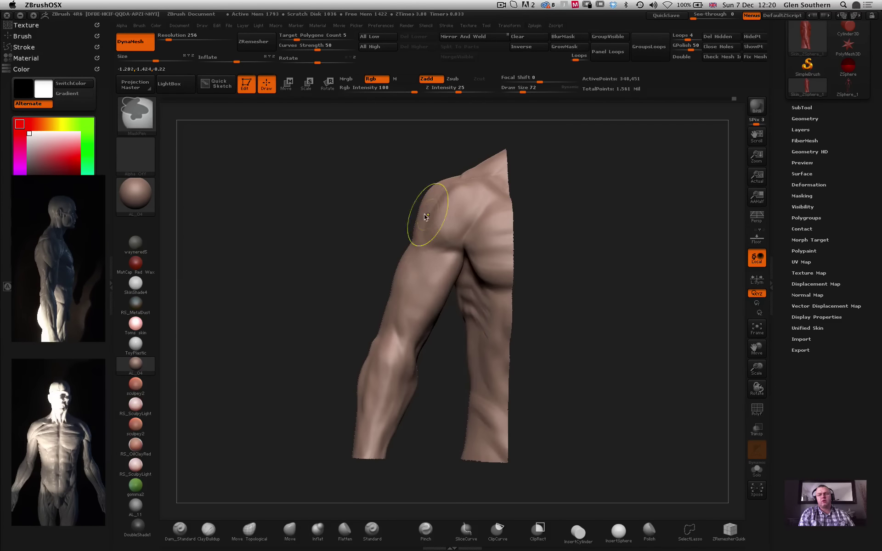
{"action": "left_click_drag", "start_coordinate": [363, 264], "coordinate": [343, 255]}
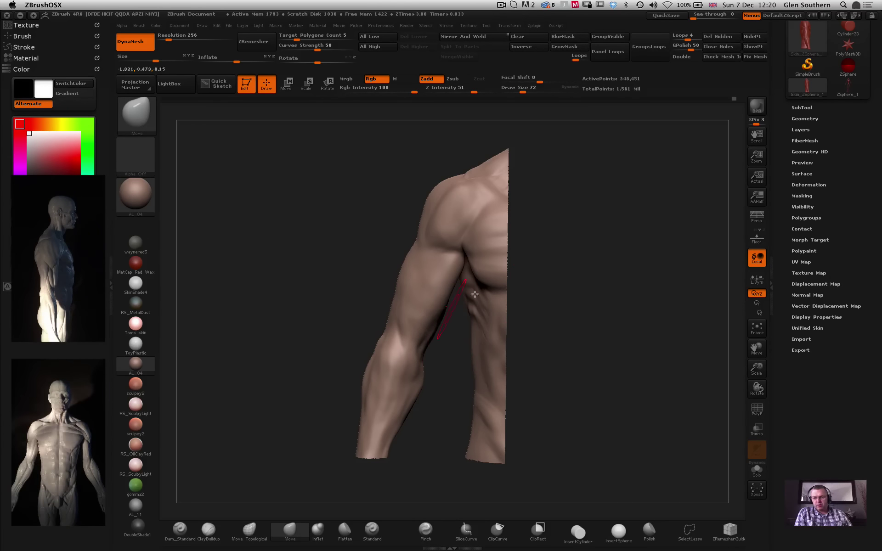
{"action": "mouse_move", "coordinate": [632, 269]}
{"action": "left_mouse_down"}
{"action": "mouse_move", "coordinate": [643, 271]}
{"action": "mouse_move", "coordinate": [600, 270]}
{"action": "mouse_move", "coordinate": [626, 272]}
{"action": "mouse_move", "coordinate": [563, 223]}
{"action": "left_mouse_up"}
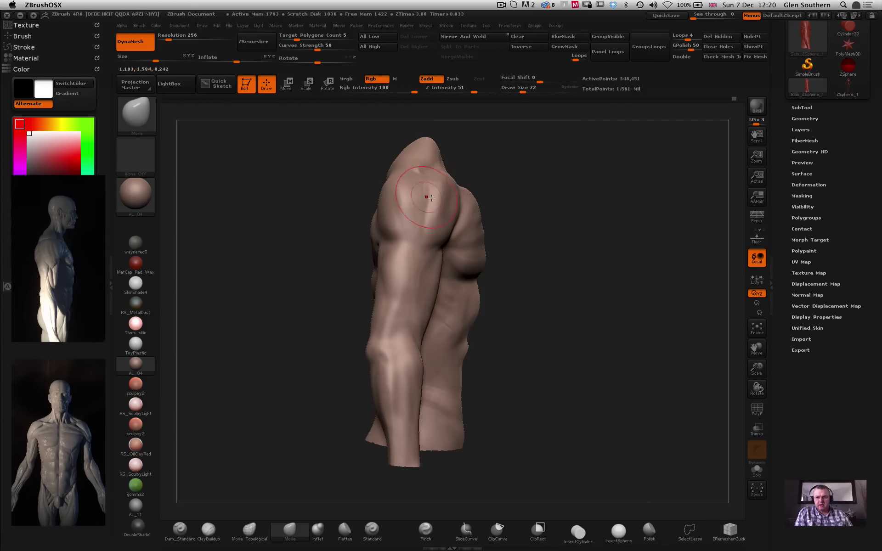
{"action": "mouse_move", "coordinate": [300, 318]}
{"action": "left_mouse_down"}
{"action": "mouse_move", "coordinate": [515, 337]}
{"action": "mouse_move", "coordinate": [482, 278]}
{"action": "left_mouse_up"}
{"action": "mouse_move", "coordinate": [539, 305]}
{"action": "left_mouse_down"}
{"action": "mouse_move", "coordinate": [577, 354]}
{"action": "mouse_move", "coordinate": [327, 251]}
{"action": "left_mouse_up"}
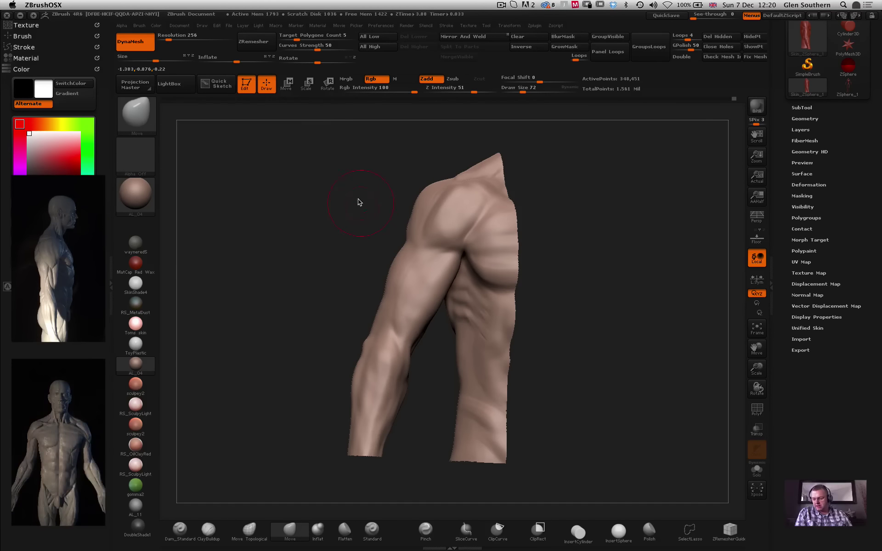
{"action": "left_click_drag", "start_coordinate": [572, 329], "coordinate": [525, 335]}
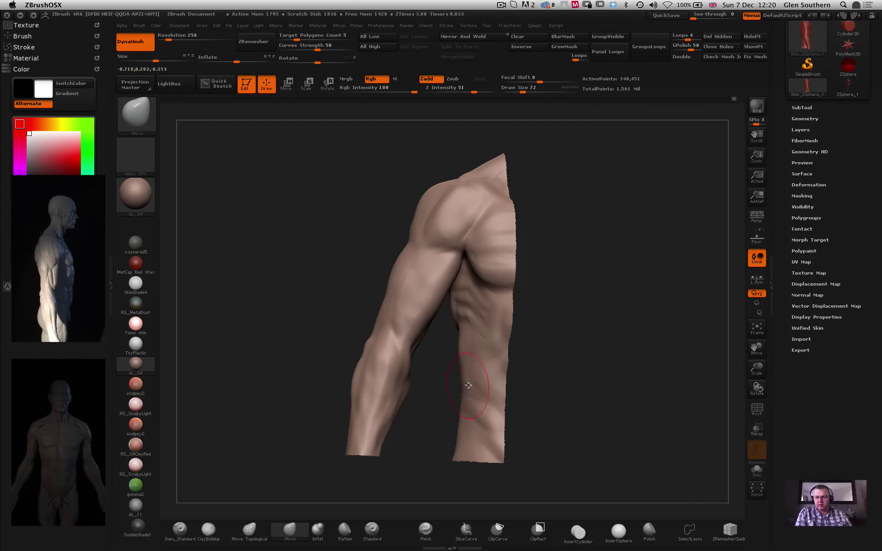
{"action": "left_click_drag", "start_coordinate": [430, 360], "coordinate": [418, 348]}
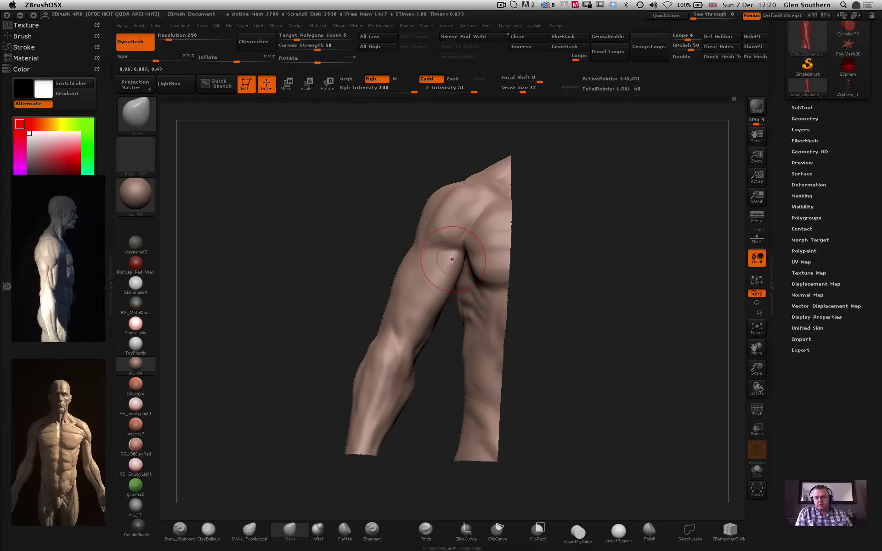
{"action": "mouse_move", "coordinate": [373, 242]}
{"action": "left_mouse_down"}
{"action": "mouse_move", "coordinate": [346, 246]}
{"action": "mouse_move", "coordinate": [388, 258]}
{"action": "left_mouse_up"}
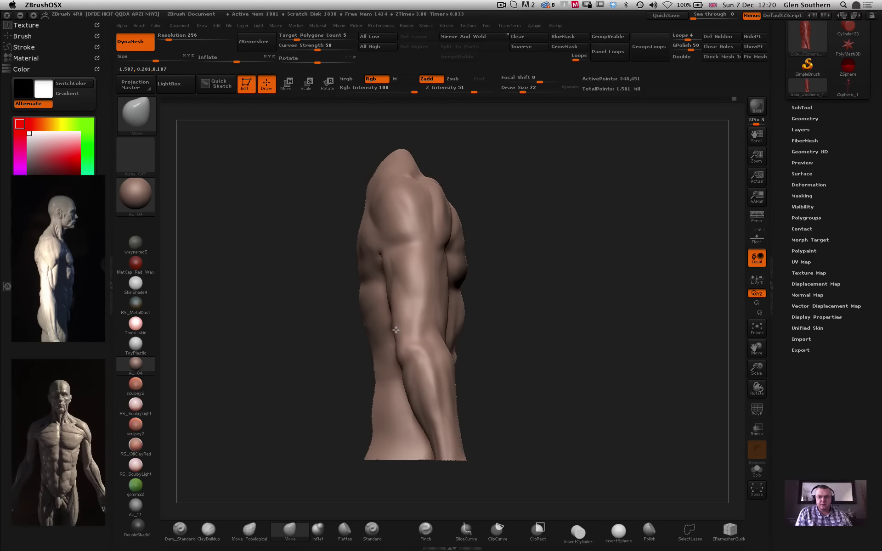
{"action": "left_click_drag", "start_coordinate": [440, 331], "coordinate": [468, 306]}
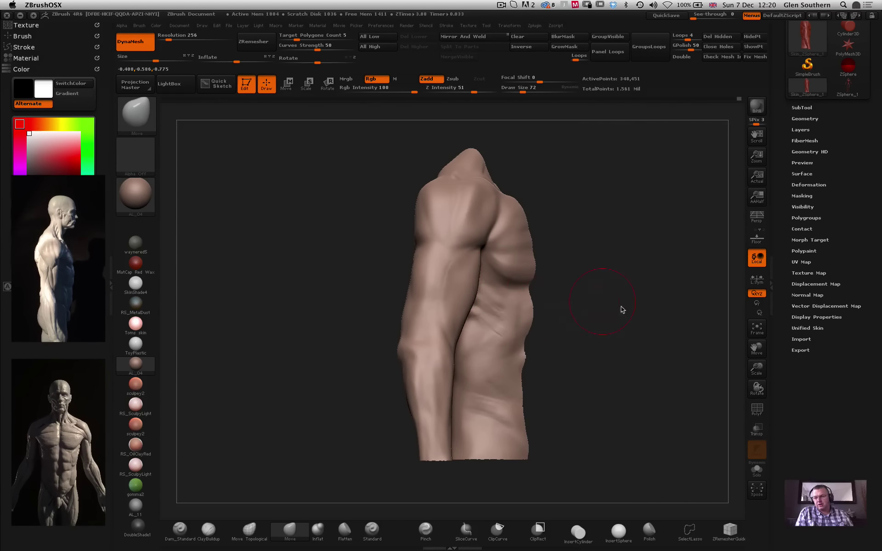
Quick-save the sculpt.
{"action": "left_click_drag", "start_coordinate": [622, 310], "coordinate": [556, 279]}
{"action": "left_click_drag", "start_coordinate": [392, 211], "coordinate": [376, 191]}
{"action": "right_click_drag", "start_coordinate": [399, 207], "coordinate": [413, 246], "text": "ctrl"}
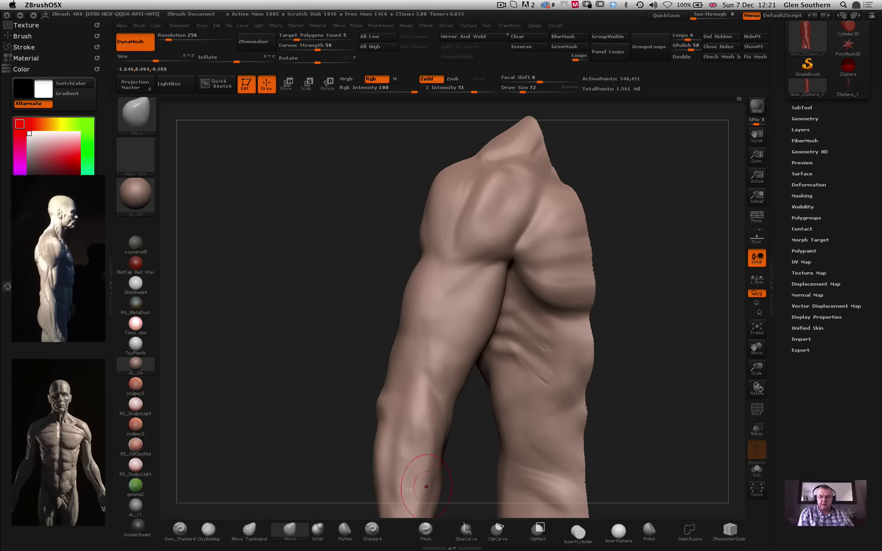
{"action": "left_click", "coordinate": [662, 16]}
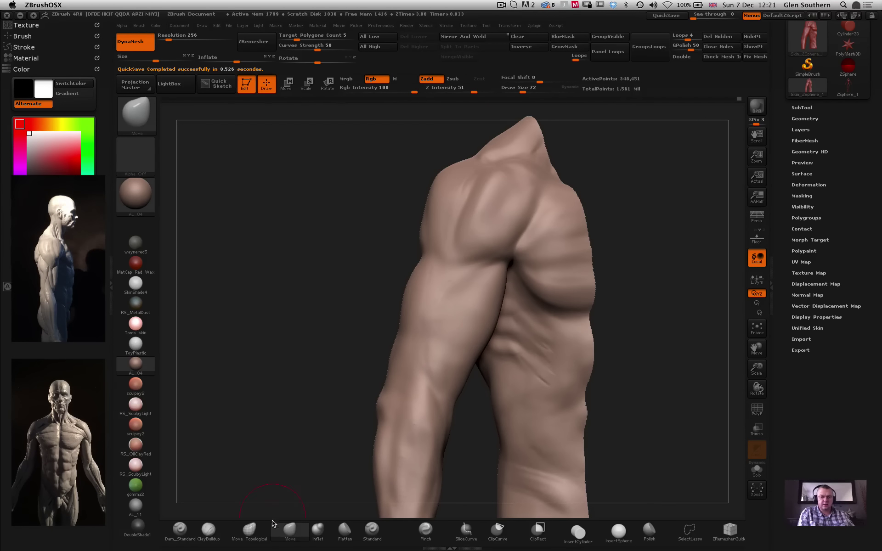
Flatten and smooth the muscle ridges on the front of the deltoid with the Flatten brush at a Draw Size of 37.
{"action": "left_click", "coordinate": [318, 529]}
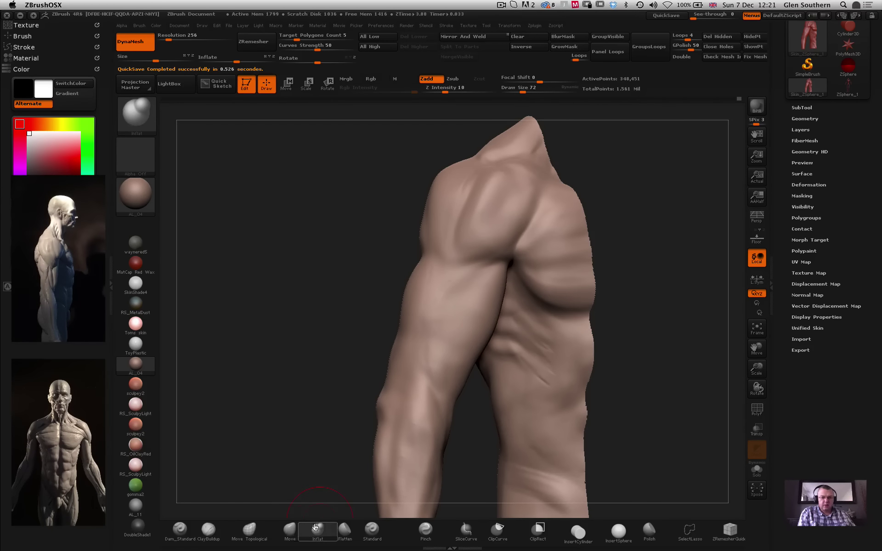
{"action": "left_click", "coordinate": [345, 532]}
{"action": "key", "text": "bracketleft"}
{"action": "key", "text": "bracketleft"}
{"action": "key", "text": "bracketleft"}
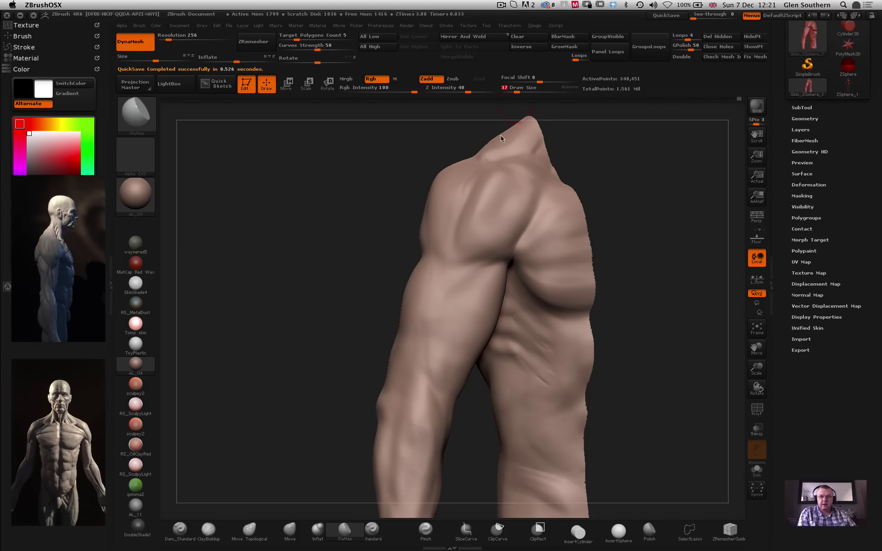
{"action": "left_click_drag", "start_coordinate": [505, 168], "coordinate": [476, 211]}
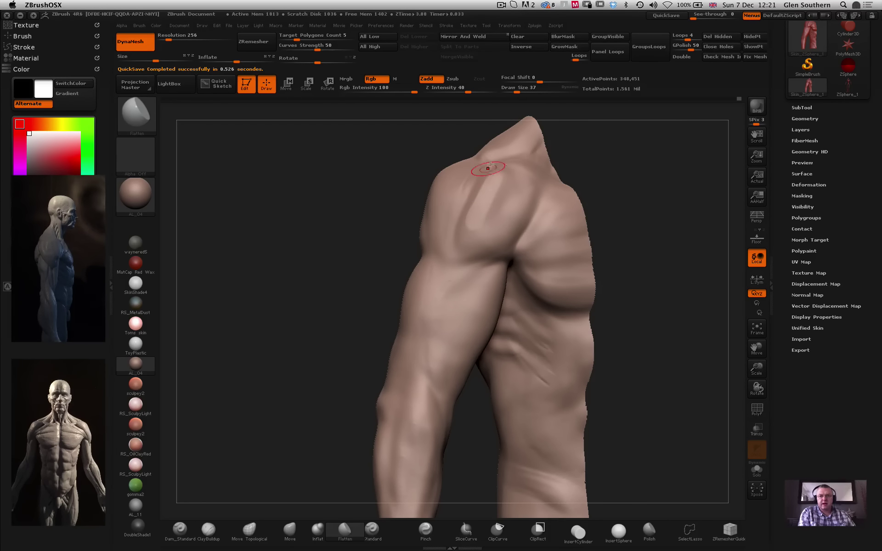
{"action": "key", "text": "shift"}
{"action": "left_click_drag", "start_coordinate": [406, 160], "coordinate": [461, 179]}
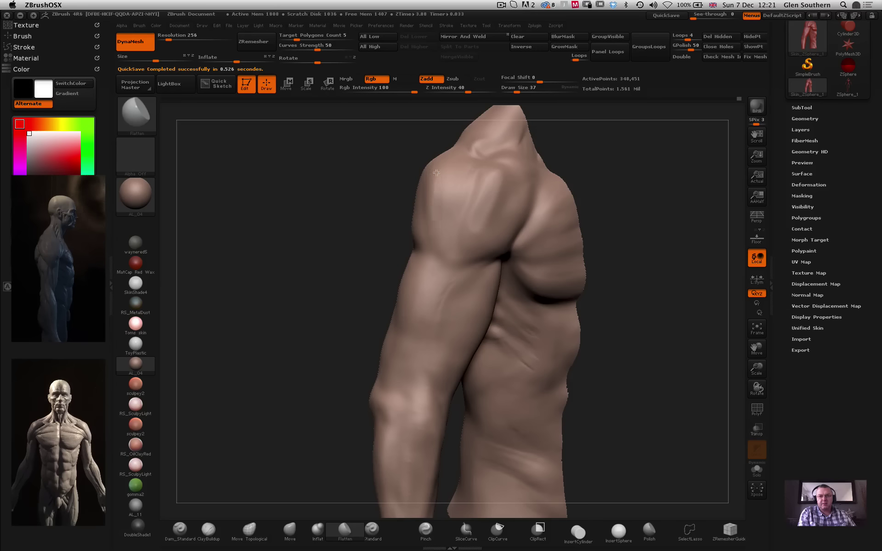
Soften the upper deltoid with the Flatten brush at Z Intensity 16 and Draw Size 82, smoothing the surface.
{"action": "left_click", "coordinate": [451, 91]}
{"action": "left_click", "coordinate": [523, 91]}
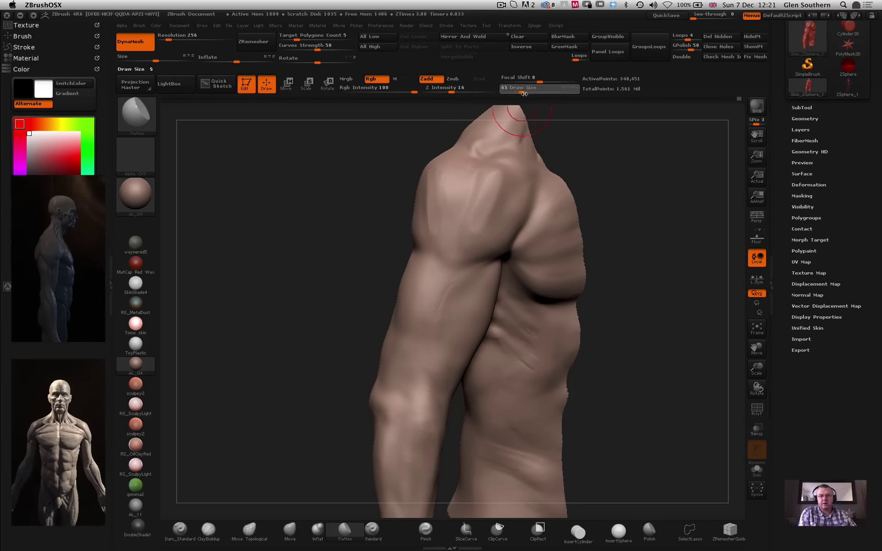
{"action": "left_click_drag", "start_coordinate": [483, 179], "coordinate": [494, 193]}
{"action": "key", "text": "shift"}
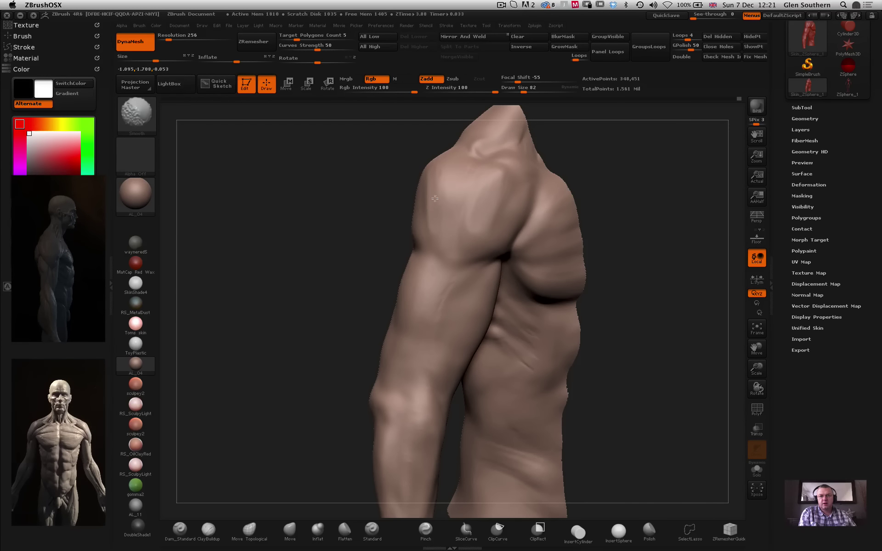
{"action": "mouse_move", "coordinate": [439, 177]}
{"action": "left_mouse_down"}
{"action": "mouse_move", "coordinate": [427, 207]}
{"action": "mouse_move", "coordinate": [444, 189]}
{"action": "mouse_move", "coordinate": [491, 186]}
{"action": "left_mouse_up"}
{"action": "key", "text": "shift"}
{"action": "mouse_move", "coordinate": [382, 171]}
{"action": "left_mouse_down"}
{"action": "mouse_move", "coordinate": [356, 158]}
{"action": "mouse_move", "coordinate": [354, 132]}
{"action": "left_mouse_up"}
{"action": "key", "text": "ctrl"}
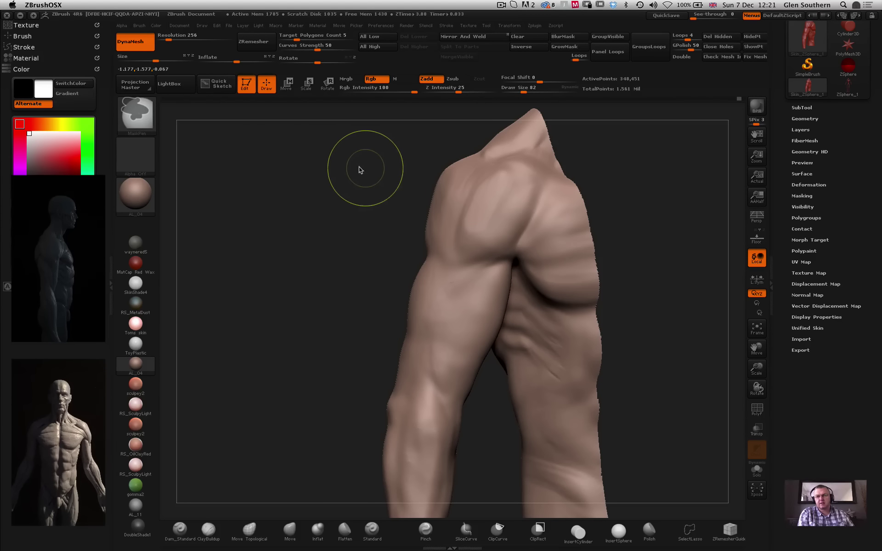
{"action": "right_click_drag", "start_coordinate": [453, 233], "coordinate": [328, 222], "text": "ctrl"}
{"action": "left_click_drag", "start_coordinate": [329, 222], "coordinate": [321, 217], "text": "shift"}
{"action": "right_click_drag", "start_coordinate": [377, 252], "coordinate": [433, 310], "text": "ctrl"}
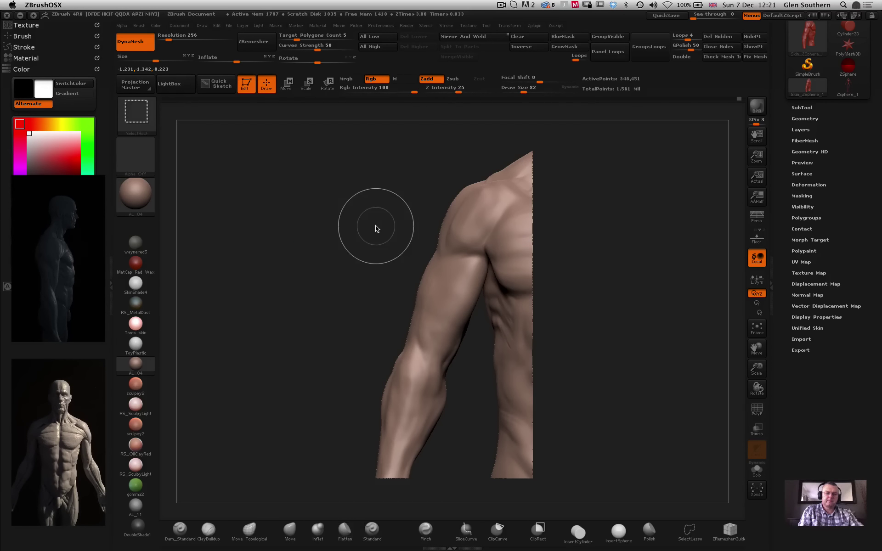
{"action": "left_click", "coordinate": [502, 7]}
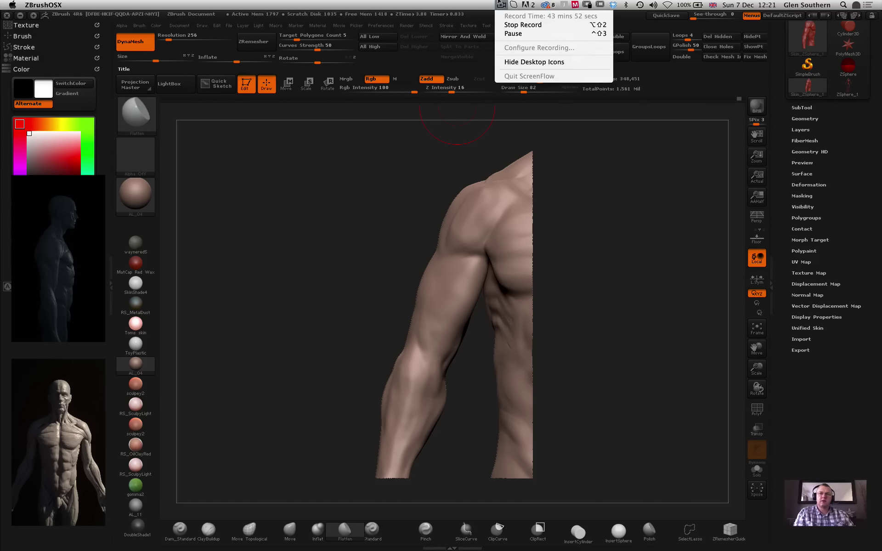